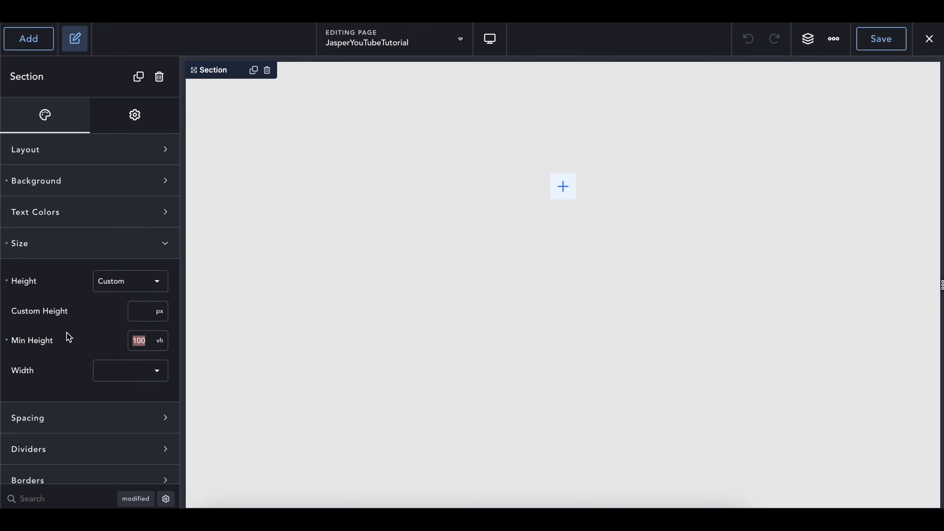
Clear the section's background color, set its background type to Gradient and open the gradient for editing.
{"action": "left_click", "coordinate": [84, 186]}
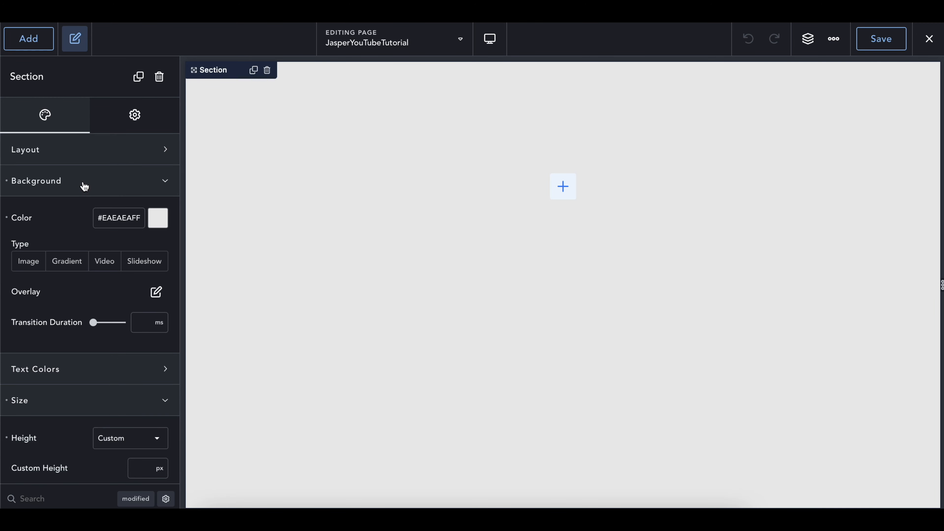
{"action": "double_click", "coordinate": [114, 215]}
{"action": "key", "text": "BackSpace"}
{"action": "key", "text": "BackSpace"}
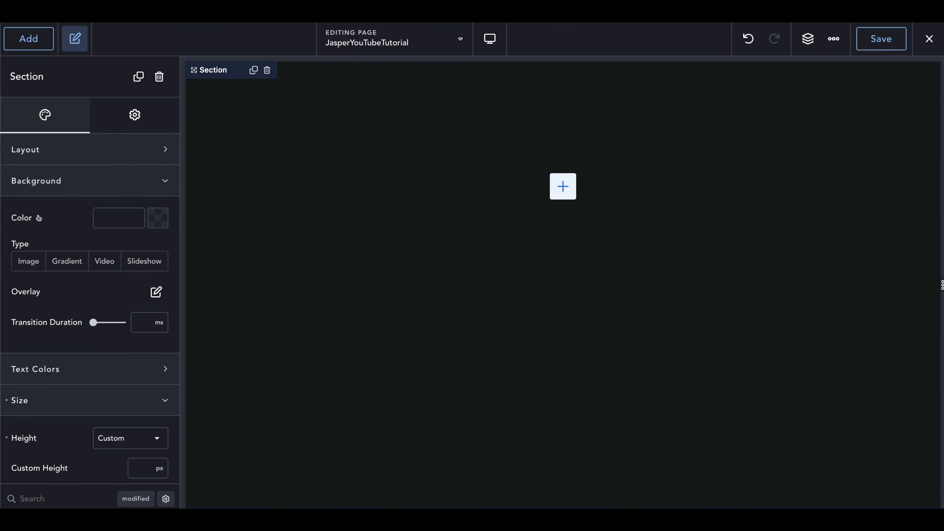
{"action": "left_click", "coordinate": [61, 264]}
{"action": "left_click", "coordinate": [80, 320]}
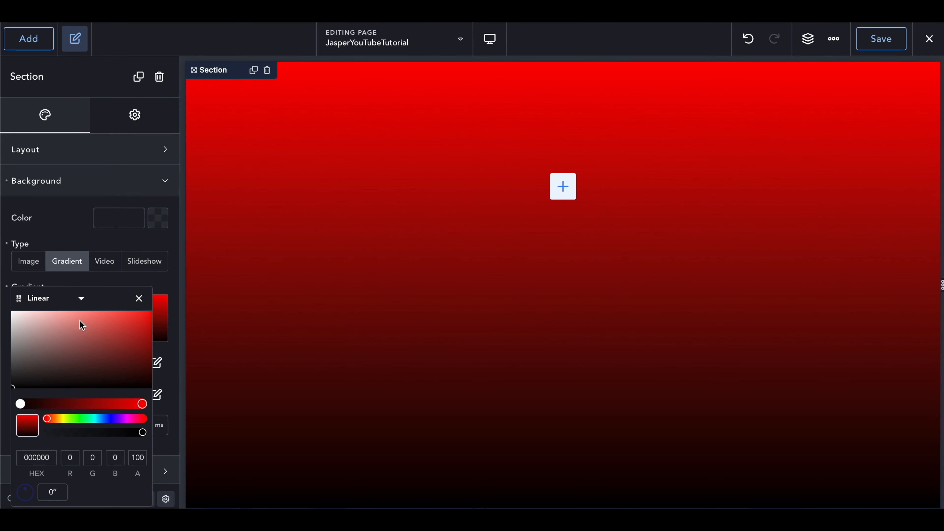
Try the Radial gradient type on the section background and switch it back to Linear.
{"action": "left_click", "coordinate": [59, 300]}
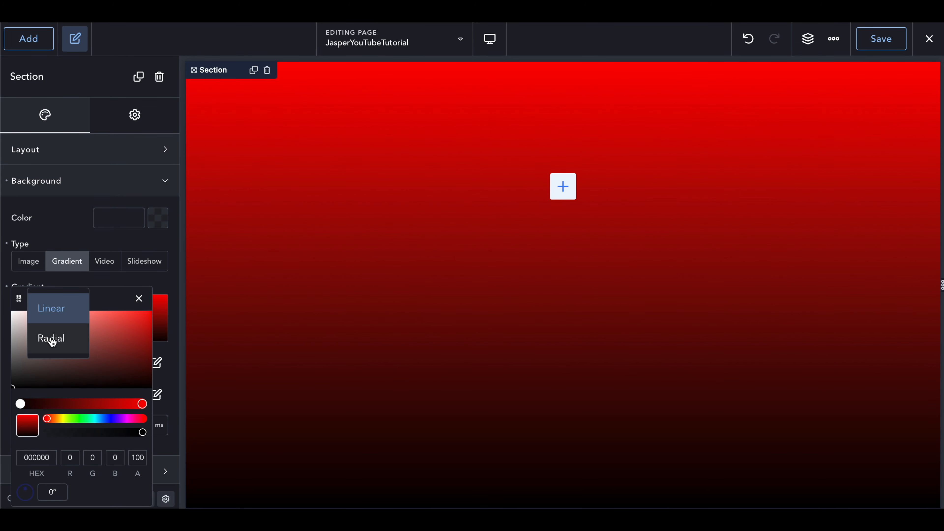
{"action": "left_click", "coordinate": [51, 337]}
{"action": "left_click", "coordinate": [67, 296]}
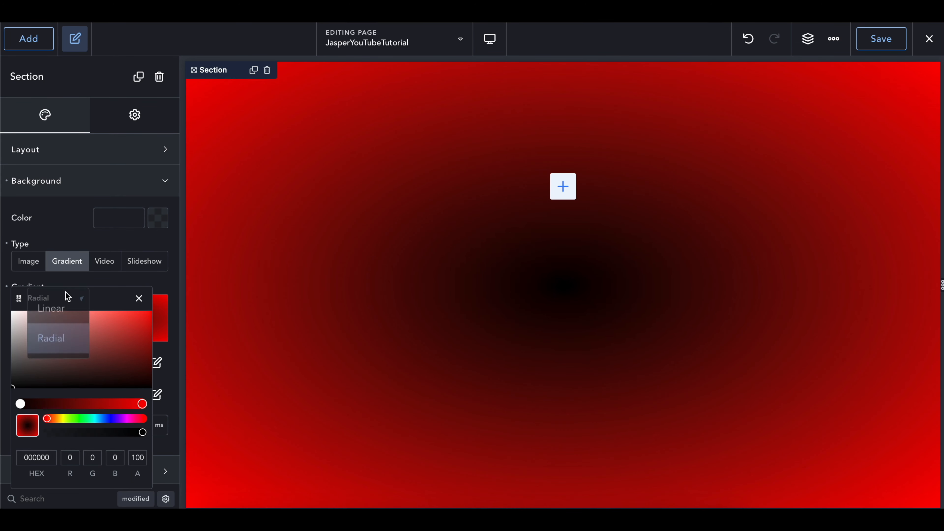
{"action": "left_click", "coordinate": [54, 308]}
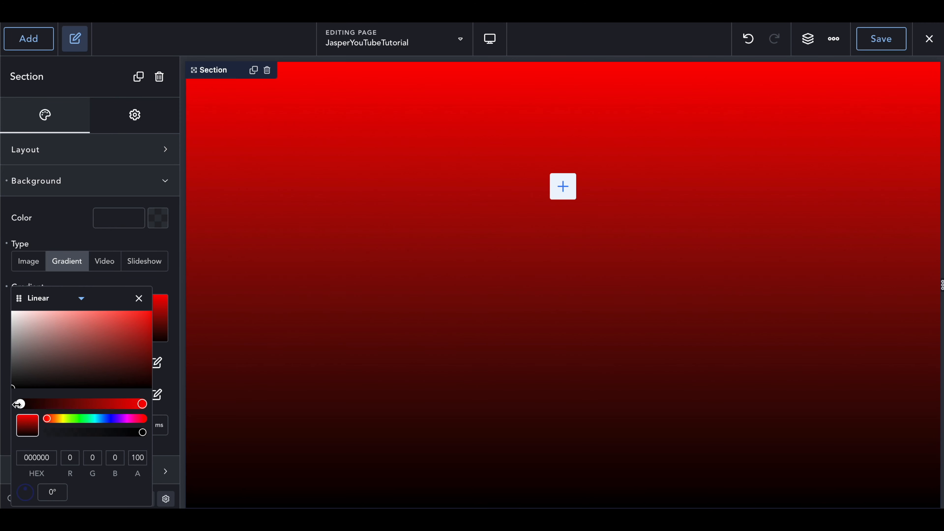
Change the red gradient stop to black and the other stop to a dark purple, 411d42.
{"action": "left_click", "coordinate": [140, 403]}
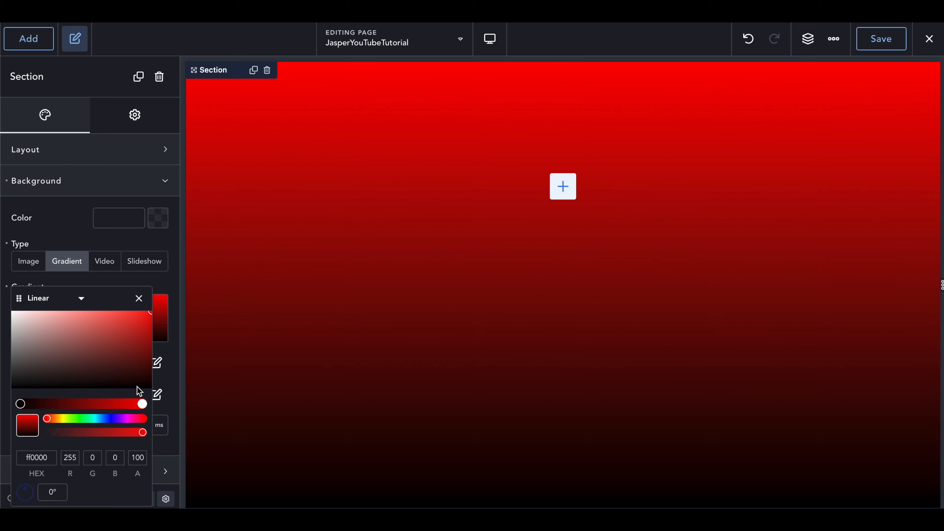
{"action": "left_click_drag", "start_coordinate": [148, 386], "coordinate": [182, 390]}
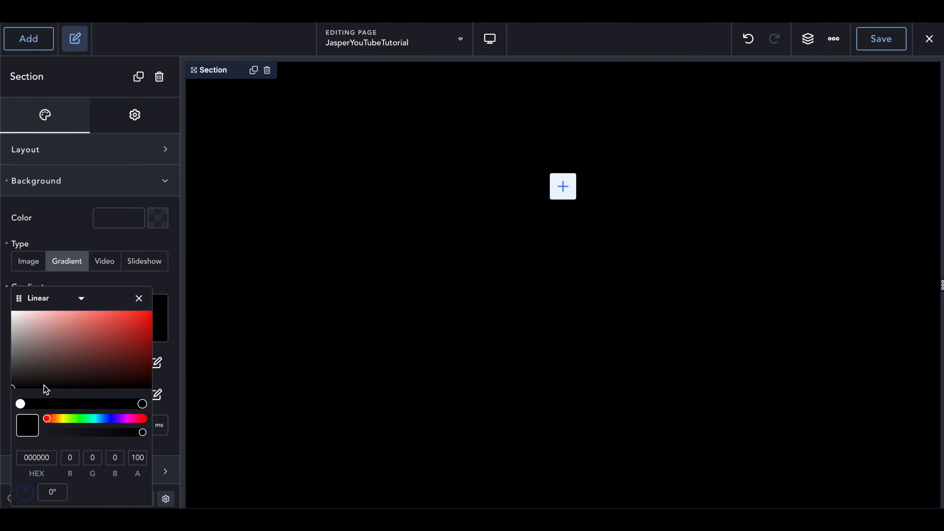
{"action": "left_click", "coordinate": [125, 418]}
{"action": "left_click", "coordinate": [116, 364]}
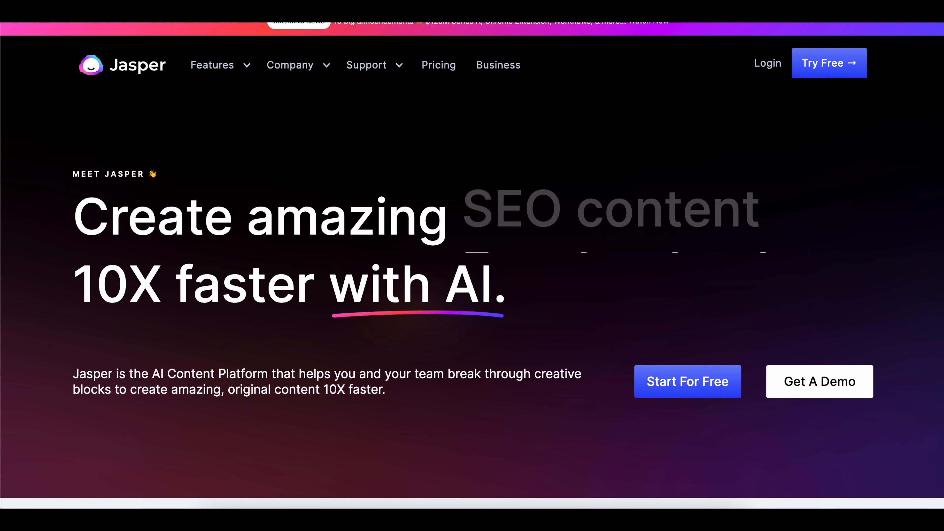
Sample the burgundy near the lower-left corner of the Jasper homepage hero with ColorPick Eyedropper and apply it to the gradient's non-black stop.
{"action": "key", "text": "alt+p"}
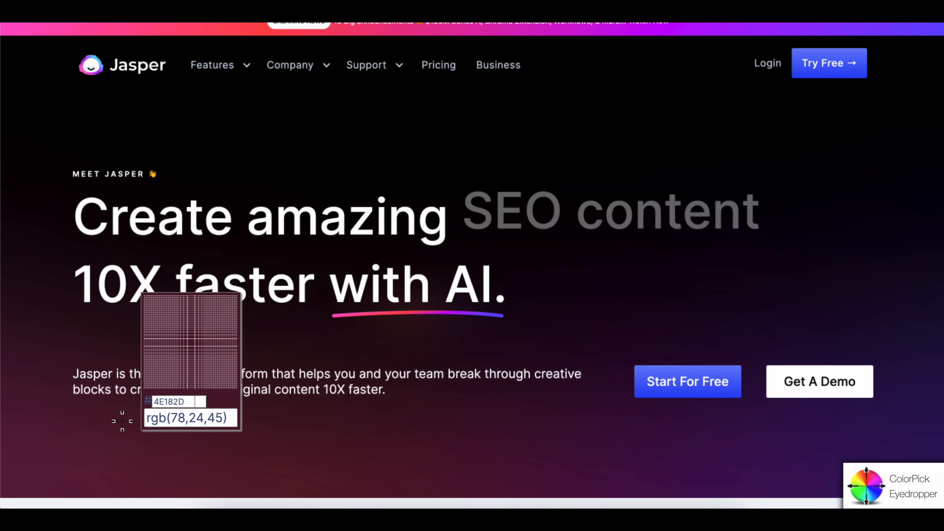
{"action": "left_click", "coordinate": [19, 478]}
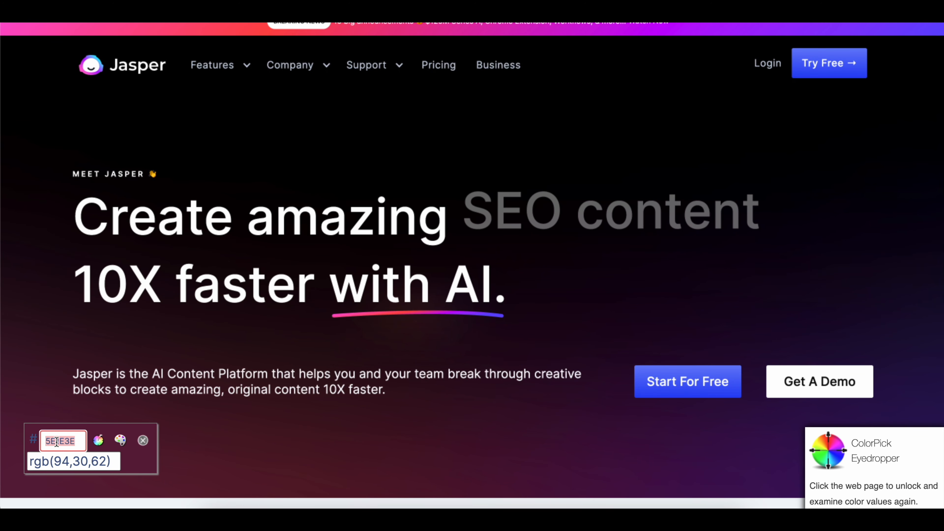
{"action": "key", "text": "Escape"}
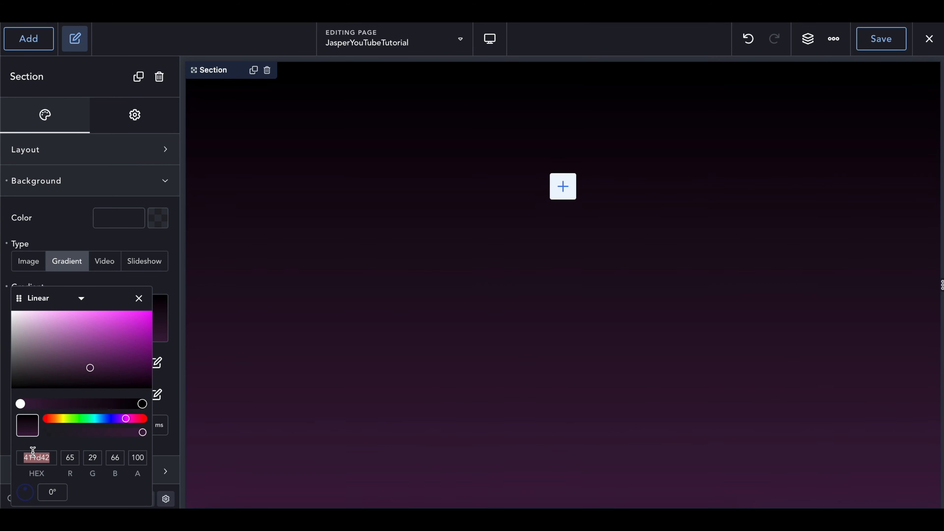
{"action": "left_click", "coordinate": [487, 370]}
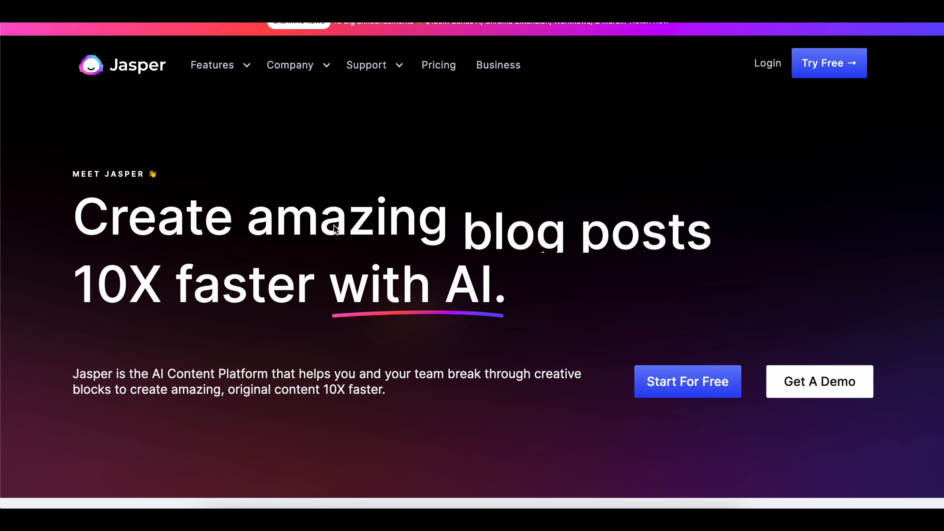
{"action": "scroll", "coordinate": [373, 212], "scroll_direction": "up", "scroll_amount": 1}
{"action": "scroll", "coordinate": [373, 212], "scroll_direction": "down", "scroll_amount": 1}
{"action": "scroll", "coordinate": [228, 109], "scroll_direction": "up", "scroll_amount": 1}
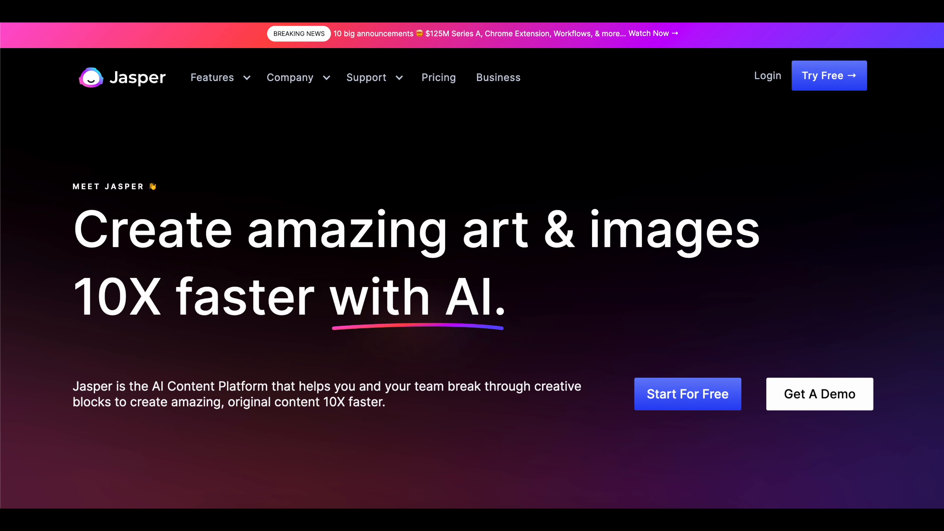
{"action": "scroll", "coordinate": [514, 302], "scroll_direction": "up", "scroll_amount": 1}
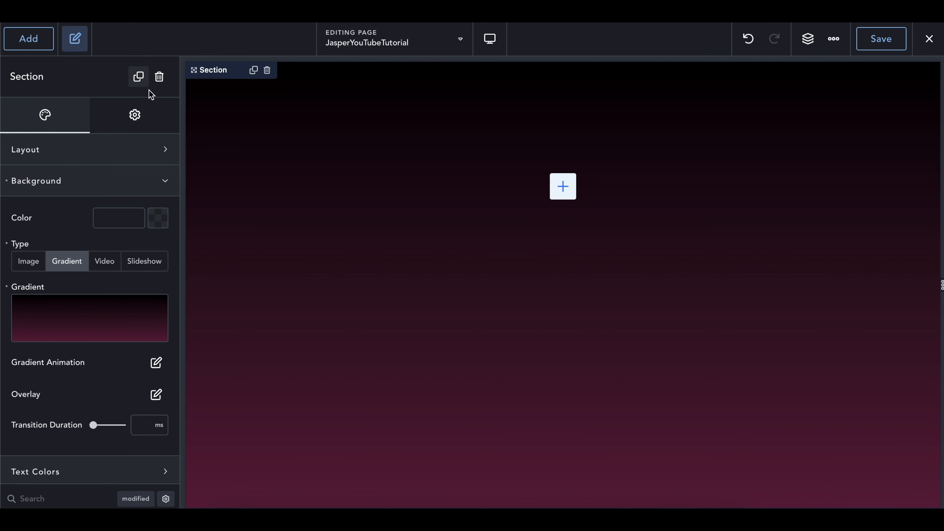
Add a Div to the section and place an Image element inside it.
{"action": "left_click", "coordinate": [28, 43]}
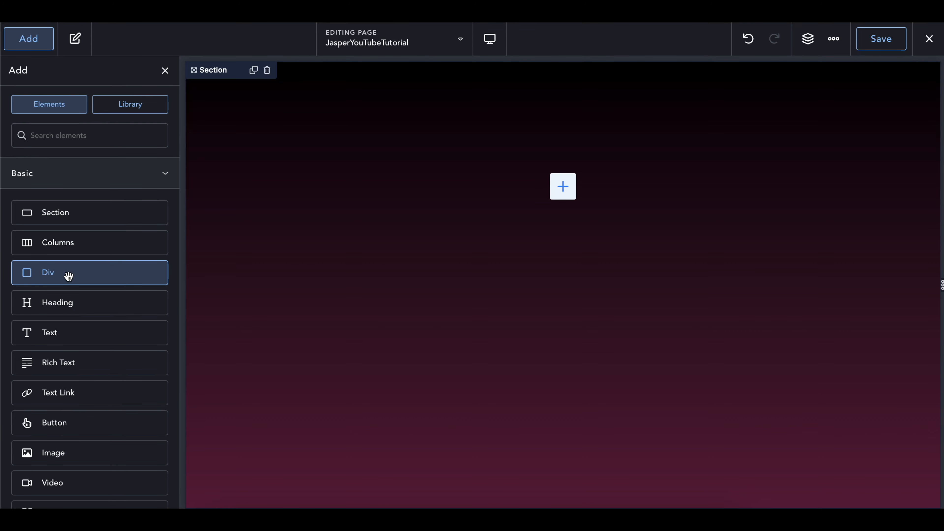
{"action": "left_click_drag", "start_coordinate": [68, 277], "coordinate": [301, 209]}
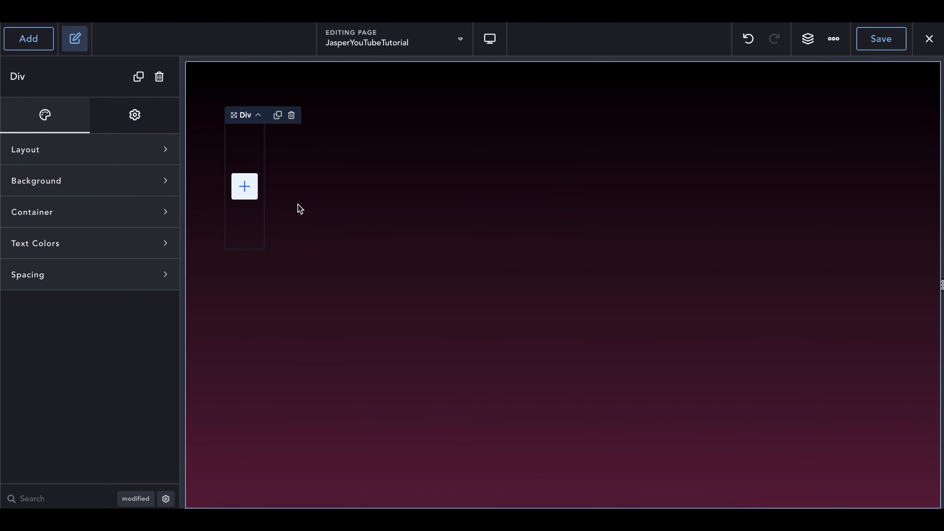
{"action": "left_click", "coordinate": [41, 41]}
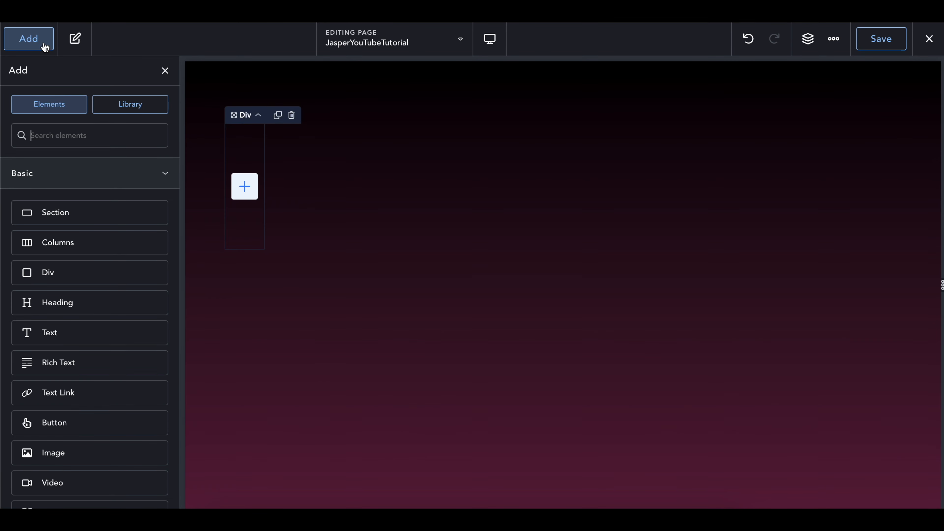
{"action": "type", "text": "imag"}
{"action": "left_click", "coordinate": [39, 182]}
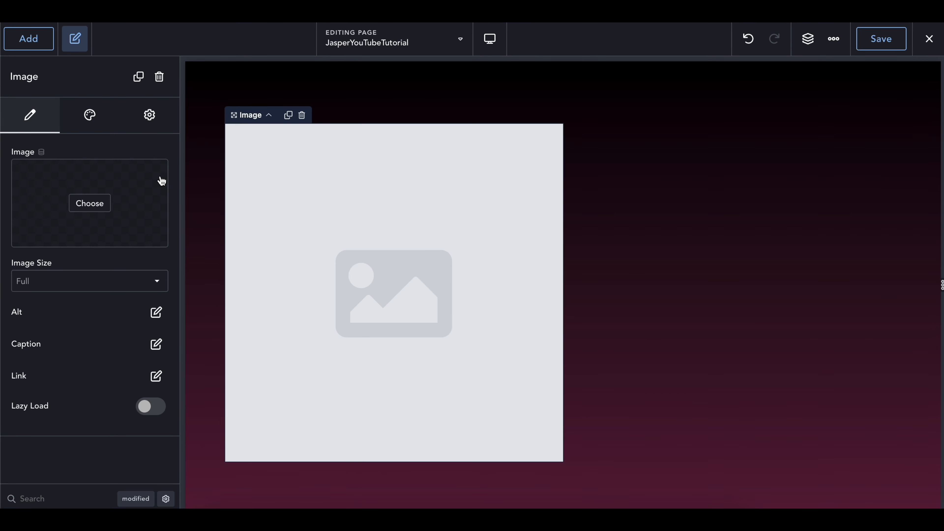
Add a Menu Builder below the image, show the page structure and collapse the menu's child elements there.
{"action": "left_click", "coordinate": [44, 48]}
{"action": "type", "text": "menu"}
{"action": "left_click", "coordinate": [50, 177]}
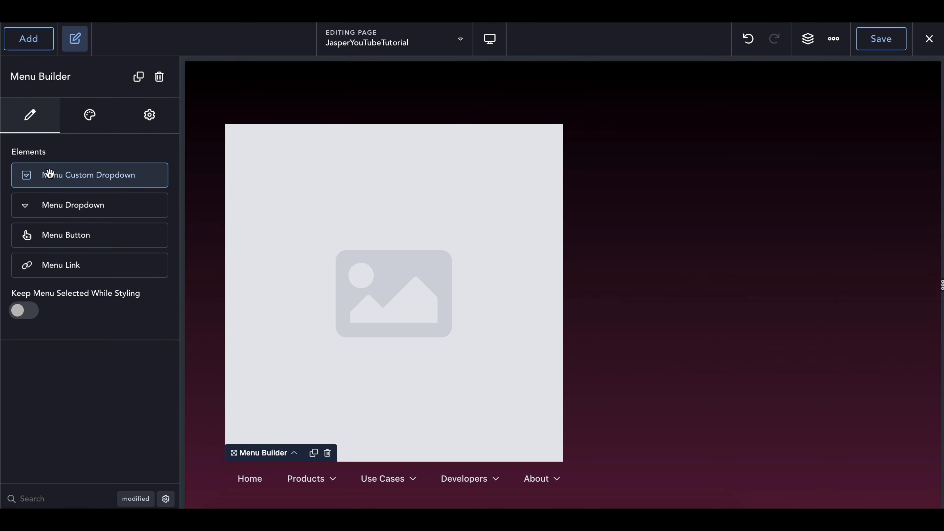
{"action": "left_click", "coordinate": [807, 38]}
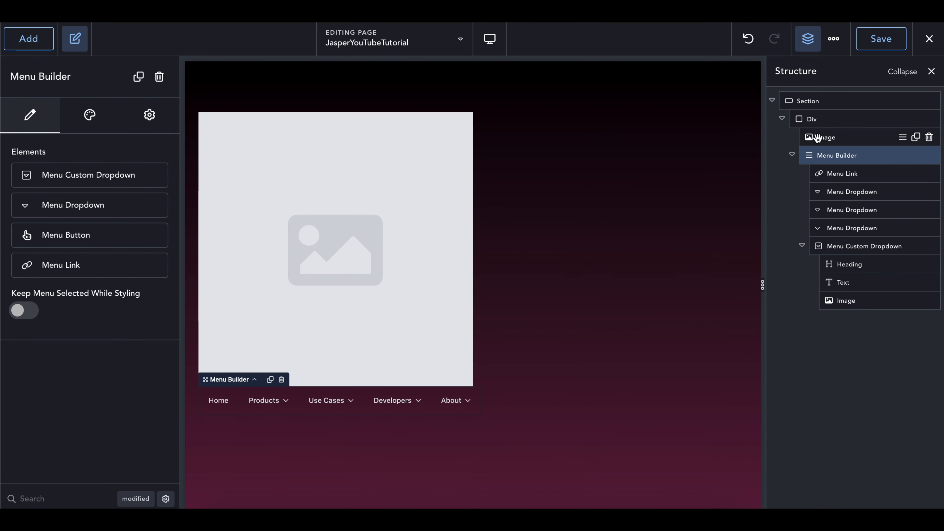
{"action": "left_click", "coordinate": [792, 155]}
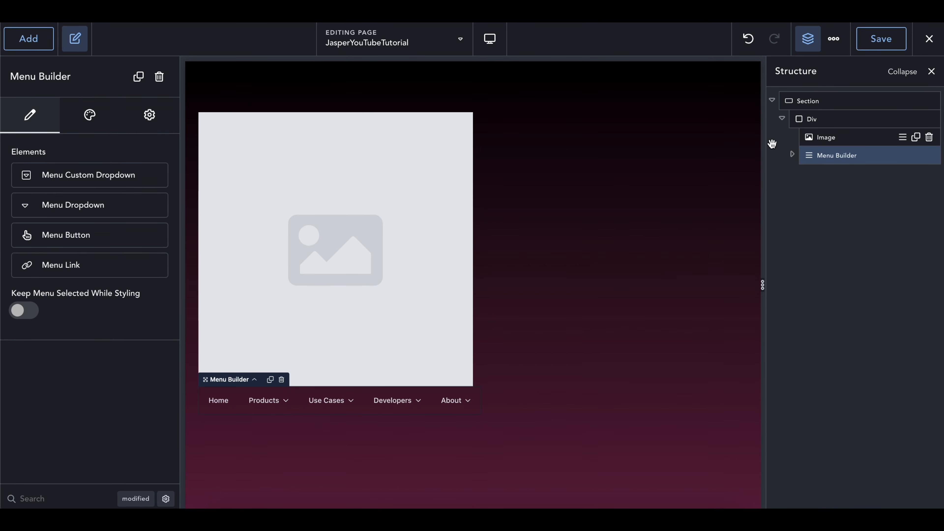
Add a Text Link and a Button element below the Menu Builder in the Div.
{"action": "left_click", "coordinate": [28, 39]}
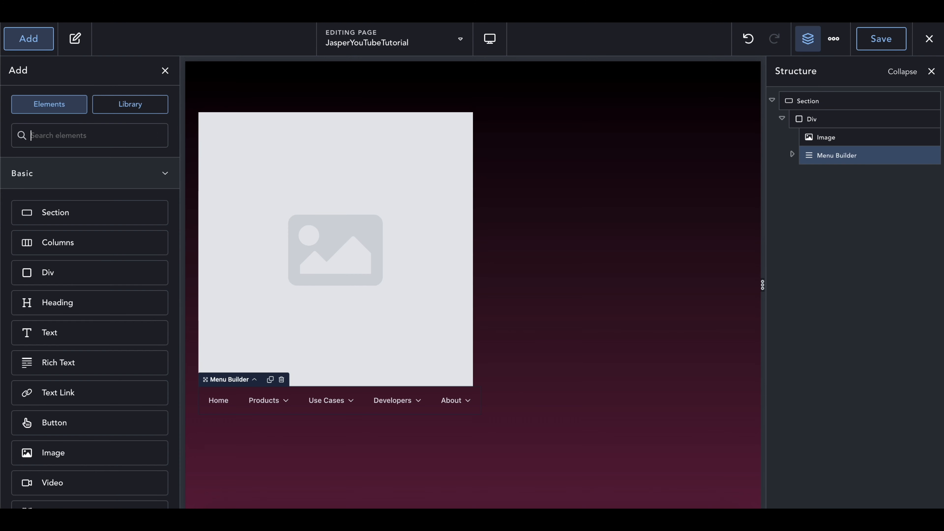
{"action": "type", "text": "text"}
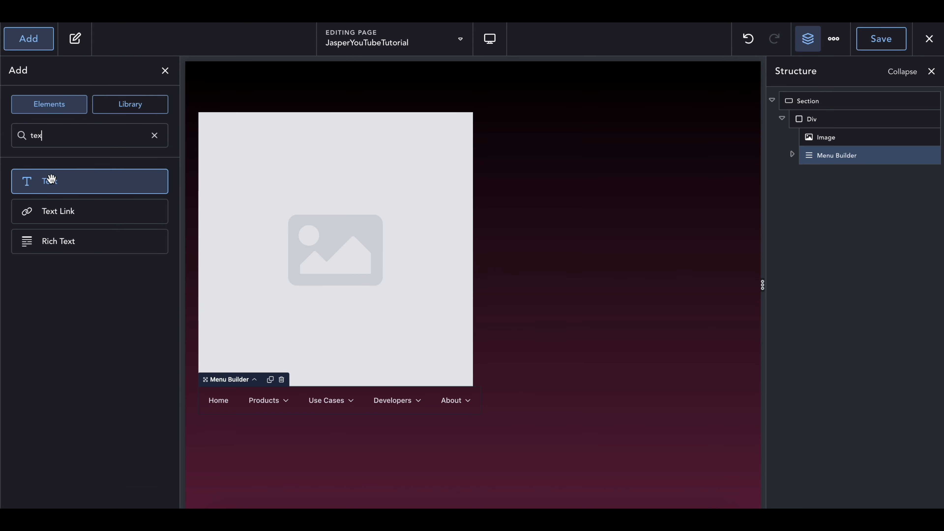
{"action": "left_click", "coordinate": [56, 211]}
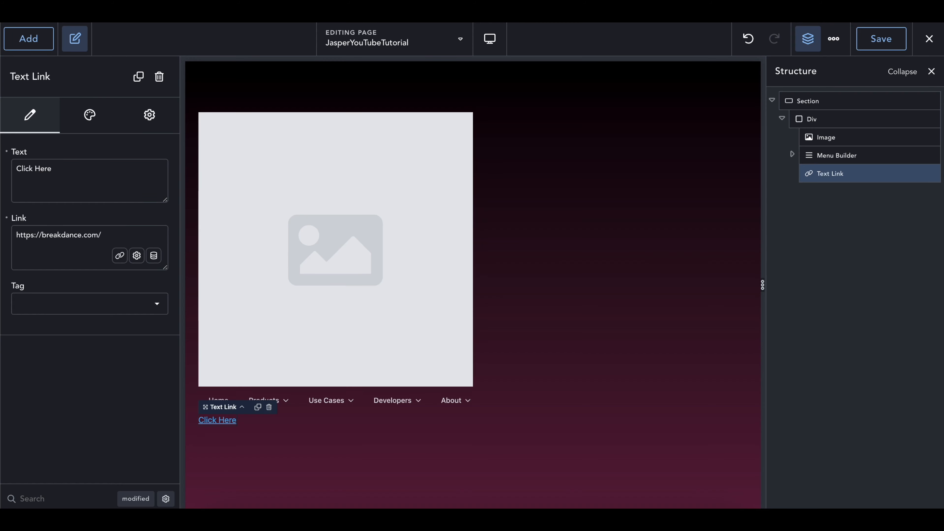
{"action": "left_click", "coordinate": [29, 38]}
{"action": "type", "text": "butt"}
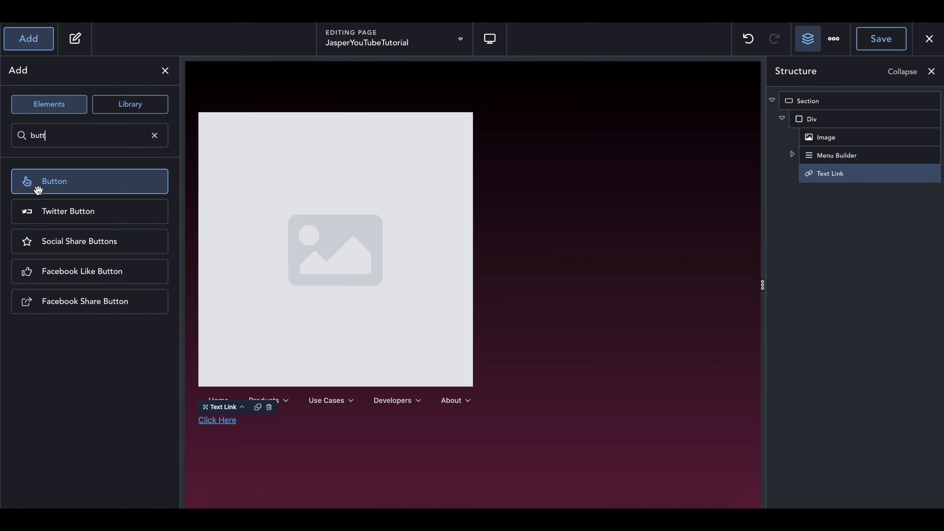
{"action": "left_click", "coordinate": [38, 186]}
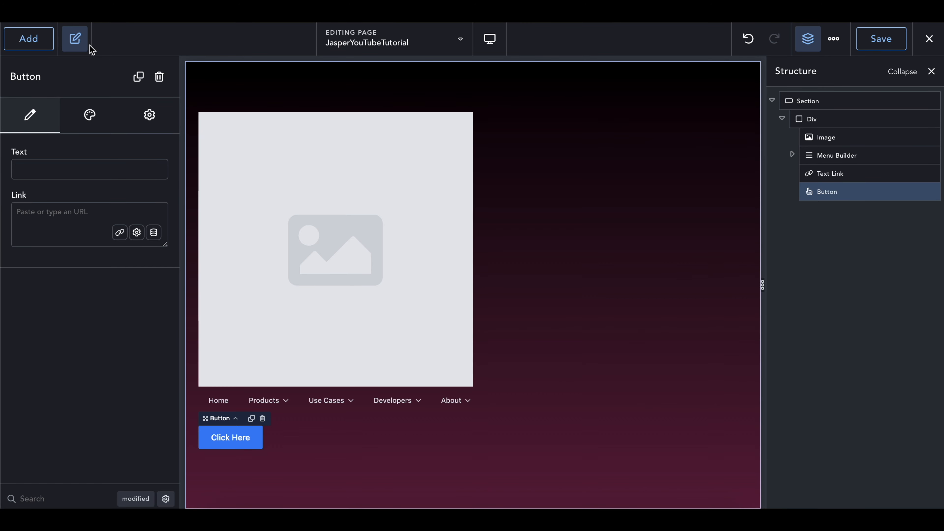
Add two more Divs after the Button to serve as inner wrappers.
{"action": "left_click", "coordinate": [30, 45]}
{"action": "type", "text": "div"}
{"action": "key", "text": "Return"}
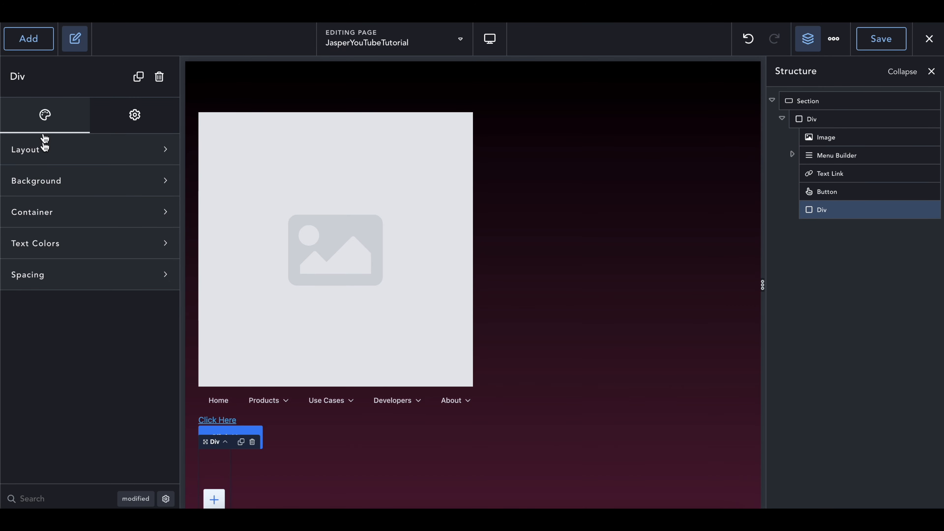
{"action": "left_click", "coordinate": [29, 37]}
{"action": "left_click", "coordinate": [29, 38]}
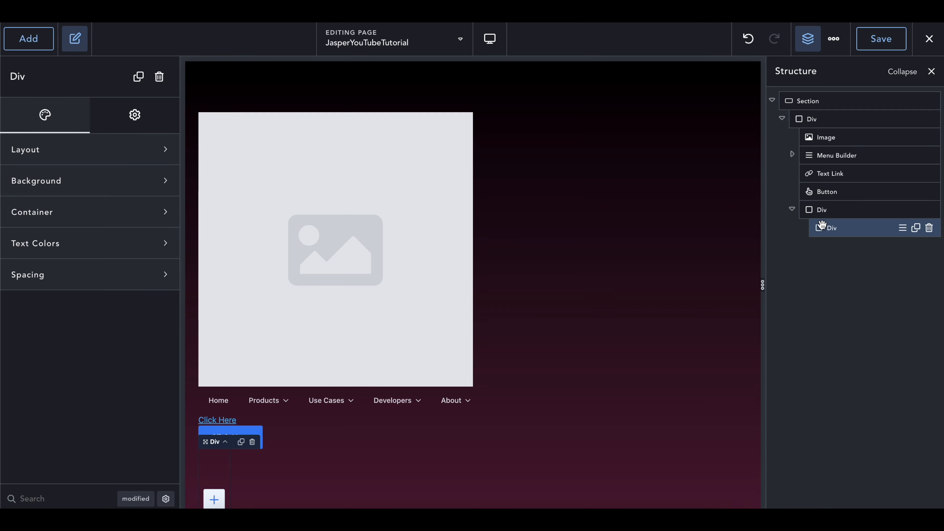
Rearrange the outer Div into two sibling Divs, one holding the Image and Menu Builder, the other the Text Link and Button.
{"action": "left_click_drag", "start_coordinate": [819, 211], "coordinate": [817, 139]}
{"action": "left_click_drag", "start_coordinate": [814, 230], "coordinate": [838, 164]}
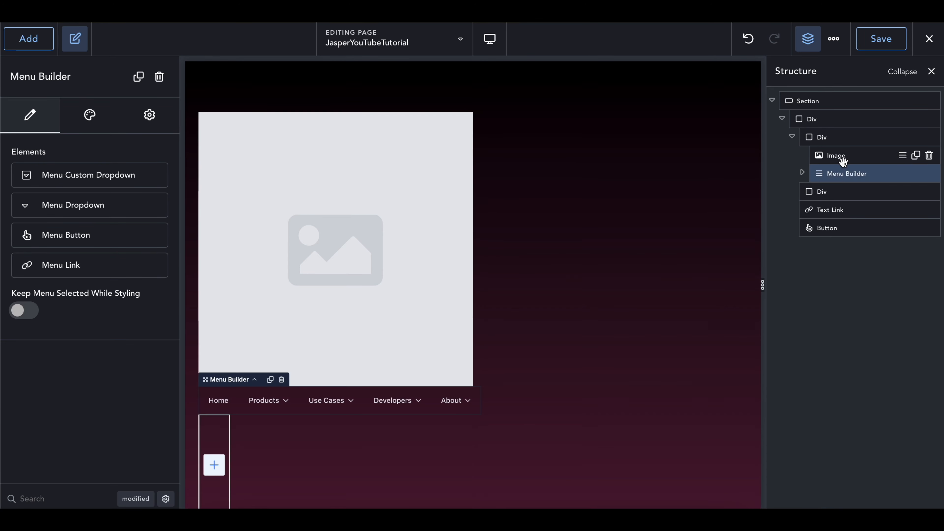
{"action": "left_click", "coordinate": [835, 210]}
{"action": "left_click_drag", "start_coordinate": [836, 210], "coordinate": [849, 228]}
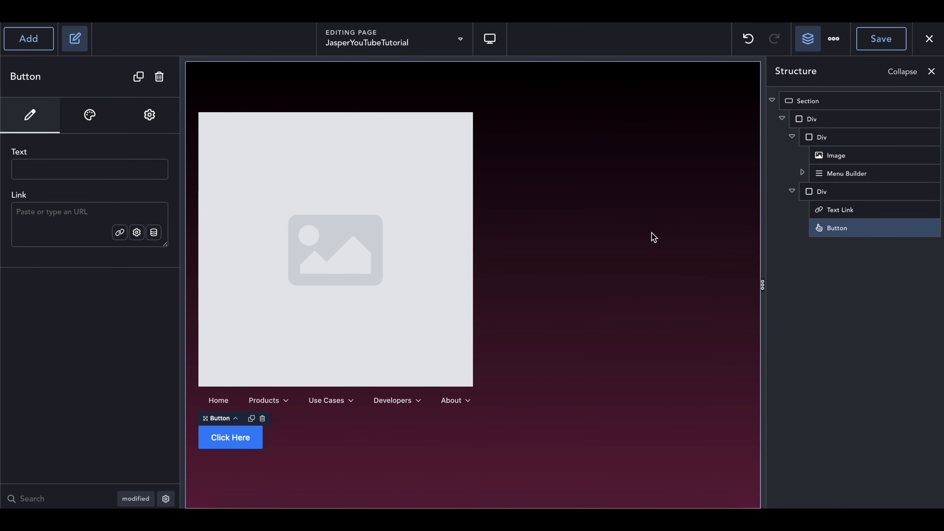
{"action": "left_click", "coordinate": [789, 115]}
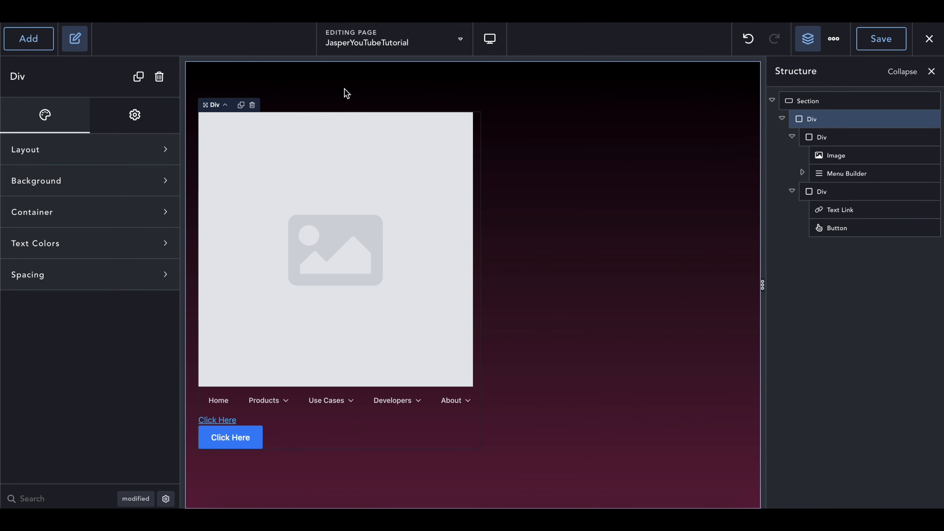
{"action": "left_click", "coordinate": [835, 138]}
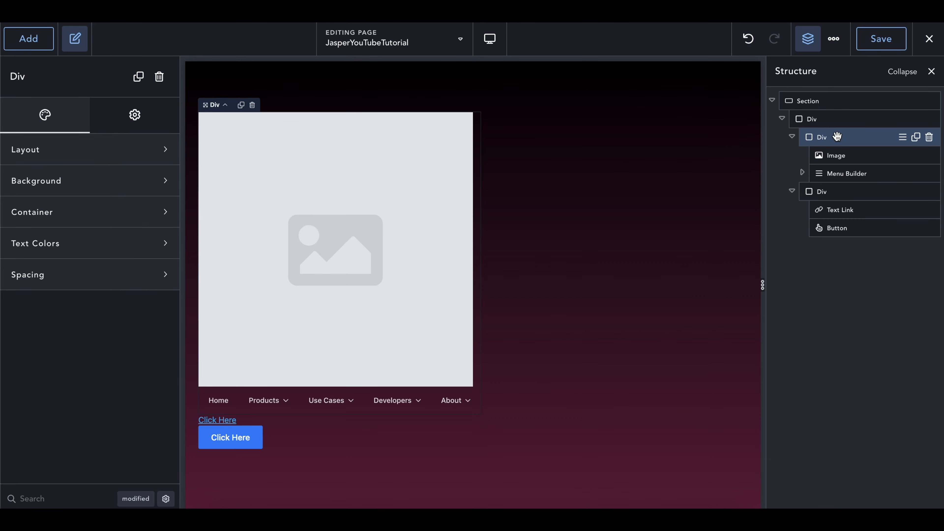
{"action": "left_click", "coordinate": [822, 191]}
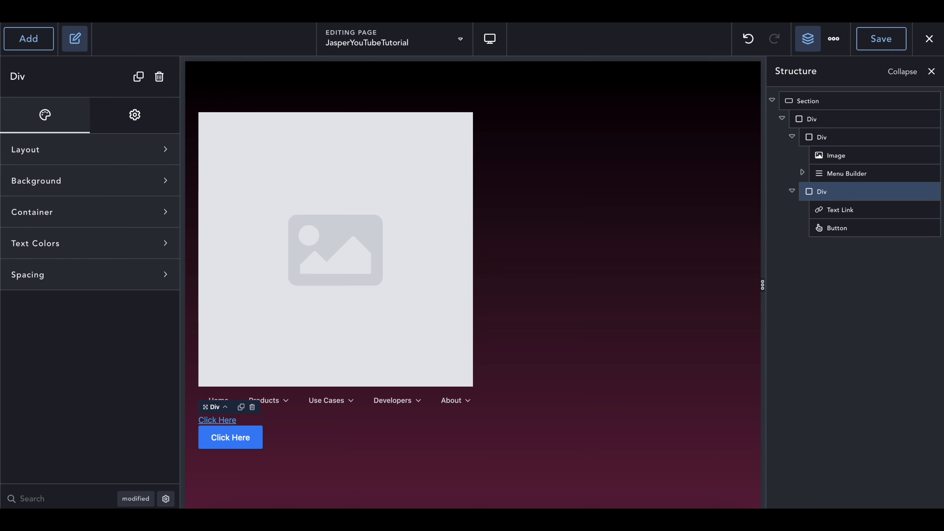
{"action": "left_click", "coordinate": [824, 210]}
{"action": "left_click", "coordinate": [836, 227]}
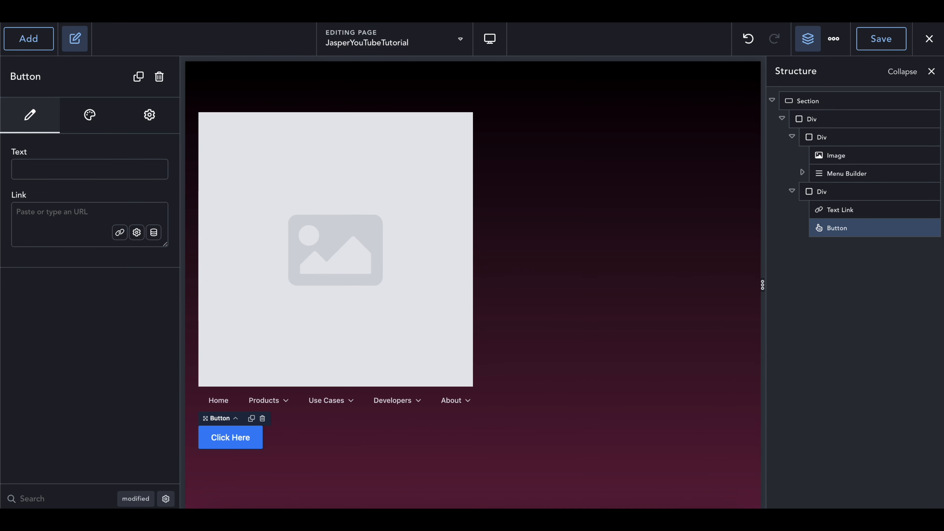
Examine how the outer Div nests its two sibling Divs and their contents in the page structure.
{"action": "left_click", "coordinate": [822, 119]}
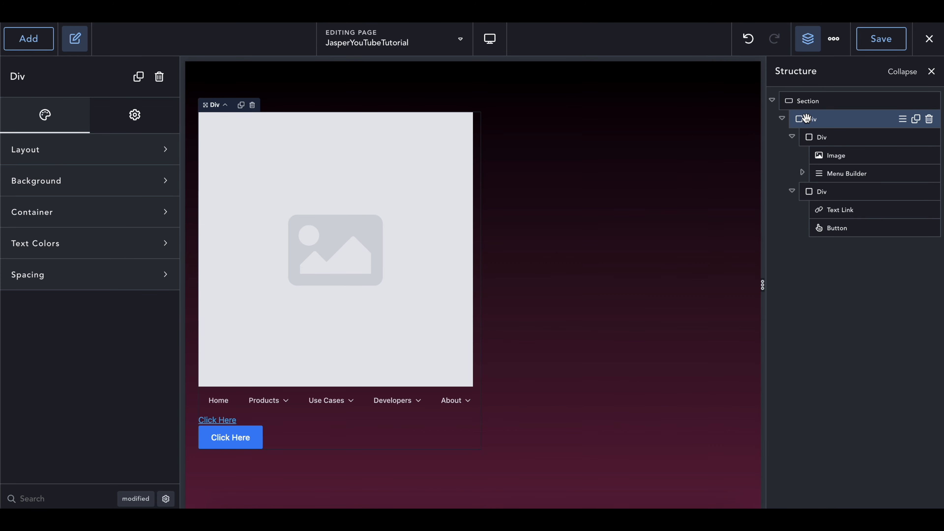
{"action": "left_click", "coordinate": [817, 137]}
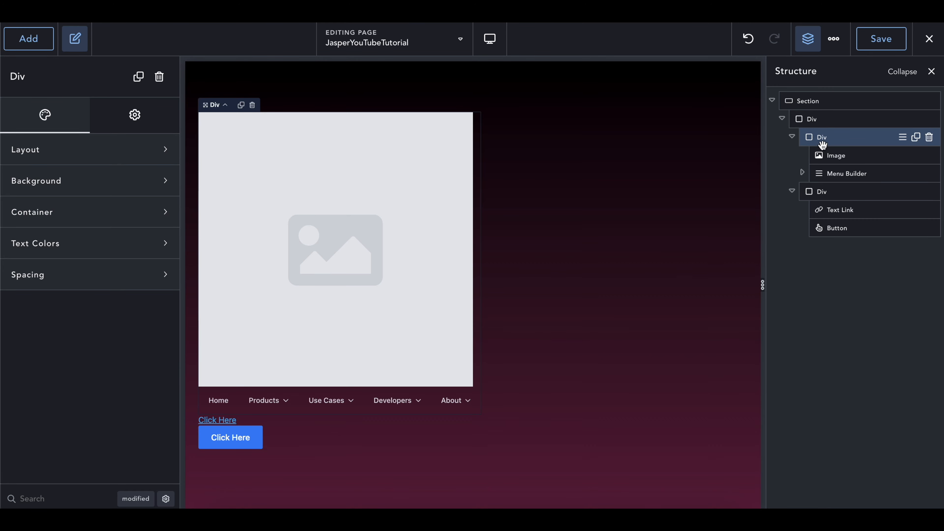
{"action": "left_click", "coordinate": [792, 136]}
{"action": "left_click", "coordinate": [792, 155]}
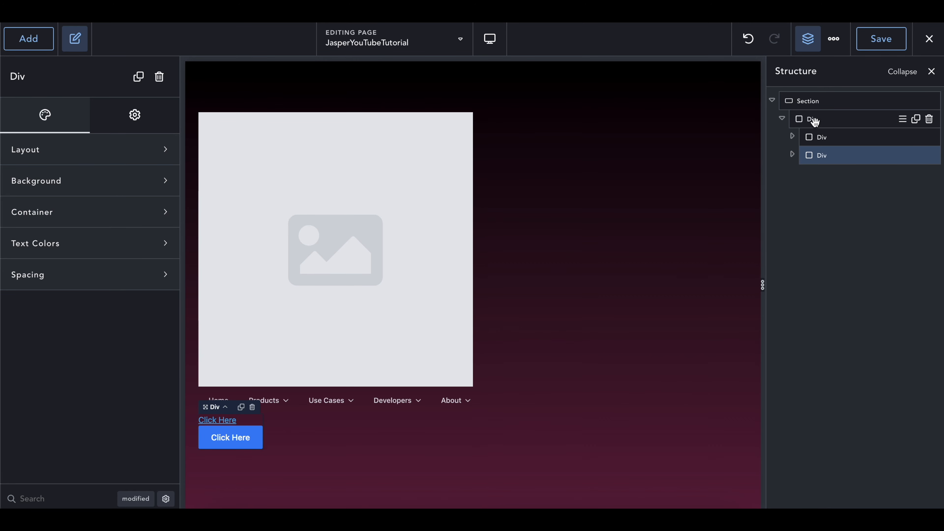
{"action": "left_click", "coordinate": [830, 119]}
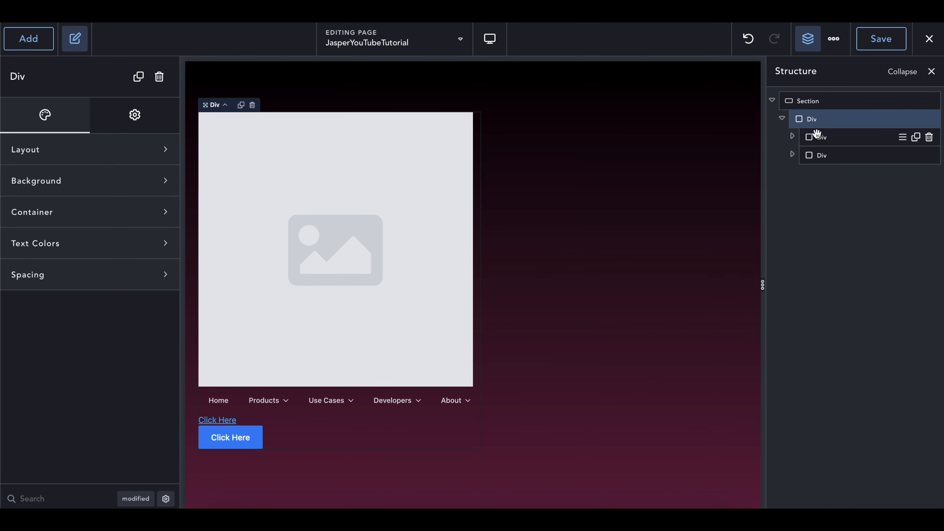
{"action": "left_click", "coordinate": [825, 142]}
{"action": "left_click", "coordinate": [825, 155]}
{"action": "left_click", "coordinate": [825, 141]}
{"action": "left_click", "coordinate": [825, 152]}
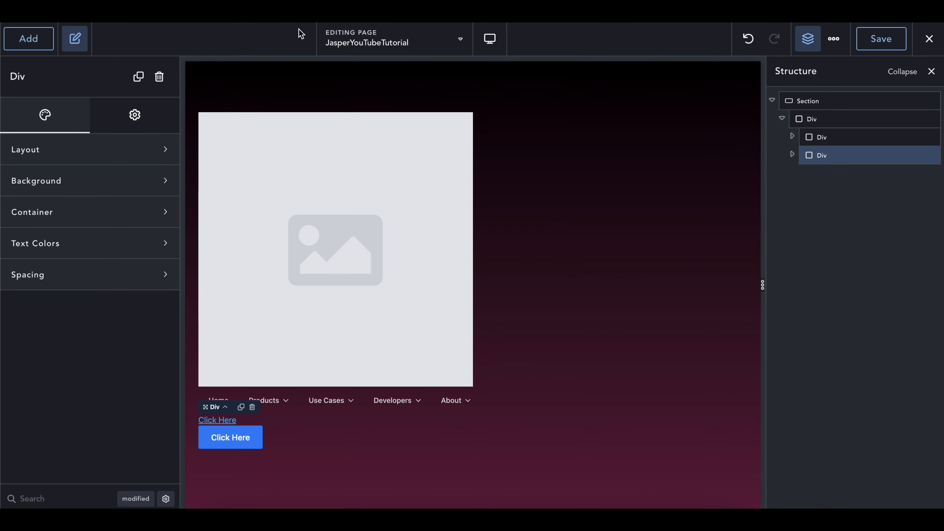
{"action": "left_click", "coordinate": [820, 136]}
{"action": "left_click", "coordinate": [792, 137]}
{"action": "left_click", "coordinate": [791, 191]}
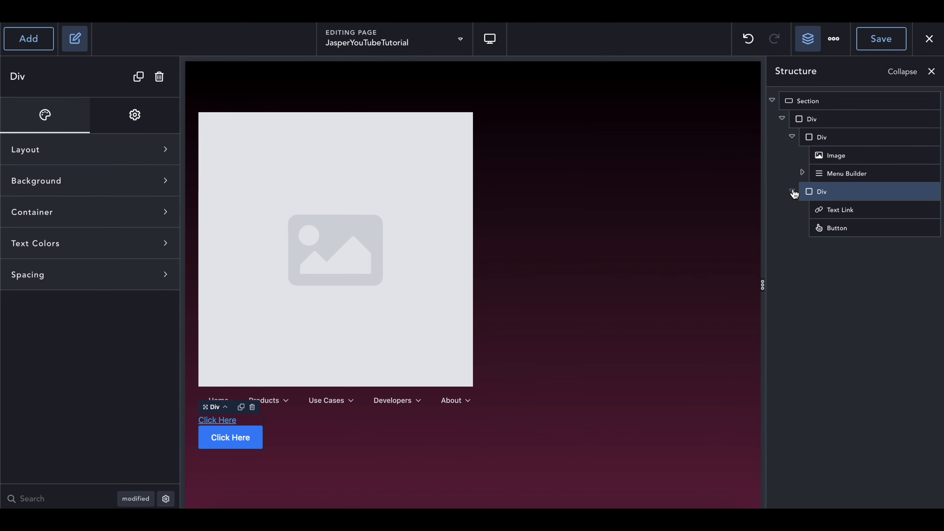
Fill the header's Image element with the light Jasper logo from the media library.
{"action": "left_click", "coordinate": [834, 172]}
{"action": "left_click", "coordinate": [845, 154]}
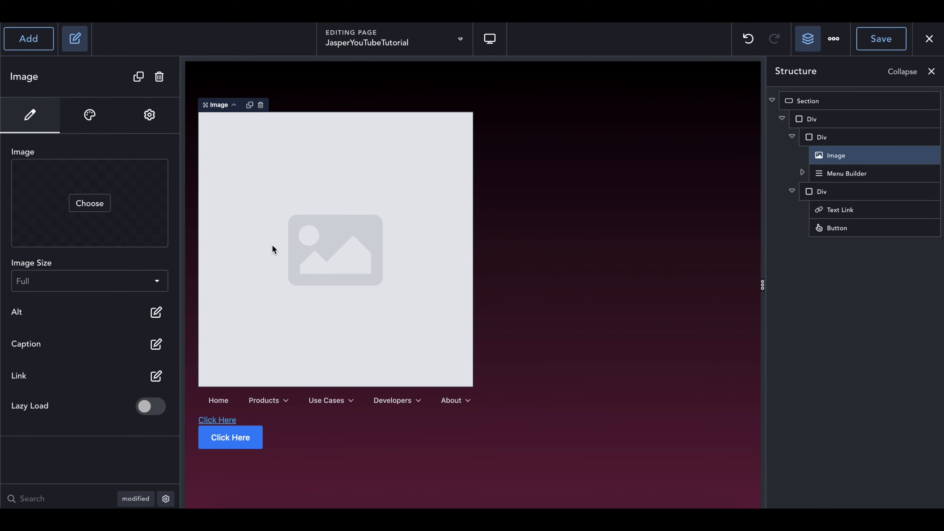
{"action": "left_click", "coordinate": [109, 201]}
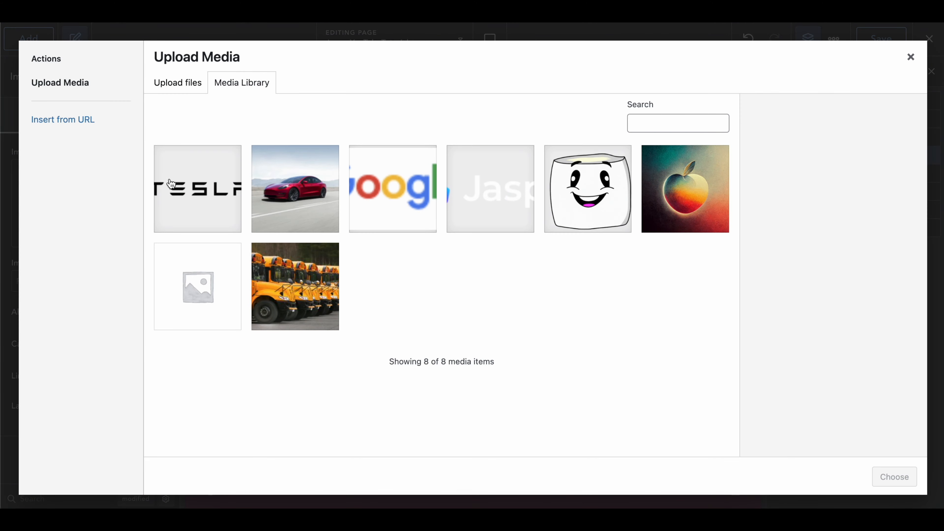
{"action": "left_click", "coordinate": [471, 189]}
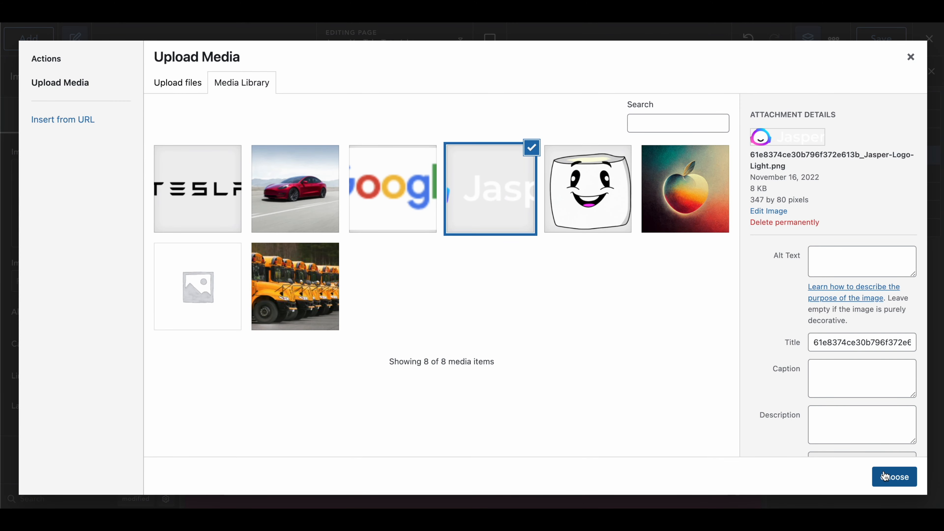
{"action": "left_click", "coordinate": [891, 476]}
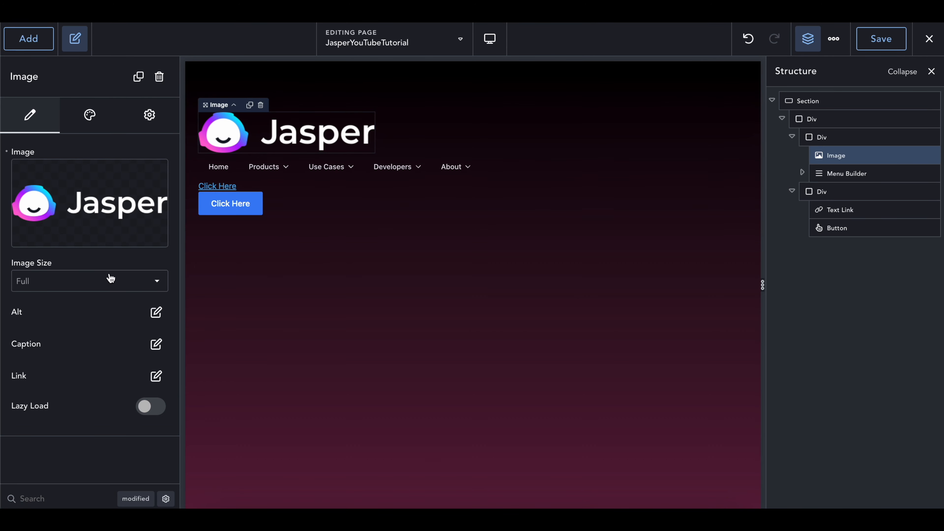
Set the Jasper logo image's width to 150 px.
{"action": "left_click", "coordinate": [91, 116]}
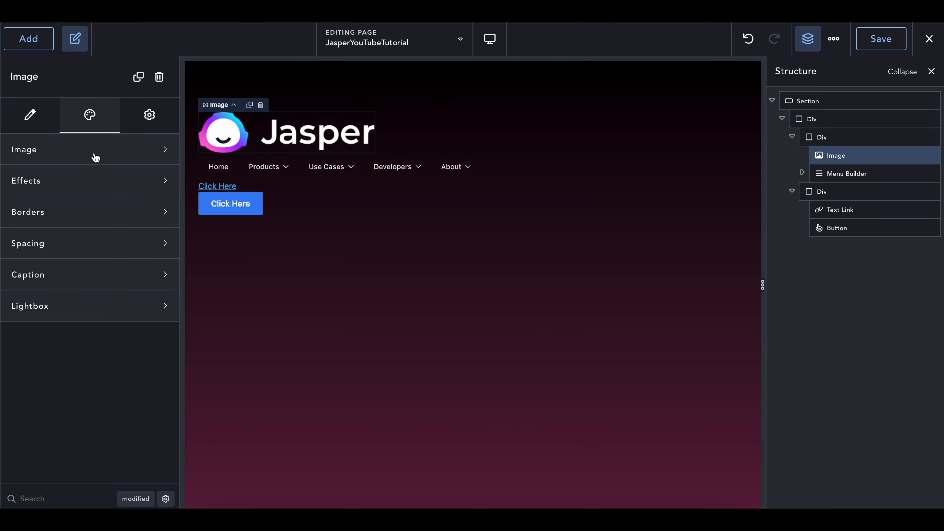
{"action": "left_click", "coordinate": [76, 161]}
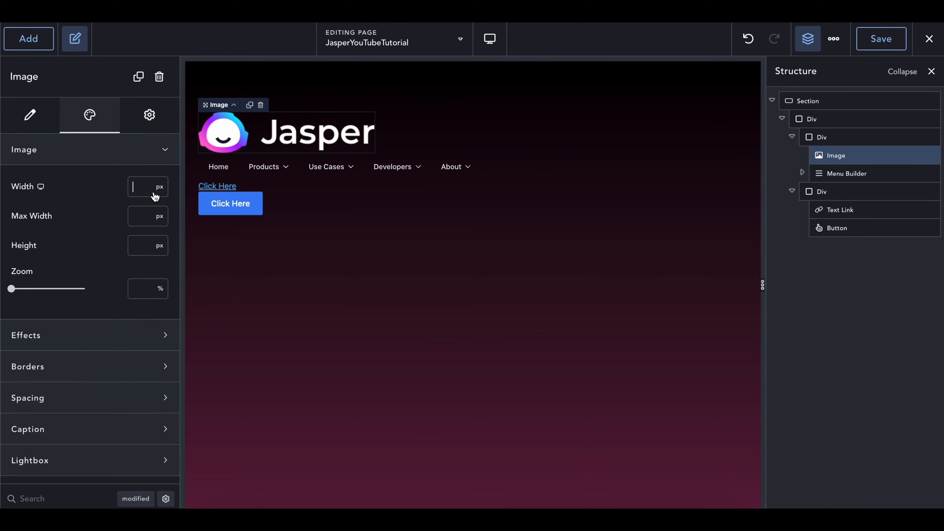
{"action": "left_click", "coordinate": [141, 191]}
{"action": "type", "text": "120"}
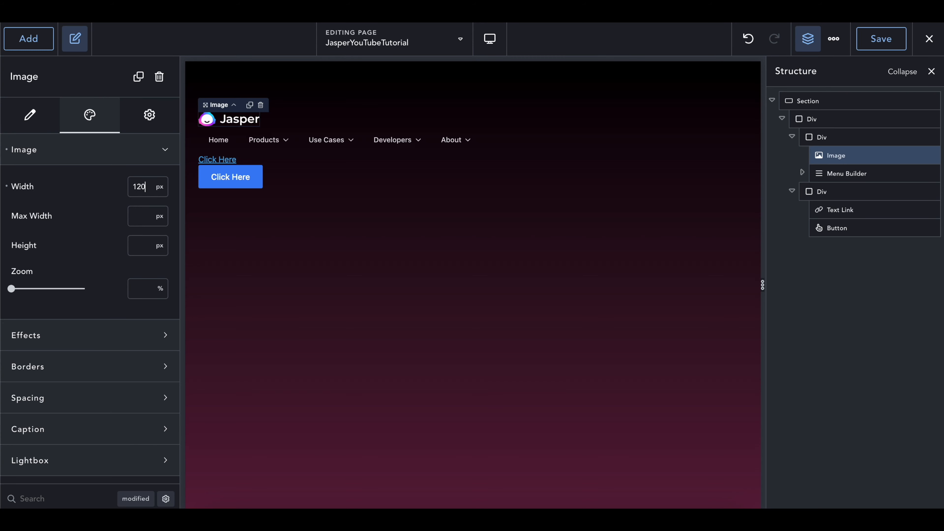
{"action": "key", "text": "BackSpace"}
{"action": "key", "text": "BackSpace"}
{"action": "type", "text": "50"}
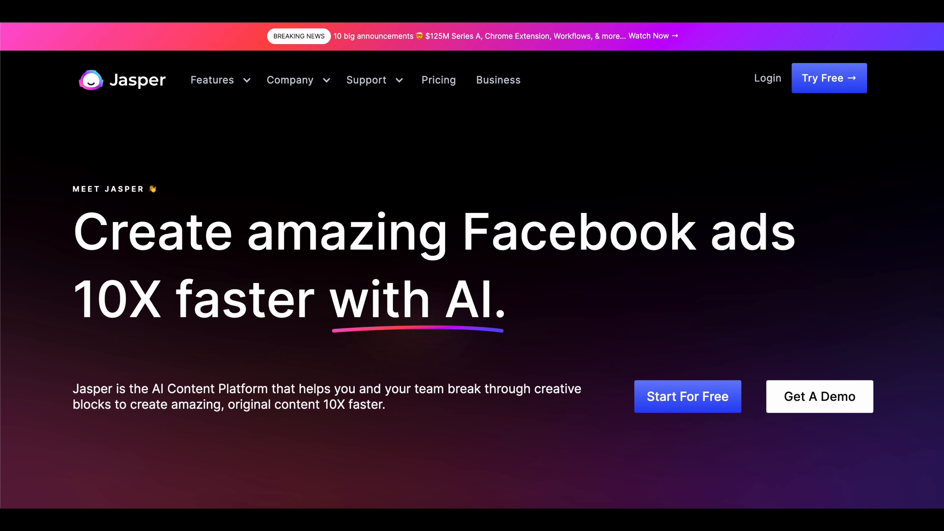
Switch to the Jasper website and note its menu labels features, company, support, pricing and business in the browser's address field.
{"action": "left_click", "coordinate": [316, 12]}
{"action": "type", "text": "features"}
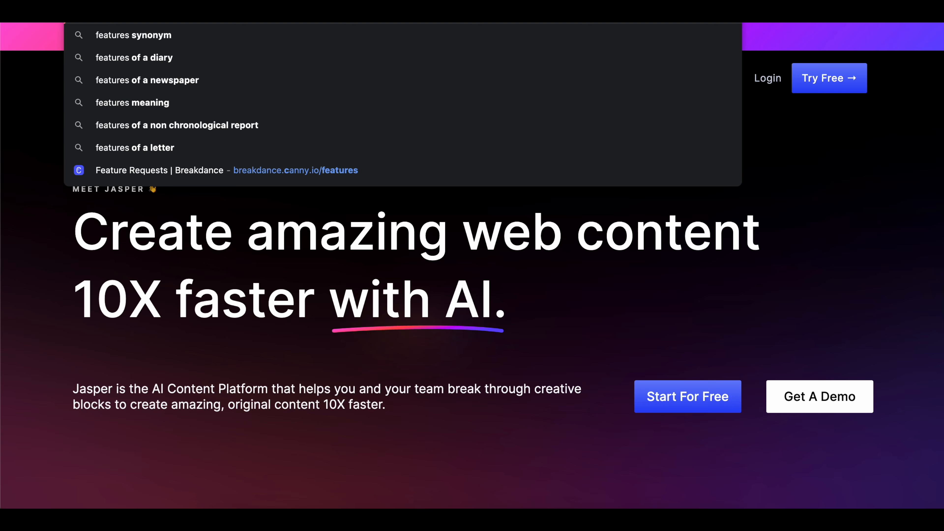
{"action": "key", "text": "Escape"}
{"action": "type", "text": "features"}
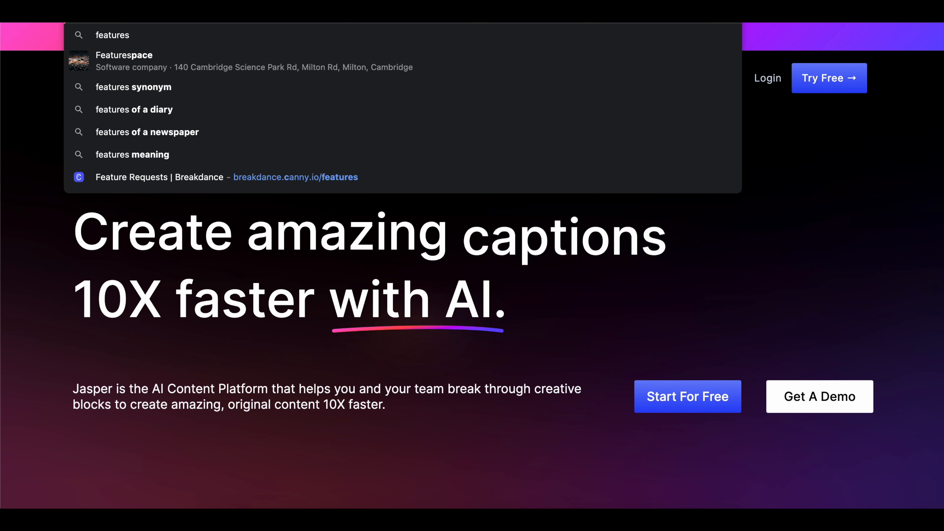
{"action": "type", "text": " copmany support"}
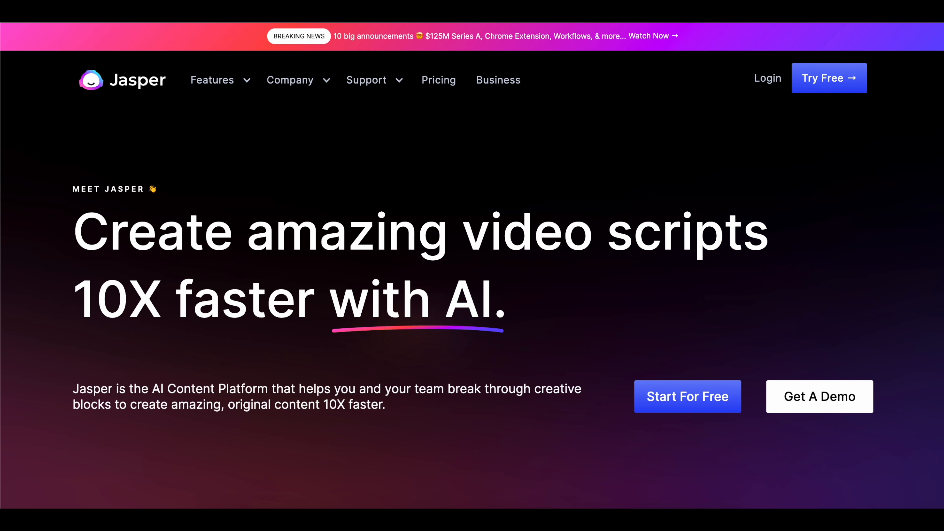
{"action": "type", "text": " pricing"}
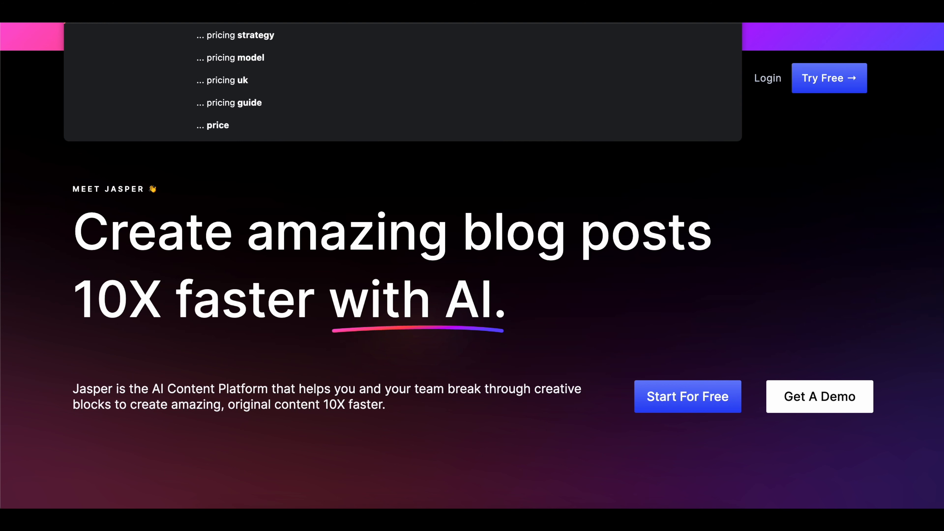
{"action": "type", "text": " business"}
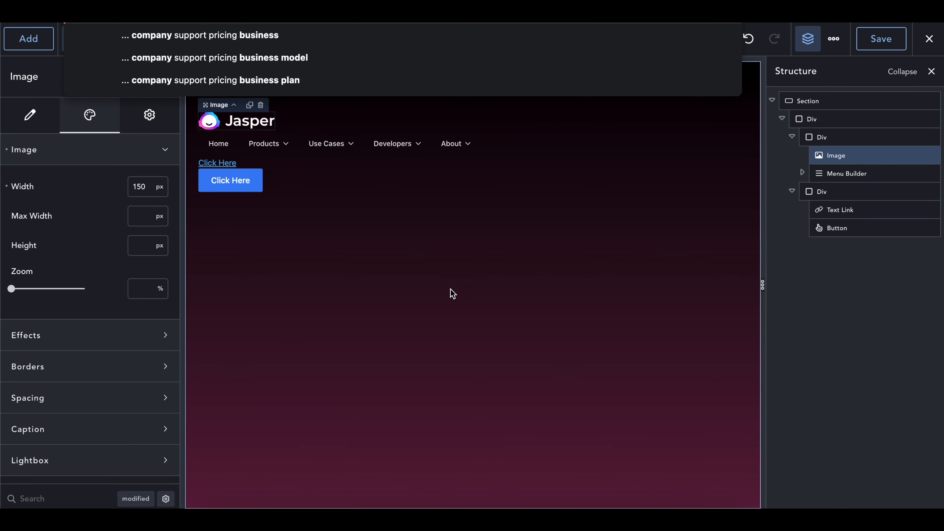
Back in the page builder, add a Text element to the Section reading "features copmany support pricing vusiness" as a reference note.
{"action": "left_click", "coordinate": [452, 294]}
{"action": "left_click", "coordinate": [18, 40]}
{"action": "left_click", "coordinate": [43, 139]}
{"action": "type", "text": "tex"}
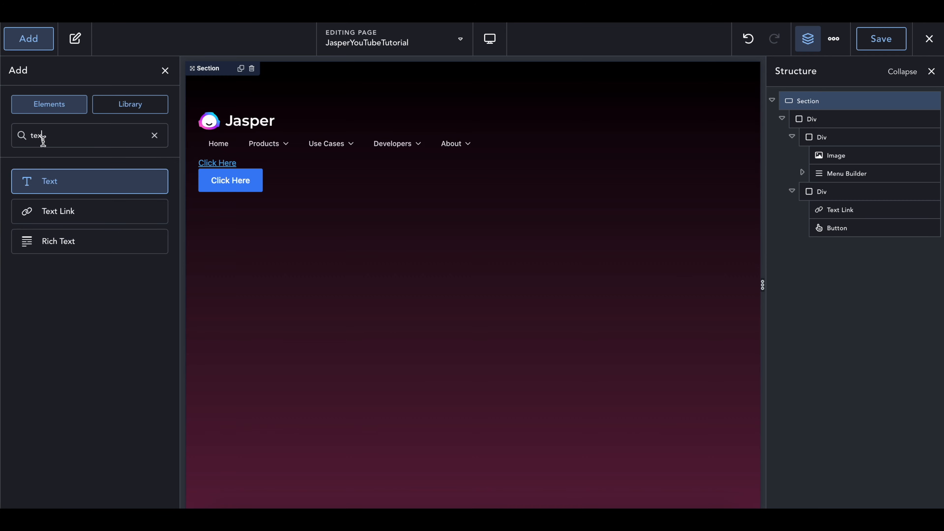
{"action": "left_click", "coordinate": [38, 181]}
{"action": "triple_click", "coordinate": [218, 200]}
{"action": "type", "text": "features copmany support pricing vusiness"}
{"action": "left_click", "coordinate": [294, 243]}
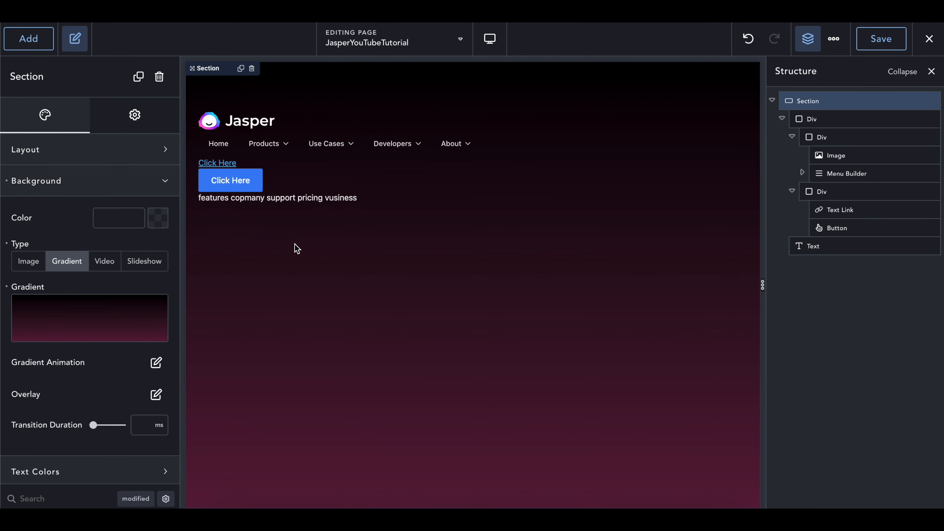
Delete the Home link from the Menu Builder and rename the Products dropdown as Features.
{"action": "left_click", "coordinate": [214, 149]}
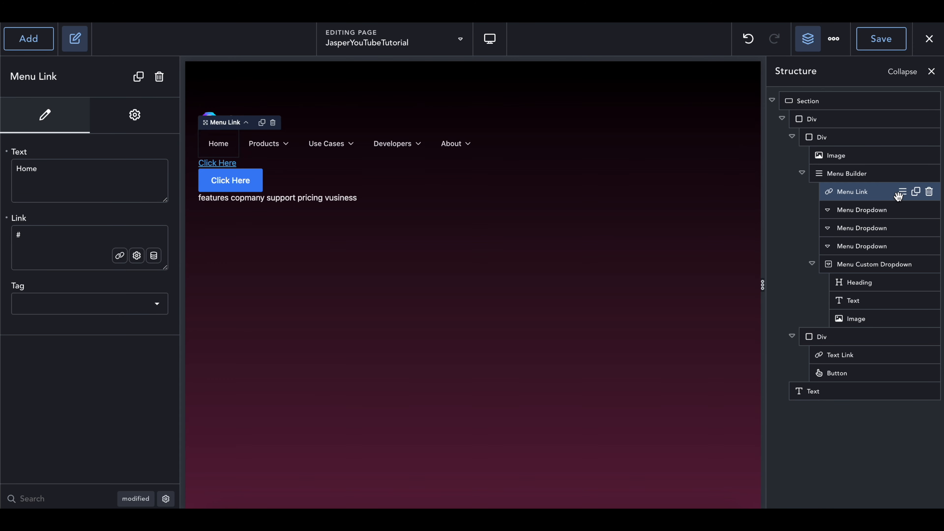
{"action": "left_click", "coordinate": [928, 192]}
{"action": "left_click", "coordinate": [863, 193]}
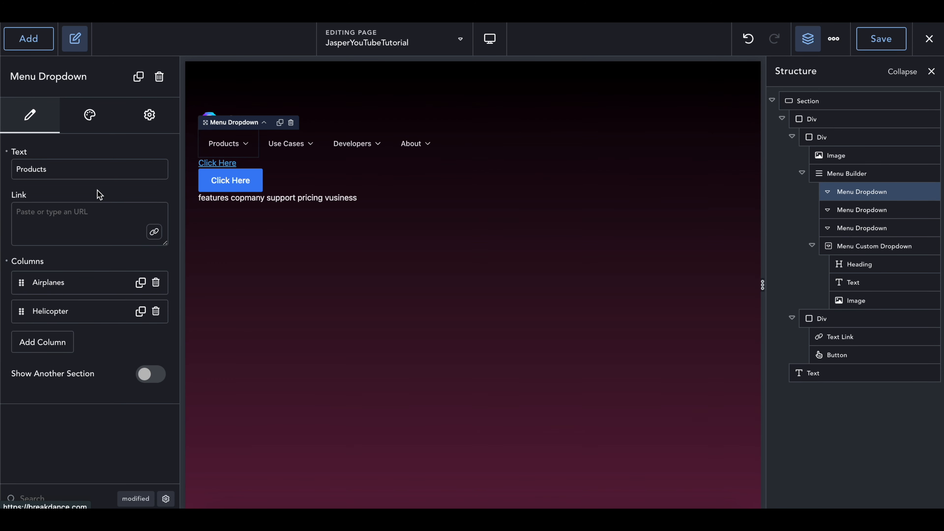
{"action": "double_click", "coordinate": [89, 168]}
{"action": "type", "text": "Features"}
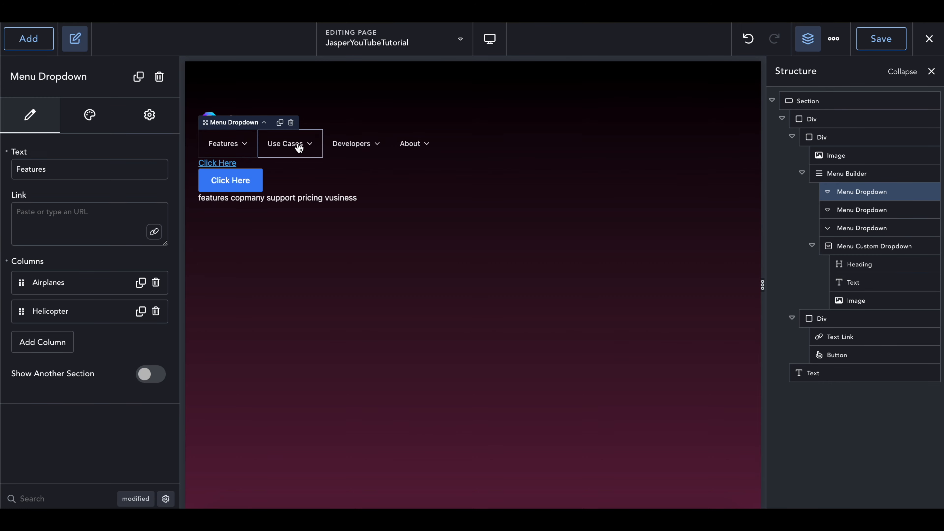
Rename the Use Cases dropdown as Company and the Developers dropdown as Support.
{"action": "left_click", "coordinate": [285, 143]}
{"action": "triple_click", "coordinate": [81, 175]}
{"action": "type", "text": "Company"}
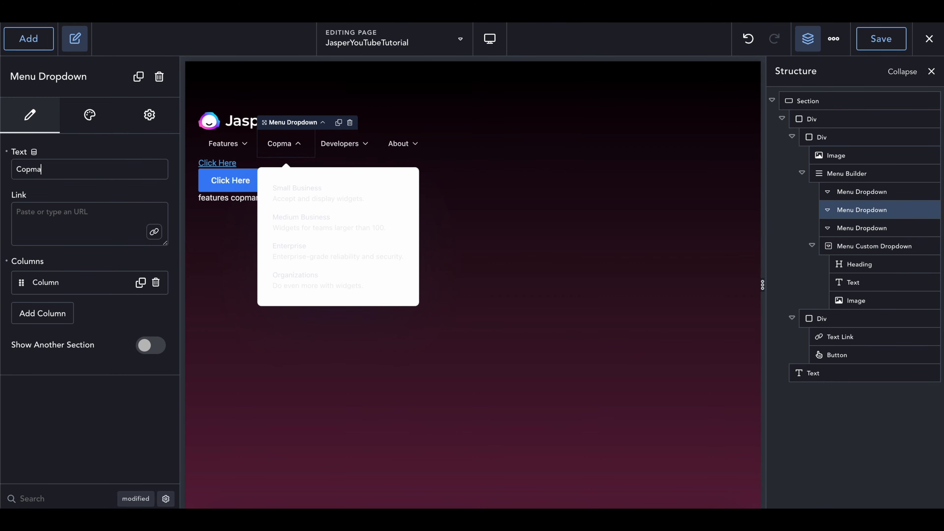
{"action": "left_click", "coordinate": [368, 144]}
{"action": "double_click", "coordinate": [97, 173]}
{"action": "type", "text": "Su"}
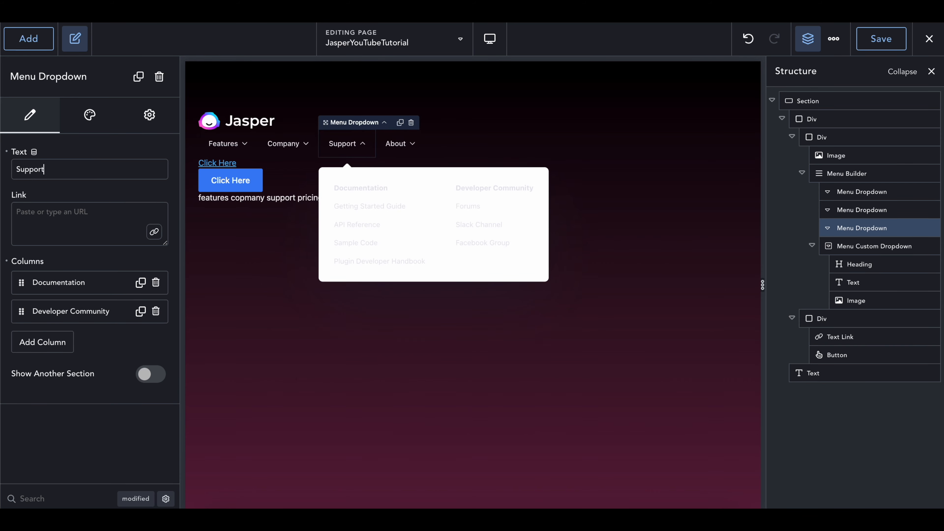
{"action": "type", "text": "pport"}
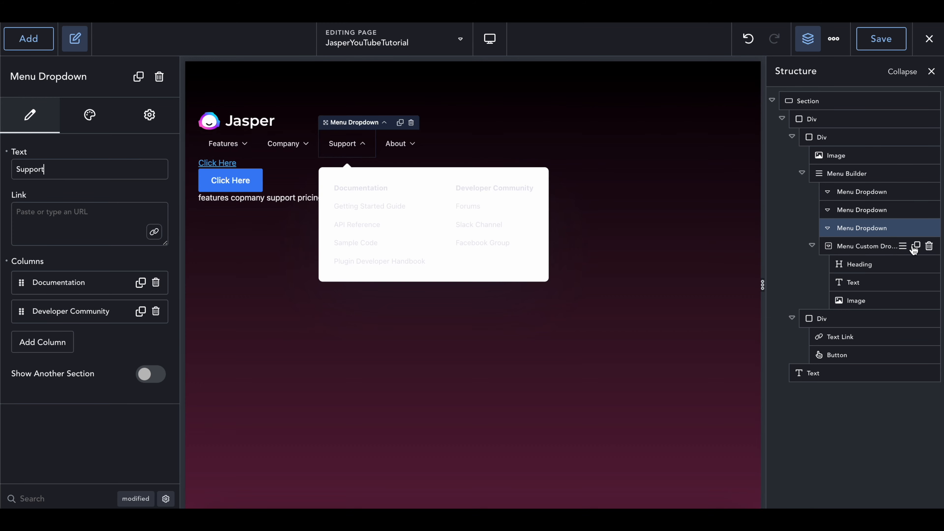
Replace the About custom dropdown with two Menu Links after Support and close the open Support dropdown.
{"action": "left_click", "coordinate": [928, 246]}
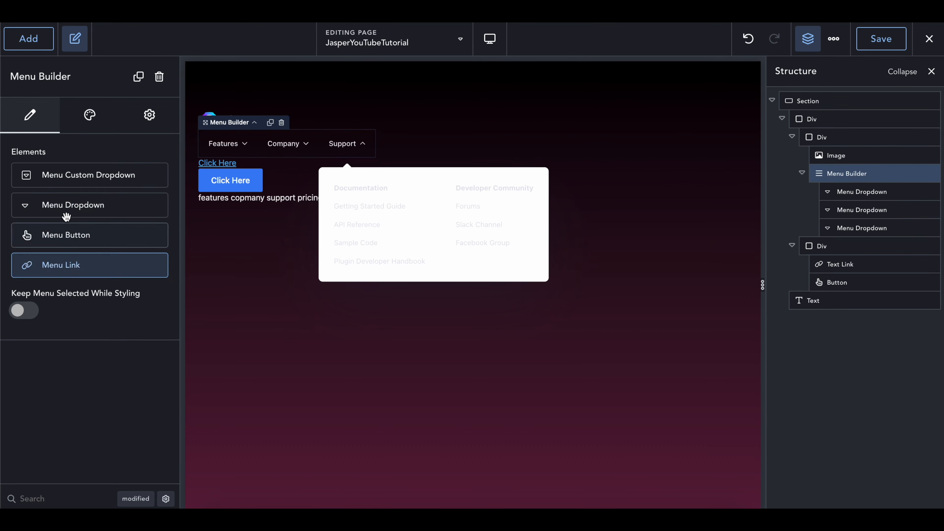
{"action": "left_click", "coordinate": [63, 264]}
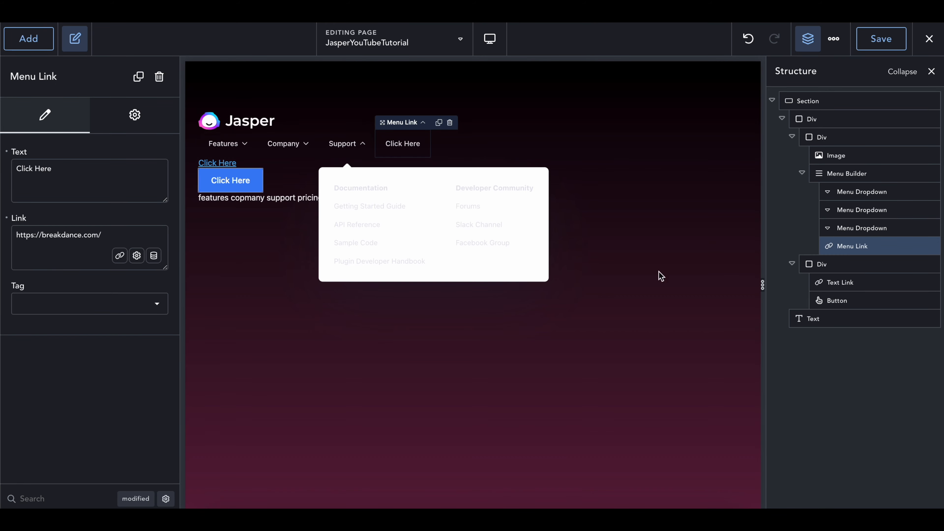
{"action": "left_click", "coordinate": [902, 247]}
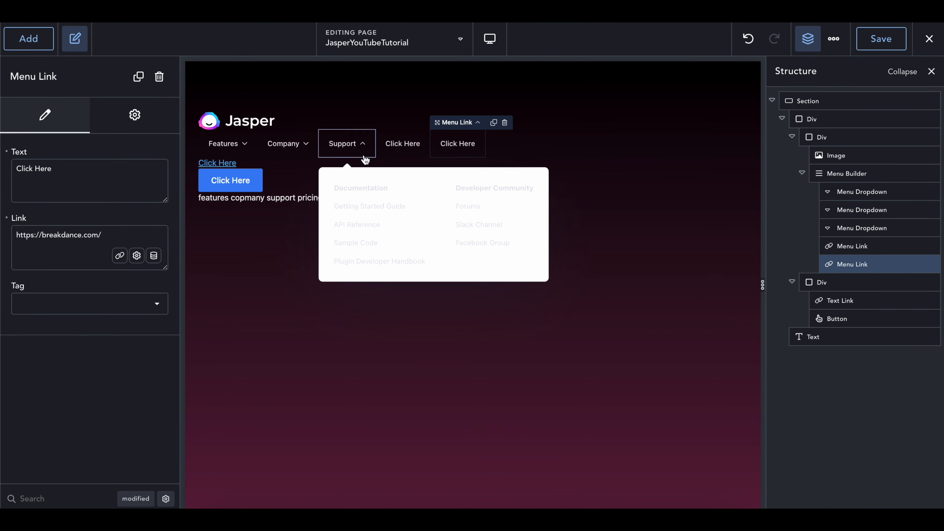
{"action": "left_click", "coordinate": [352, 153]}
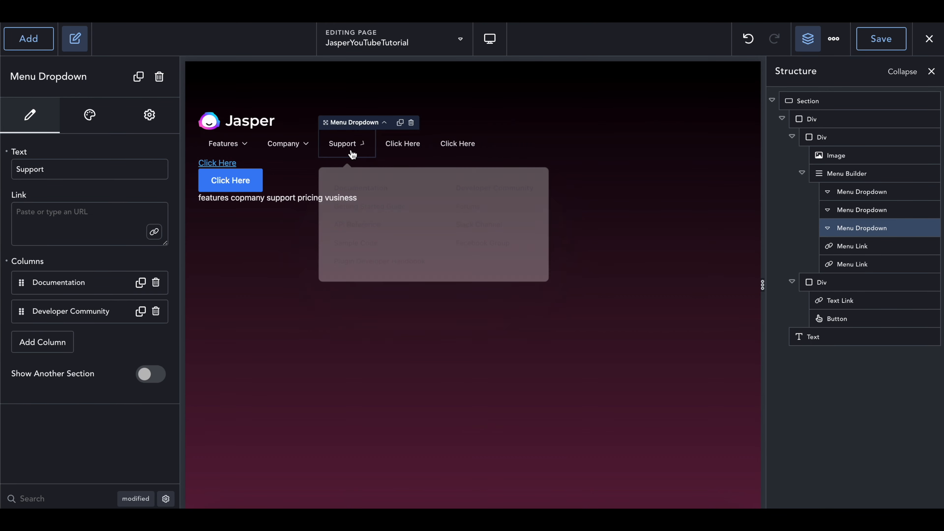
Set the text of the first new Menu Link to Pricing and the second to Business.
{"action": "left_click", "coordinate": [854, 247]}
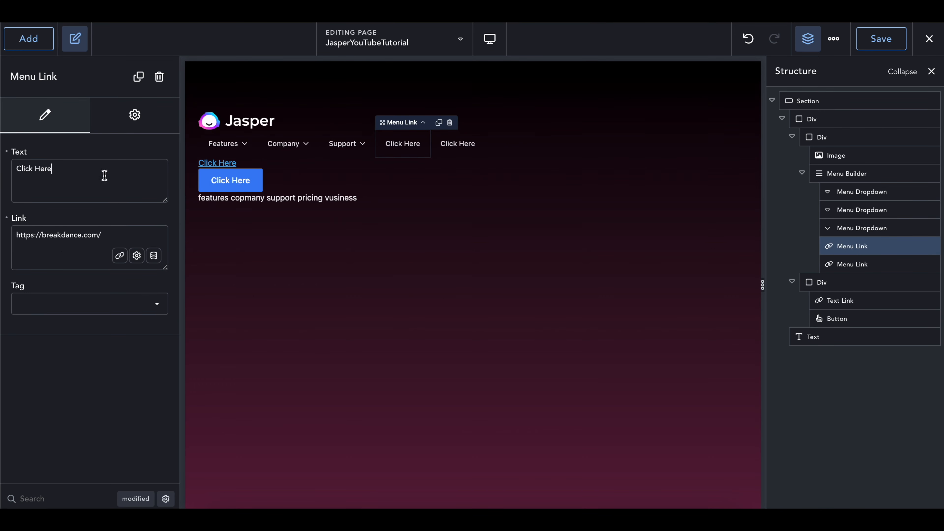
{"action": "key", "text": "ctrl+a"}
{"action": "type", "text": "Pricing"}
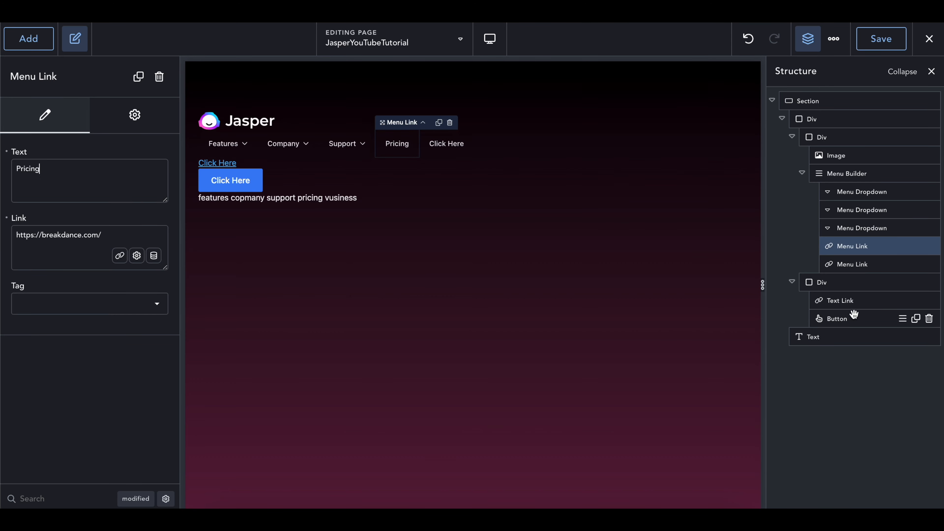
{"action": "left_click", "coordinate": [849, 265]}
{"action": "left_click", "coordinate": [40, 181]}
{"action": "key", "text": "ctrl+a"}
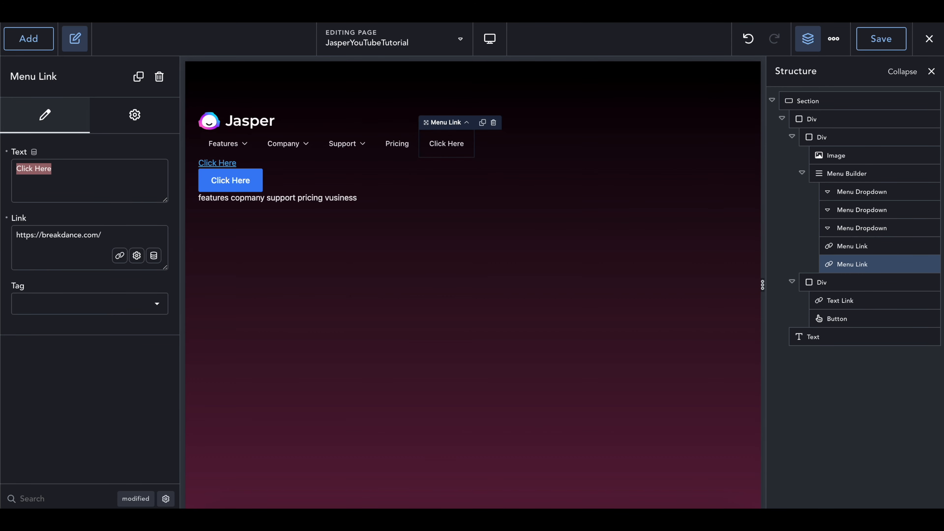
{"action": "type", "text": "Business"}
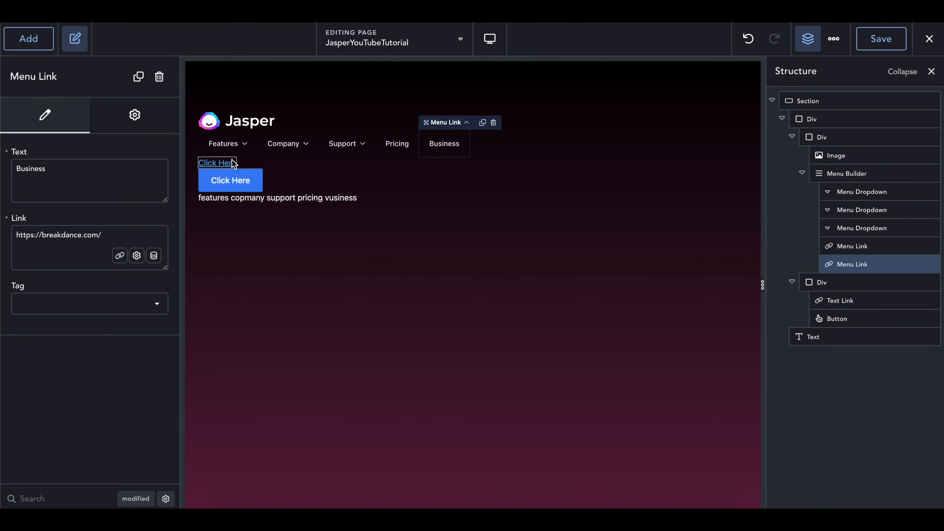
Change the header text link's text to Login and set its typography color to white (#FFFFFFFF).
{"action": "left_click", "coordinate": [217, 163]}
{"action": "triple_click", "coordinate": [116, 181]}
{"action": "type", "text": "Login"}
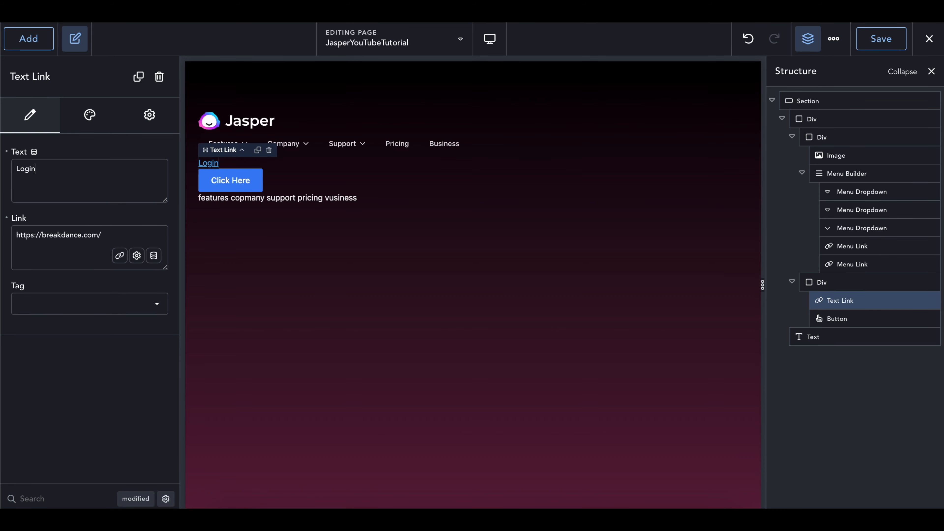
{"action": "left_click", "coordinate": [91, 128]}
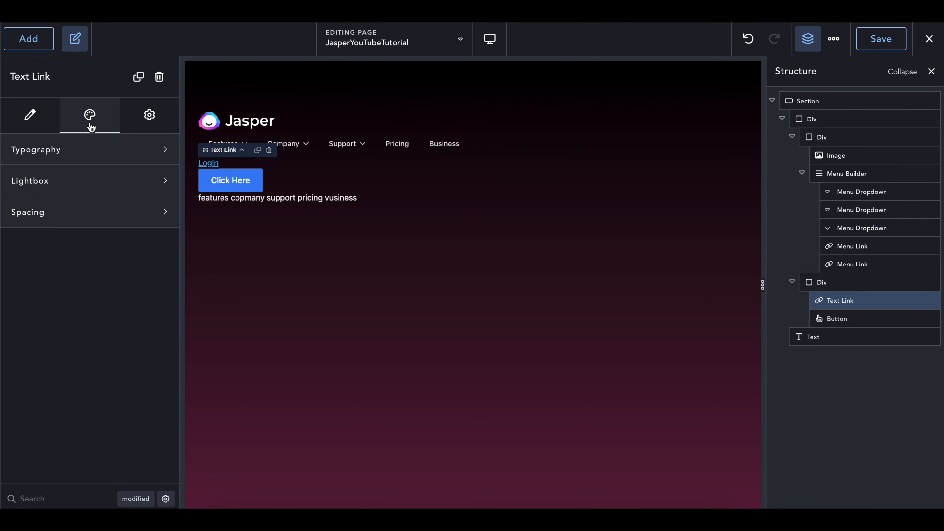
{"action": "left_click", "coordinate": [77, 157]}
{"action": "left_click", "coordinate": [153, 189]}
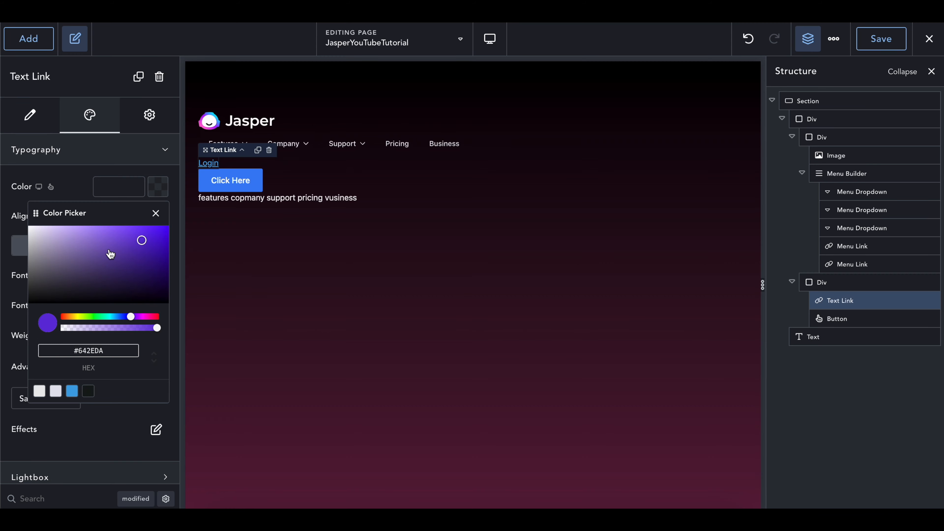
{"action": "left_click_drag", "start_coordinate": [110, 253], "coordinate": [14, 215]}
{"action": "left_click", "coordinate": [50, 180]}
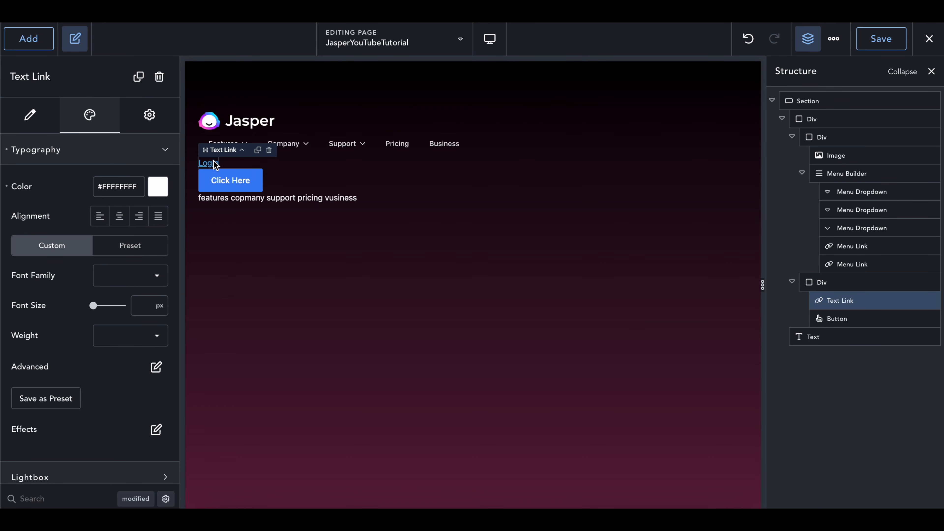
Remove the Login link's underline by setting its text decoration line to none in the advanced typography settings.
{"action": "left_click", "coordinate": [152, 370]}
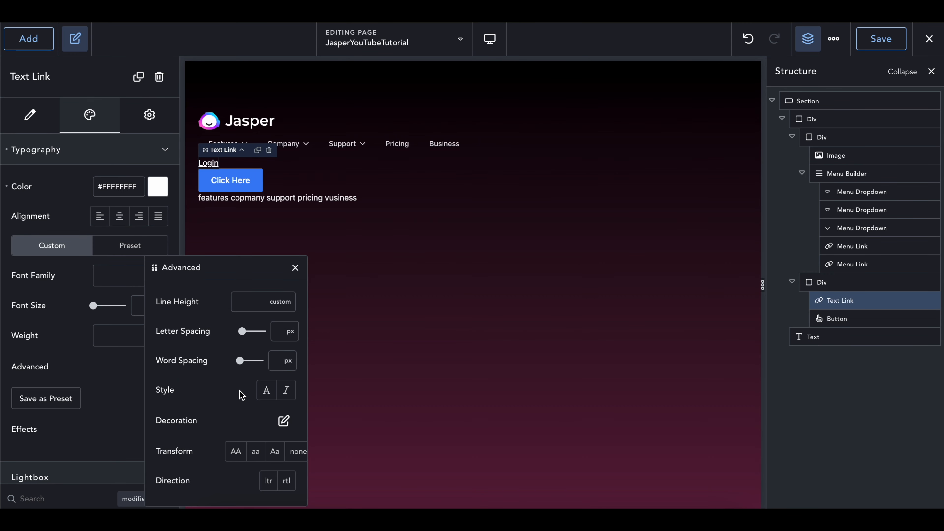
{"action": "left_click", "coordinate": [295, 267]}
{"action": "left_click", "coordinate": [156, 365]}
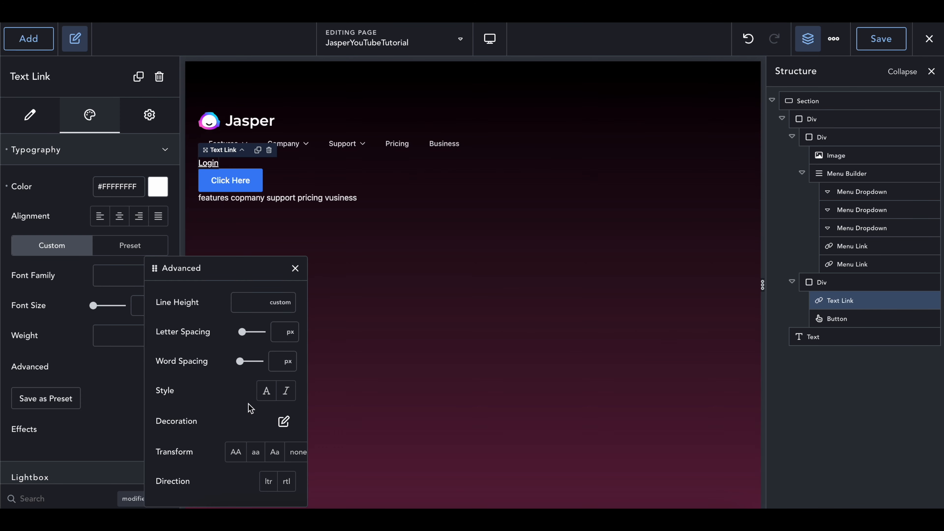
{"action": "left_click", "coordinate": [283, 421]}
{"action": "left_click", "coordinate": [285, 344]}
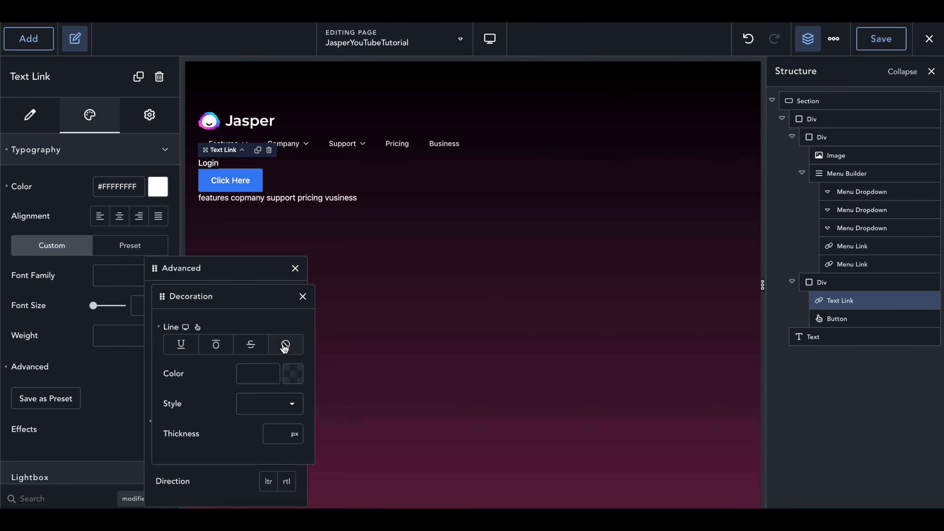
{"action": "left_click", "coordinate": [303, 296]}
{"action": "left_click", "coordinate": [296, 268]}
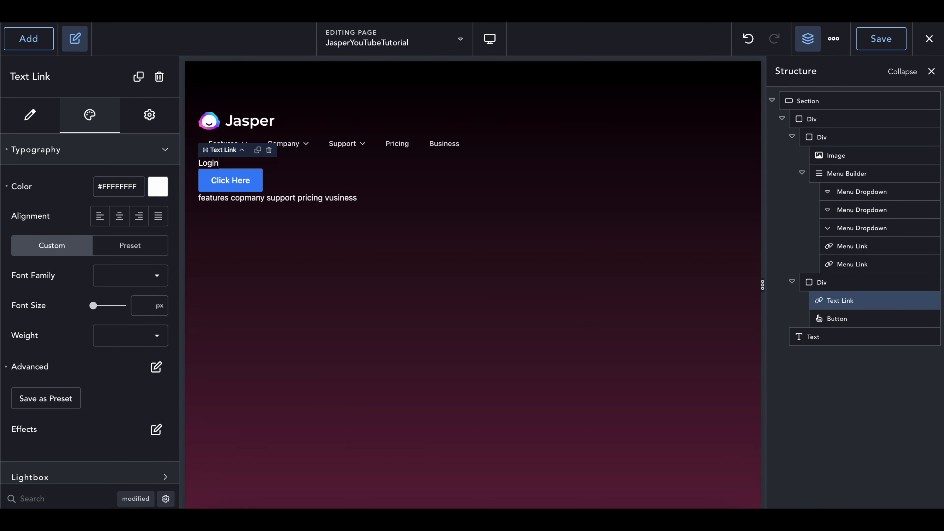
Preview the Primary, Secondary and Text styles on the header button, and set its style to Custom with the custom settings open.
{"action": "left_click", "coordinate": [212, 189]}
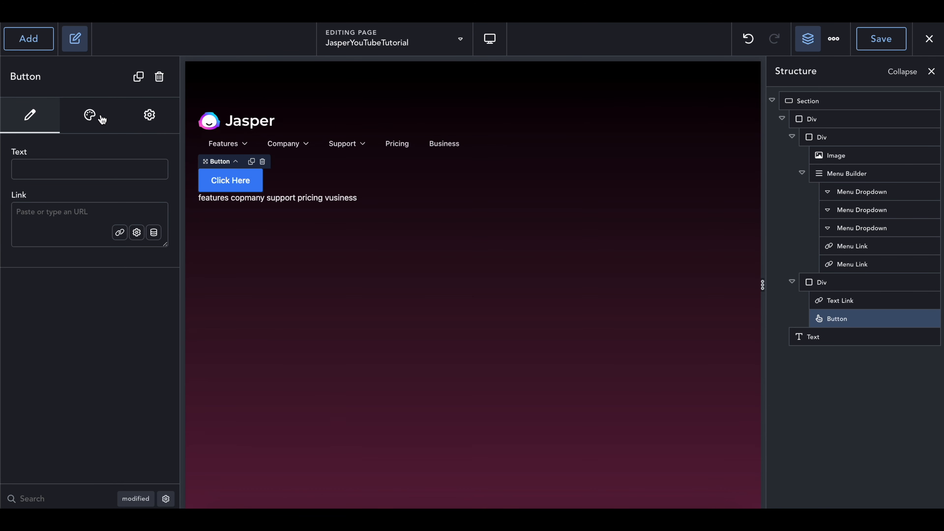
{"action": "left_click", "coordinate": [88, 123]}
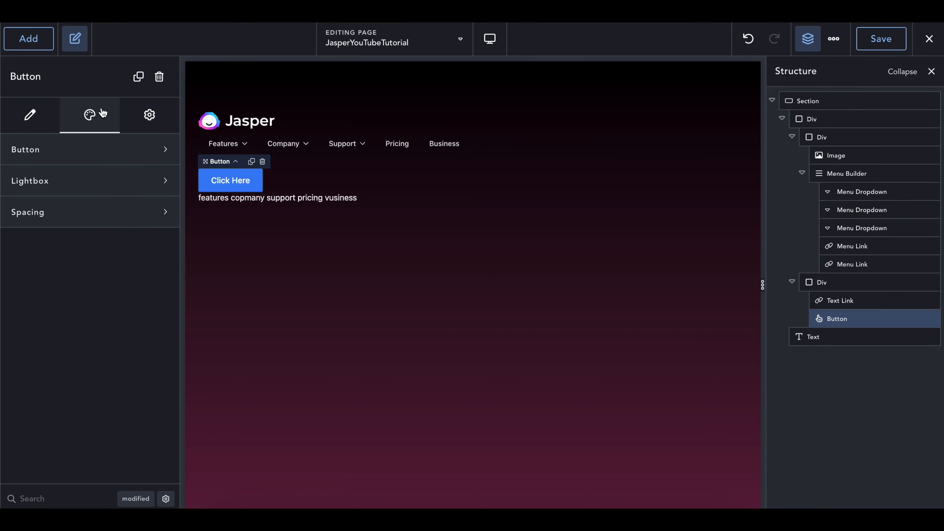
{"action": "left_click", "coordinate": [80, 149]}
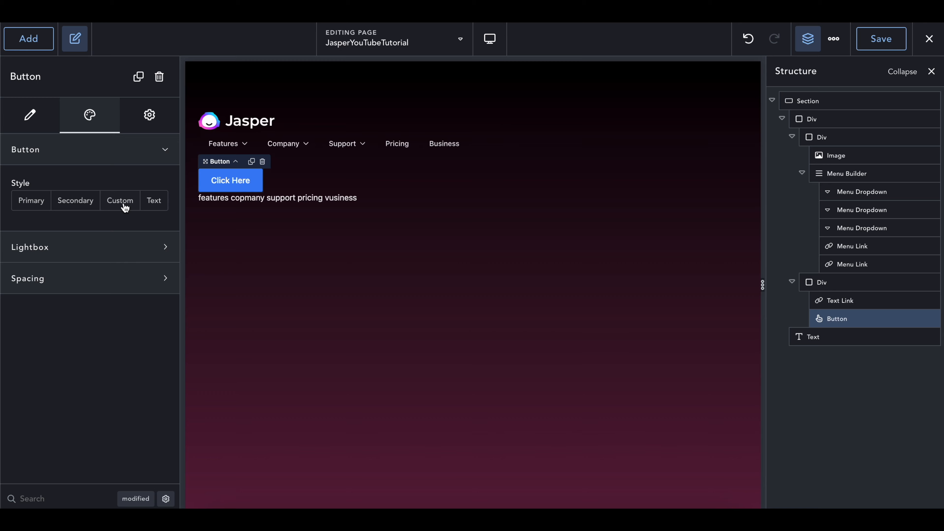
{"action": "left_click", "coordinate": [37, 201]}
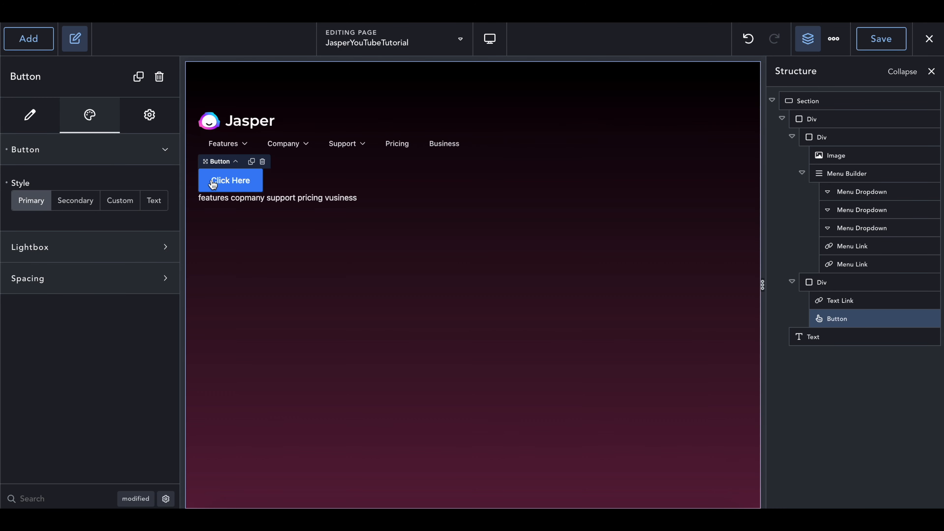
{"action": "left_click", "coordinate": [63, 201]}
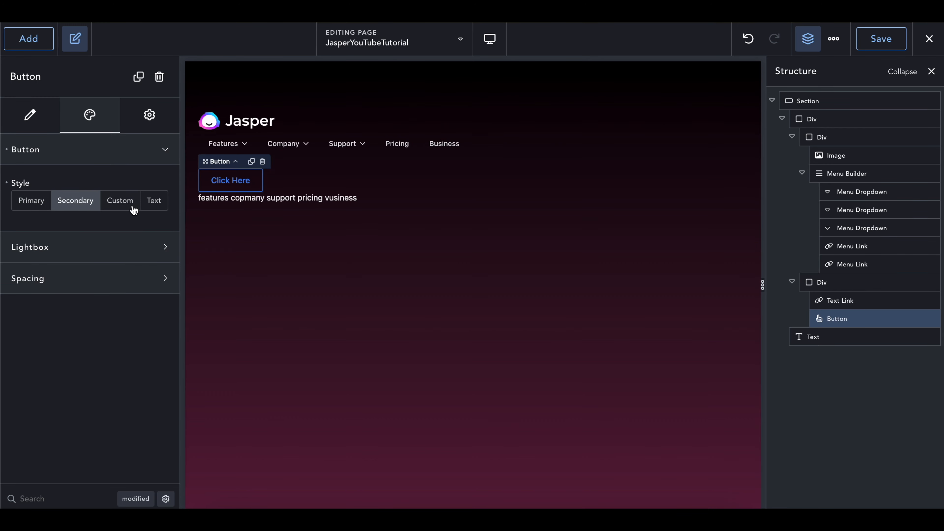
{"action": "left_click", "coordinate": [156, 202]}
{"action": "left_click", "coordinate": [132, 197]}
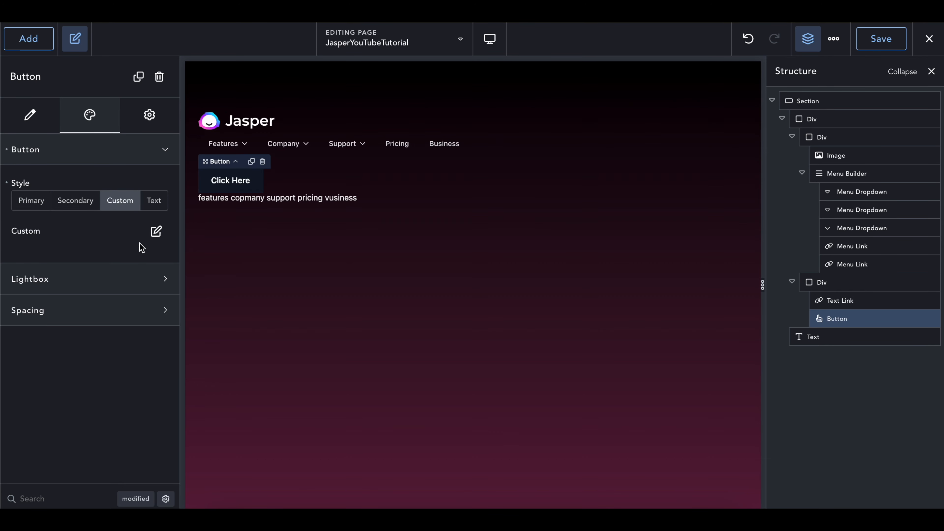
{"action": "left_click", "coordinate": [156, 230]}
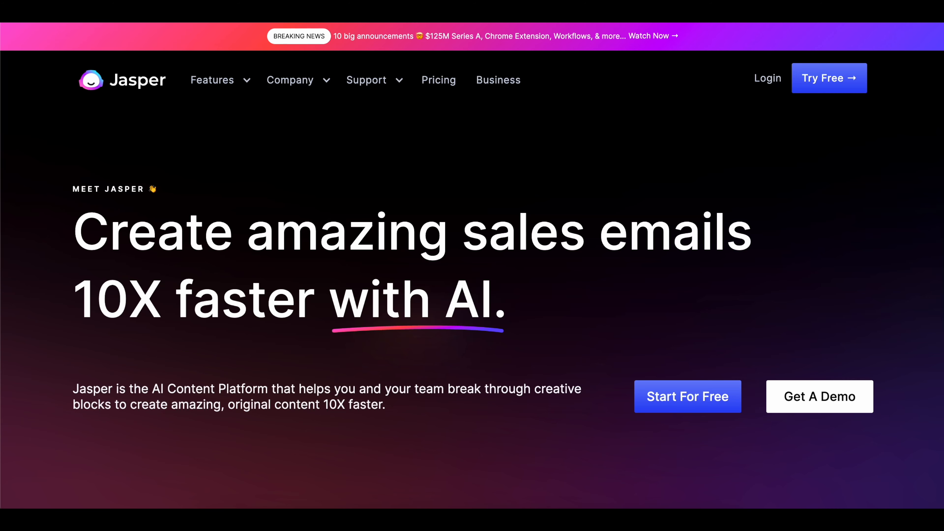
Switch to the Jasper website and examine how its buttons are styled throughout the homepage.
{"action": "scroll", "coordinate": [671, 407], "scroll_direction": "down", "scroll_amount": 10}
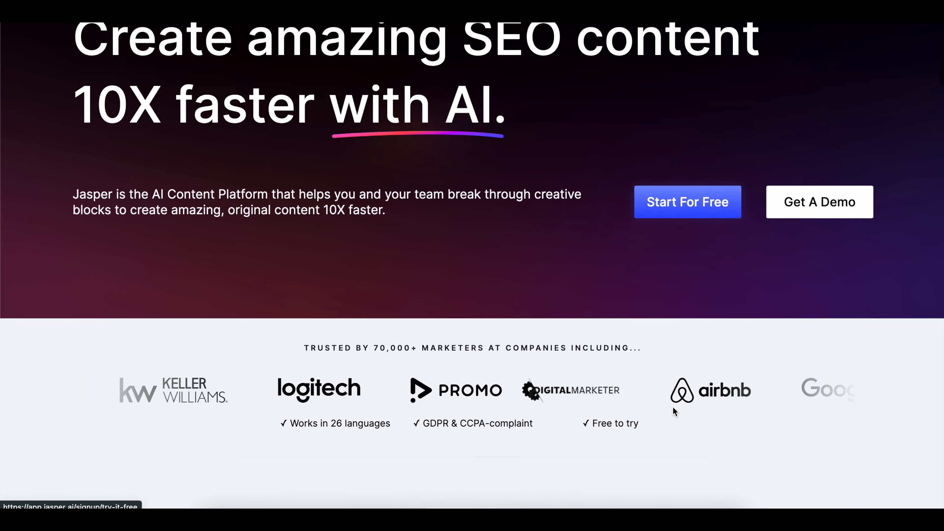
{"action": "scroll", "coordinate": [672, 405], "scroll_direction": "down", "scroll_amount": 10}
{"action": "scroll", "coordinate": [462, 249], "scroll_direction": "up", "scroll_amount": 4}
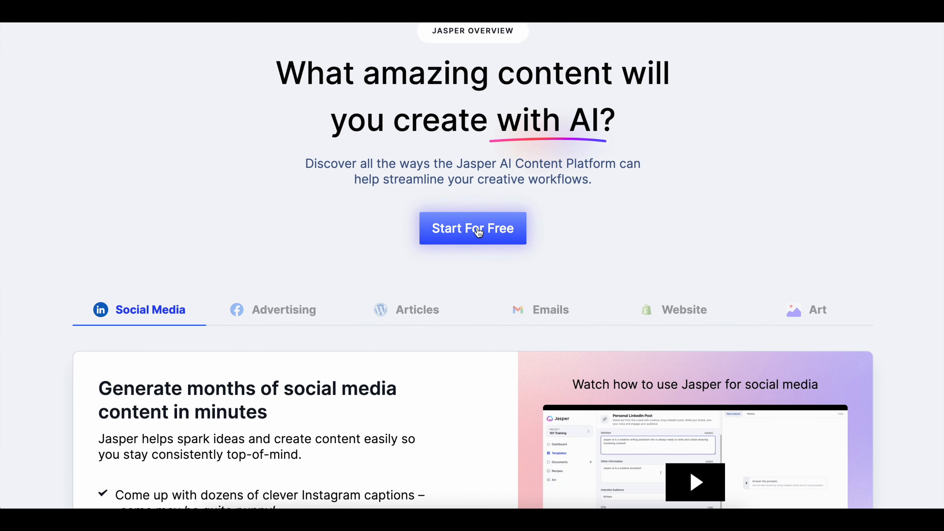
{"action": "scroll", "coordinate": [525, 247], "scroll_direction": "down", "scroll_amount": 10}
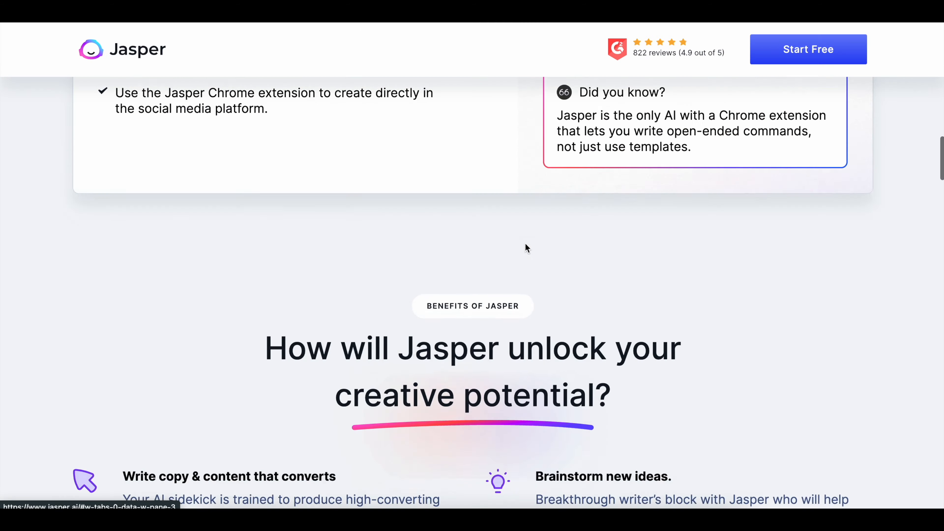
{"action": "scroll", "coordinate": [526, 243], "scroll_direction": "down", "scroll_amount": 10}
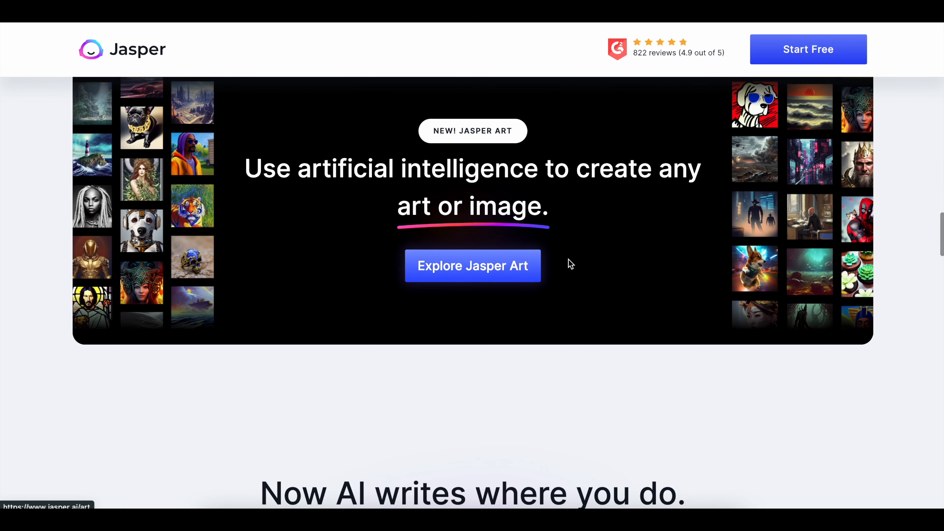
{"action": "scroll", "coordinate": [508, 277], "scroll_direction": "up", "scroll_amount": 15}
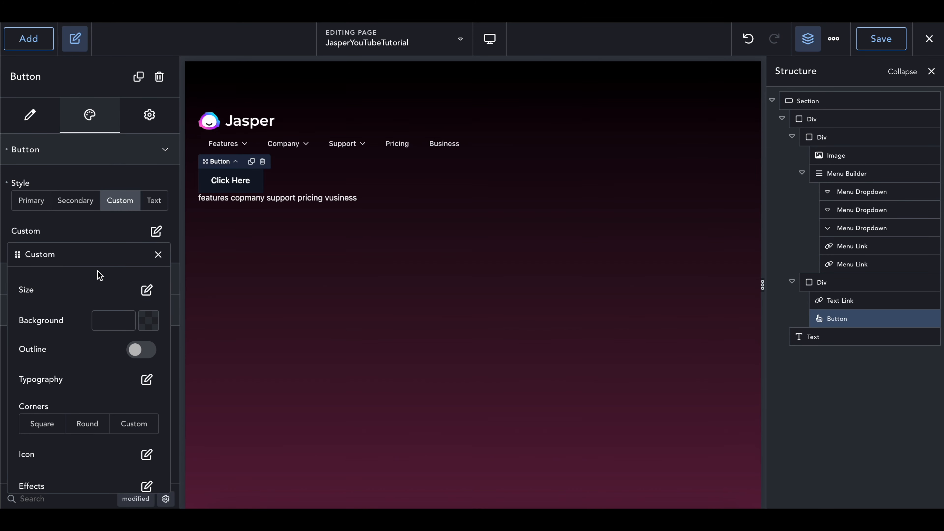
Close the button's custom settings and view the Primary and Secondary button options in Global Settings.
{"action": "left_click", "coordinate": [159, 254]}
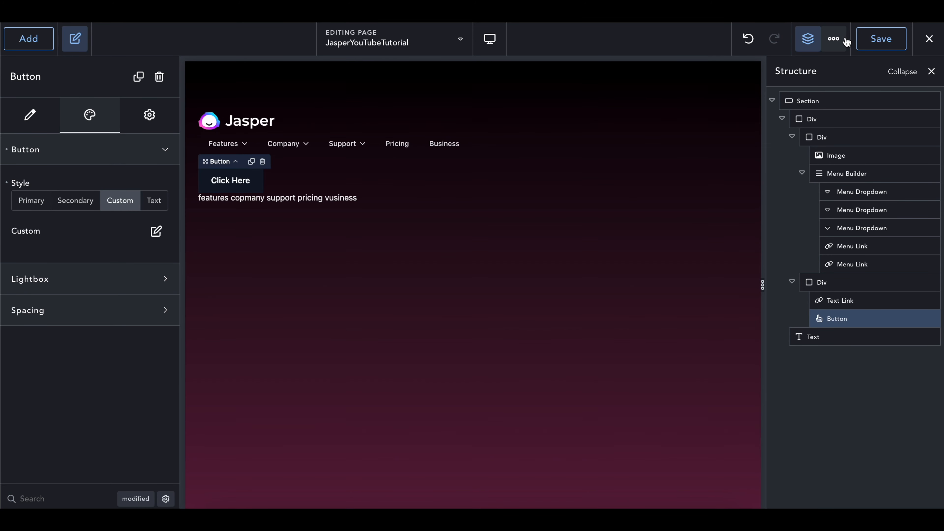
{"action": "left_click", "coordinate": [833, 39]}
{"action": "left_click", "coordinate": [853, 70]}
{"action": "left_click", "coordinate": [829, 137]}
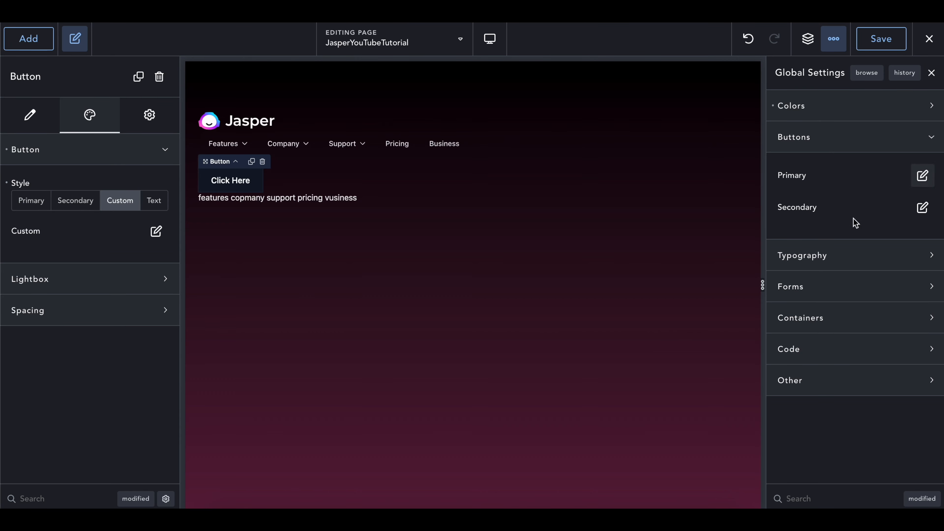
Change the header button's custom background from a solid color to a linear gradient.
{"action": "left_click", "coordinate": [156, 231]}
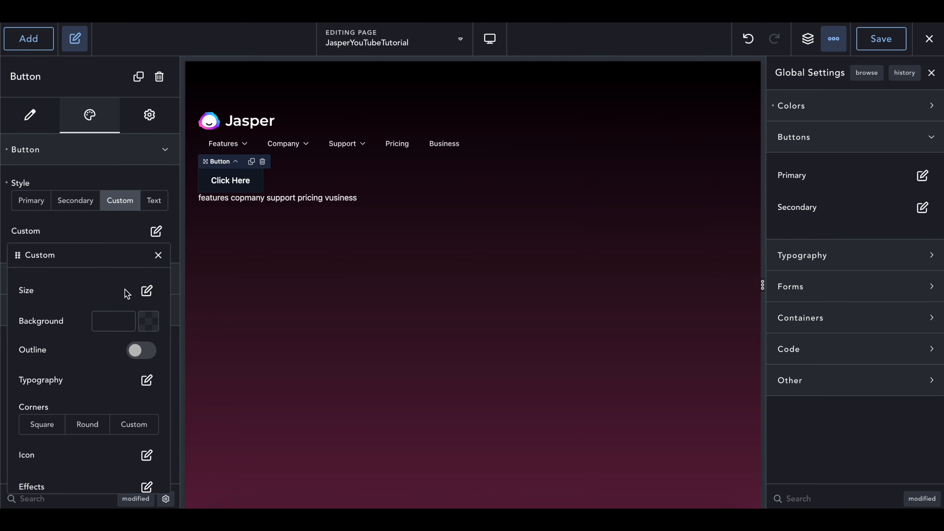
{"action": "left_click", "coordinate": [144, 325]}
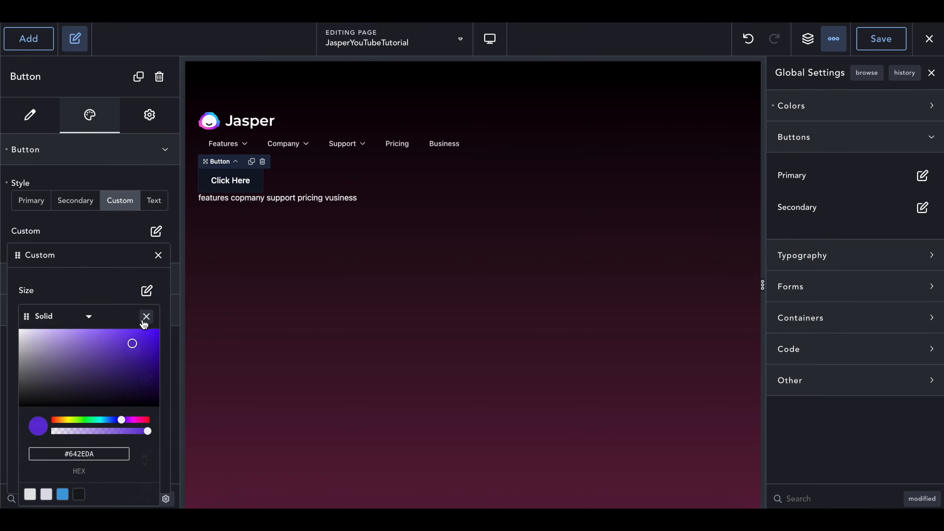
{"action": "left_click", "coordinate": [150, 319]}
{"action": "left_click", "coordinate": [150, 328]}
{"action": "left_click", "coordinate": [70, 319]}
{"action": "left_click", "coordinate": [67, 358]}
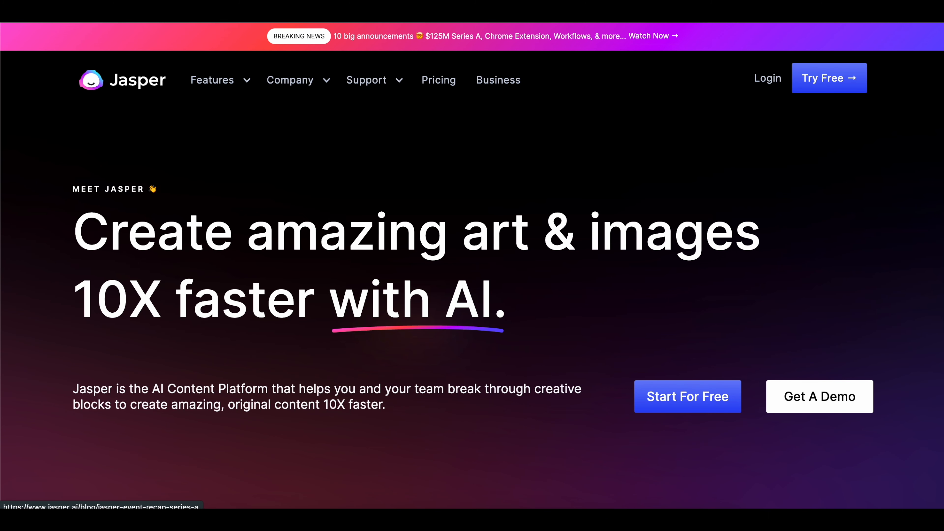
Sample color 677DFA from the upper edge of Jasper's Try Free button and apply it to the gradient's end stop.
{"action": "left_click", "coordinate": [891, 13]}
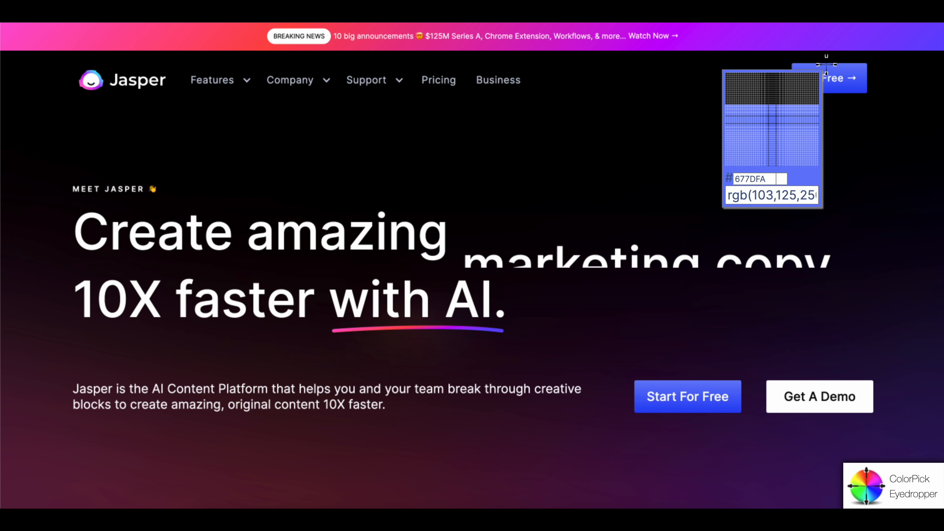
{"action": "left_click", "coordinate": [826, 65]}
{"action": "key", "text": "ctrl+c"}
{"action": "key", "text": "Escape"}
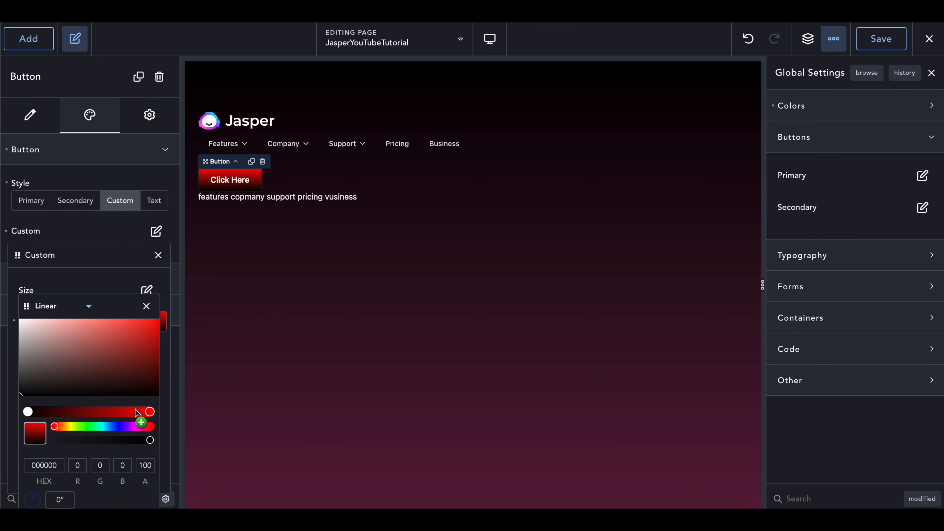
{"action": "left_click", "coordinate": [149, 411]}
{"action": "double_click", "coordinate": [59, 460]}
{"action": "key", "text": "ctrl+v"}
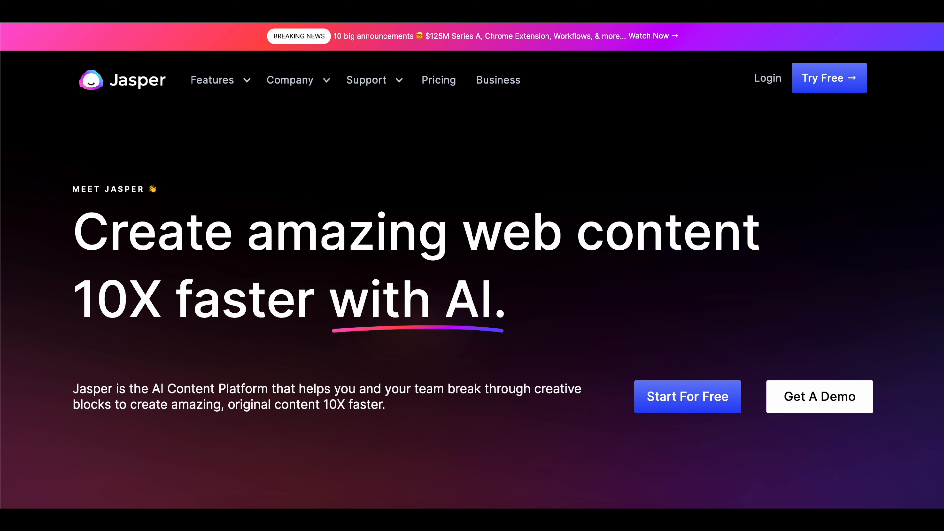
Sample color 2C47F5 from the lower edge of Jasper's Try Free button, apply it to the gradient's start stop and close the custom settings.
{"action": "left_click", "coordinate": [826, 91]}
{"action": "key", "text": "super+c"}
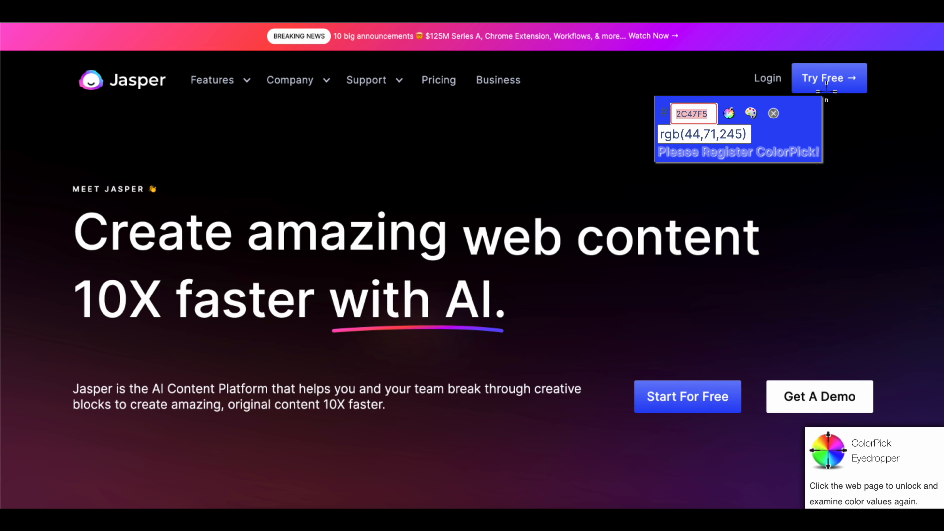
{"action": "key", "text": "Escape"}
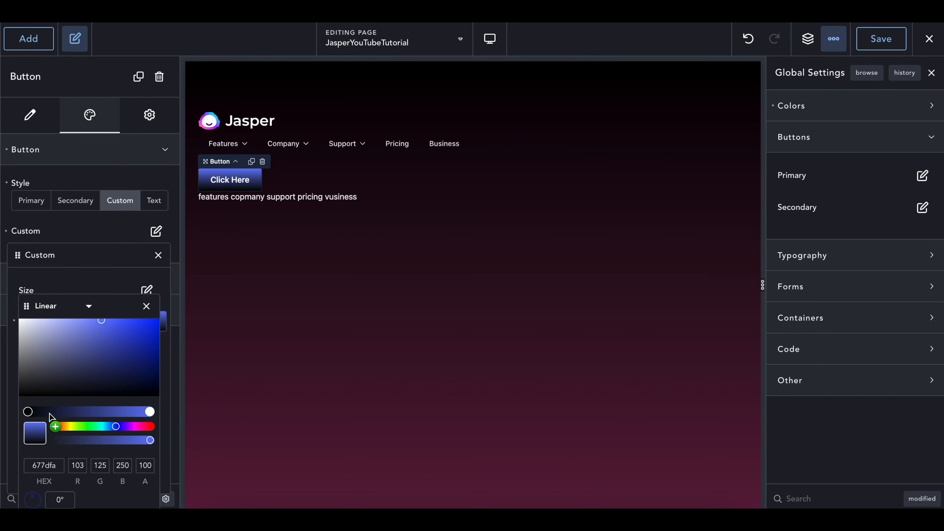
{"action": "left_click", "coordinate": [28, 412]}
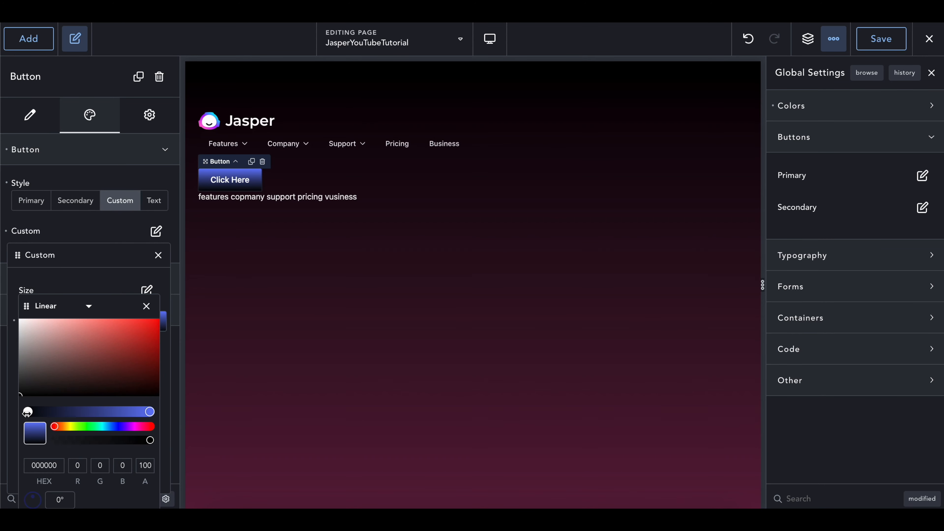
{"action": "double_click", "coordinate": [43, 467]}
{"action": "key", "text": "super+v"}
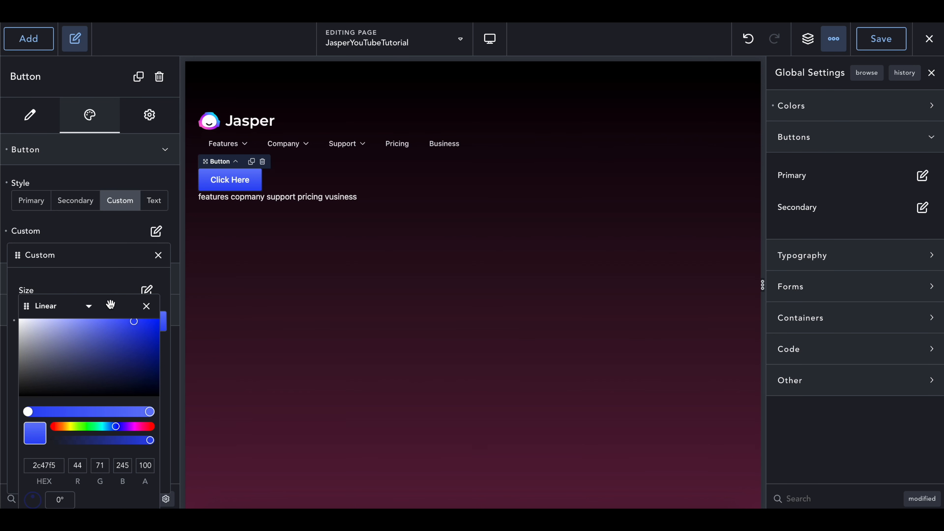
{"action": "left_click", "coordinate": [146, 306]}
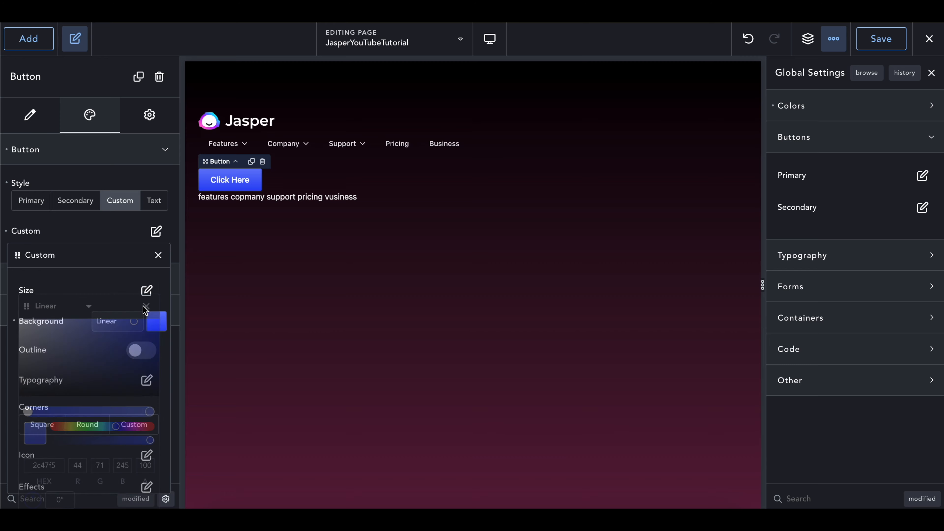
{"action": "left_click", "coordinate": [158, 255]}
{"action": "left_click", "coordinate": [156, 230]}
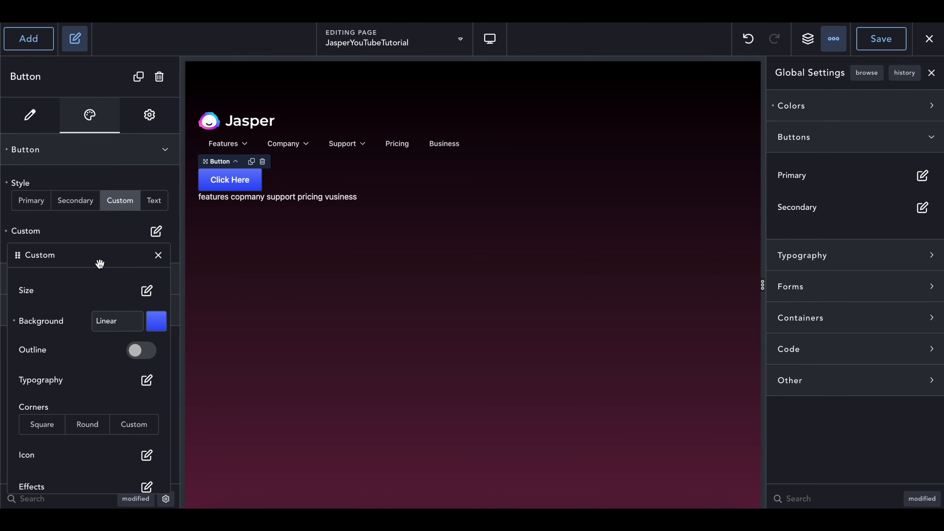
{"action": "left_click", "coordinate": [158, 255]}
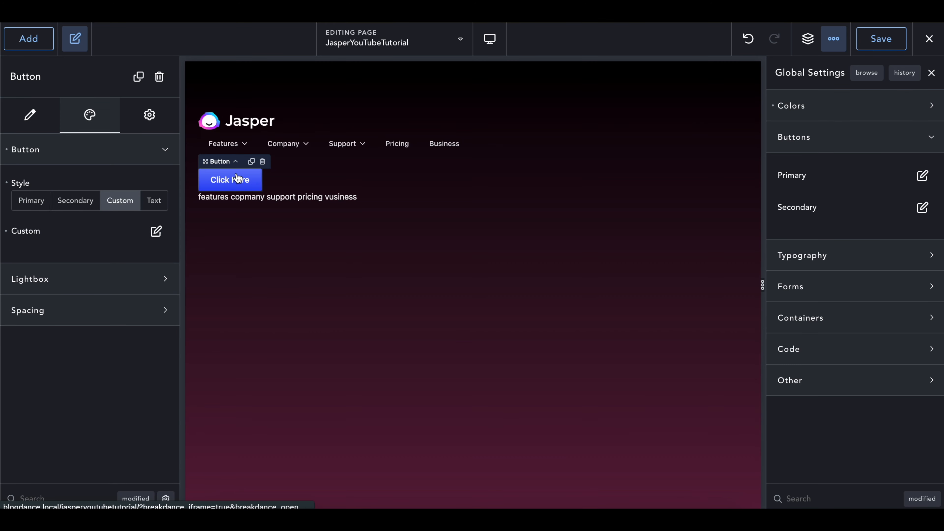
Change the header button's text to "Try Free".
{"action": "left_click", "coordinate": [37, 116]}
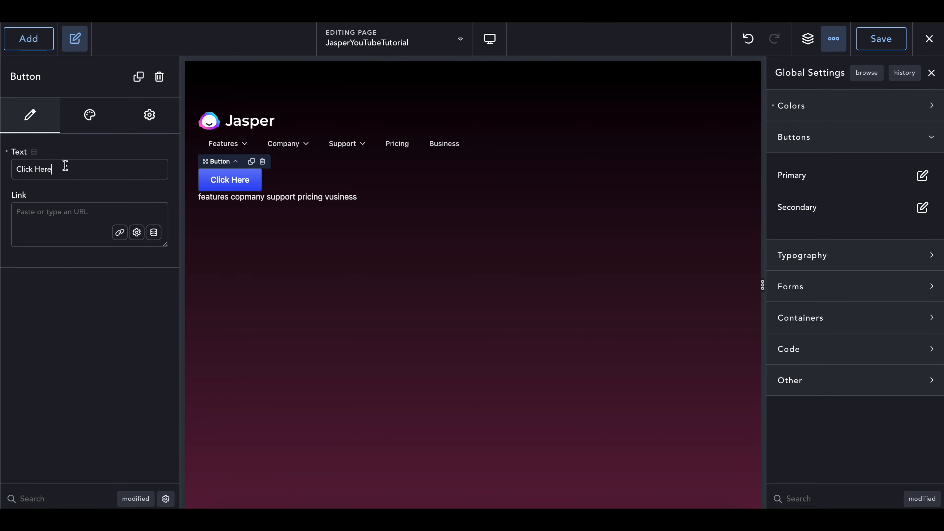
{"action": "key", "text": "ctrl+a"}
{"action": "type", "text": "Try Free"}
Search the icon library for "arrow" and add a right-pointing long arrow icon to the Try Free button, positioned after the text.
{"action": "left_click", "coordinate": [105, 124]}
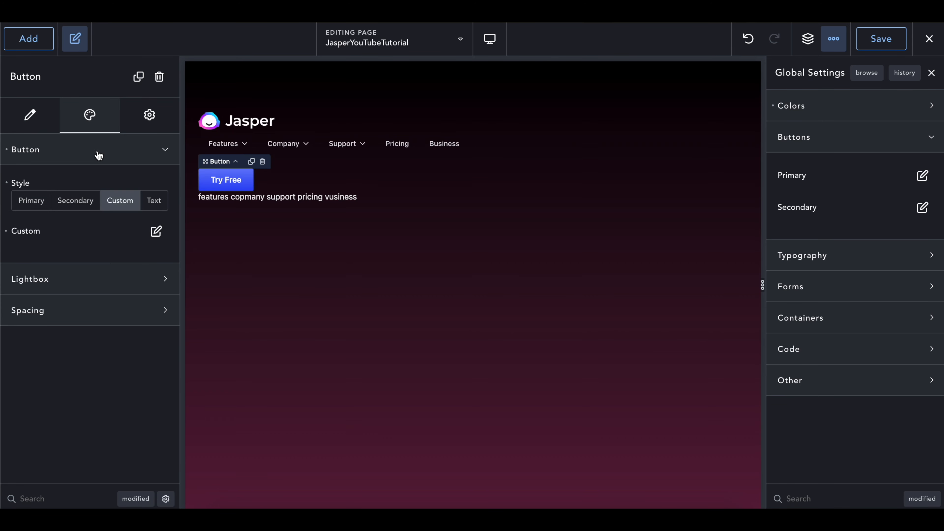
{"action": "left_click", "coordinate": [155, 232]}
{"action": "scroll", "coordinate": [97, 367], "scroll_direction": "down", "scroll_amount": 1}
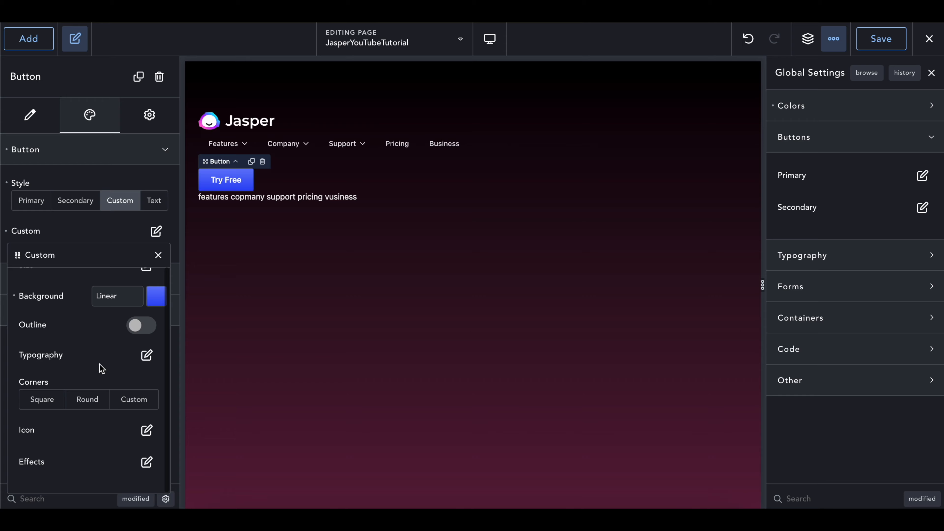
{"action": "left_click", "coordinate": [150, 435]}
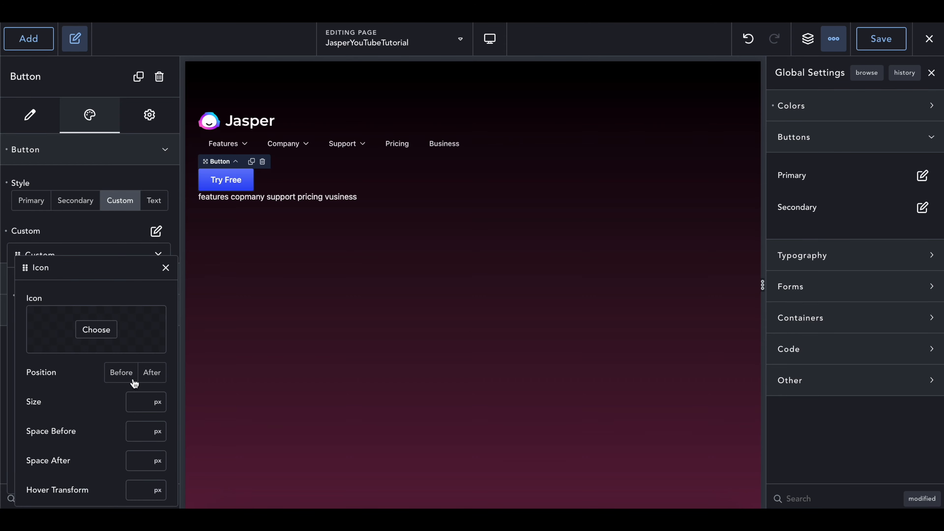
{"action": "left_click", "coordinate": [149, 372]}
{"action": "left_click", "coordinate": [114, 331]}
{"action": "left_click", "coordinate": [491, 160]}
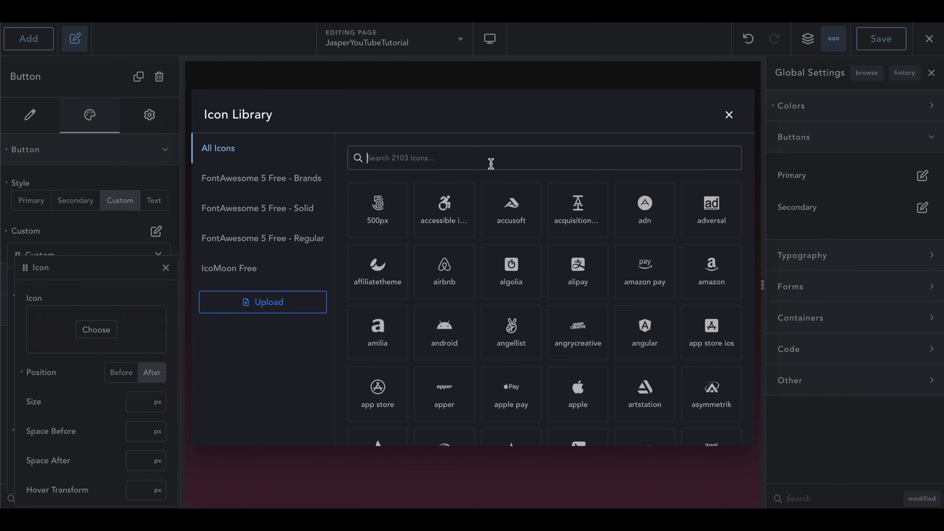
{"action": "type", "text": "arrow"}
{"action": "scroll", "coordinate": [605, 390], "scroll_direction": "down", "scroll_amount": 5}
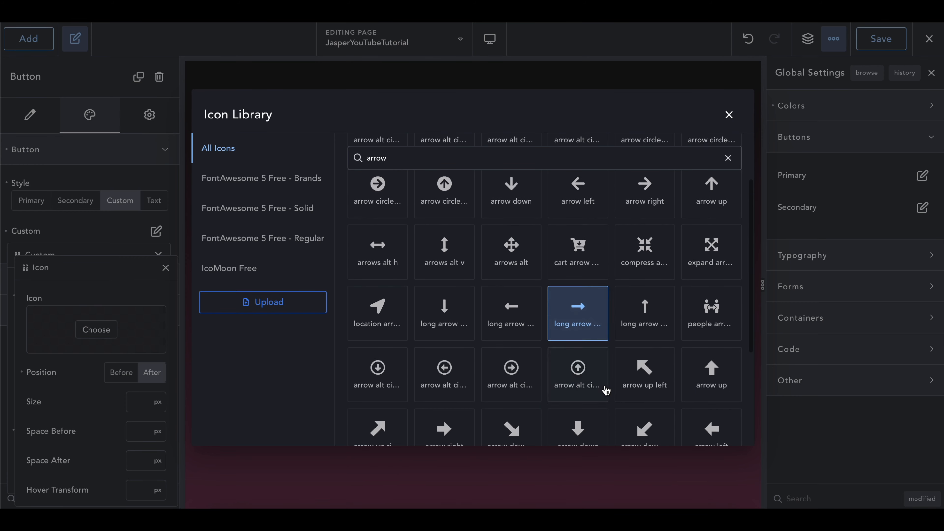
{"action": "scroll", "coordinate": [606, 390], "scroll_direction": "down", "scroll_amount": 1}
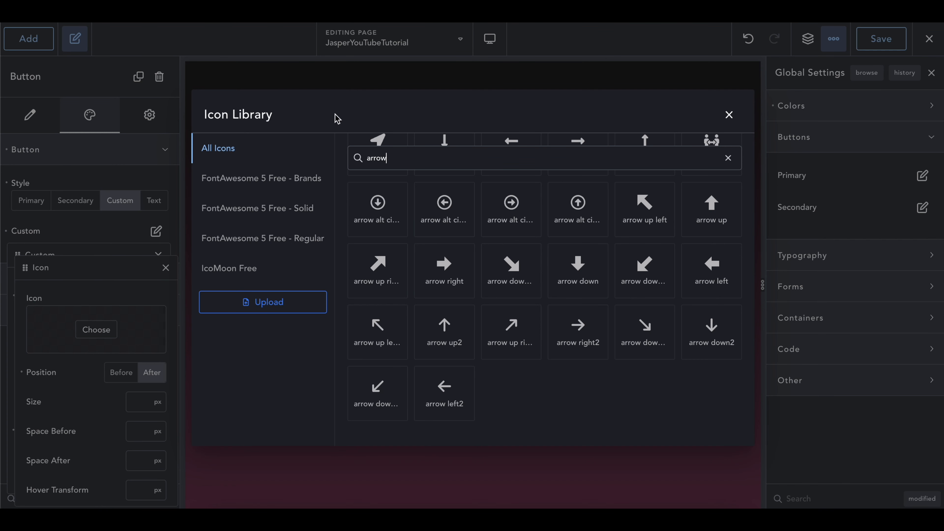
{"action": "scroll", "coordinate": [479, 256], "scroll_direction": "down", "scroll_amount": 1}
{"action": "left_click", "coordinate": [579, 262]}
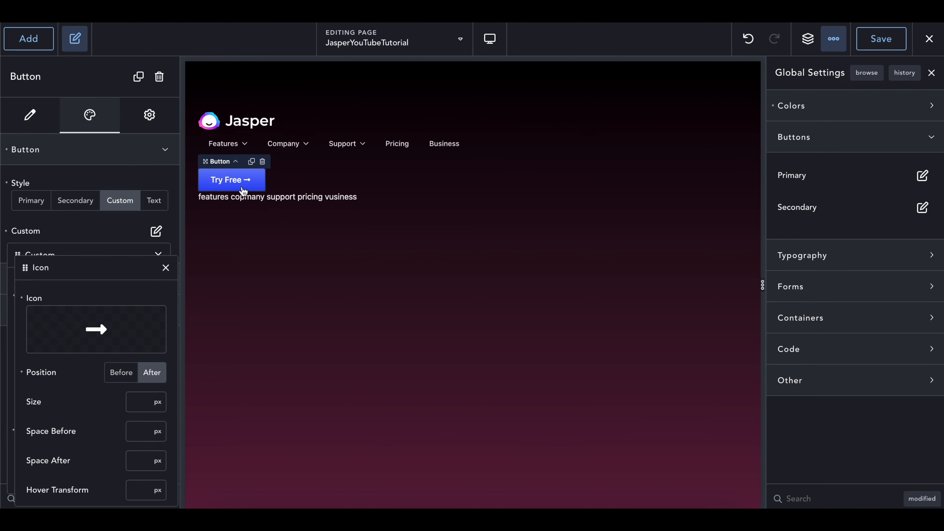
Delete the placeholder line of menu words below the Try Free button and close Global Settings.
{"action": "left_click", "coordinate": [282, 197]}
{"action": "key", "text": "Delete"}
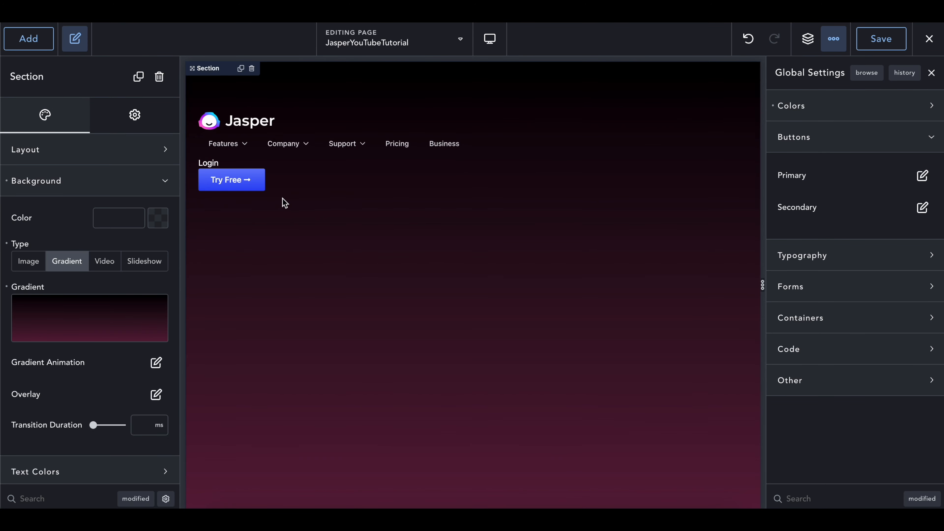
{"action": "left_click", "coordinate": [931, 73]}
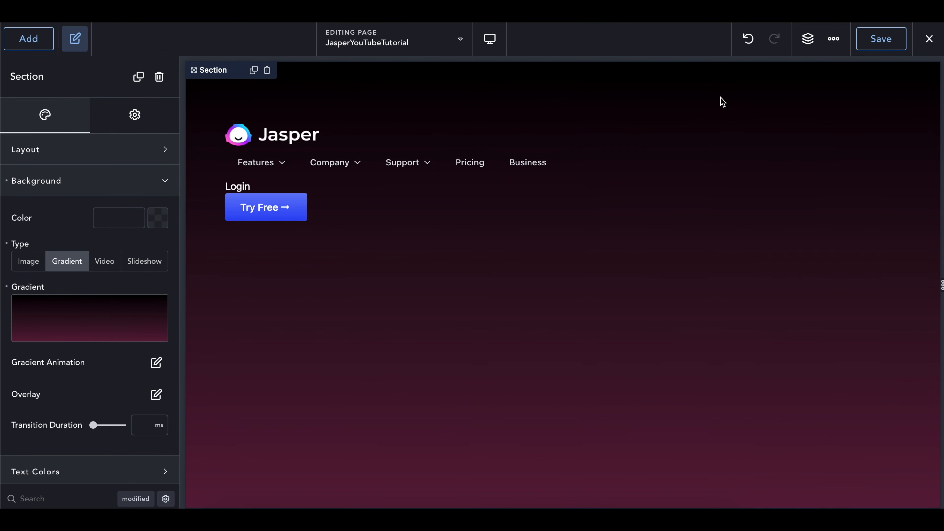
Show the page structure and collapse the two Divs nested inside the header's outer Div.
{"action": "left_click", "coordinate": [806, 40]}
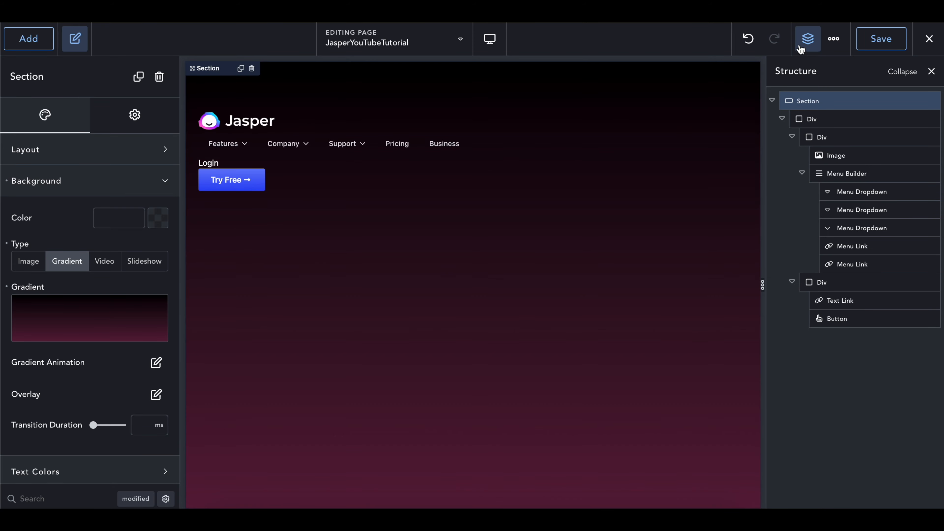
{"action": "left_click", "coordinate": [819, 120]}
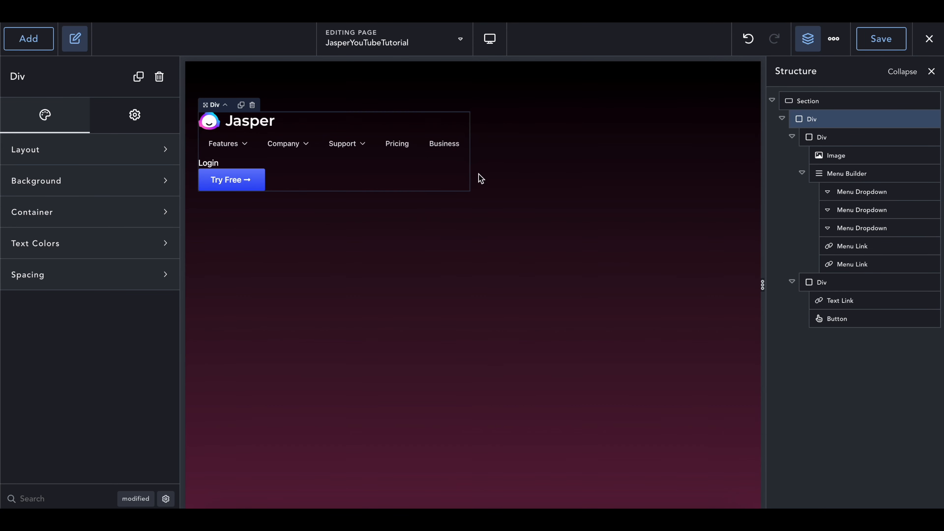
{"action": "left_click", "coordinate": [792, 137]}
{"action": "left_click", "coordinate": [792, 155]}
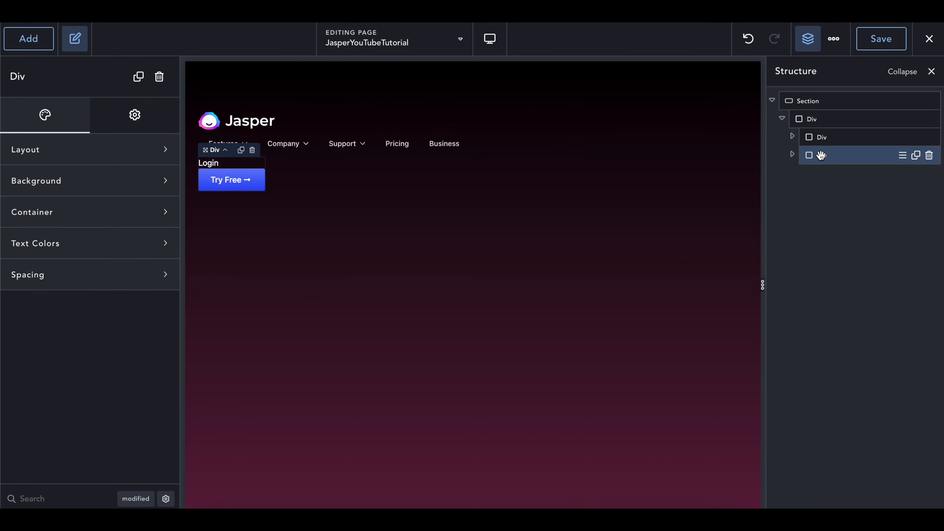
Set the width of the header's outer Div to 100%.
{"action": "left_click", "coordinate": [830, 120]}
{"action": "left_click", "coordinate": [56, 219]}
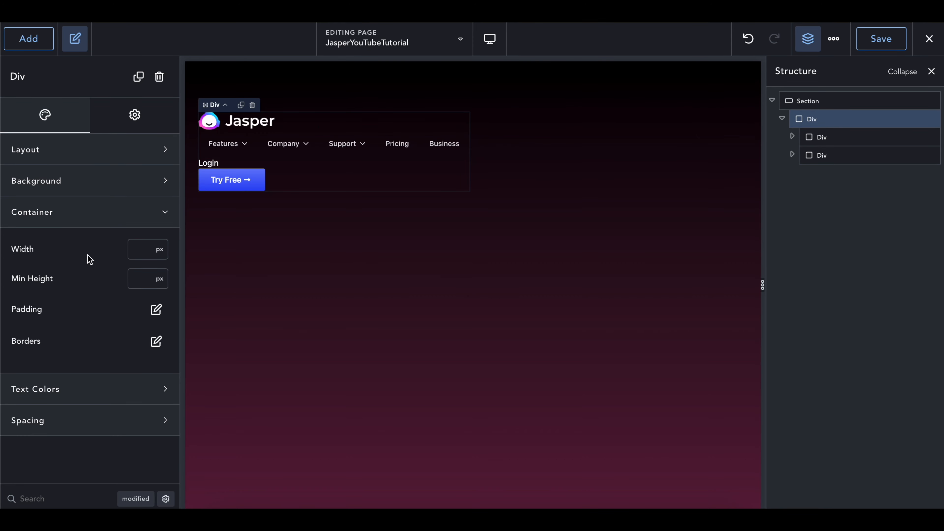
{"action": "left_click", "coordinate": [160, 249]}
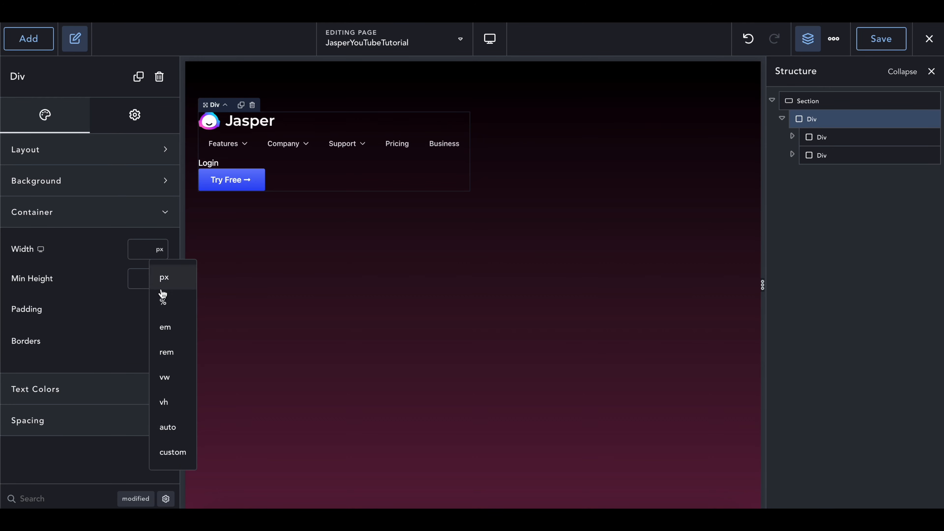
{"action": "left_click", "coordinate": [162, 302]}
{"action": "left_click", "coordinate": [144, 253]}
{"action": "type", "text": "100"}
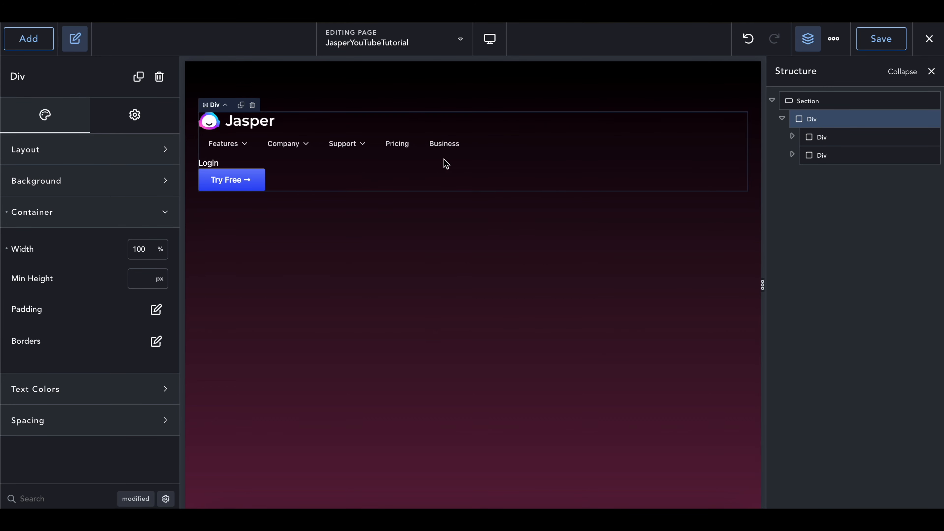
Lay out the outer header Div horizontally with Align set to Center and Vertical Align set to Middle.
{"action": "left_click", "coordinate": [76, 152]}
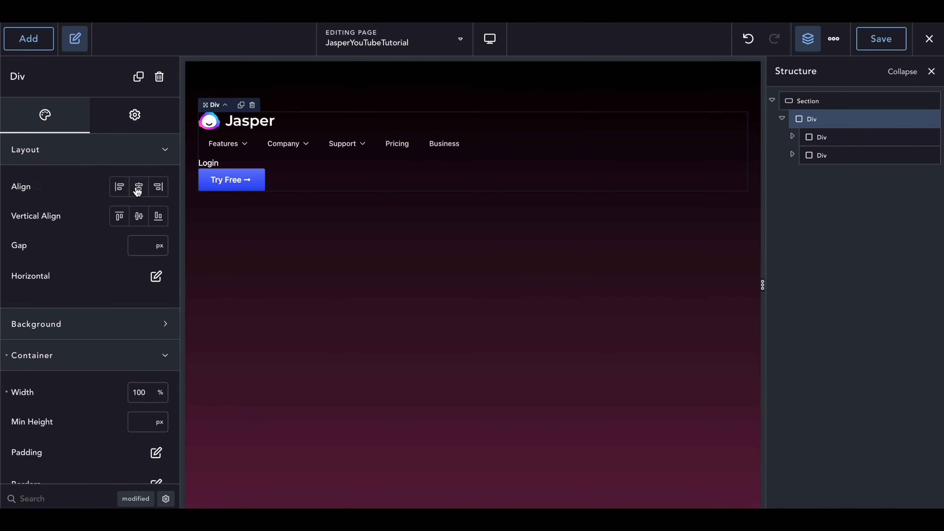
{"action": "left_click", "coordinate": [156, 277]}
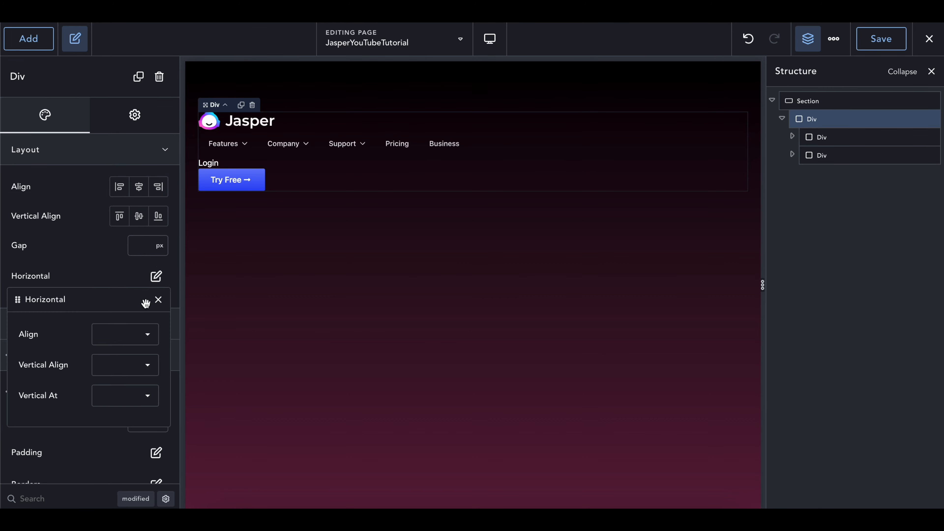
{"action": "left_click", "coordinate": [141, 332]}
{"action": "left_click", "coordinate": [136, 367]}
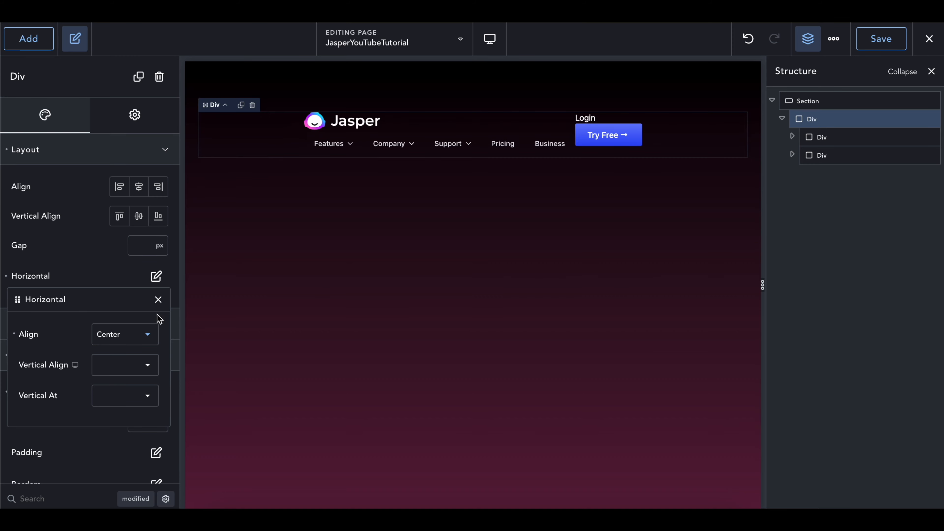
{"action": "left_click", "coordinate": [126, 364]}
{"action": "left_click", "coordinate": [124, 402]}
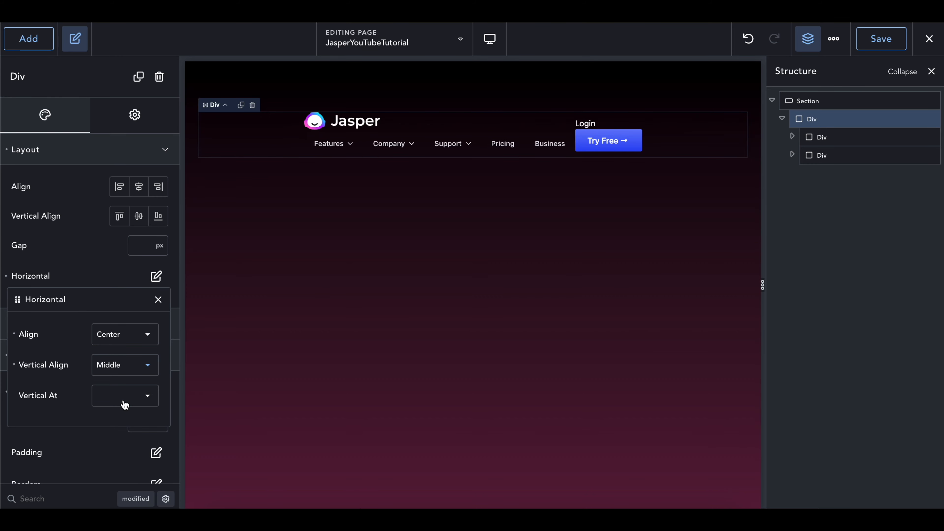
{"action": "left_click", "coordinate": [159, 302]}
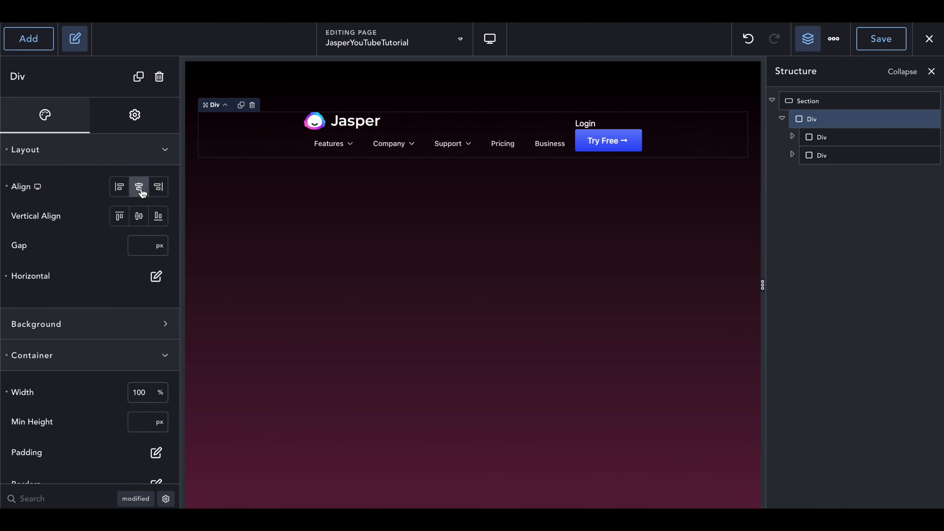
Try middle Vertical Align on the outer header Div and look through its remaining layout and container options.
{"action": "left_click", "coordinate": [137, 217]}
{"action": "left_click", "coordinate": [138, 219]}
{"action": "scroll", "coordinate": [69, 360], "scroll_direction": "down", "scroll_amount": 3}
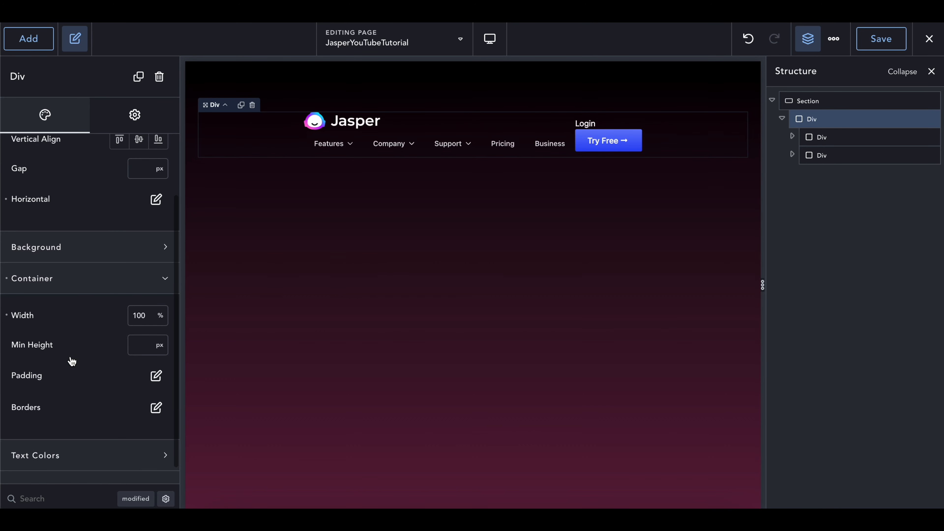
{"action": "scroll", "coordinate": [71, 360], "scroll_direction": "up", "scroll_amount": 2}
Set the display of the outer header Div's advanced wrapper layout to flex, moving the settings popups over the canvas.
{"action": "left_click", "coordinate": [135, 115]}
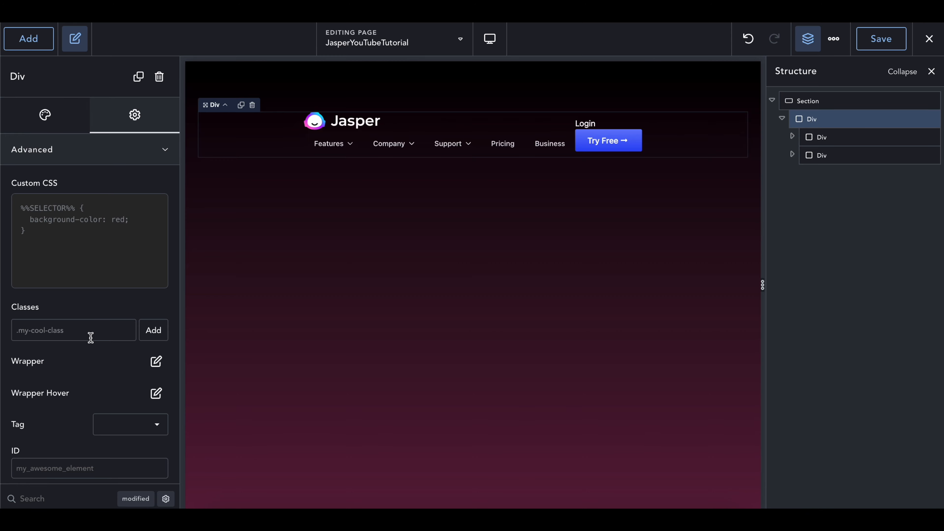
{"action": "left_click", "coordinate": [156, 362]}
{"action": "scroll", "coordinate": [52, 383], "scroll_direction": "down", "scroll_amount": 1}
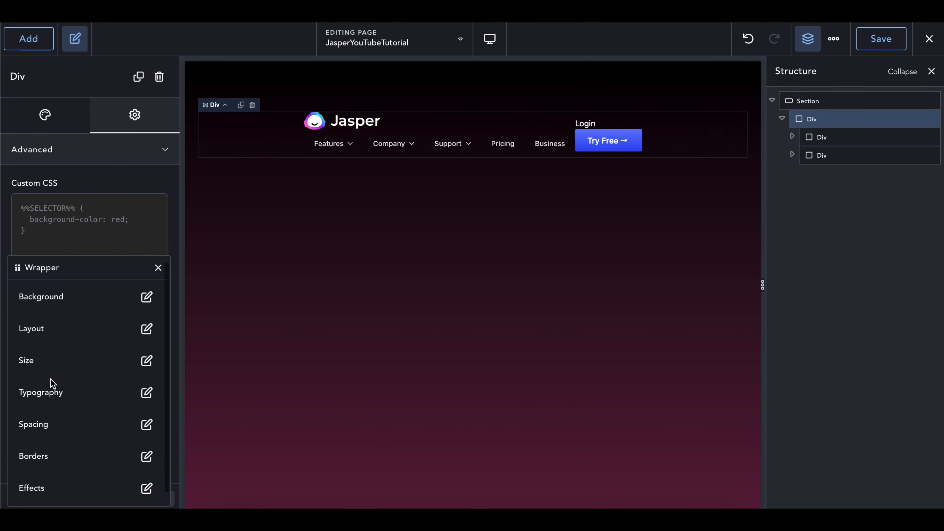
{"action": "scroll", "coordinate": [52, 383], "scroll_direction": "down", "scroll_amount": 1}
{"action": "scroll", "coordinate": [52, 383], "scroll_direction": "up", "scroll_amount": 1}
{"action": "left_click", "coordinate": [147, 334]}
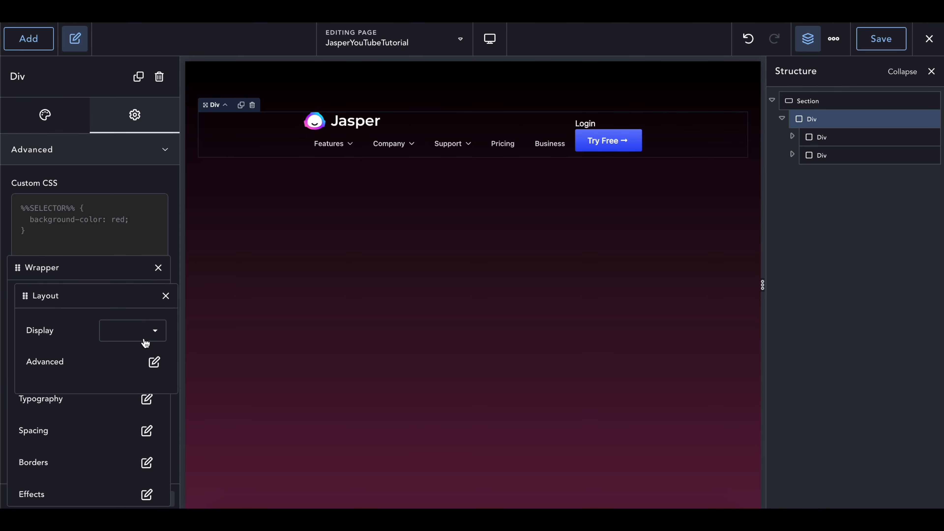
{"action": "left_click_drag", "start_coordinate": [97, 295], "coordinate": [308, 246]}
{"action": "left_click_drag", "start_coordinate": [146, 265], "coordinate": [300, 214]}
{"action": "left_click", "coordinate": [302, 284]}
{"action": "left_click_drag", "start_coordinate": [295, 254], "coordinate": [457, 221]}
{"action": "left_click", "coordinate": [460, 249]}
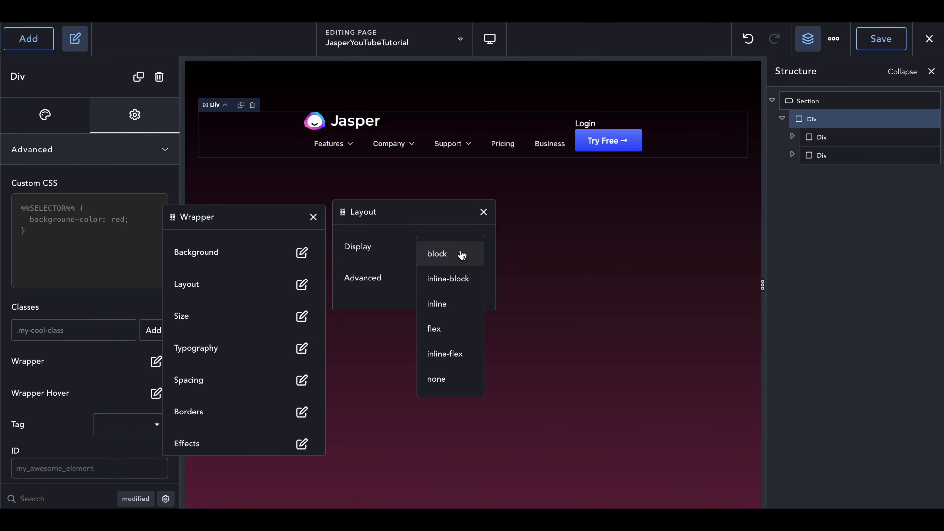
{"action": "left_click", "coordinate": [446, 329]}
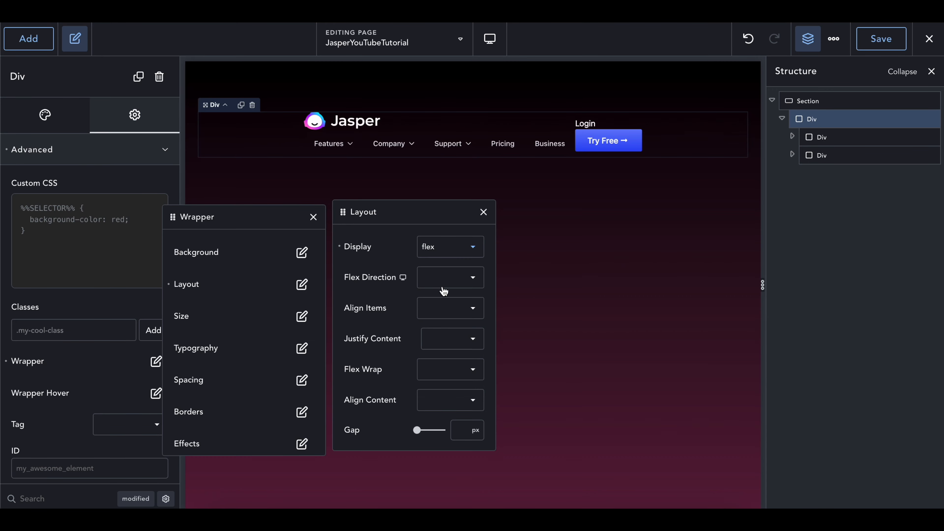
Set the wrapper layout's Align Items to center, comparing it with stretch.
{"action": "left_click", "coordinate": [441, 312]}
{"action": "left_click", "coordinate": [440, 342]}
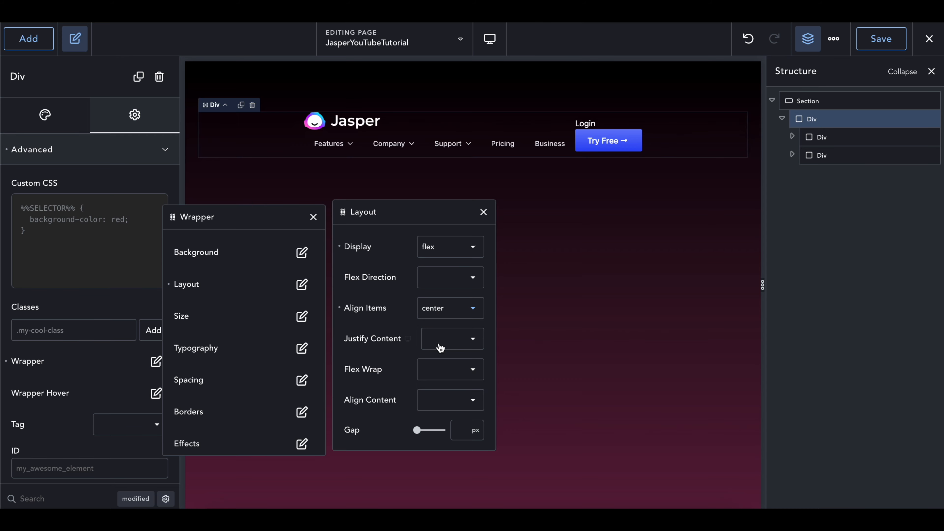
{"action": "left_click", "coordinate": [441, 277]}
{"action": "left_click", "coordinate": [432, 308]}
{"action": "left_click", "coordinate": [432, 309]}
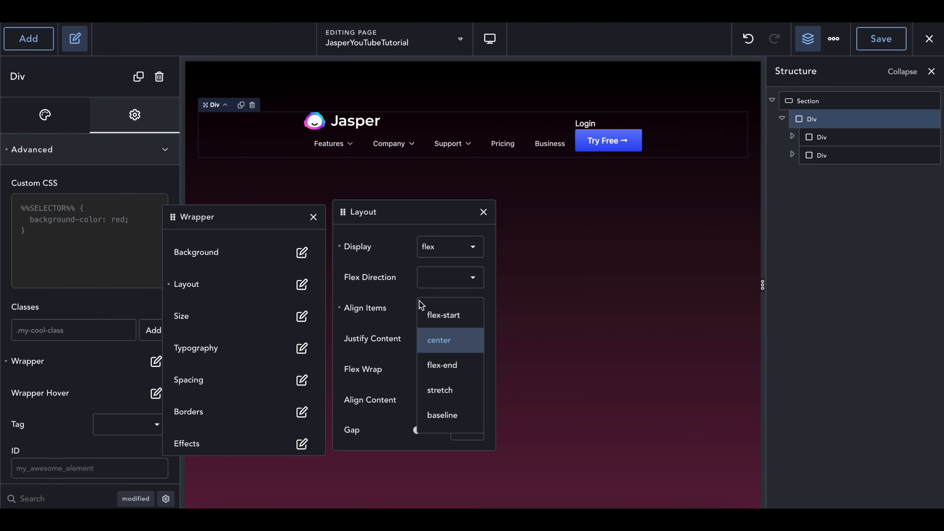
{"action": "left_click", "coordinate": [446, 390]}
{"action": "left_click", "coordinate": [451, 314]}
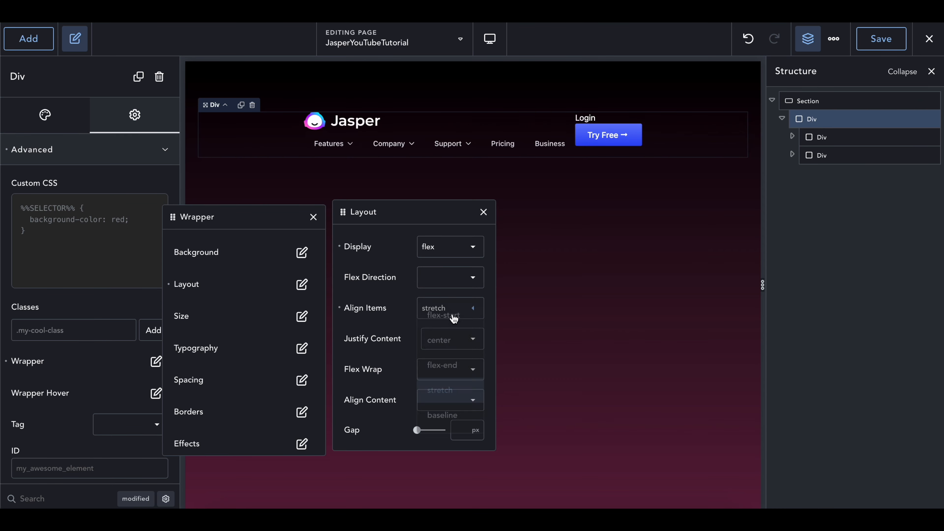
{"action": "left_click", "coordinate": [448, 340]}
Set the wrapper layout's Justify Content to space-between and close the layout and wrapper settings.
{"action": "left_click", "coordinate": [433, 341]}
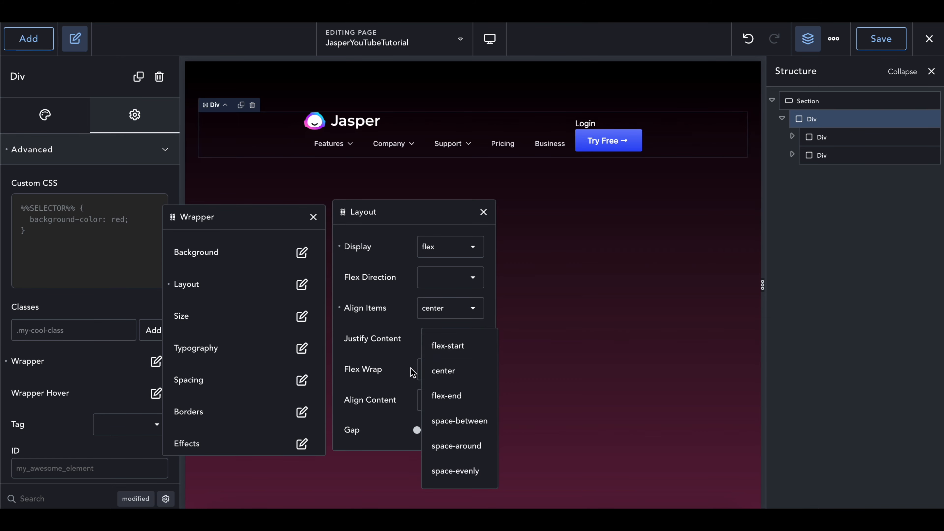
{"action": "left_click", "coordinate": [460, 421]}
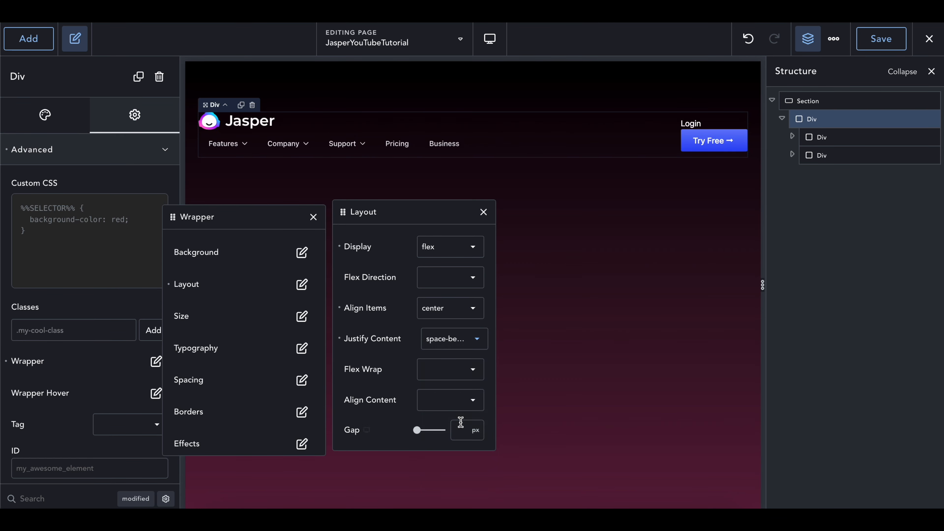
{"action": "left_click", "coordinate": [483, 212]}
{"action": "left_click", "coordinate": [313, 217]}
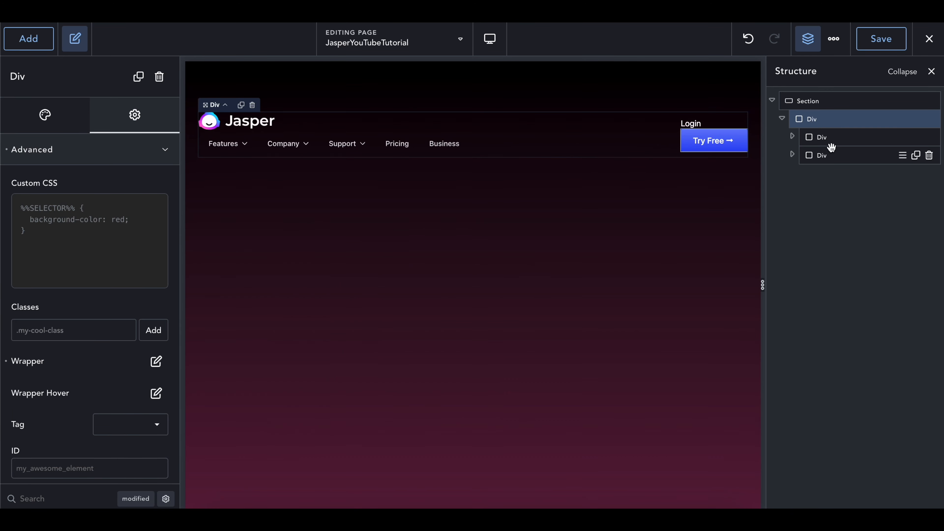
Lay out the logo and menu Div horizontally with Center align, Middle vertical align and a 20 px gap.
{"action": "left_click", "coordinate": [819, 138]}
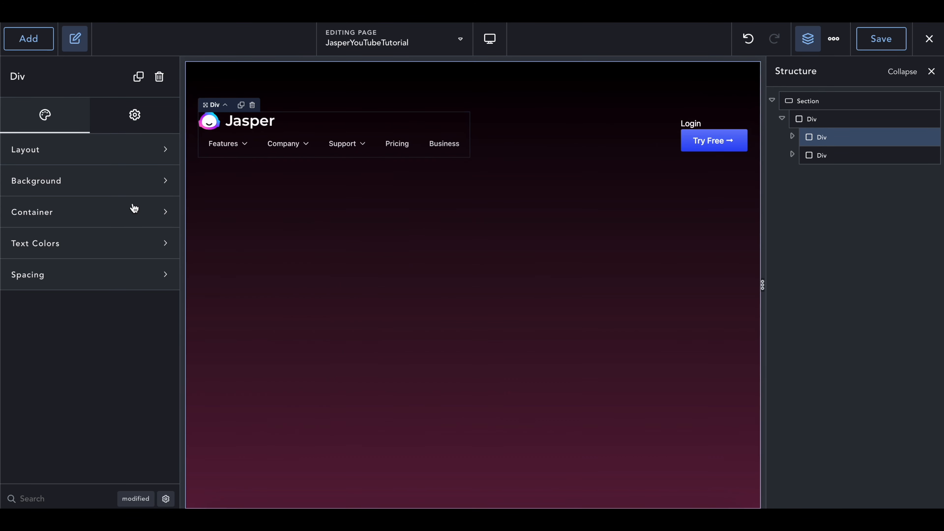
{"action": "left_click", "coordinate": [87, 153]}
{"action": "left_click", "coordinate": [156, 276]}
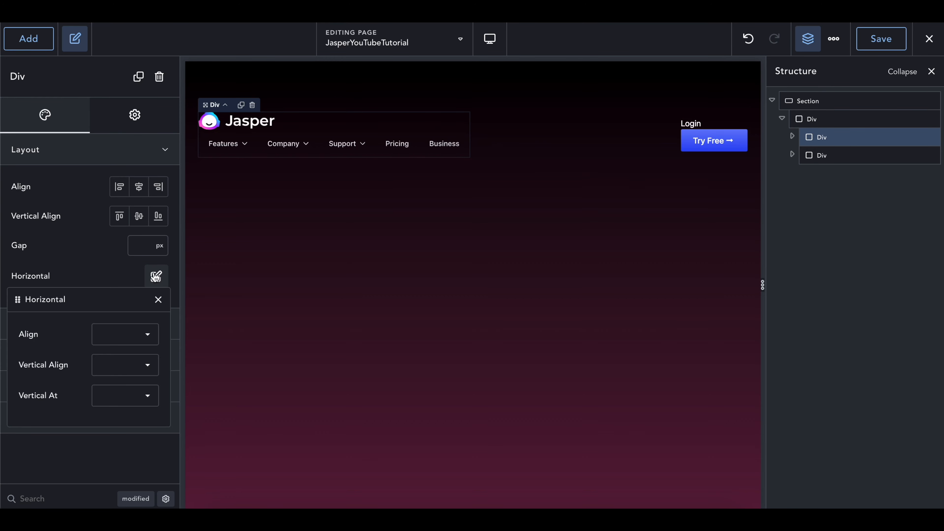
{"action": "left_click", "coordinate": [125, 333]}
{"action": "left_click", "coordinate": [126, 367]}
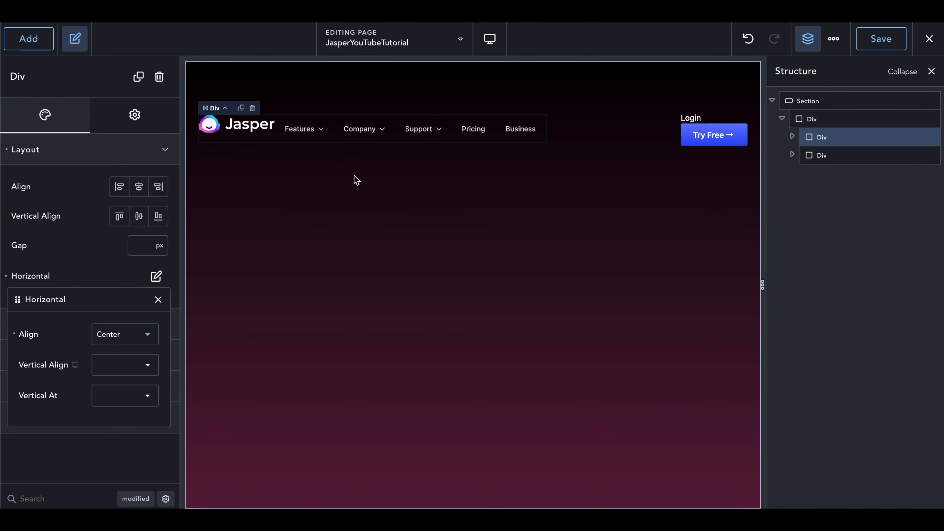
{"action": "left_click", "coordinate": [114, 368]}
{"action": "left_click", "coordinate": [120, 398]}
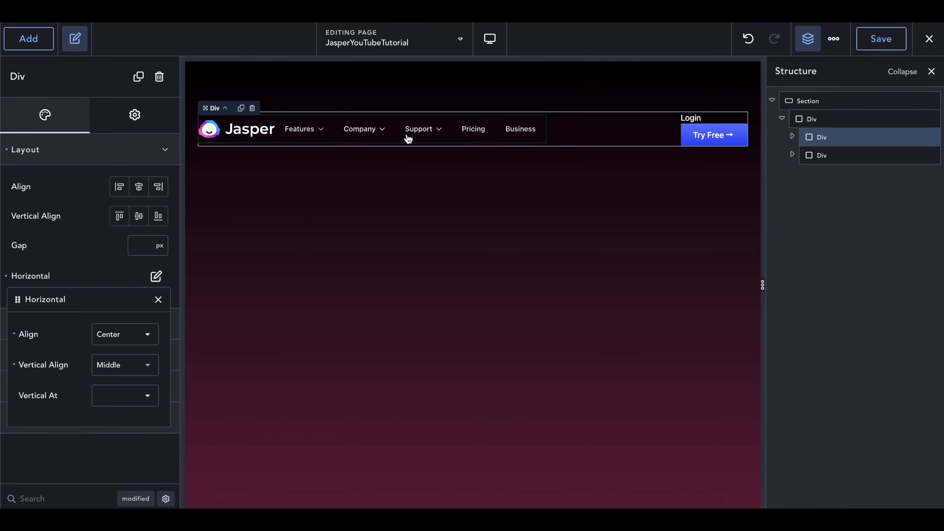
{"action": "left_click", "coordinate": [158, 300]}
{"action": "type", "text": "20"}
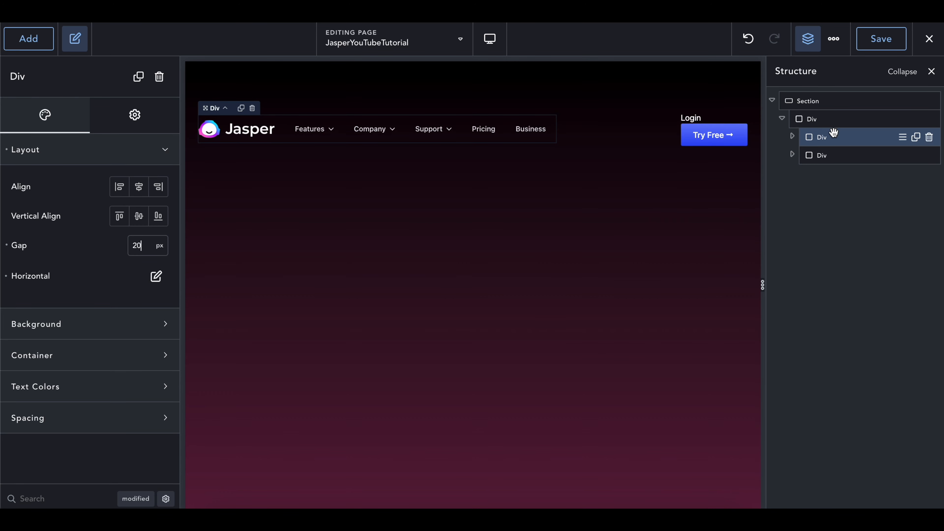
Give the Login and Try Free Div a horizontal layout with Center align, Middle vertical align and a 20 px gap.
{"action": "left_click", "coordinate": [823, 153]}
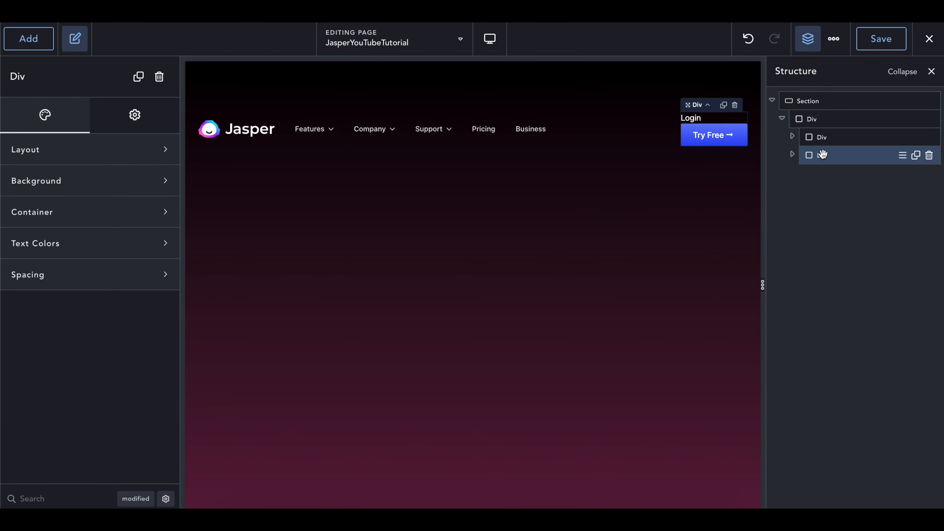
{"action": "left_click", "coordinate": [71, 156]}
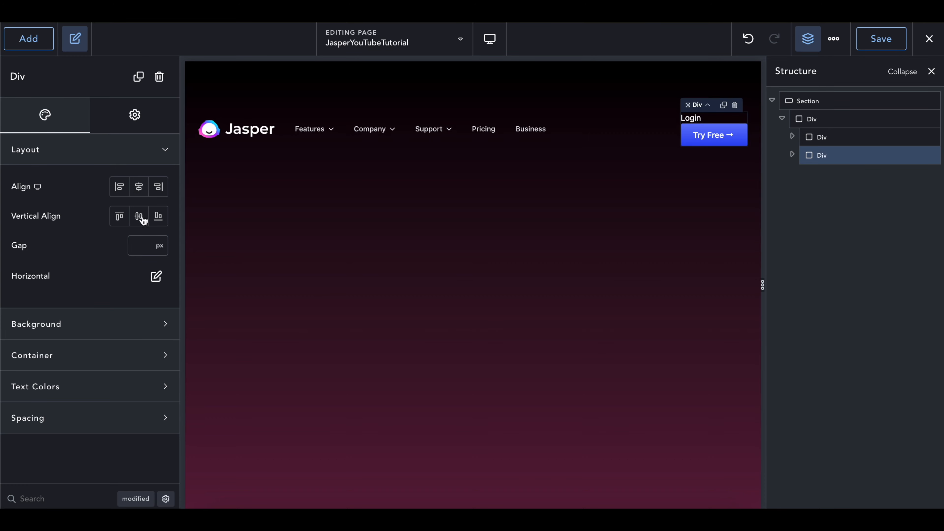
{"action": "left_click", "coordinate": [156, 277]}
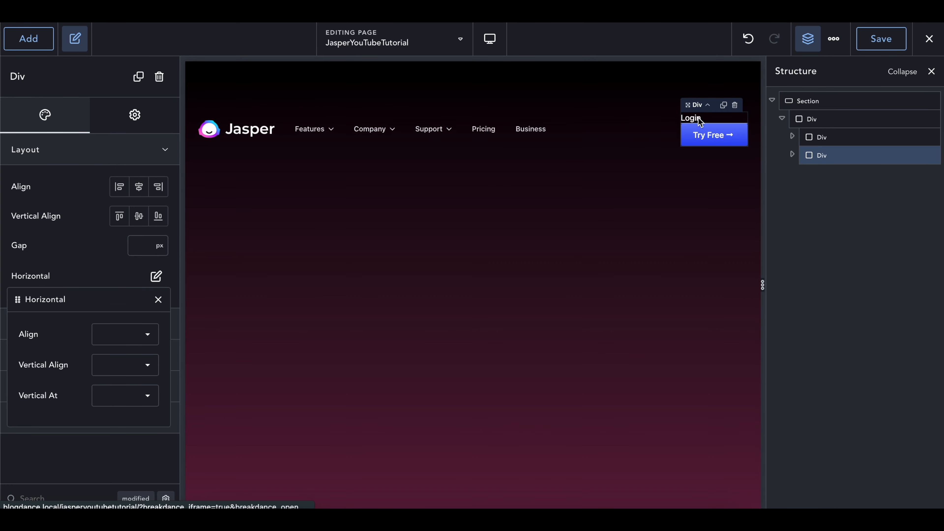
{"action": "left_click", "coordinate": [125, 335]}
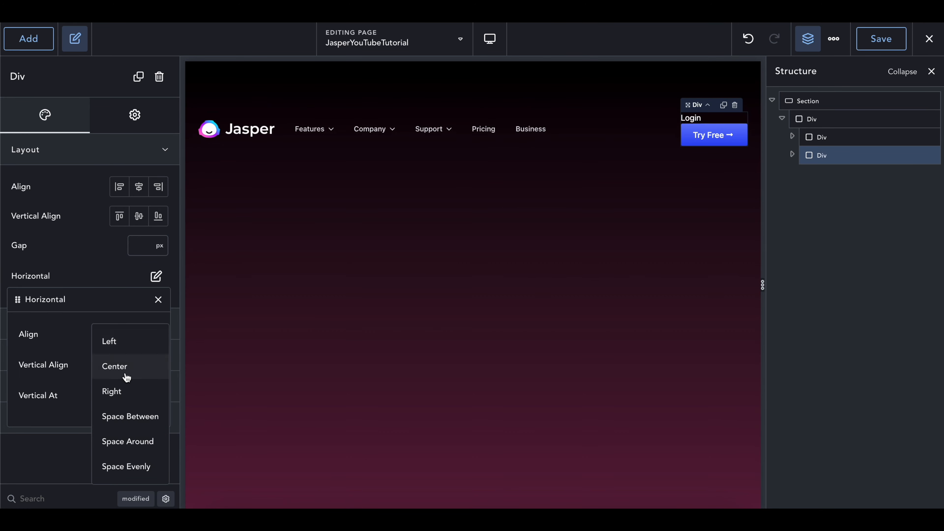
{"action": "left_click", "coordinate": [125, 373]}
{"action": "left_click", "coordinate": [138, 369]}
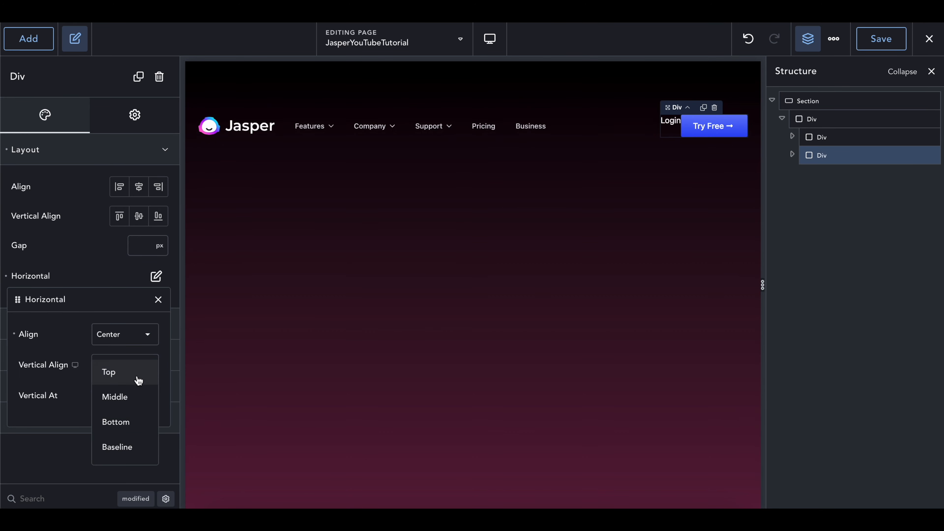
{"action": "left_click", "coordinate": [132, 399]}
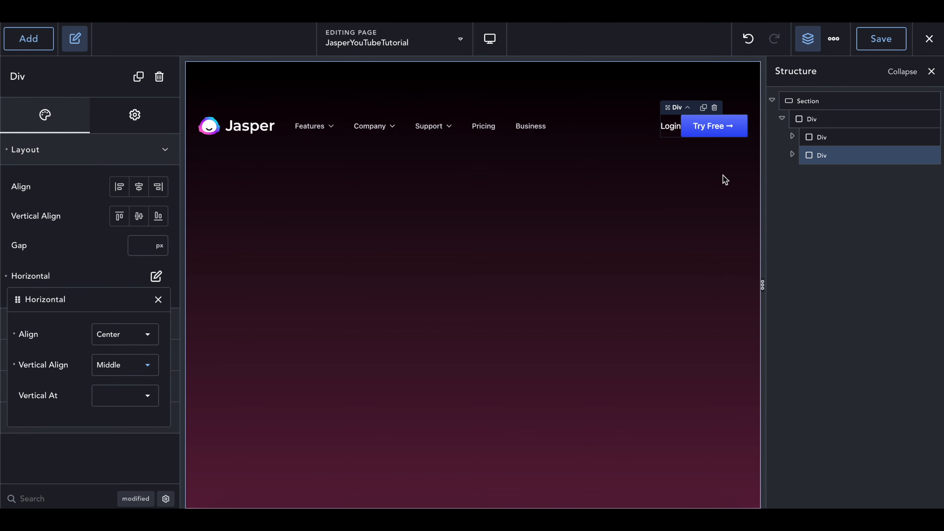
{"action": "left_click", "coordinate": [158, 300]}
{"action": "left_click", "coordinate": [141, 245]}
{"action": "type", "text": "20"}
Save the page and exit the builder to the WordPress editor, updating the page there.
{"action": "left_click", "coordinate": [895, 38]}
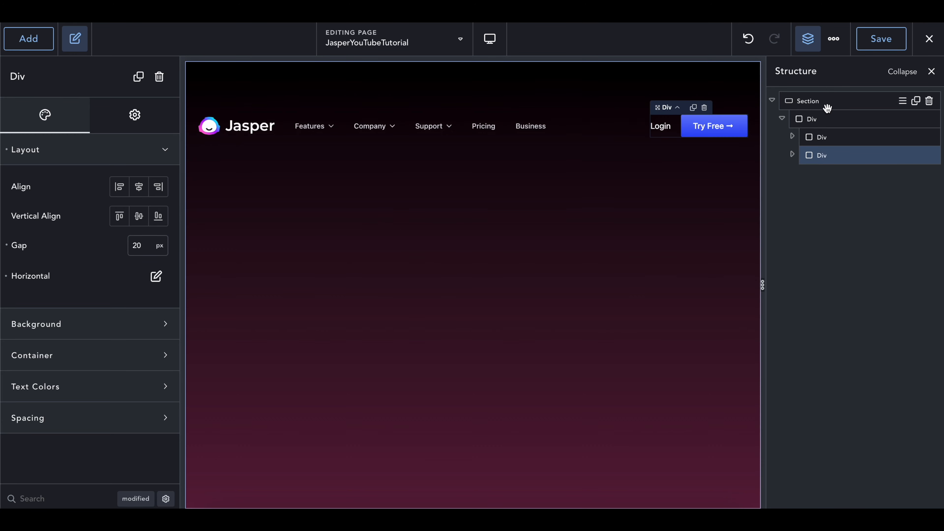
{"action": "left_click", "coordinate": [925, 46]}
{"action": "left_click", "coordinate": [875, 93]}
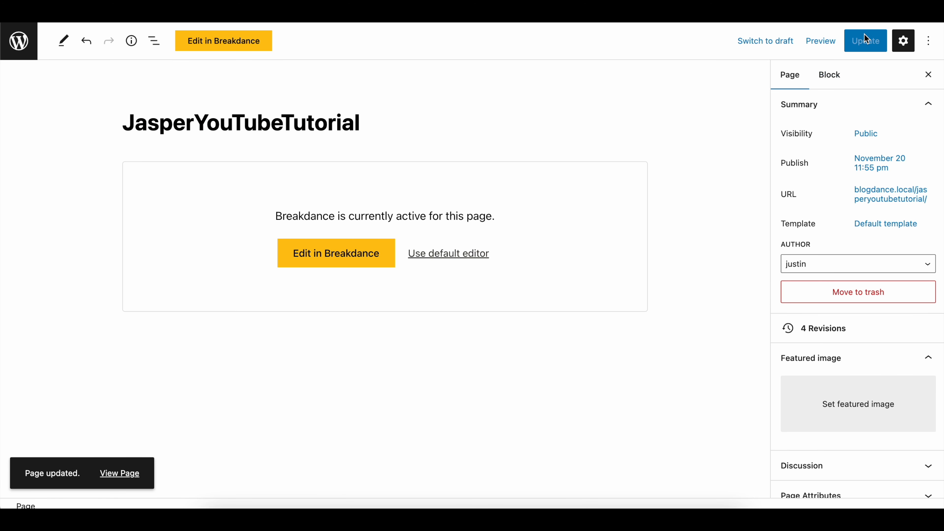
View the live page and check its header at iPhone SE dimensions with the browser's device preview.
{"action": "left_click", "coordinate": [121, 474]}
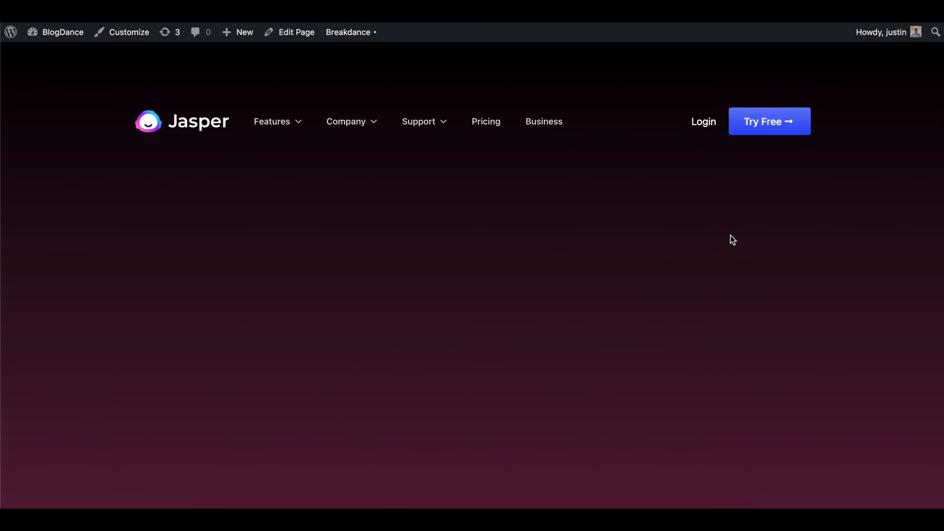
{"action": "key", "text": "super+alt+i"}
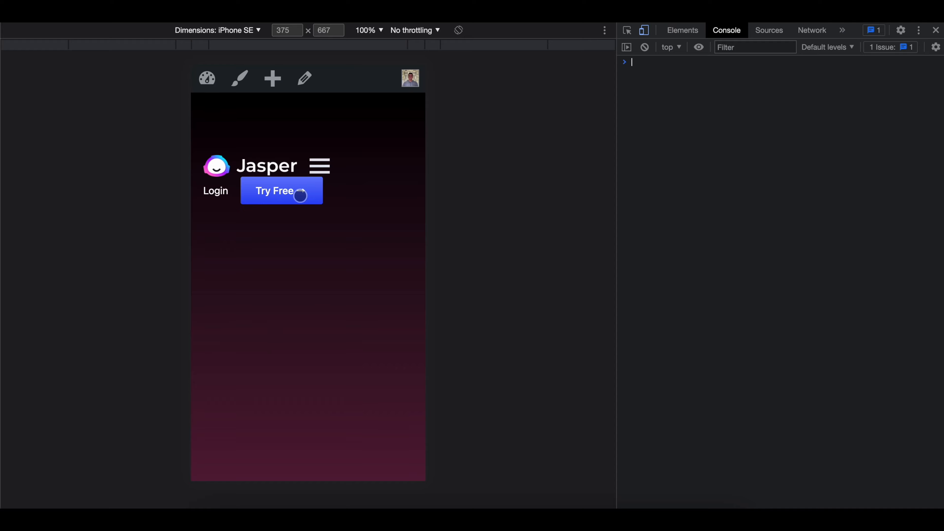
{"action": "left_click", "coordinate": [936, 31]}
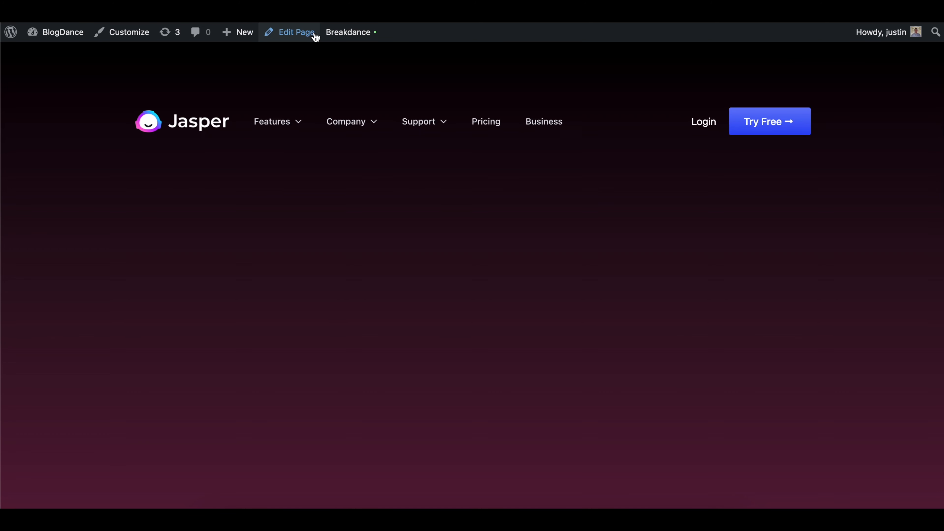
Reopen the page in Breakdance and show the element structure with the outer header Div collapsed.
{"action": "mouse_move", "coordinate": [349, 33]}
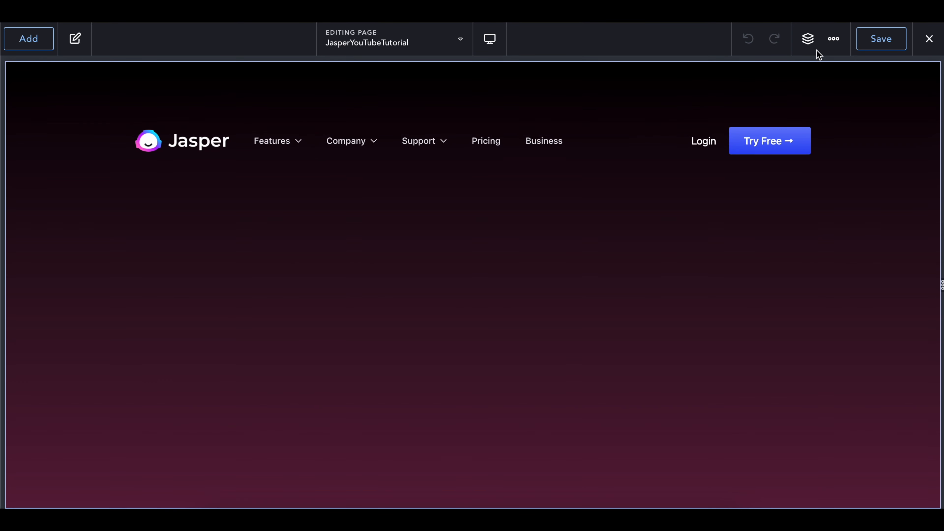
{"action": "left_click", "coordinate": [802, 40]}
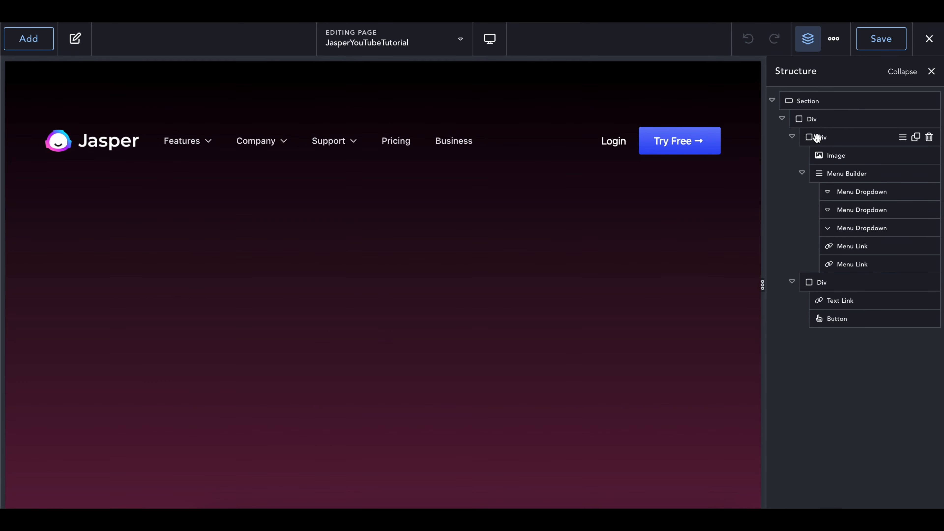
{"action": "left_click", "coordinate": [787, 120]}
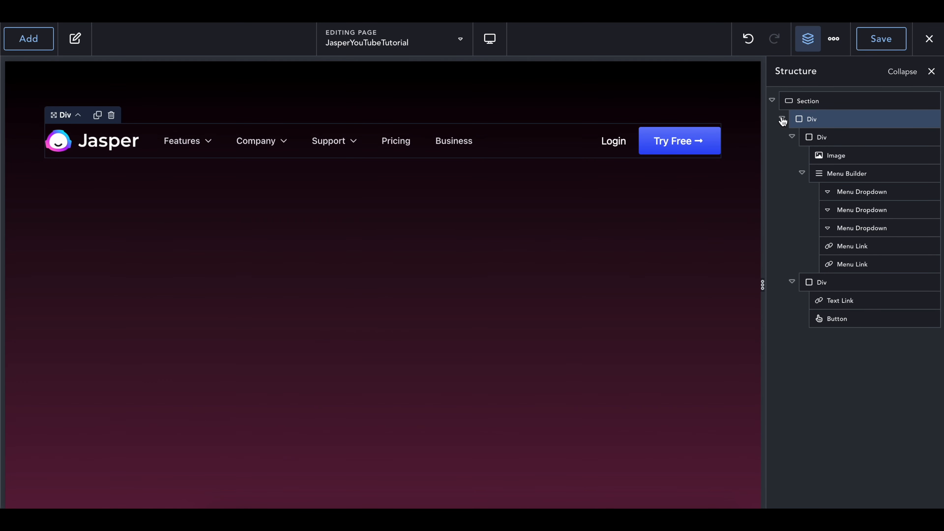
{"action": "left_click", "coordinate": [782, 118]}
Set the Section's padding to 75 px on all sides.
{"action": "left_click", "coordinate": [820, 105]}
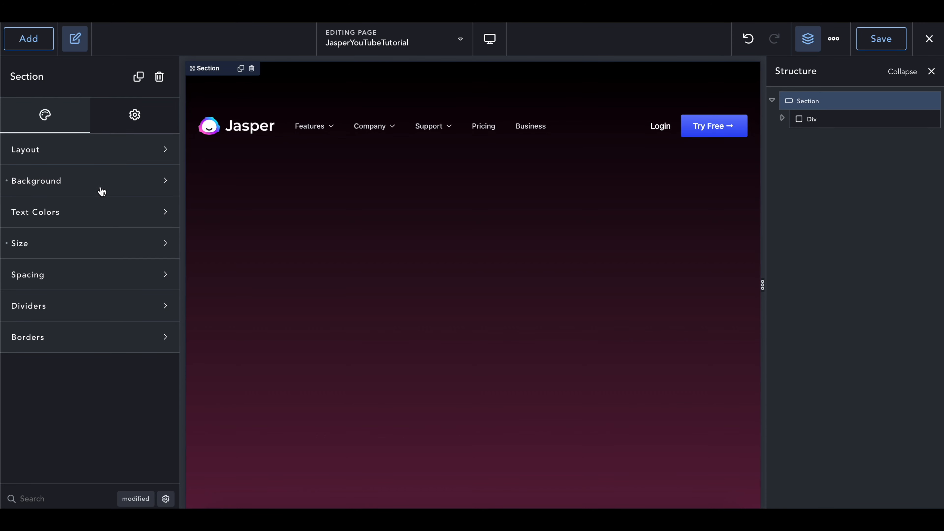
{"action": "left_click", "coordinate": [65, 281]}
{"action": "left_click", "coordinate": [80, 329]}
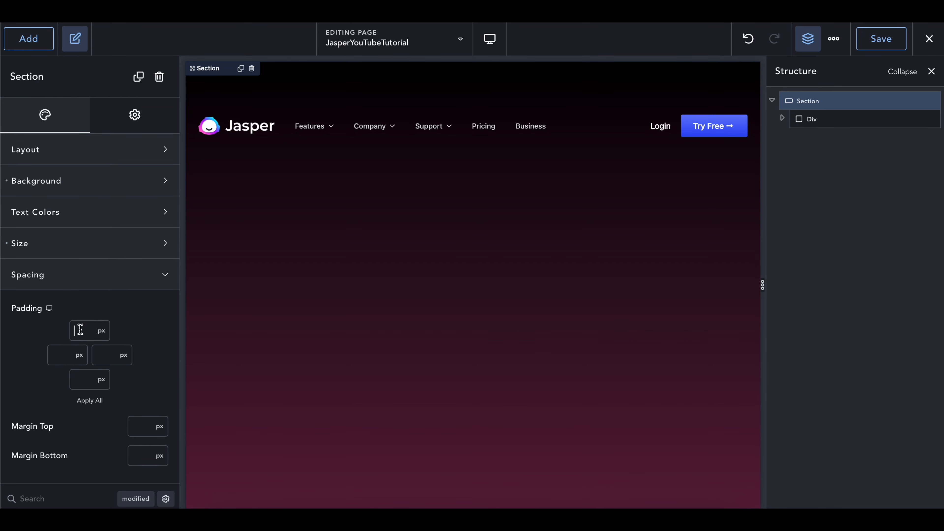
{"action": "type", "text": "75"}
{"action": "left_click", "coordinate": [91, 401]}
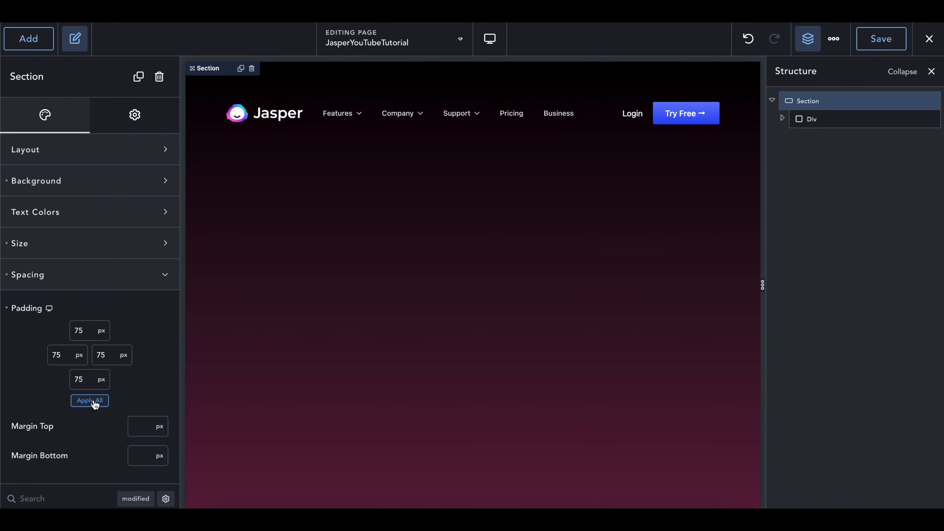
Set the Section's padding to 15 px on all sides and save the page.
{"action": "key", "text": "a"}
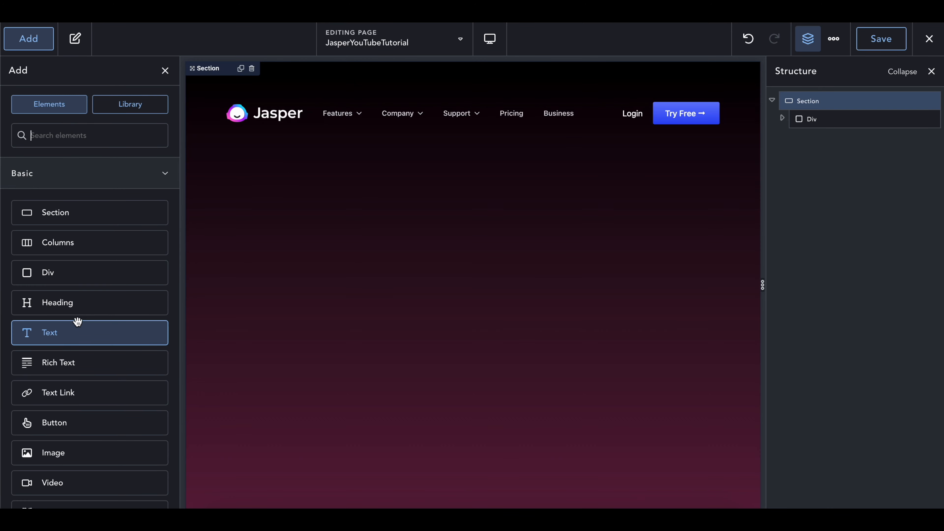
{"action": "left_click", "coordinate": [844, 104]}
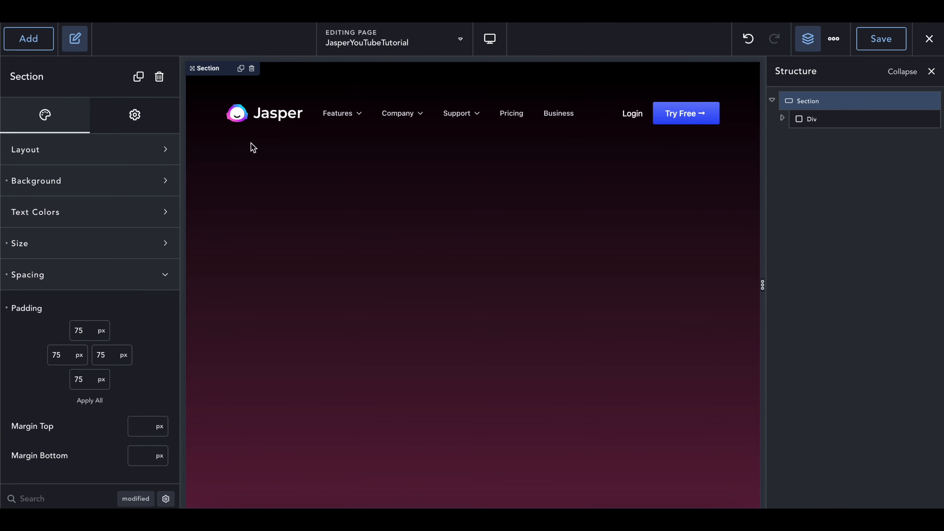
{"action": "double_click", "coordinate": [82, 332]}
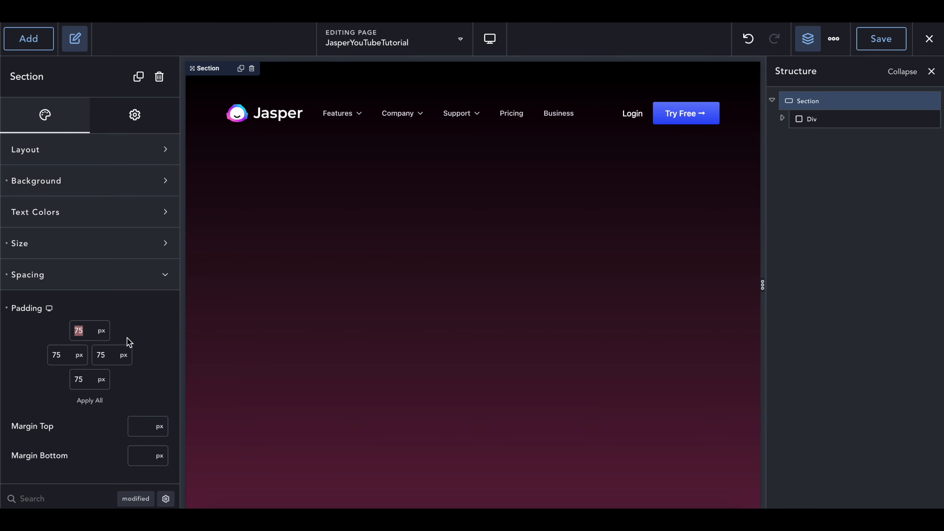
{"action": "type", "text": "15"}
{"action": "left_click", "coordinate": [83, 401]}
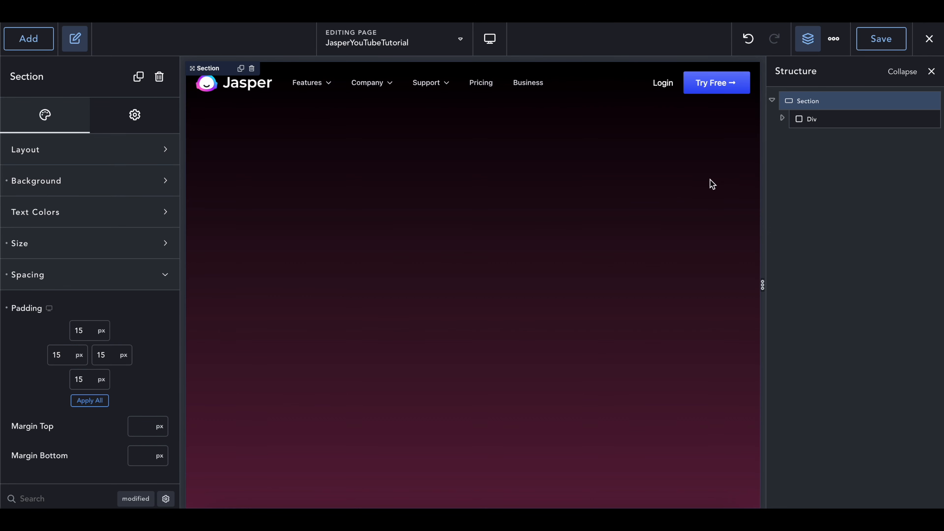
{"action": "left_click", "coordinate": [883, 40]}
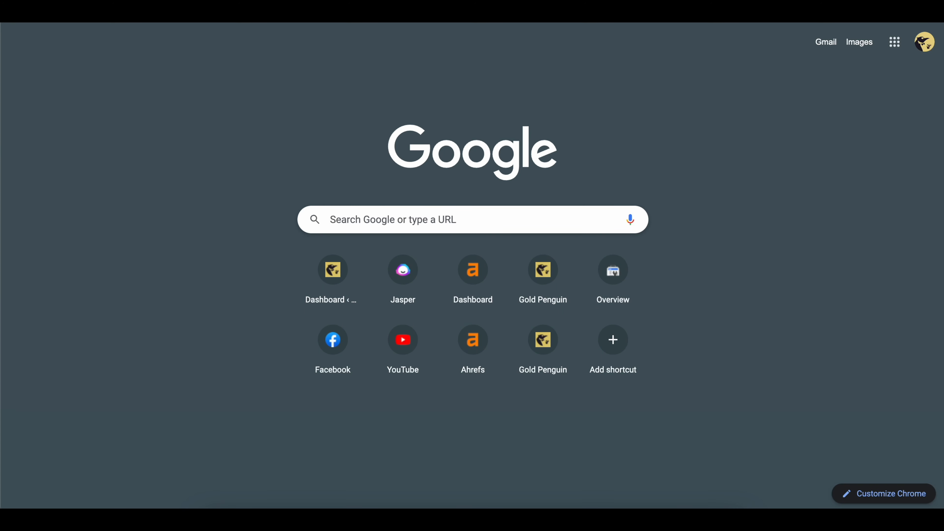
Open the live page blogdance.local/jasperyoutubetutorial/ in a new browser tab.
{"action": "key", "text": "ctrl+l"}
{"action": "type", "text": "breakdance.com"}
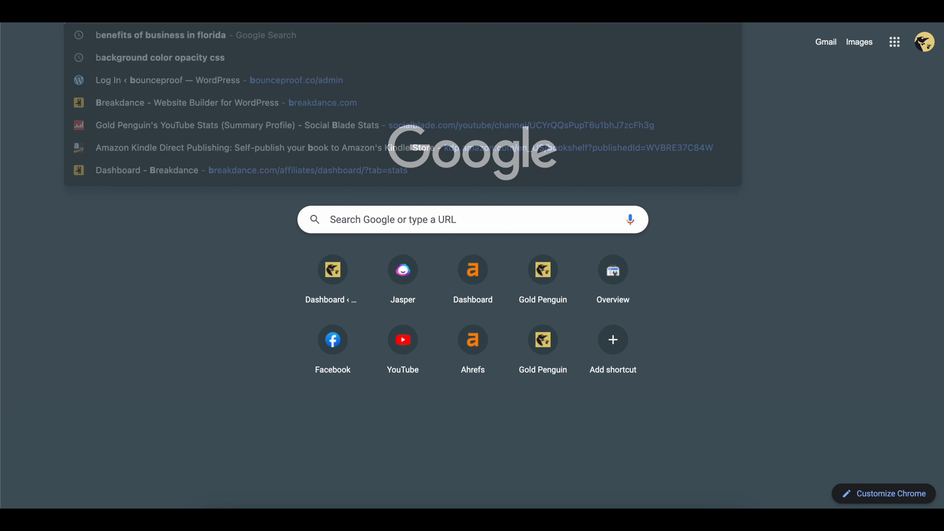
{"action": "type", "text": "blogdance.local/"}
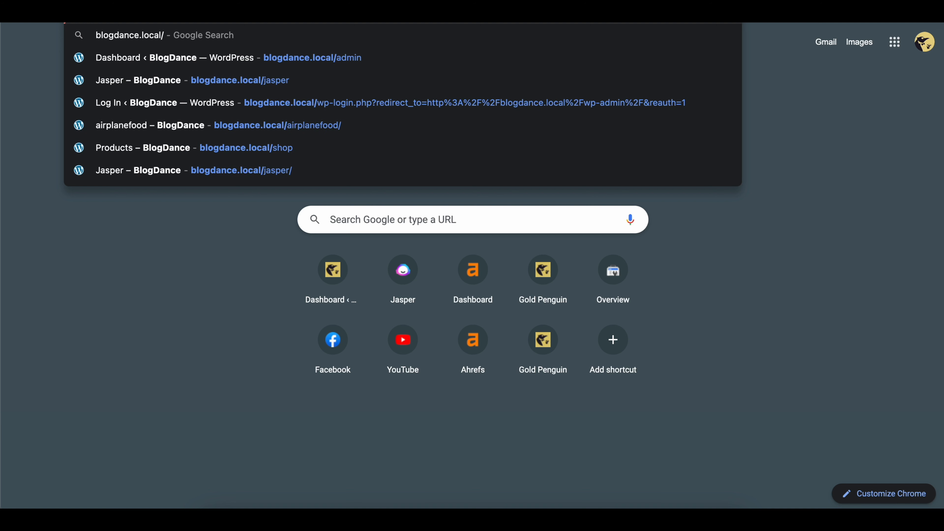
{"action": "type", "text": "jasperyou"}
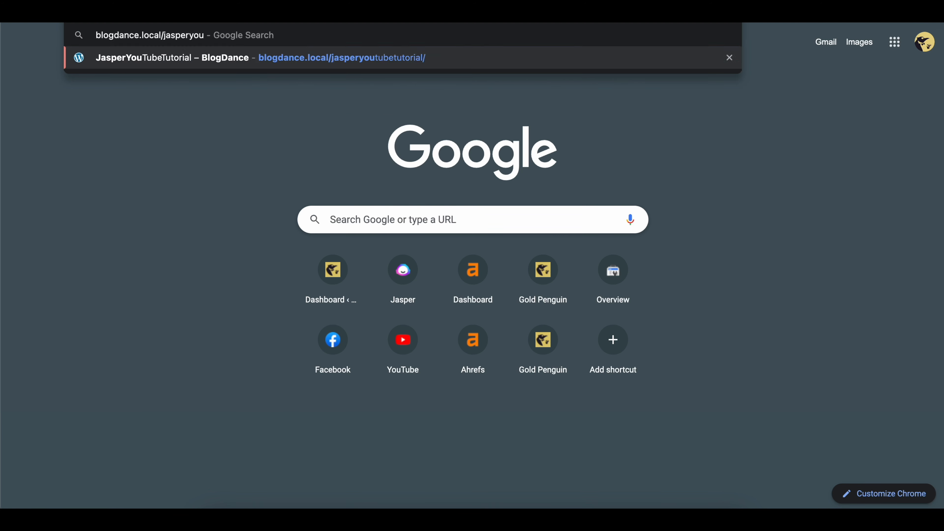
{"action": "key", "text": "Return"}
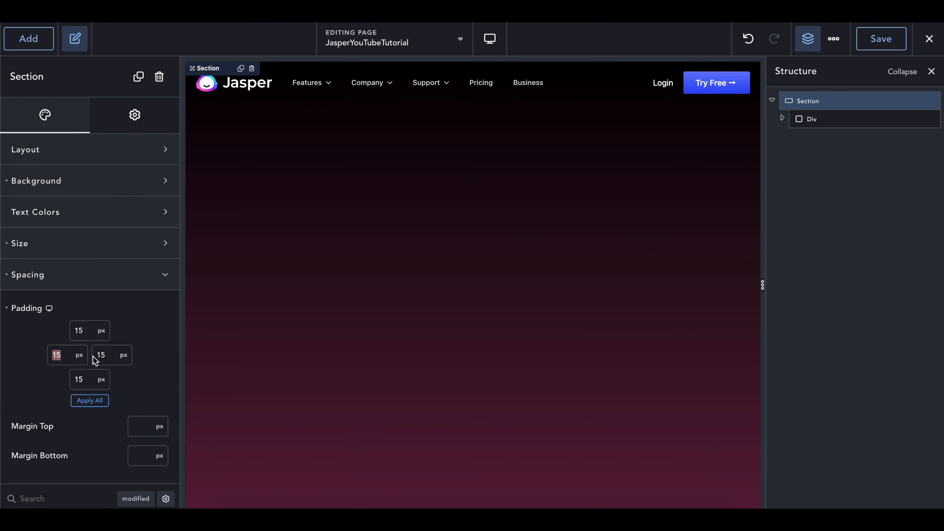
{"action": "left_click", "coordinate": [107, 358]}
{"action": "double_click", "coordinate": [56, 355]}
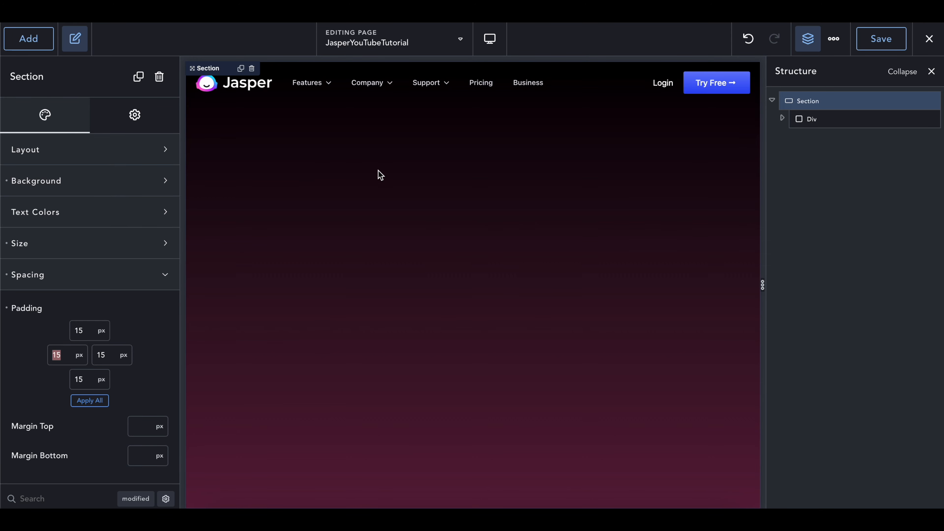
{"action": "scroll", "coordinate": [141, 259], "scroll_direction": "down", "scroll_amount": 2}
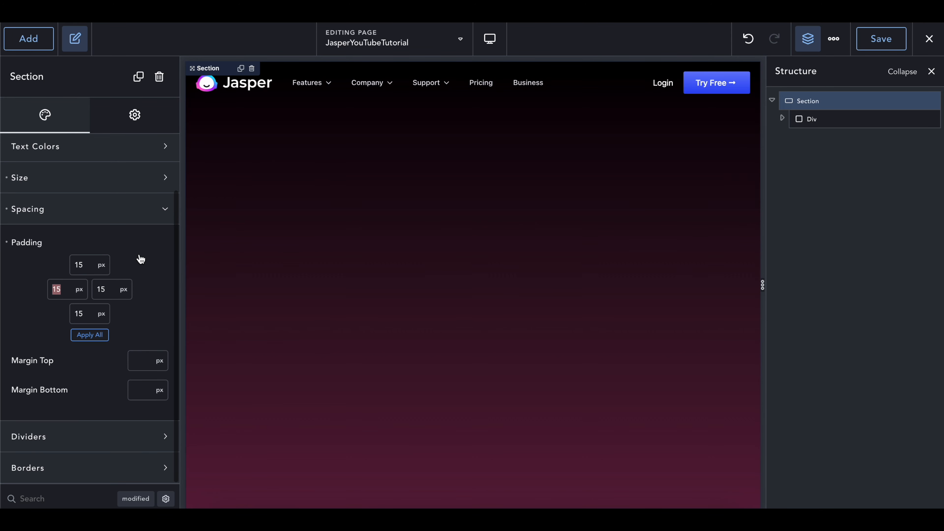
{"action": "scroll", "coordinate": [140, 259], "scroll_direction": "up", "scroll_amount": 2}
Set the Section's width to Full, save the page and reload the live page to compare.
{"action": "left_click", "coordinate": [93, 247]}
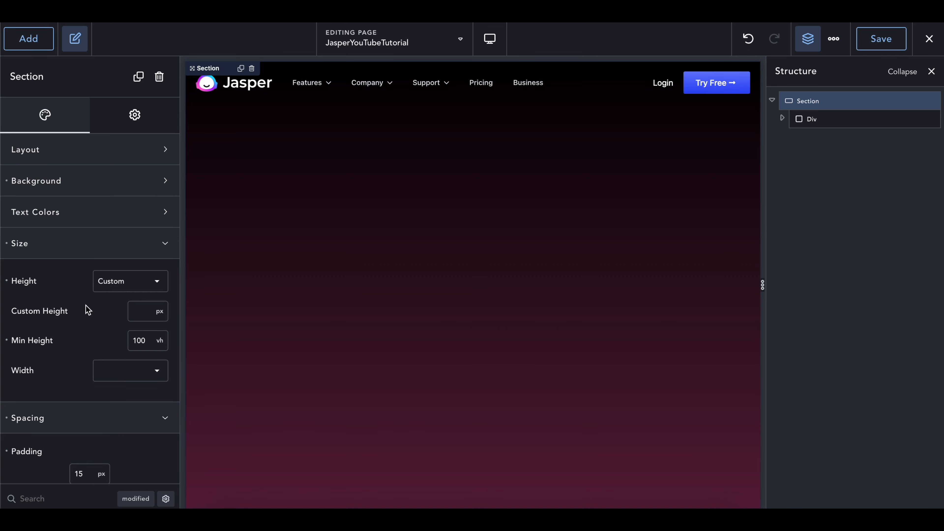
{"action": "left_click", "coordinate": [112, 369]}
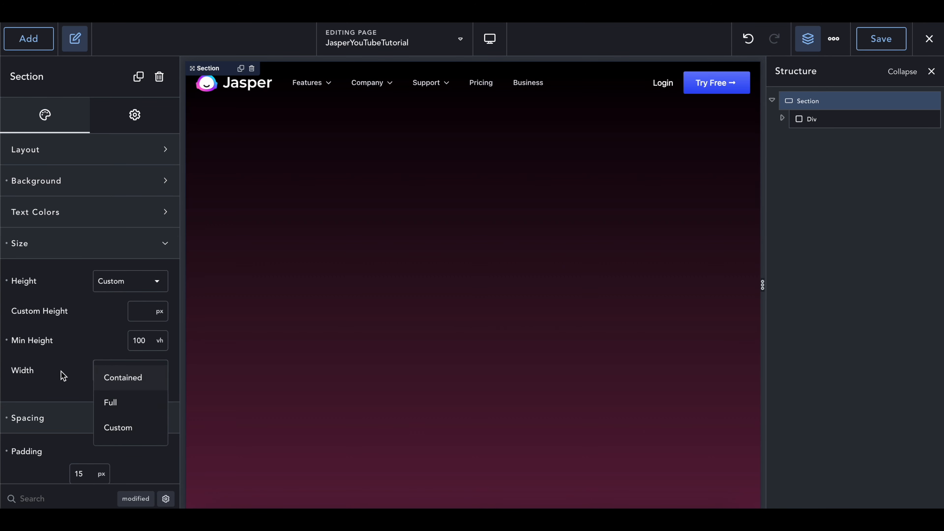
{"action": "left_click", "coordinate": [119, 386]}
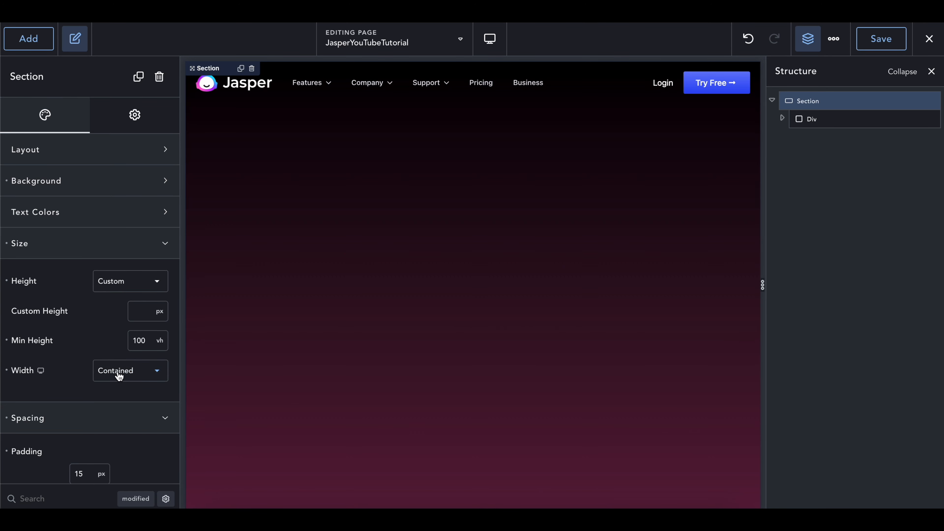
{"action": "left_click", "coordinate": [124, 373]}
{"action": "left_click", "coordinate": [123, 410]}
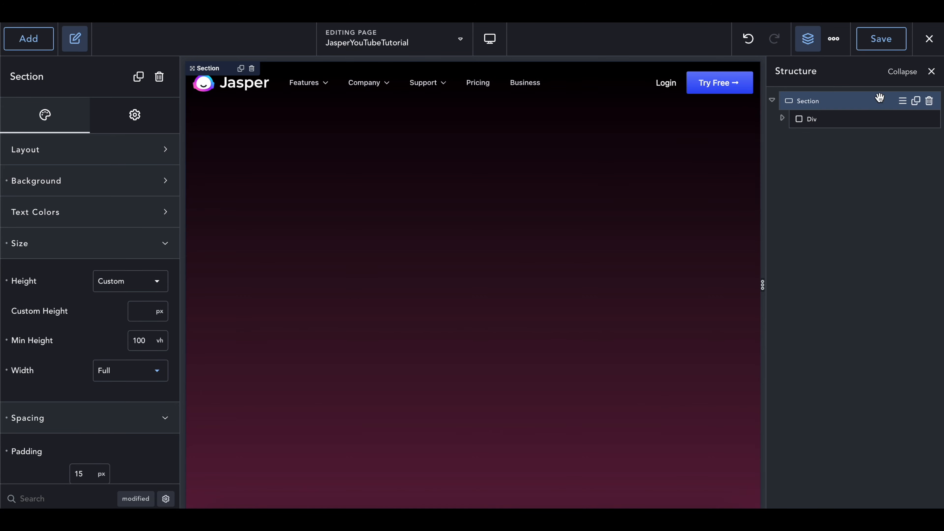
{"action": "left_click", "coordinate": [877, 42]}
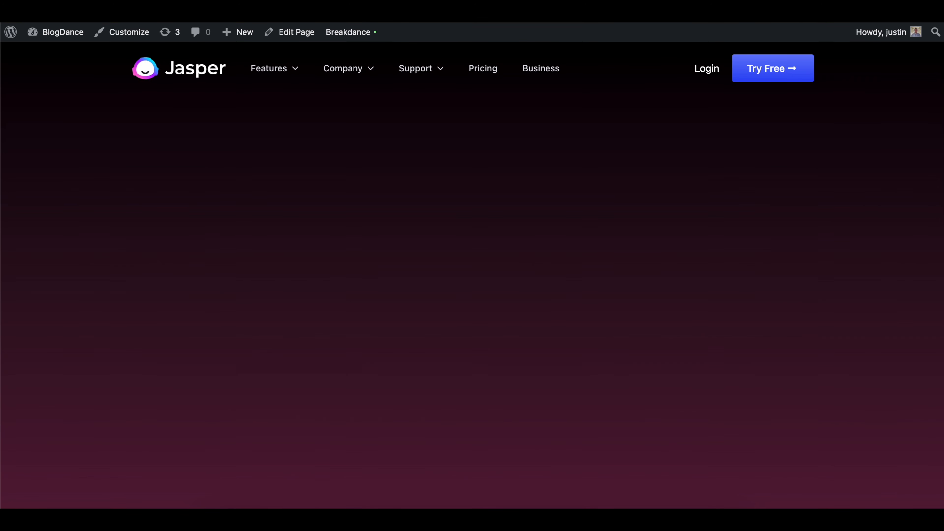
{"action": "key", "text": "super+r"}
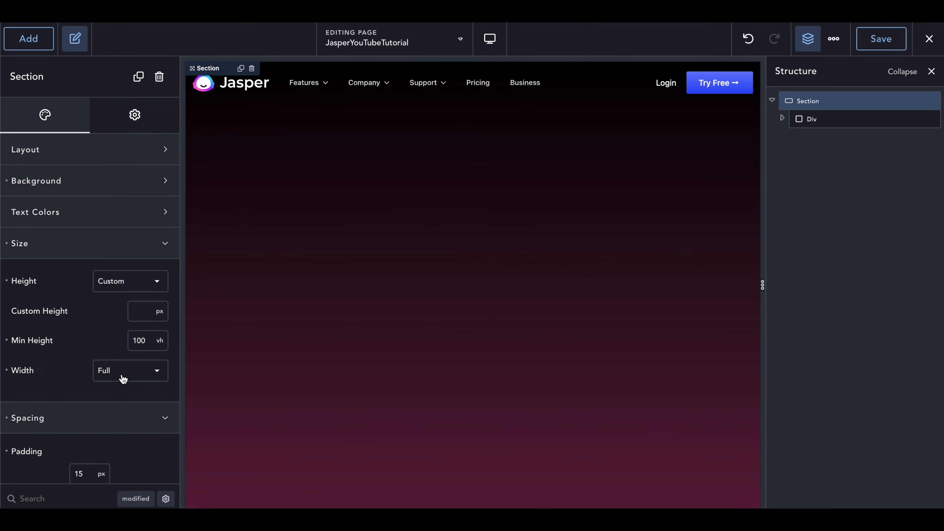
Reset the Section's width setting to its empty default.
{"action": "left_click", "coordinate": [123, 379]}
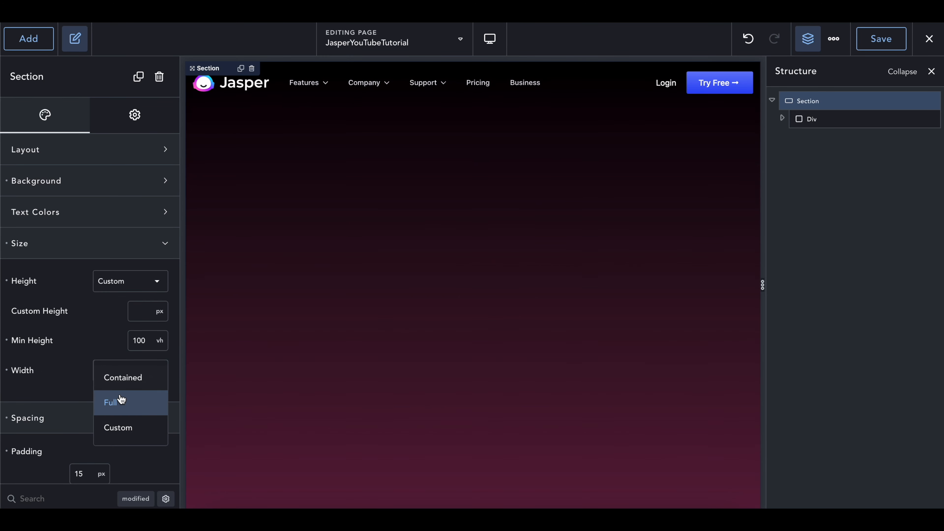
{"action": "left_click", "coordinate": [123, 388]}
{"action": "left_click", "coordinate": [7, 371]}
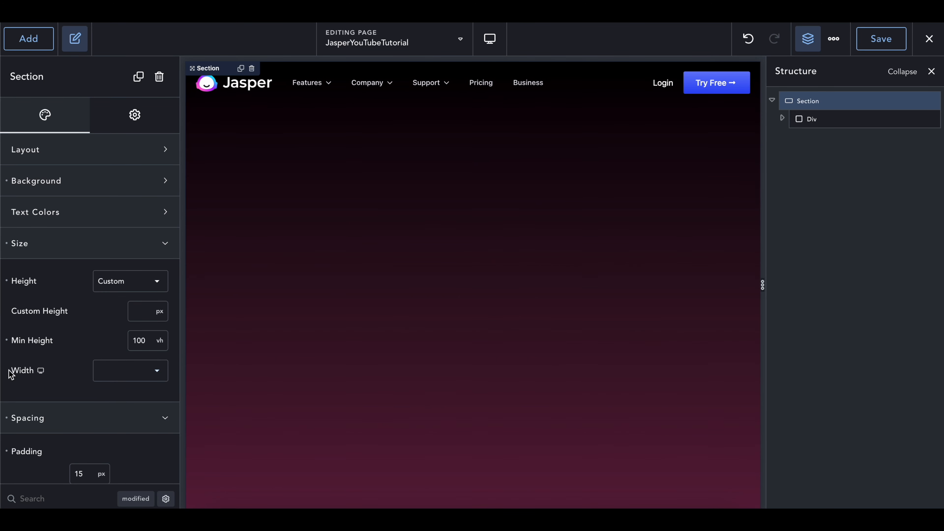
Unlink the Section's padding sides and clear the left padding, with 15 px on top and bottom.
{"action": "scroll", "coordinate": [89, 379], "scroll_direction": "down", "scroll_amount": 4}
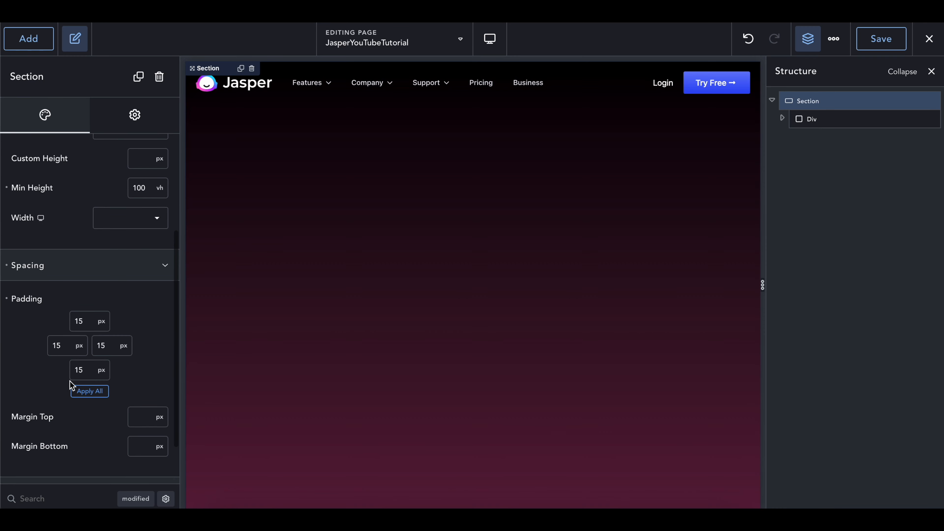
{"action": "double_click", "coordinate": [57, 349]}
{"action": "key", "text": "BackSpace"}
{"action": "type", "text": "15"}
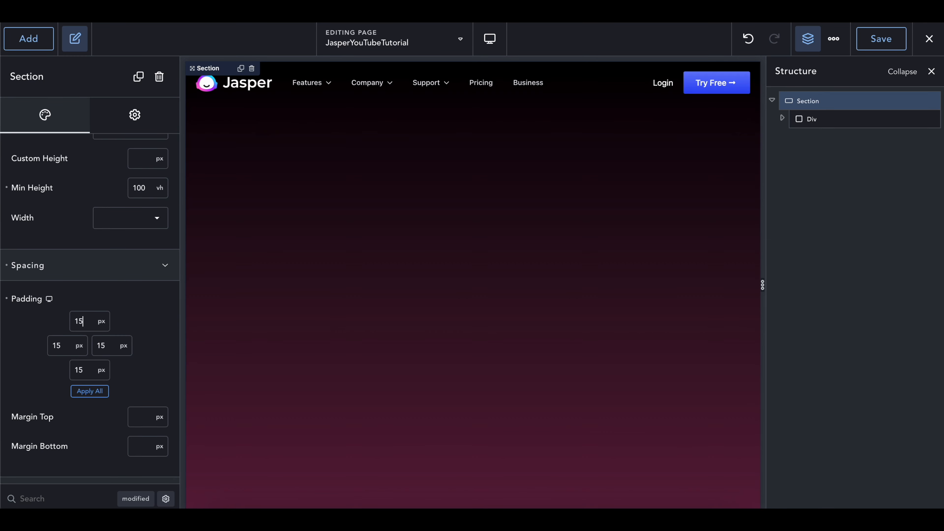
{"action": "left_click", "coordinate": [88, 395]}
{"action": "double_click", "coordinate": [63, 346]}
{"action": "key", "text": "BackSpace"}
{"action": "double_click", "coordinate": [114, 353]}
{"action": "key", "text": "BackSpace"}
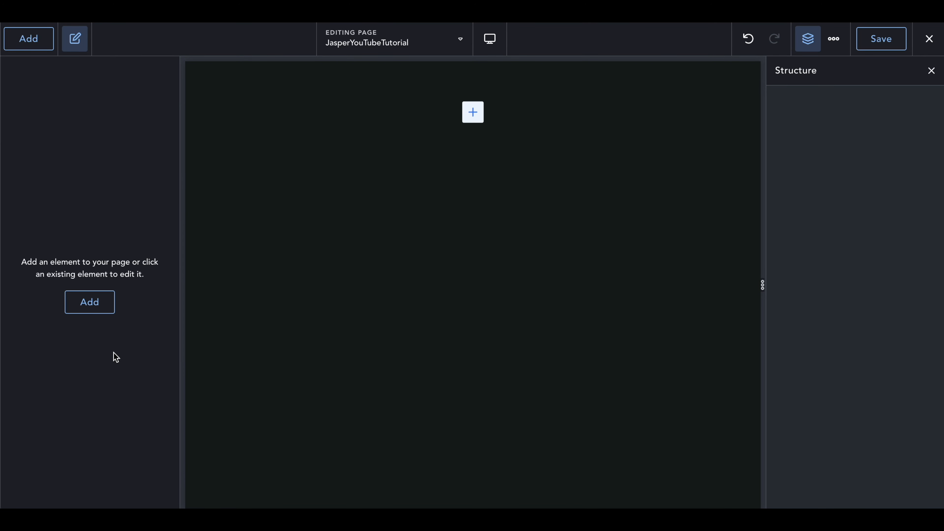
{"action": "key", "text": "ctrl+z"}
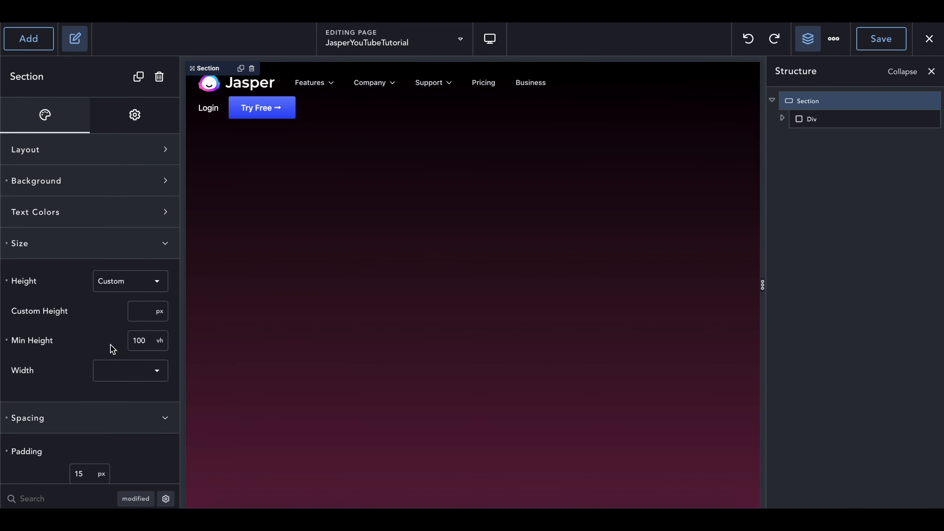
Clear the Section's right padding and save the page.
{"action": "scroll", "coordinate": [109, 346], "scroll_direction": "down", "scroll_amount": 5}
{"action": "double_click", "coordinate": [107, 301]}
{"action": "key", "text": "BackSpace"}
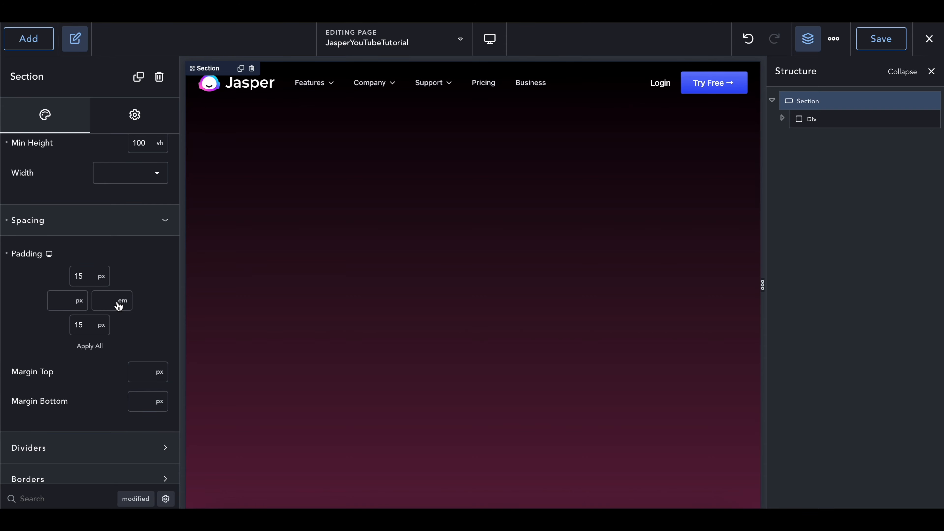
{"action": "left_click", "coordinate": [885, 40]}
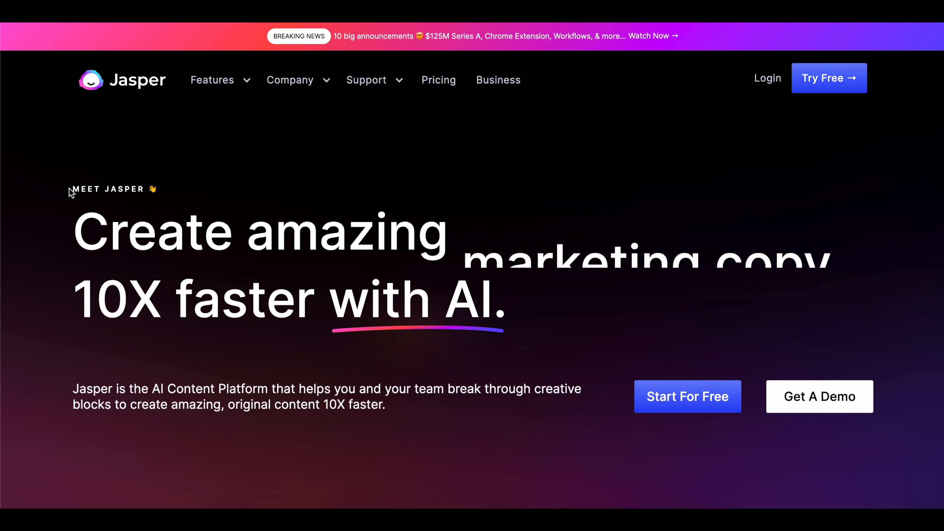
Copy the "MEET JASPER 👋" line above the headline on the original Jasper homepage.
{"action": "left_click_drag", "start_coordinate": [70, 190], "coordinate": [168, 193]}
{"action": "key", "text": "ctrl+c"}
Examine the Jasper homepage hero's changing headline, second headline line, description text and two call-to-action buttons.
{"action": "left_click_drag", "start_coordinate": [82, 237], "coordinate": [770, 260]}
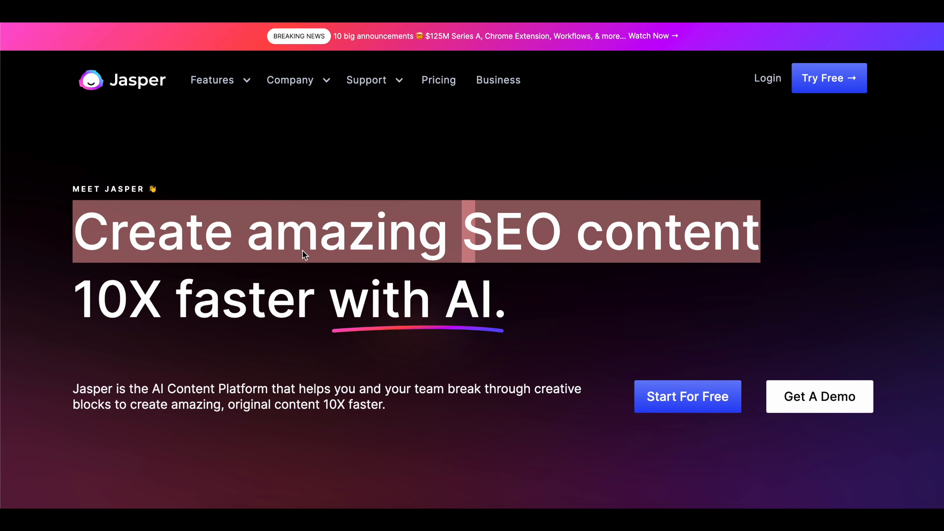
{"action": "left_click_drag", "start_coordinate": [72, 290], "coordinate": [335, 299]}
{"action": "left_click", "coordinate": [483, 301]}
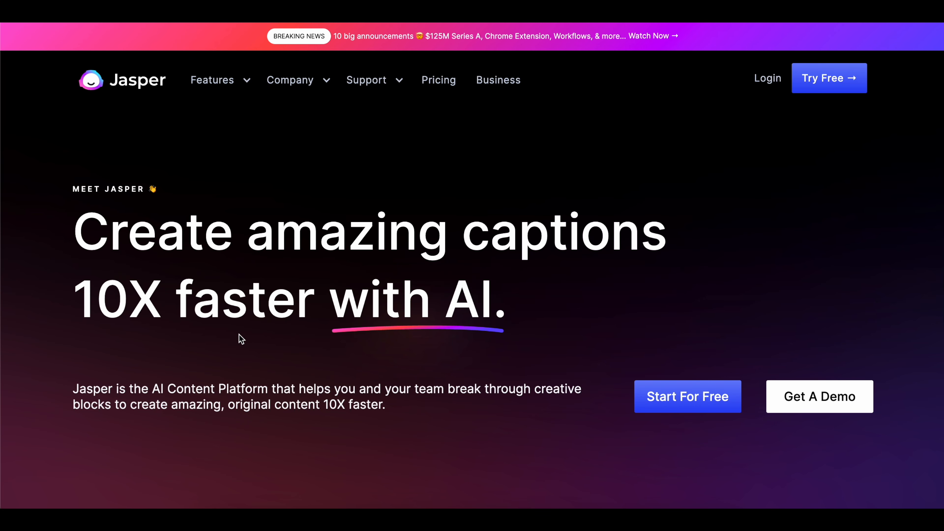
{"action": "left_click_drag", "start_coordinate": [73, 389], "coordinate": [489, 417]}
{"action": "left_click", "coordinate": [493, 415]}
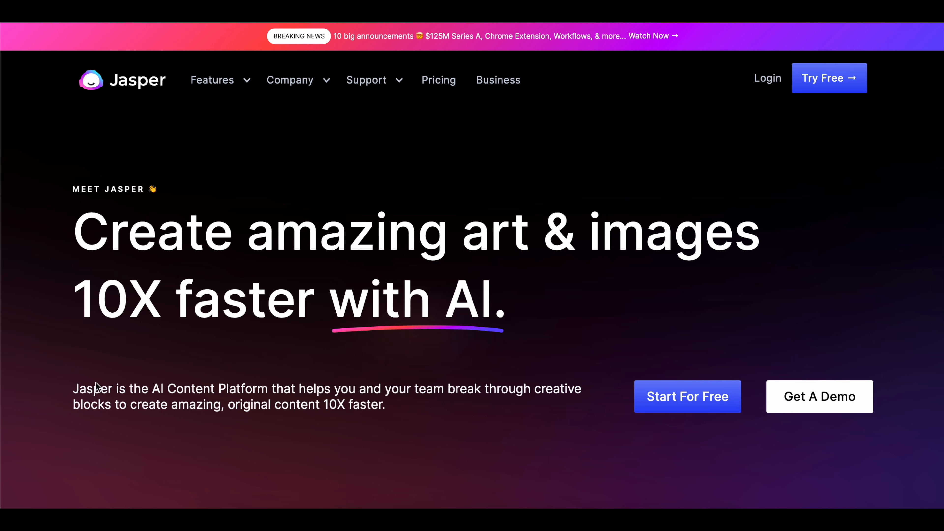
{"action": "left_click_drag", "start_coordinate": [75, 387], "coordinate": [374, 390]}
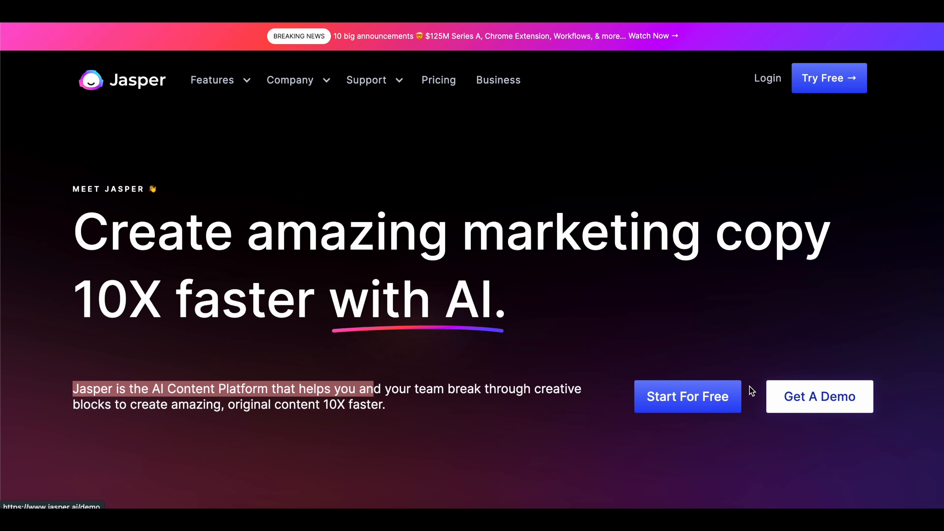
{"action": "left_click", "coordinate": [753, 333]}
{"action": "scroll", "coordinate": [753, 333], "scroll_direction": "down", "scroll_amount": 3}
{"action": "scroll", "coordinate": [753, 333], "scroll_direction": "up", "scroll_amount": 3}
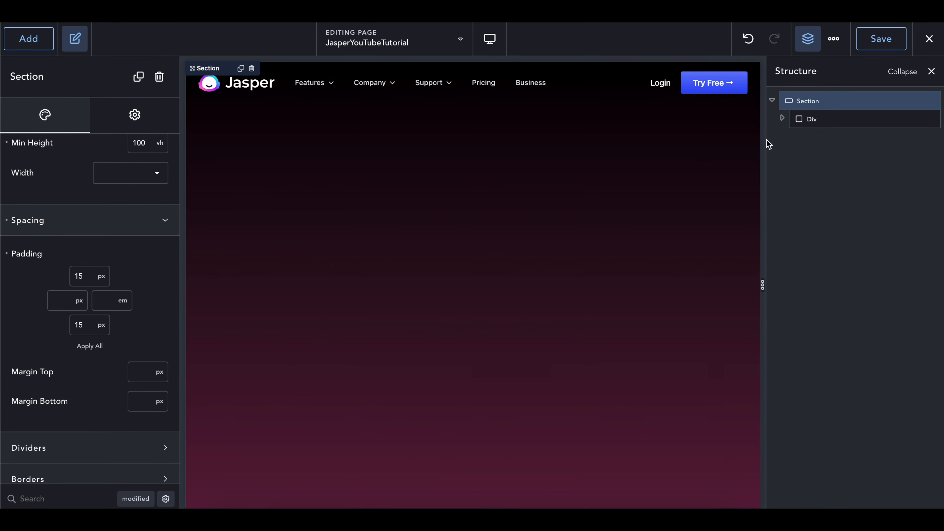
Add a new Div to the Section, below the header Div.
{"action": "left_click", "coordinate": [802, 119]}
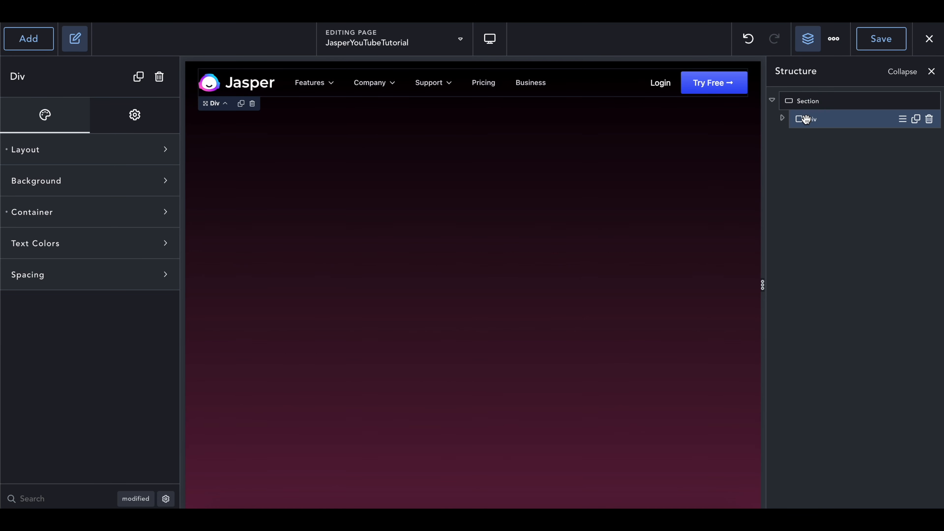
{"action": "left_click", "coordinate": [30, 40]}
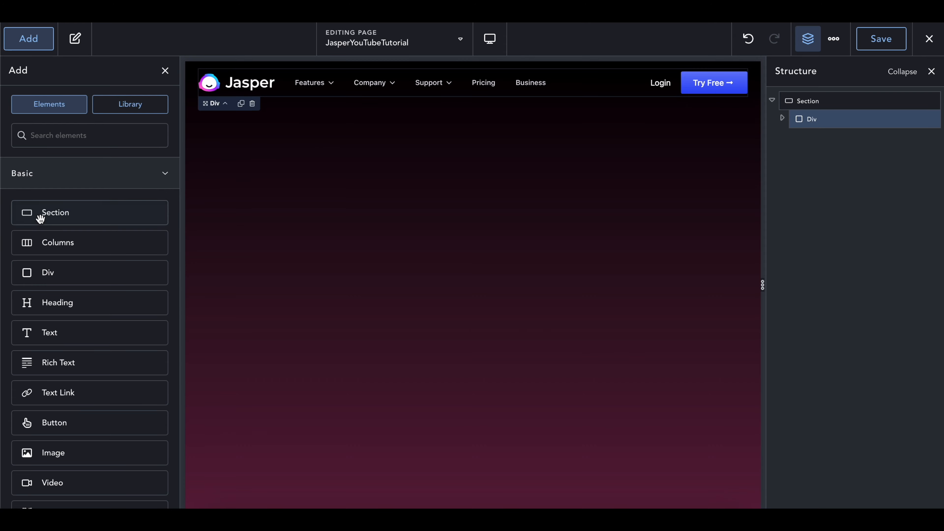
{"action": "left_click", "coordinate": [784, 101]}
{"action": "left_click", "coordinate": [30, 40]}
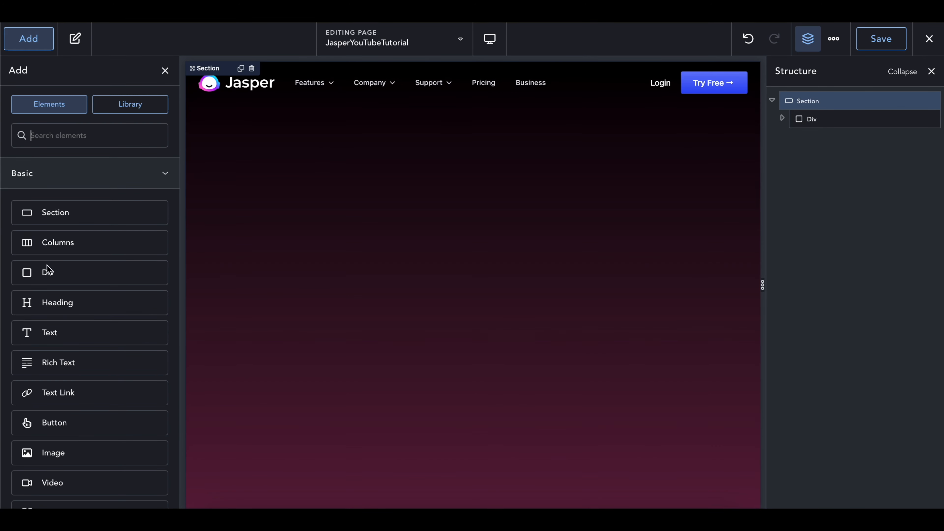
{"action": "left_click", "coordinate": [66, 277]}
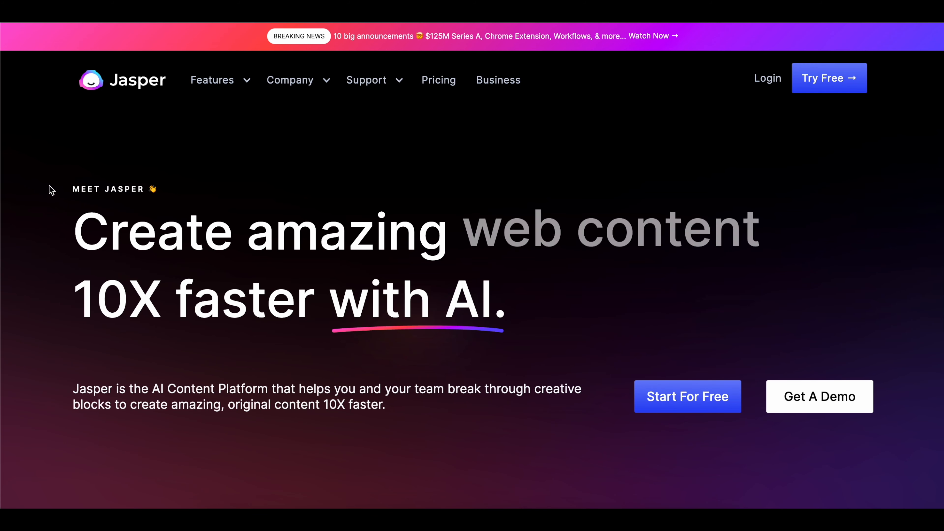
Check the extent of the Jasper homepage's hero content and set the new Div's width to 100%.
{"action": "left_click_drag", "start_coordinate": [48, 187], "coordinate": [817, 448]}
{"action": "left_click", "coordinate": [807, 445]}
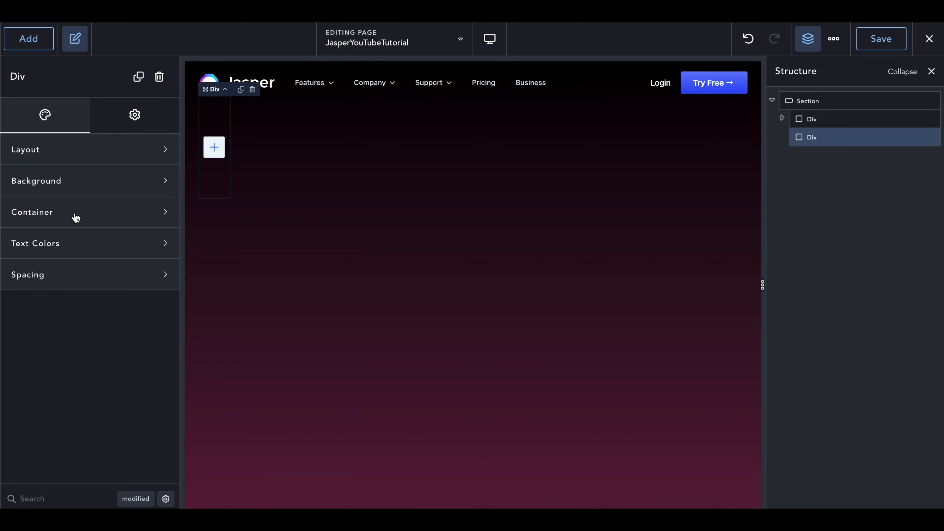
{"action": "left_click", "coordinate": [75, 217]}
{"action": "left_click", "coordinate": [156, 253]}
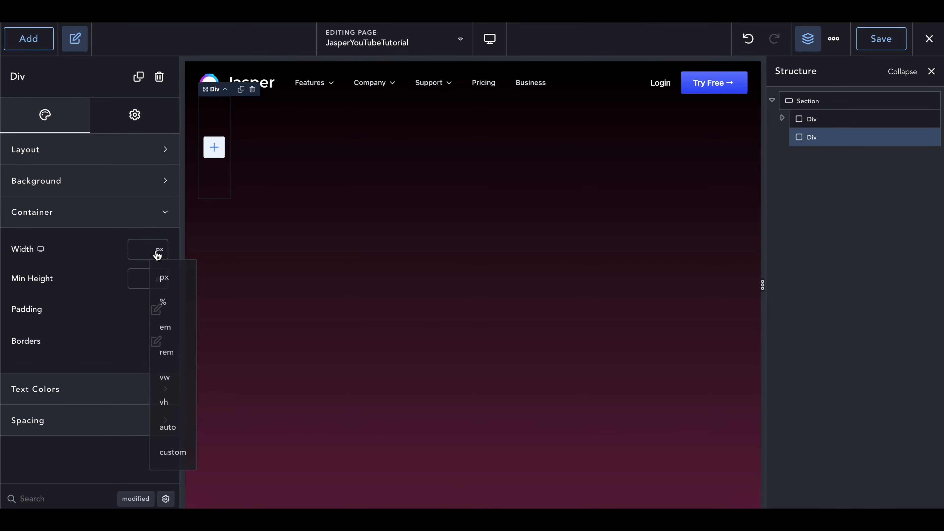
{"action": "left_click", "coordinate": [165, 299]}
{"action": "left_click", "coordinate": [138, 252]}
{"action": "type", "text": "100"}
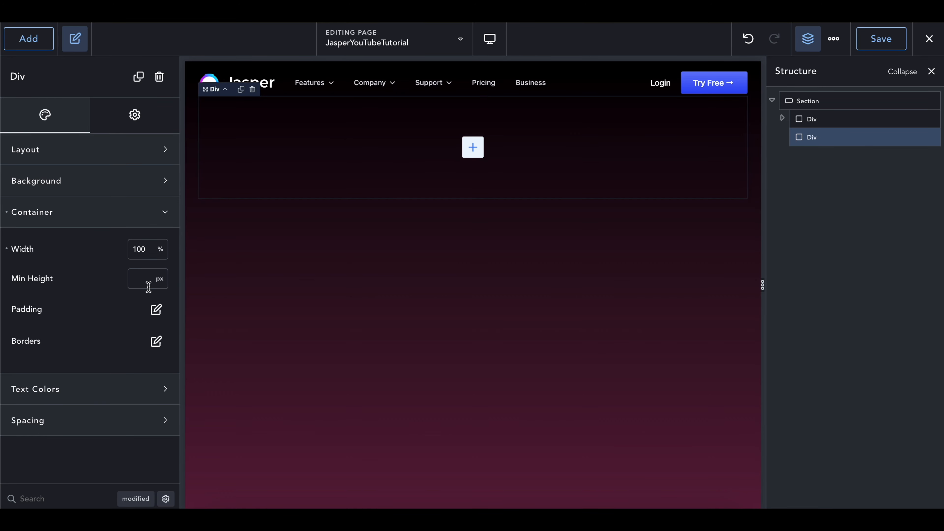
Set the new Div's minimum height to 70 vh and align its content vertically to the middle.
{"action": "left_click", "coordinate": [160, 279]}
{"action": "left_click", "coordinate": [163, 432]}
{"action": "left_click", "coordinate": [91, 153]}
{"action": "left_click", "coordinate": [139, 220]}
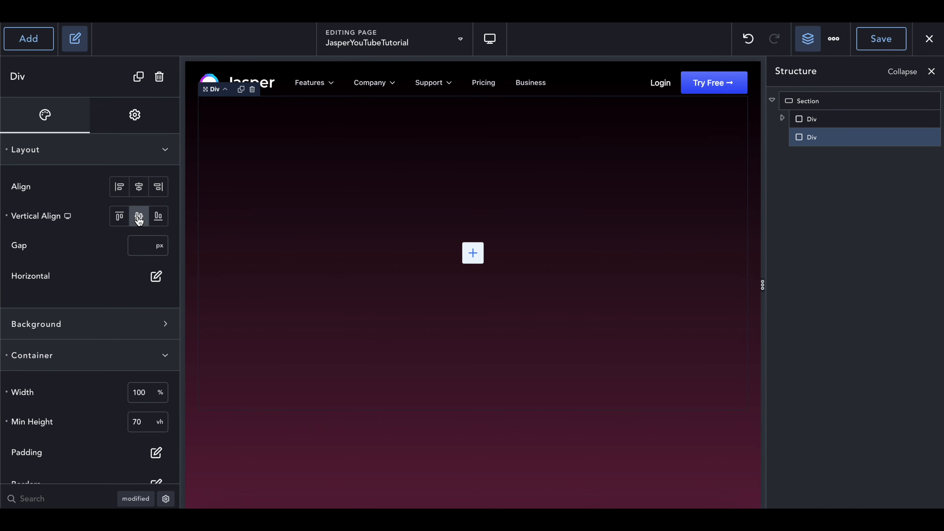
Add a Text element inside the new Div and replace its placeholder with the copied "MEET JASPER 👋".
{"action": "left_click", "coordinate": [42, 37]}
{"action": "type", "text": "tex"}
{"action": "left_click", "coordinate": [40, 182]}
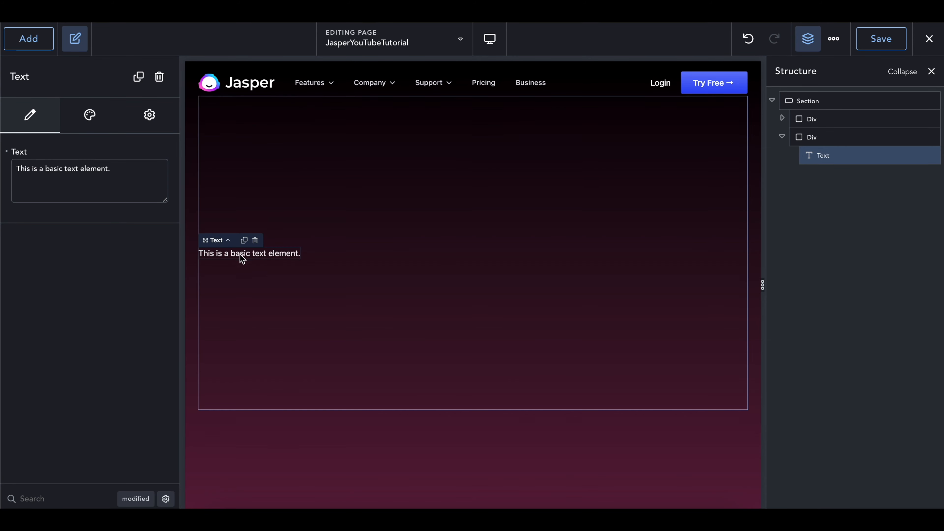
{"action": "triple_click", "coordinate": [240, 254]}
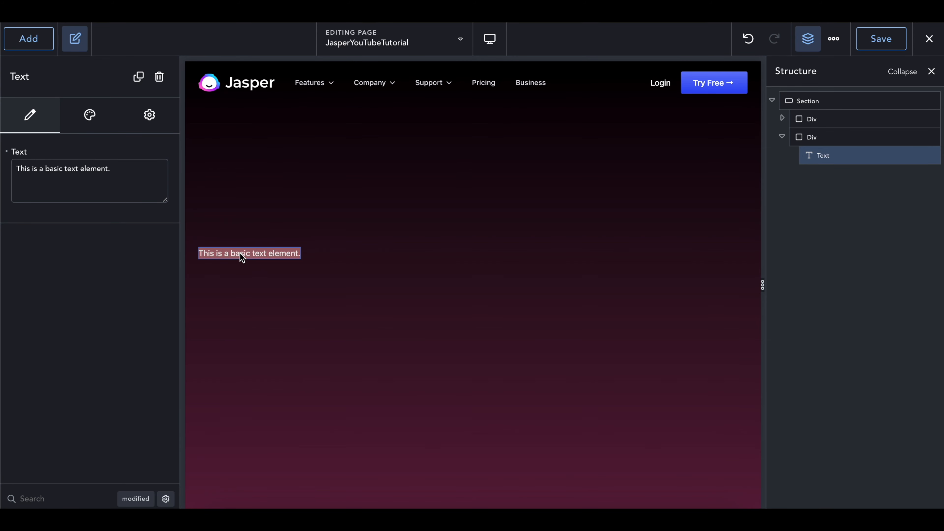
{"action": "key", "text": "ctrl+v"}
{"action": "left_click", "coordinate": [279, 281]}
{"action": "left_click", "coordinate": [249, 255]}
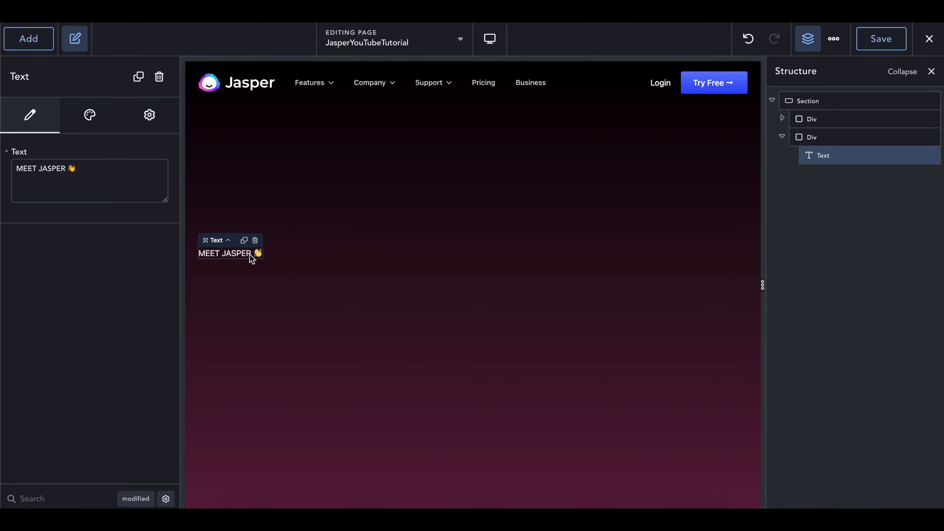
Add an Animated Heading below the "MEET JASPER 👋" text and delete its changing text "cool".
{"action": "left_click", "coordinate": [27, 49]}
{"action": "type", "text": "anim"}
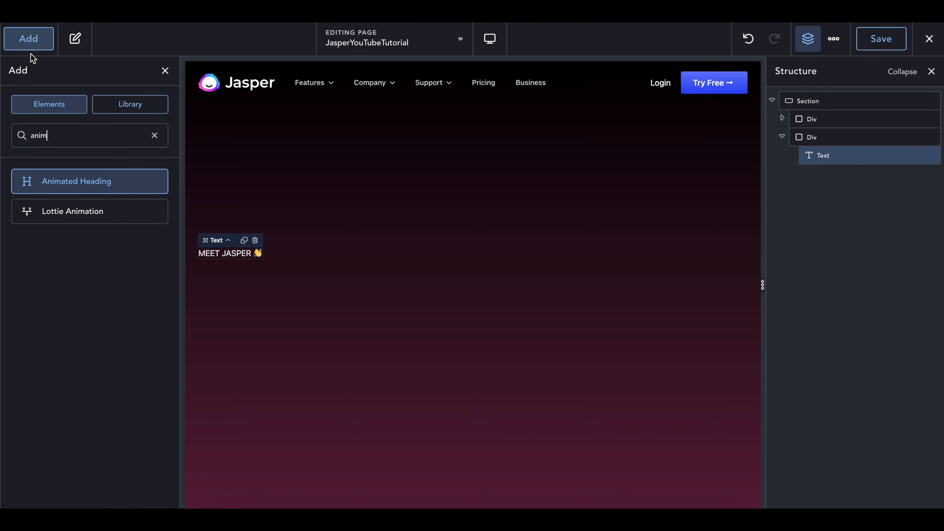
{"action": "left_click", "coordinate": [75, 181]}
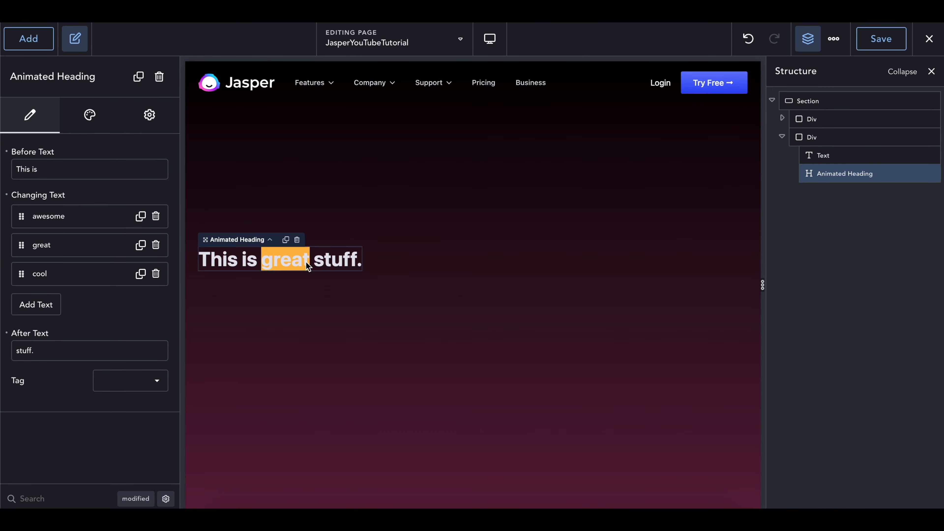
{"action": "left_click", "coordinate": [155, 273]}
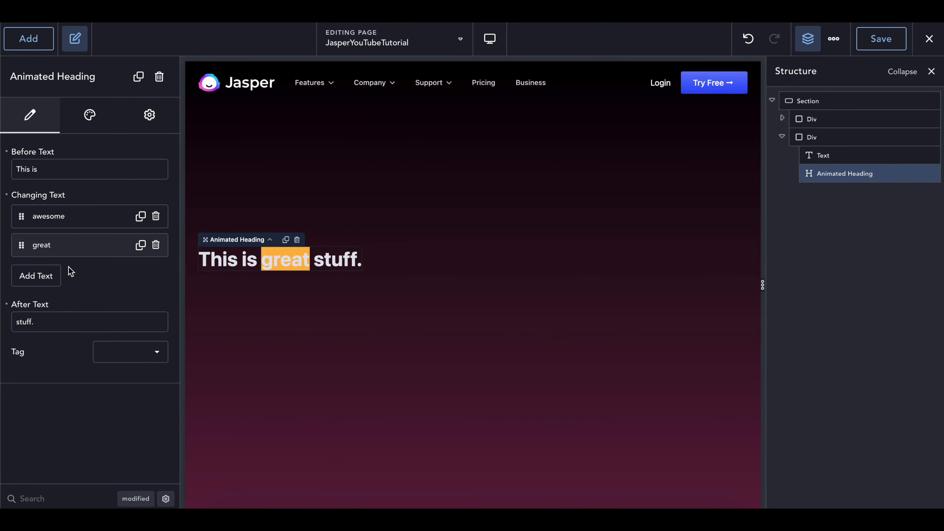
Clear the Animated Heading's after text and replace its before text with "Create amazing" copied from the Jasper homepage.
{"action": "left_click", "coordinate": [73, 316]}
{"action": "key", "text": "ctrl+a"}
{"action": "key", "text": "BackSpace"}
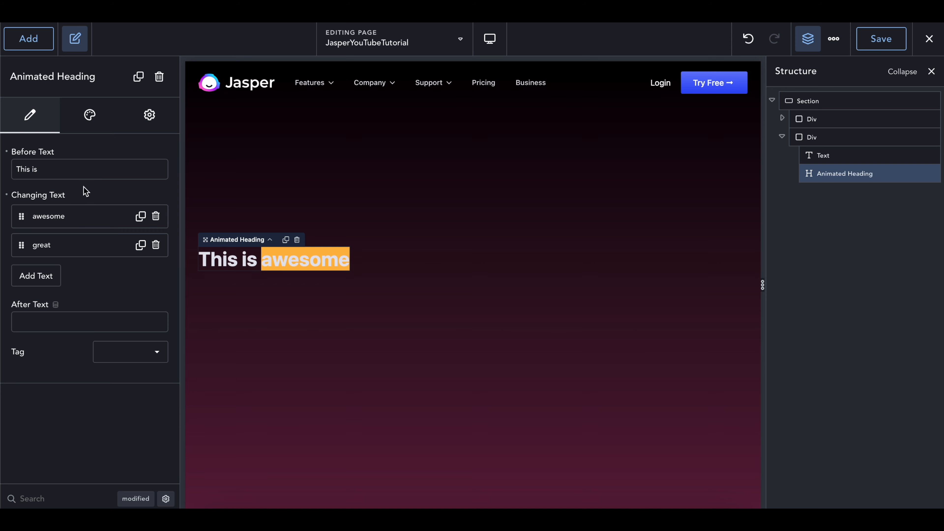
{"action": "left_click", "coordinate": [77, 170]}
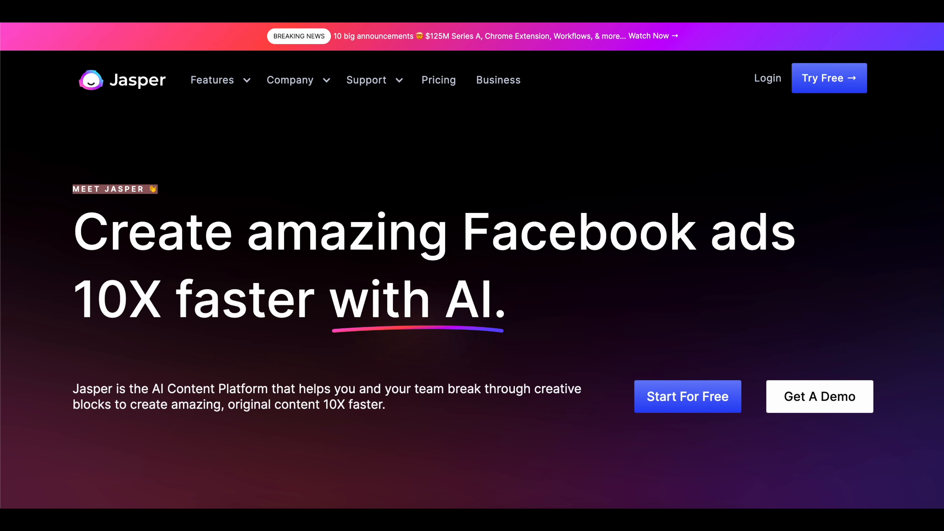
{"action": "left_click_drag", "start_coordinate": [56, 223], "coordinate": [450, 231]}
{"action": "key", "text": "ctrl+c"}
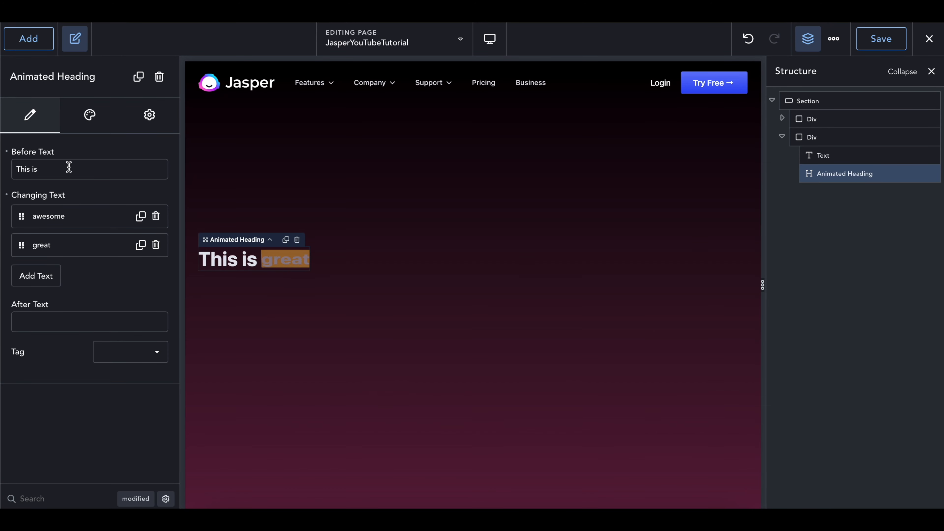
{"action": "key", "text": "ctrl+a"}
{"action": "key", "text": "ctrl+v"}
Rename the heading's two changing texts to "content" and "blogs", and add a third one reading "instagram copy".
{"action": "left_click", "coordinate": [55, 222]}
{"action": "double_click", "coordinate": [63, 265]}
{"action": "type", "text": "c"}
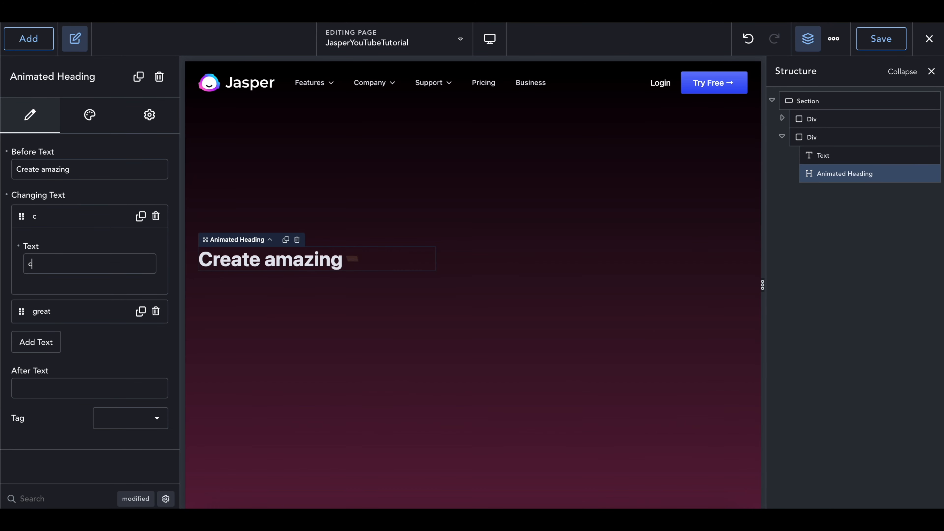
{"action": "type", "text": "ontent"}
{"action": "left_click", "coordinate": [69, 317]}
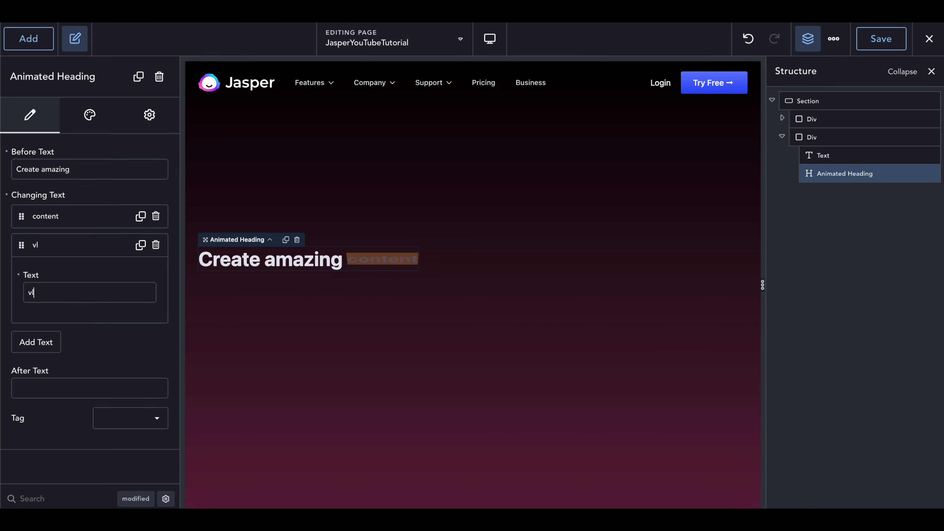
{"action": "type", "text": "blogs"}
{"action": "left_click", "coordinate": [51, 347]}
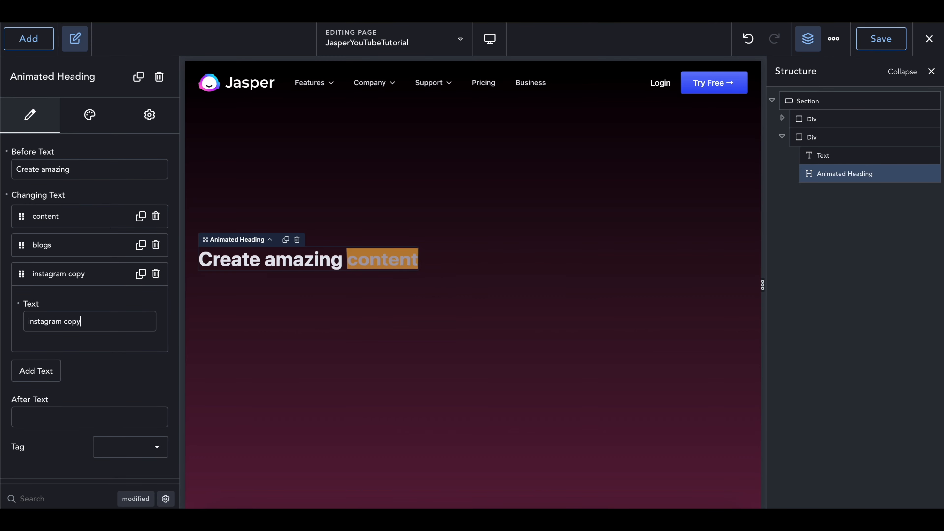
{"action": "left_click", "coordinate": [59, 282]}
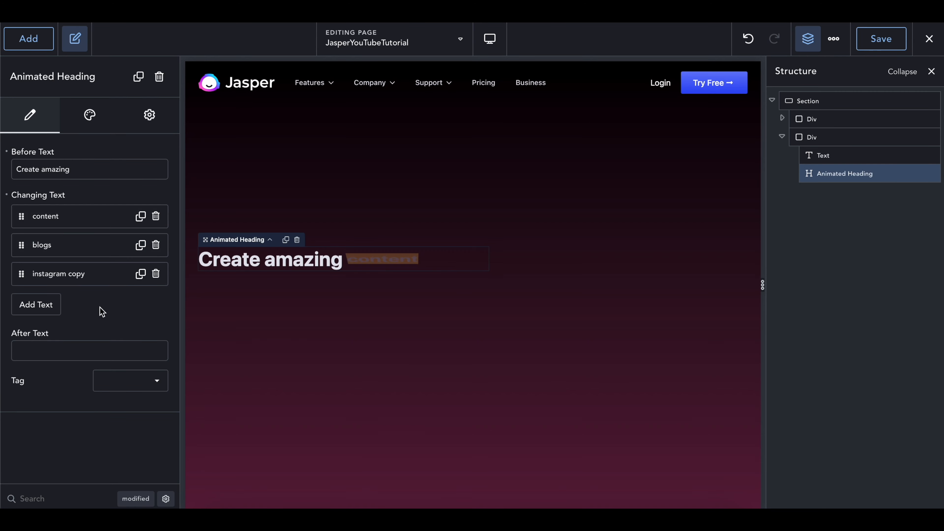
Add a fourth changing text "scripts" and shorten the third one to "copy".
{"action": "left_click", "coordinate": [38, 304]}
{"action": "left_click", "coordinate": [44, 348]}
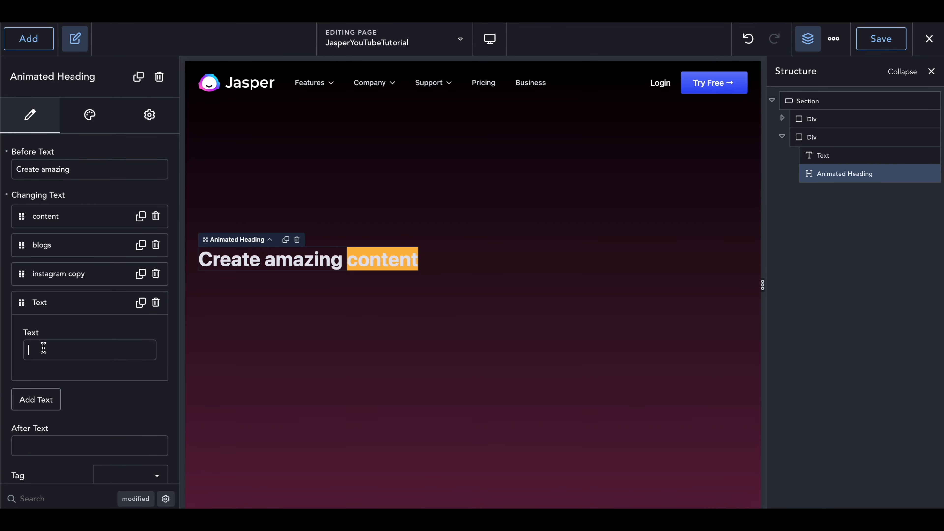
{"action": "type", "text": "scripts"}
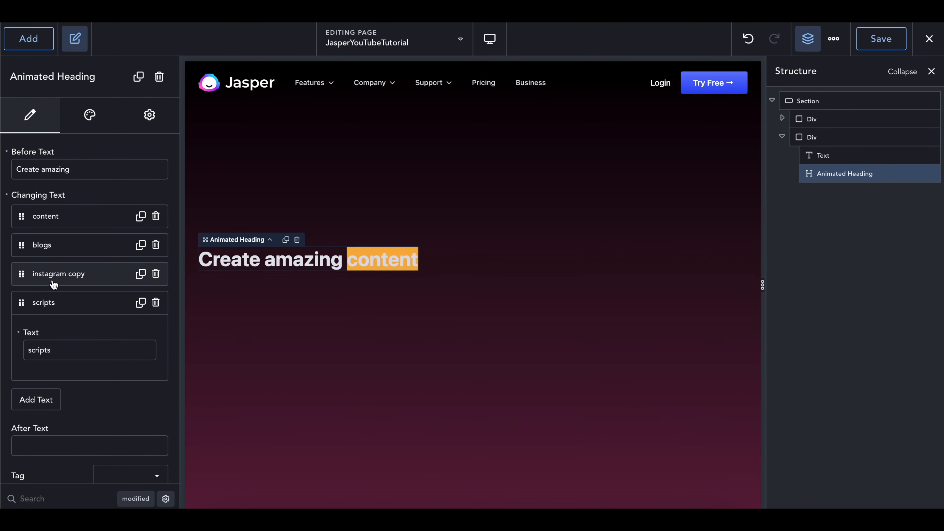
{"action": "left_click", "coordinate": [53, 275]}
{"action": "triple_click", "coordinate": [53, 322]}
{"action": "type", "text": "copy"}
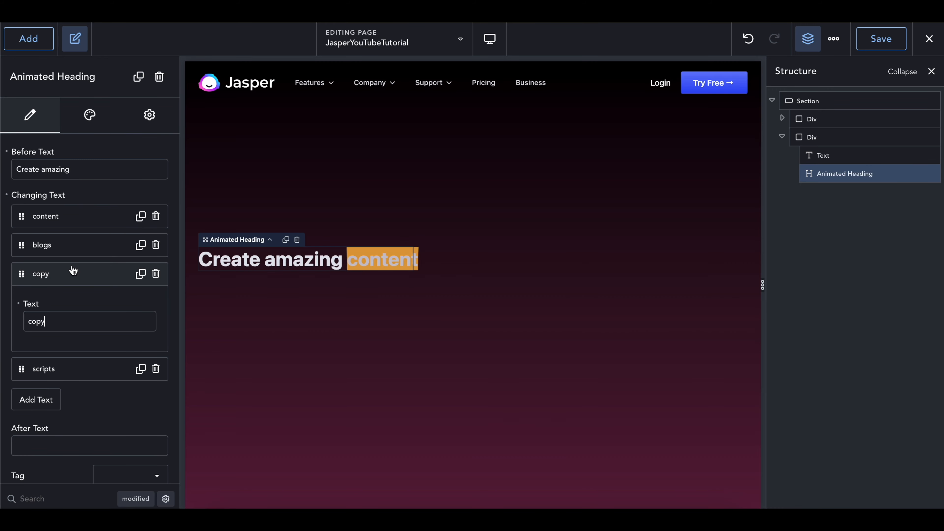
{"action": "left_click", "coordinate": [72, 274]}
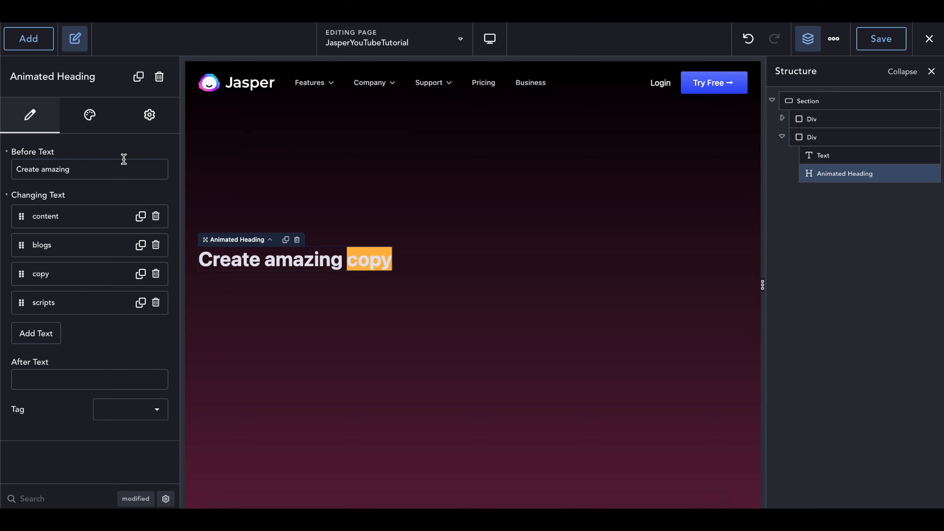
Try the Typing effect type on the Animated Heading and switch back to Rotating.
{"action": "left_click", "coordinate": [96, 125]}
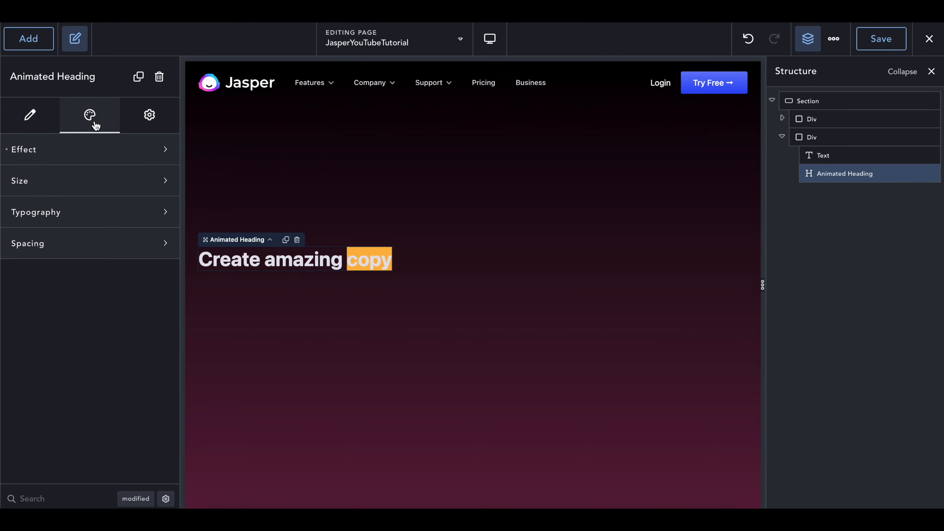
{"action": "left_click", "coordinate": [84, 155]}
{"action": "left_click", "coordinate": [143, 194]}
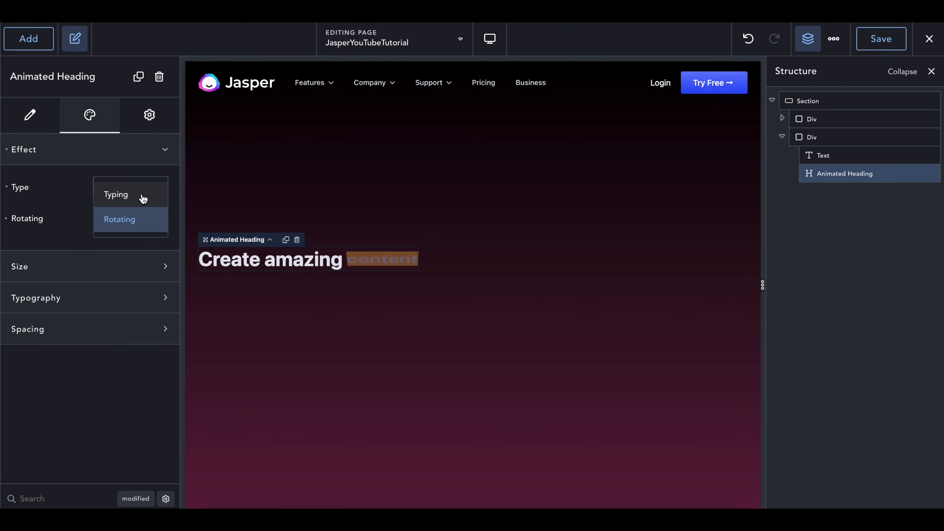
{"action": "left_click", "coordinate": [131, 198]}
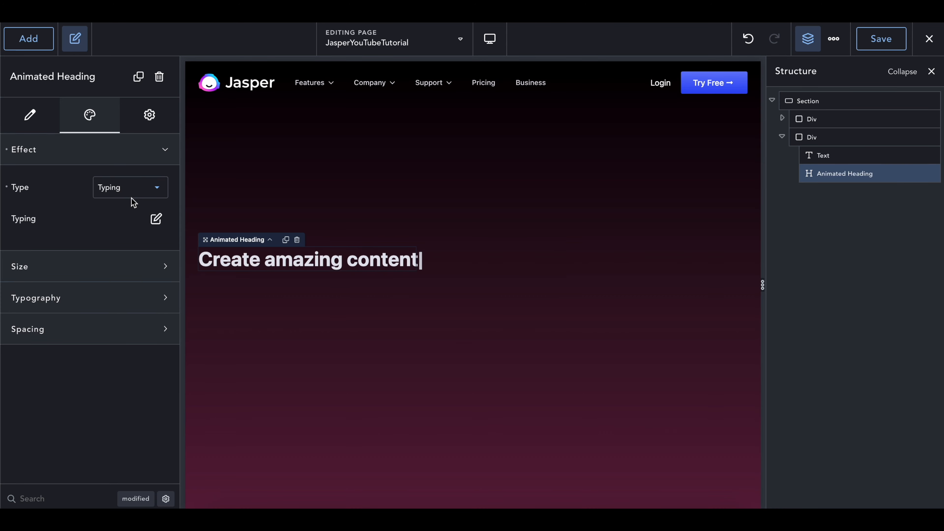
{"action": "left_click", "coordinate": [129, 193]}
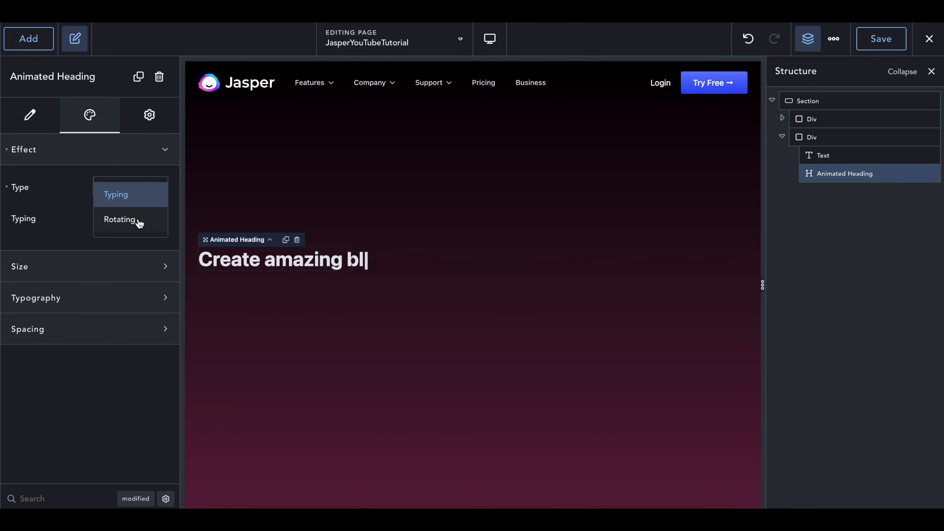
{"action": "left_click", "coordinate": [138, 220]}
Set the rotating effect's delay to 2000 and remove the orange background colour behind the changing text.
{"action": "left_click", "coordinate": [157, 220]}
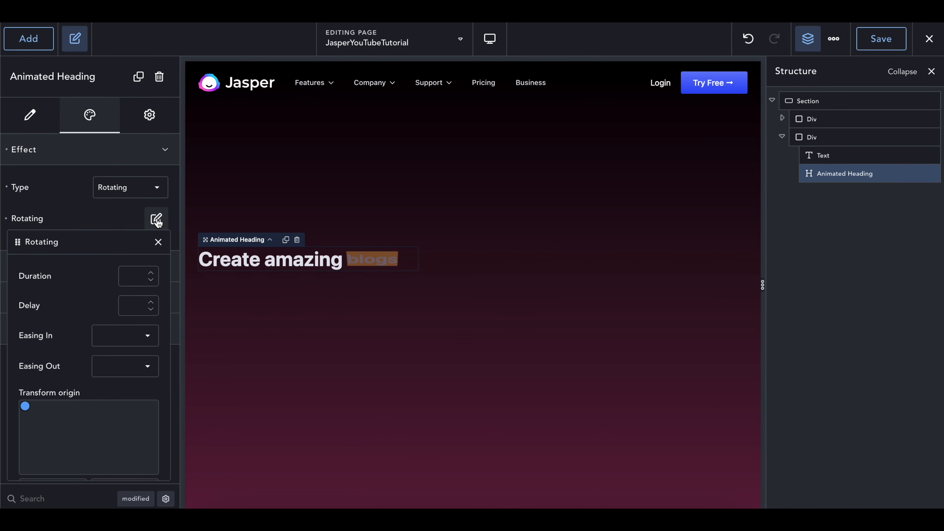
{"action": "scroll", "coordinate": [82, 331], "scroll_direction": "down", "scroll_amount": 2}
{"action": "scroll", "coordinate": [82, 332], "scroll_direction": "up", "scroll_amount": 2}
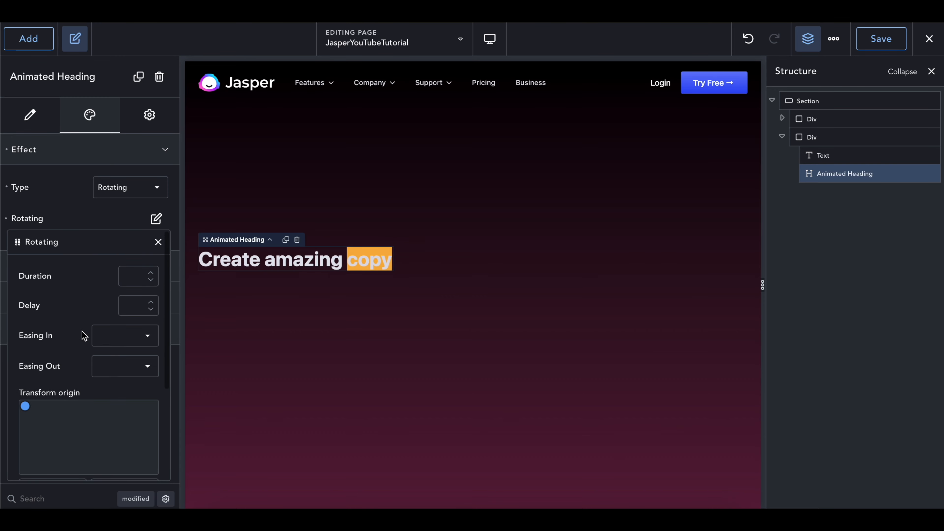
{"action": "scroll", "coordinate": [82, 331], "scroll_direction": "down", "scroll_amount": 1}
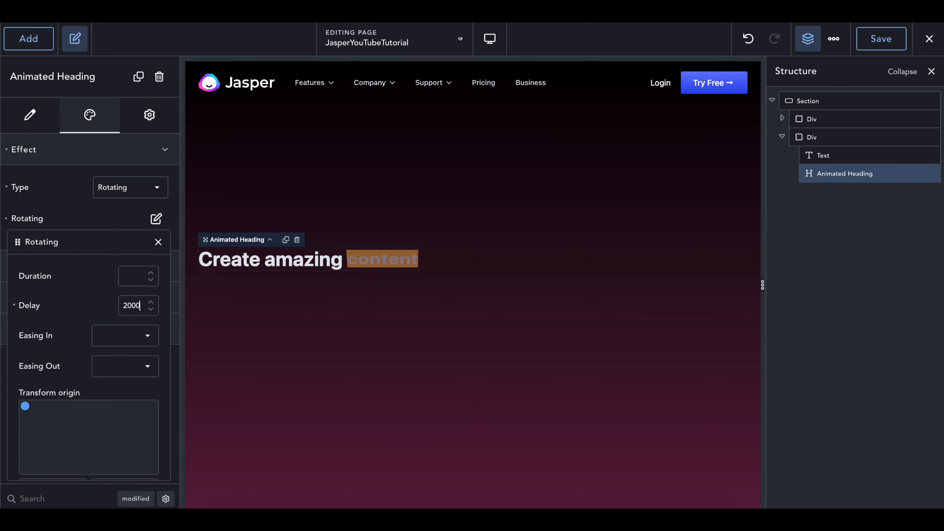
{"action": "scroll", "coordinate": [136, 332], "scroll_direction": "down", "scroll_amount": 4}
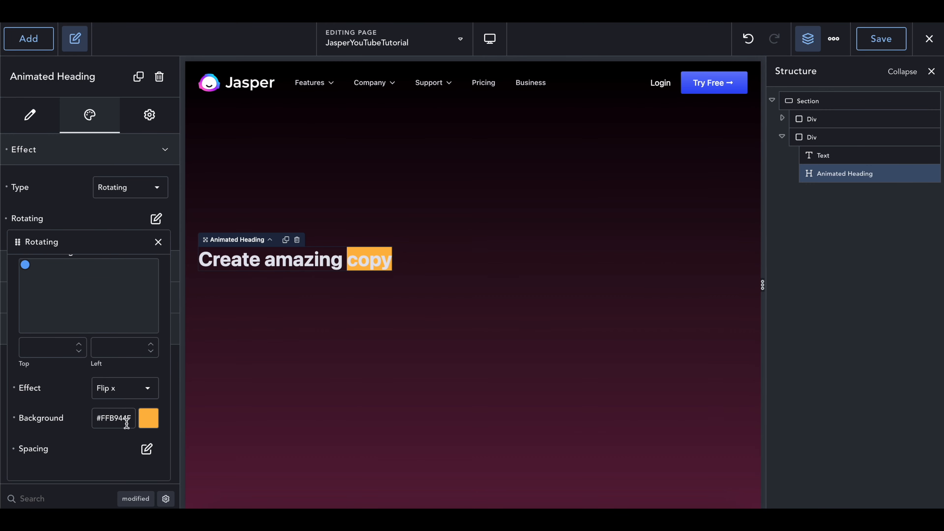
{"action": "key", "text": "BackSpace"}
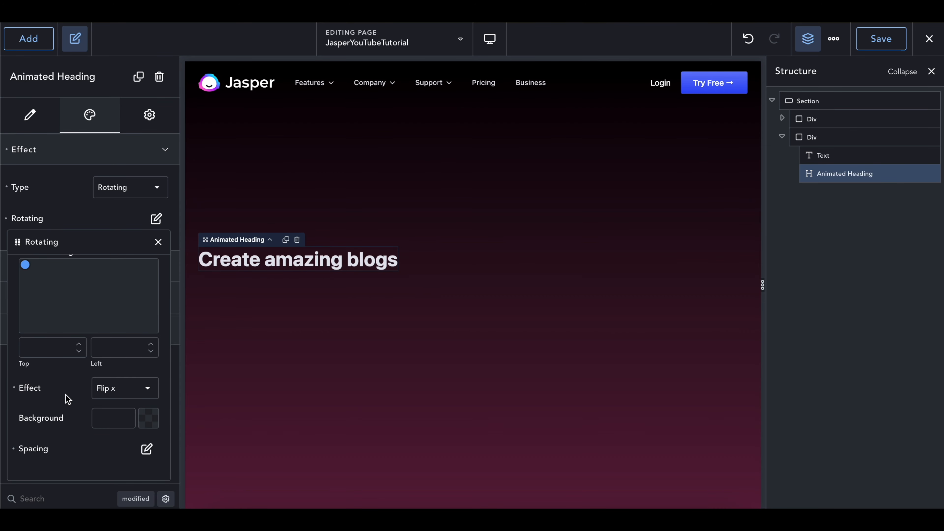
Try the Rotate and Zoom in effects for the heading's rotating text.
{"action": "left_click", "coordinate": [119, 391]}
{"action": "scroll", "coordinate": [124, 409], "scroll_direction": "down", "scroll_amount": 2}
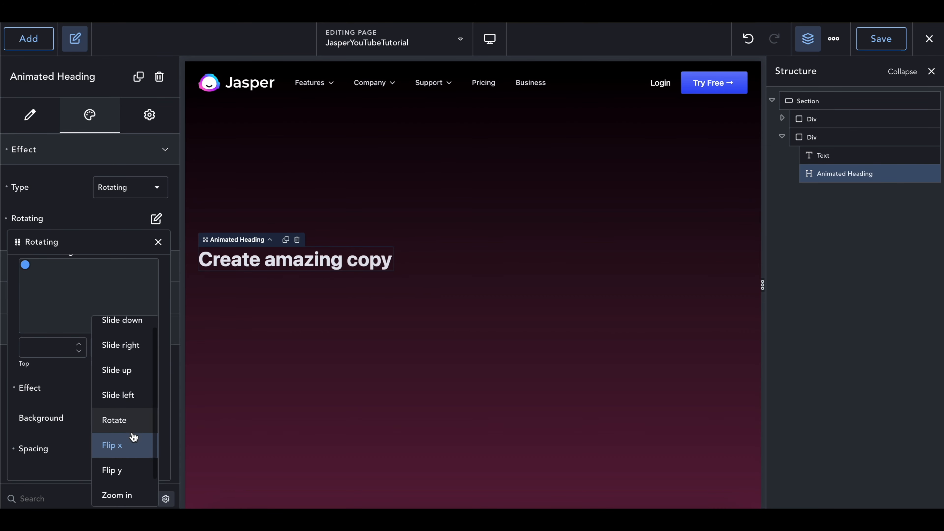
{"action": "left_click", "coordinate": [127, 388]}
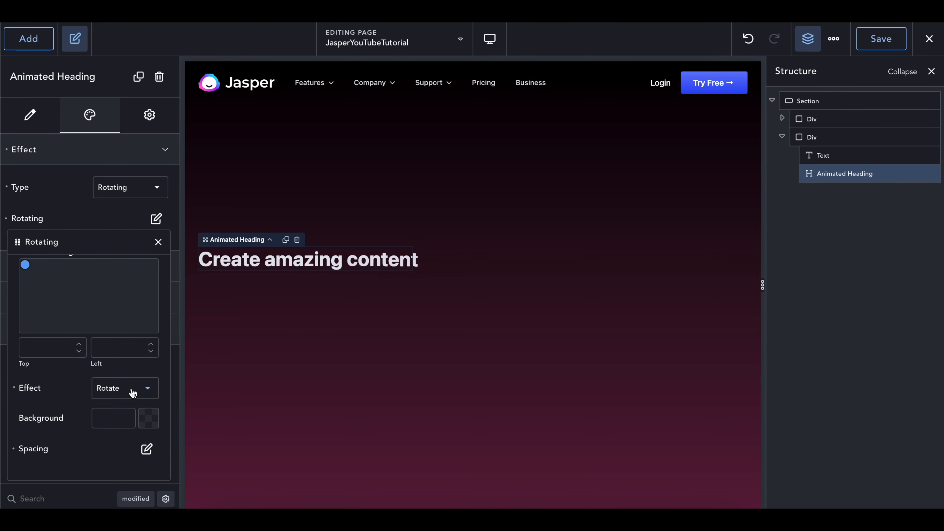
{"action": "left_click", "coordinate": [130, 391]}
{"action": "left_click", "coordinate": [129, 469]}
Set the rotating text's effect to Slide up and close the rotating settings.
{"action": "left_click", "coordinate": [136, 391]}
{"action": "scroll", "coordinate": [138, 393], "scroll_direction": "up", "scroll_amount": 1}
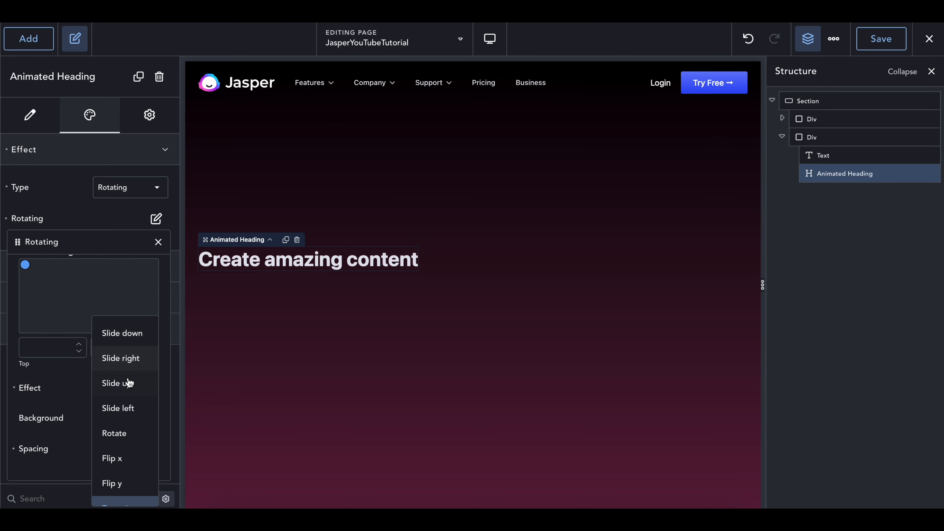
{"action": "left_click", "coordinate": [128, 382]}
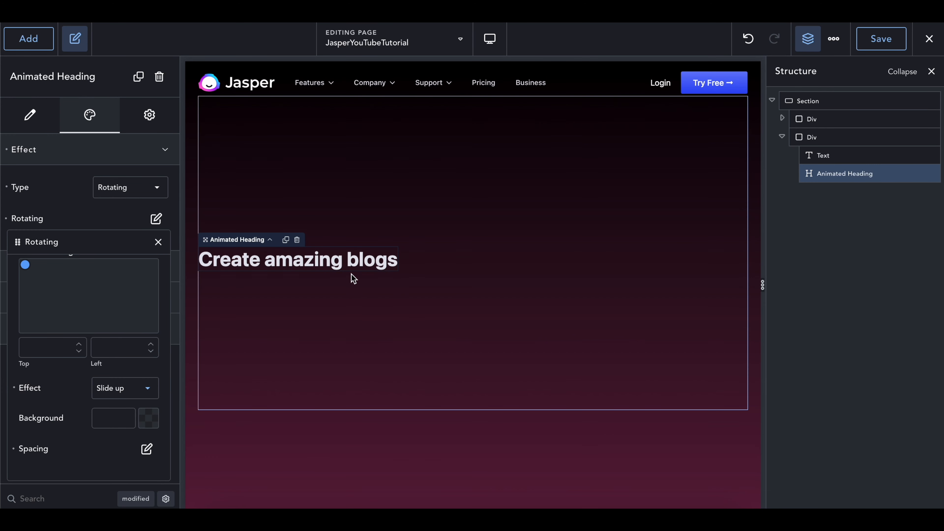
{"action": "left_click", "coordinate": [158, 242]}
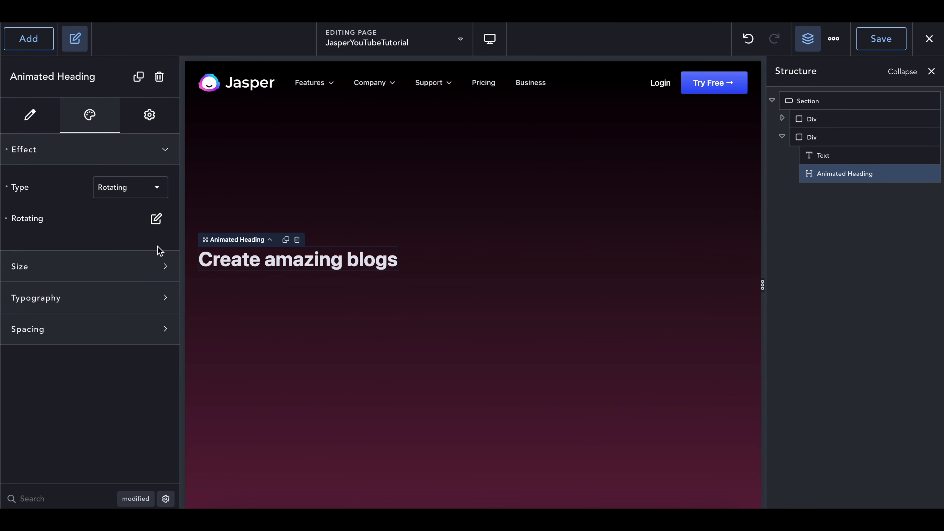
Review the rotating effect's timing settings and the available Easing In options.
{"action": "left_click", "coordinate": [156, 218]}
{"action": "scroll", "coordinate": [139, 327], "scroll_direction": "up", "scroll_amount": 5}
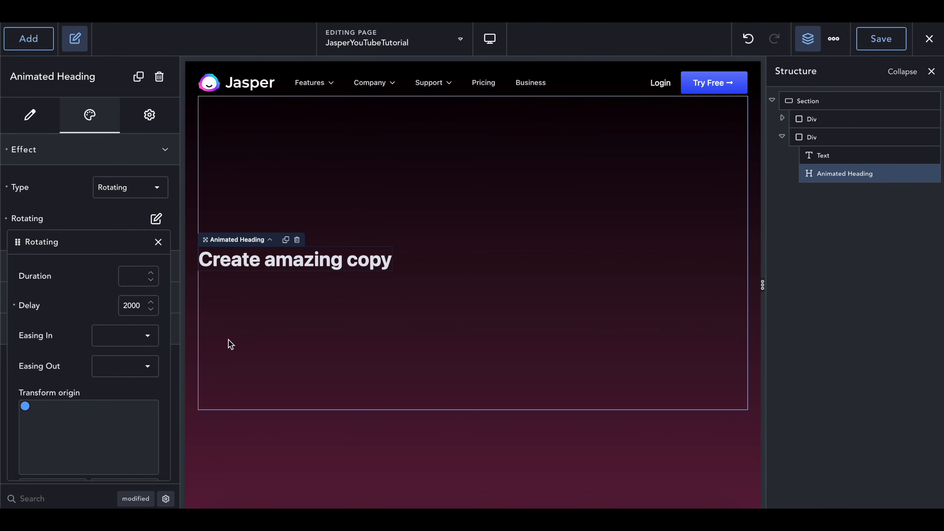
{"action": "left_click", "coordinate": [112, 343]}
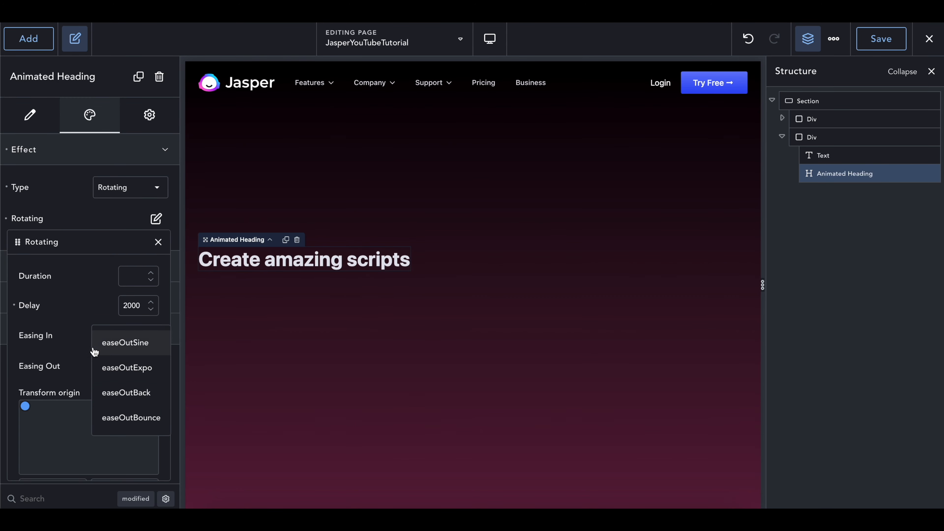
{"action": "left_click", "coordinate": [53, 359]}
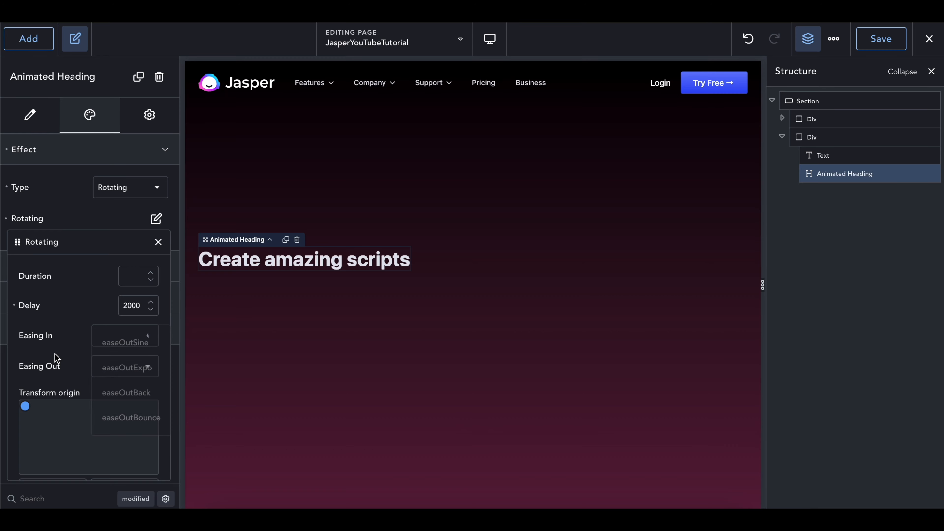
{"action": "left_click", "coordinate": [158, 243]}
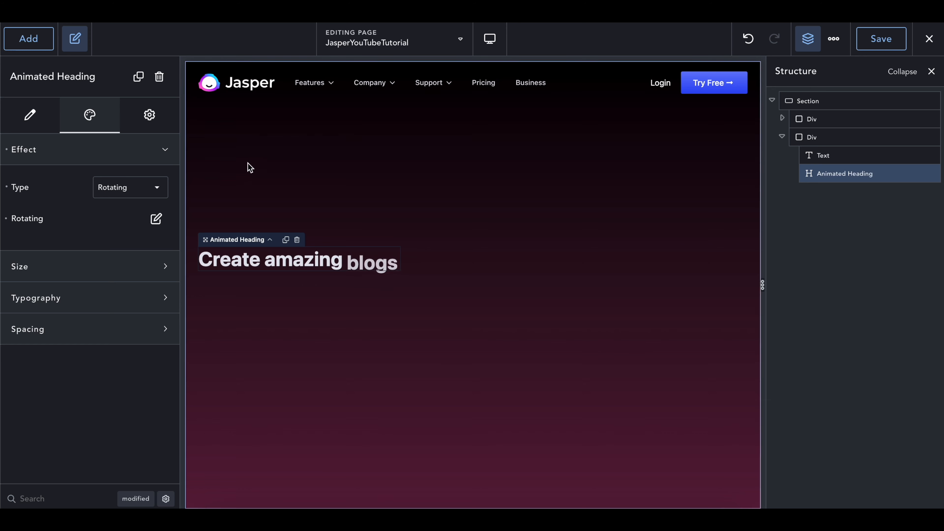
Switch to the Jasper homepage and select "10X faster" in the hero heading's second line.
{"action": "left_click", "coordinate": [224, 10]}
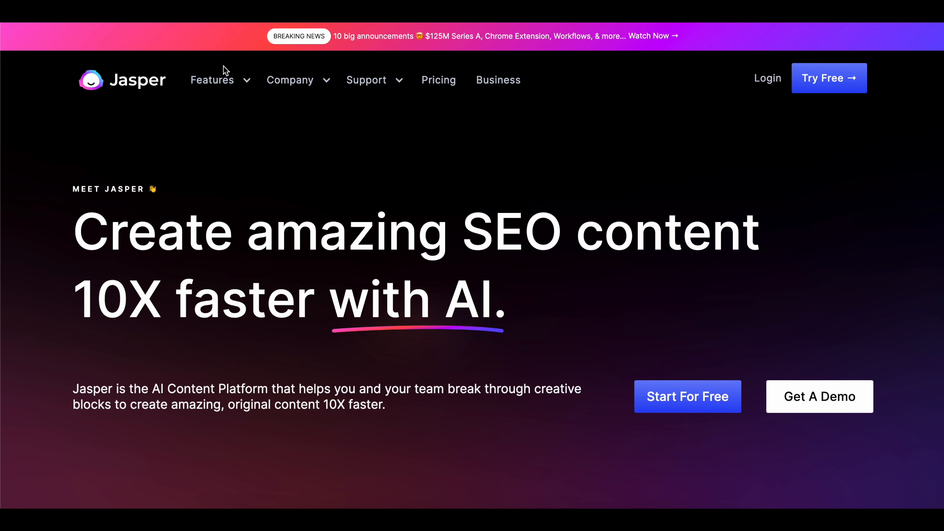
{"action": "left_click_drag", "start_coordinate": [85, 303], "coordinate": [502, 310]}
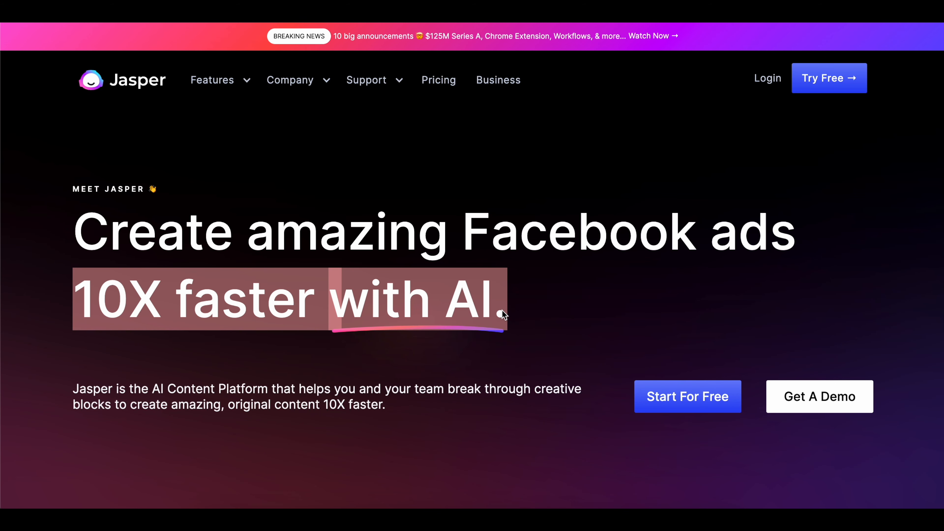
{"action": "left_click_drag", "start_coordinate": [74, 303], "coordinate": [332, 312]}
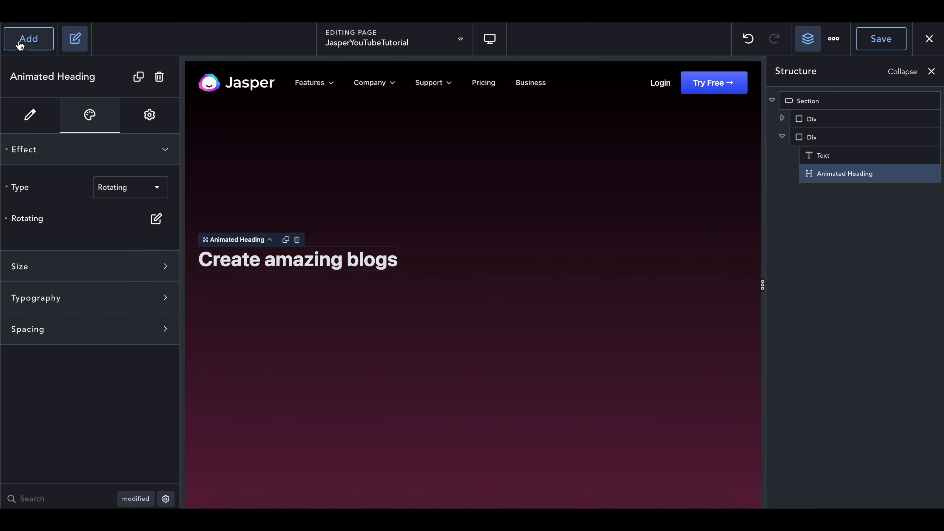
Add a Dual Heading element beneath the animated heading in the hero section.
{"action": "left_click", "coordinate": [22, 38]}
{"action": "type", "text": "dual"}
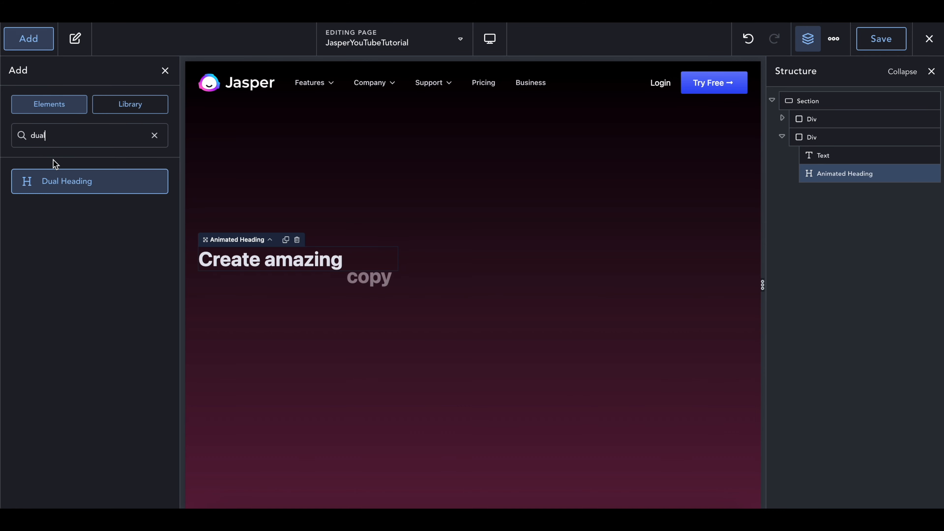
{"action": "left_click", "coordinate": [60, 182]}
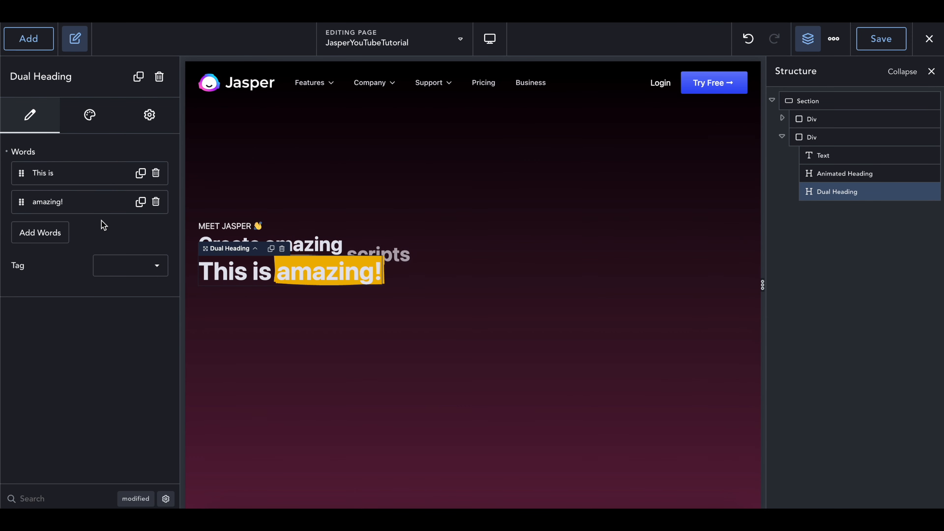
Set the Dual Heading's two word items to "10x faster" and "with AI".
{"action": "left_click", "coordinate": [74, 181]}
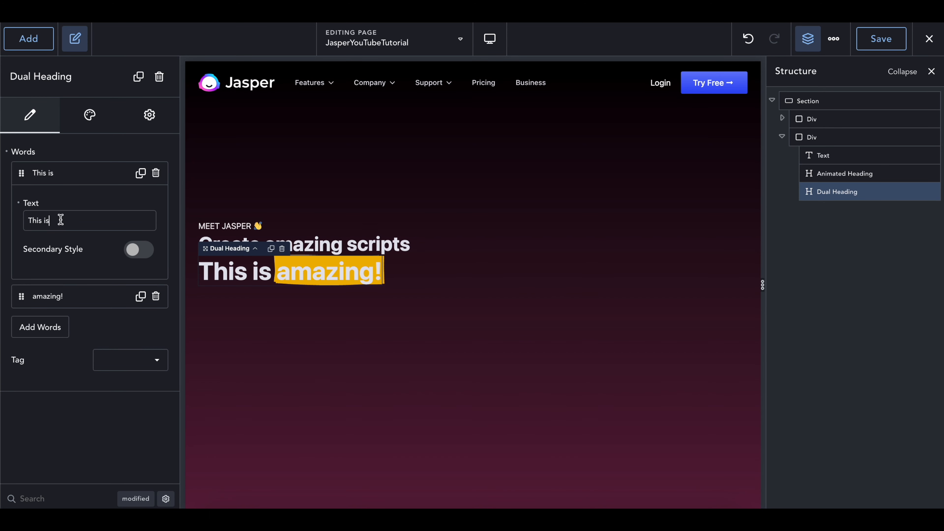
{"action": "triple_click", "coordinate": [59, 219]}
{"action": "type", "text": "10"}
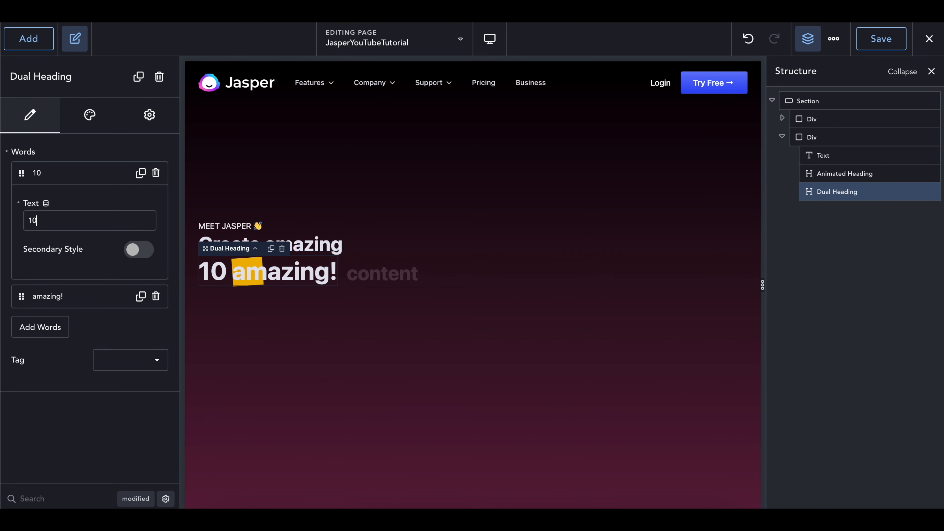
{"action": "type", "text": "x faster"}
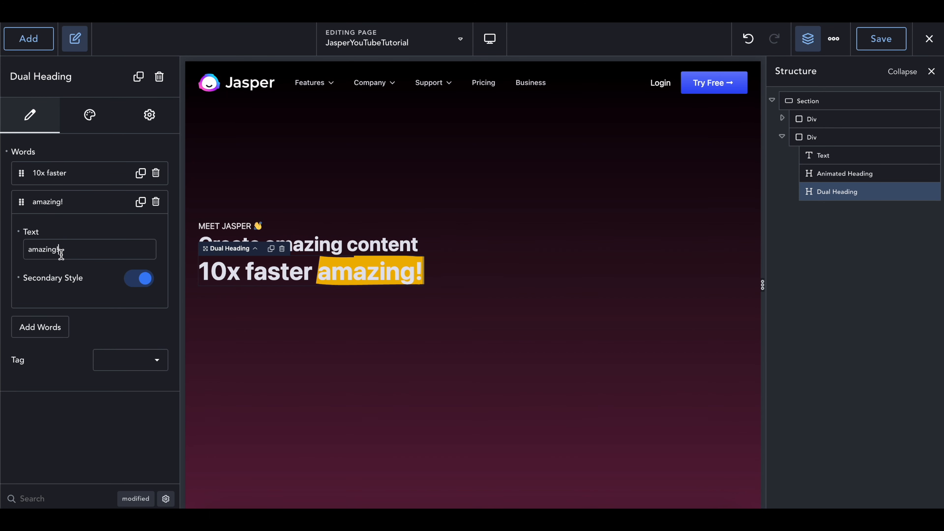
{"action": "key", "text": "ctrl+a"}
{"action": "type", "text": "with AI"}
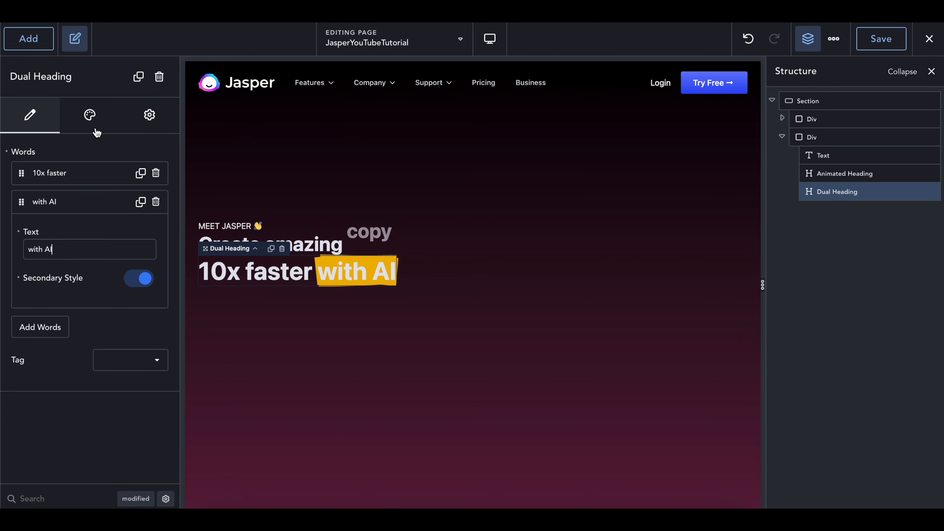
{"action": "left_click", "coordinate": [63, 206]}
Set the Dual Heading's width to 50%.
{"action": "left_click", "coordinate": [86, 131]}
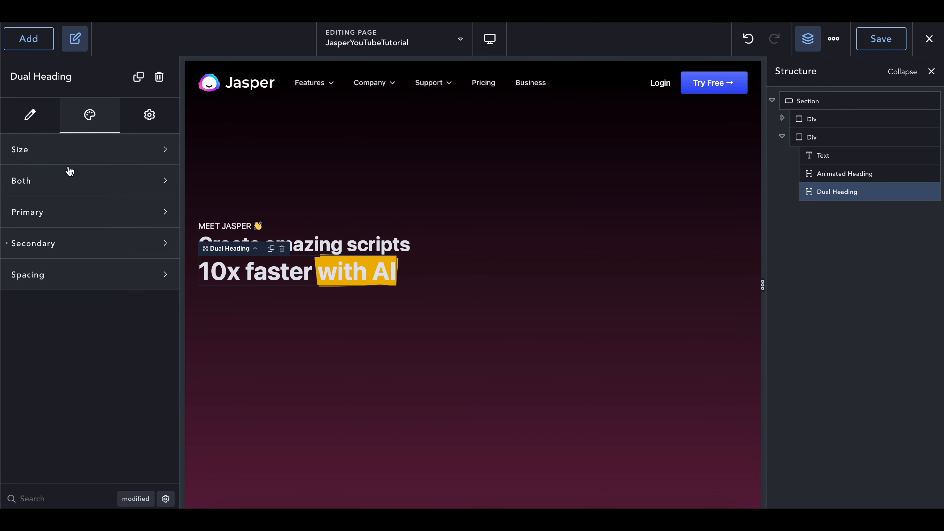
{"action": "left_click", "coordinate": [75, 156]}
{"action": "left_click", "coordinate": [76, 158]}
{"action": "left_click", "coordinate": [75, 184]}
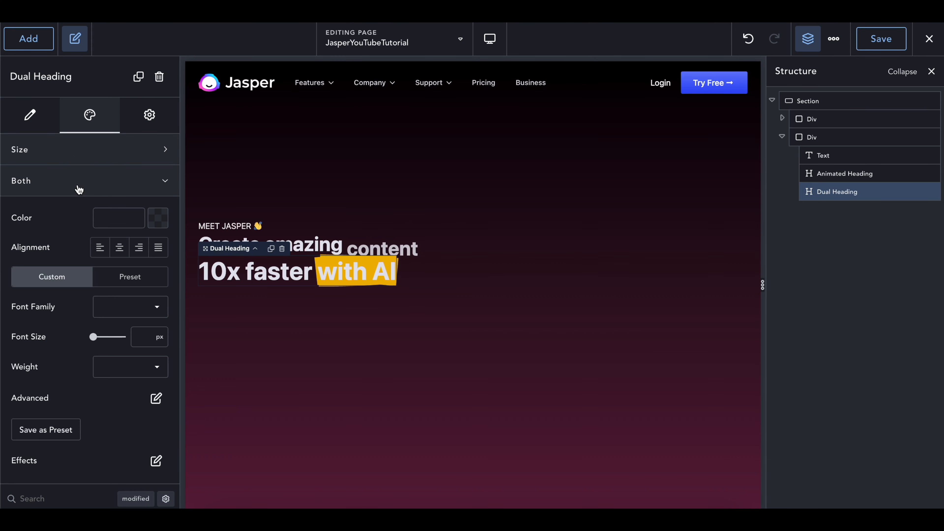
{"action": "left_click", "coordinate": [75, 181]}
{"action": "left_click", "coordinate": [74, 160]}
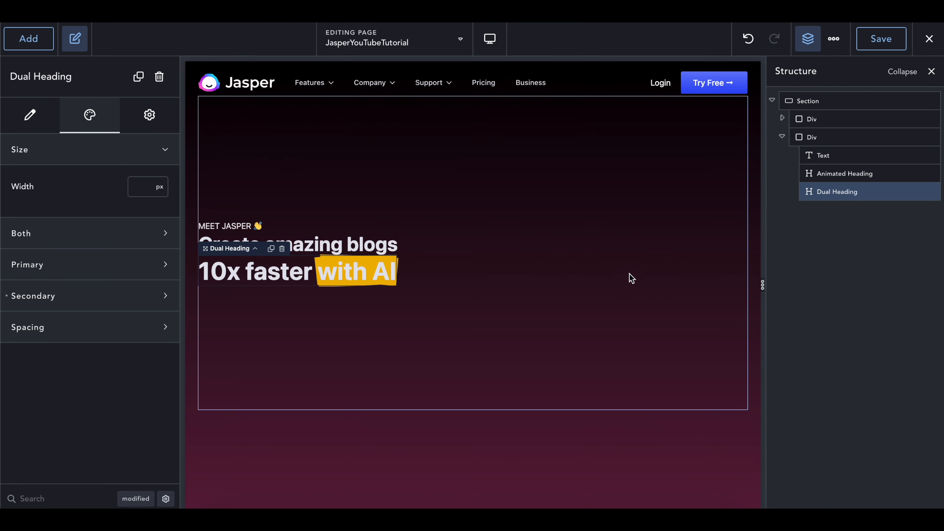
{"action": "left_click", "coordinate": [158, 187]}
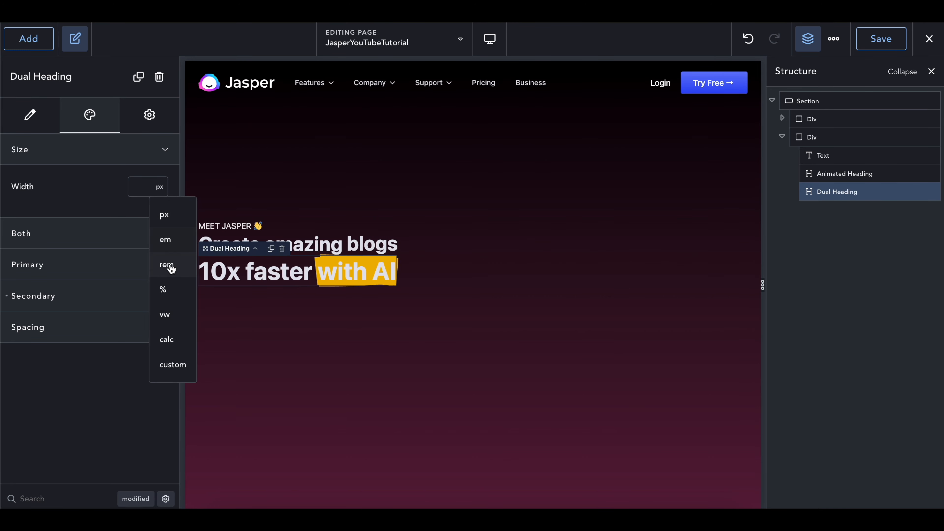
{"action": "left_click", "coordinate": [169, 290]}
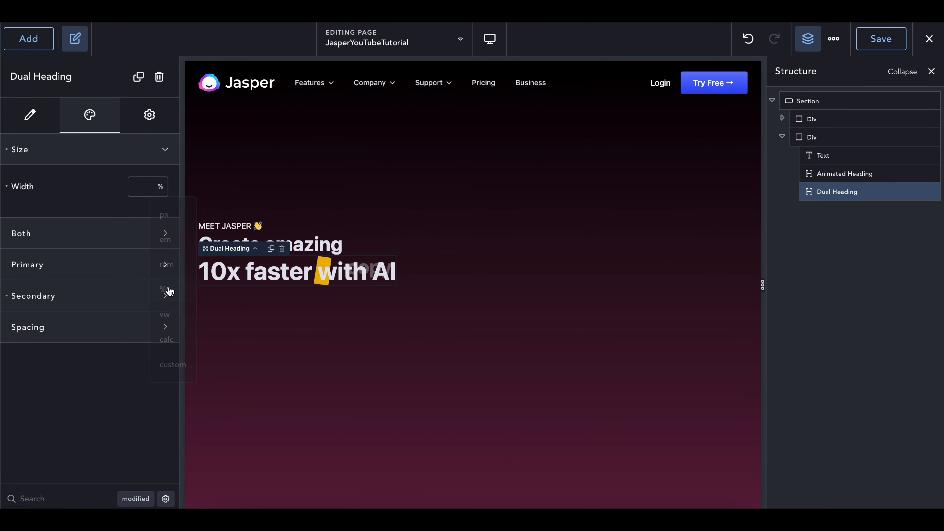
{"action": "left_click", "coordinate": [143, 190]}
{"action": "type", "text": "50"}
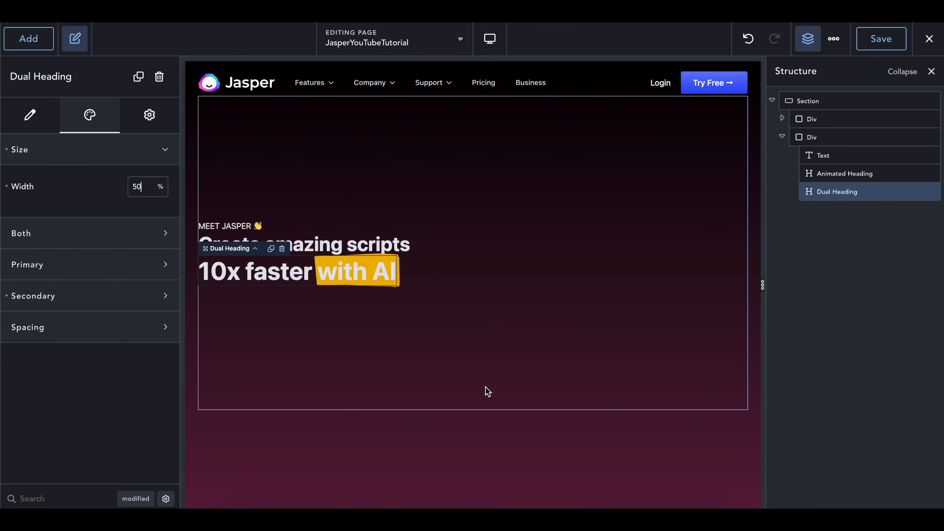
Set the Animated Heading's width to 50%.
{"action": "left_click", "coordinate": [325, 242]}
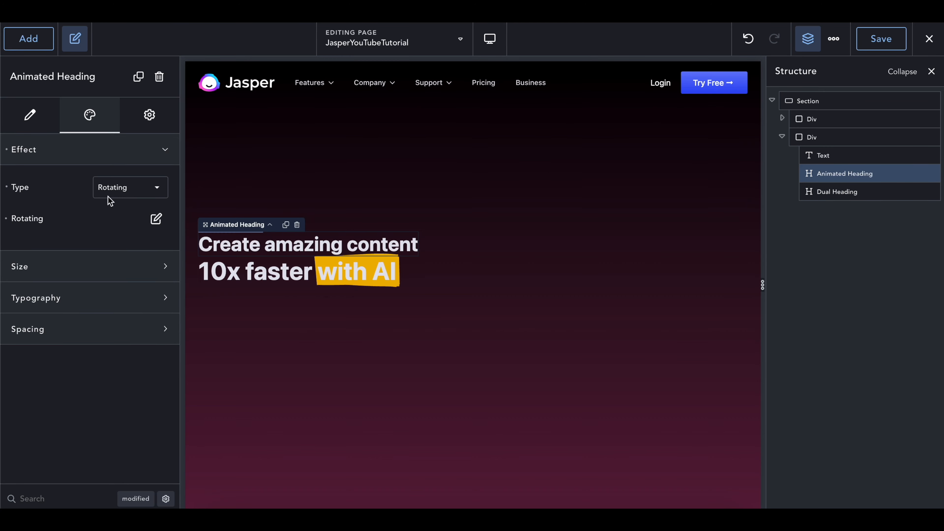
{"action": "left_click", "coordinate": [77, 269]}
{"action": "left_click", "coordinate": [159, 305]}
{"action": "left_click", "coordinate": [166, 340]}
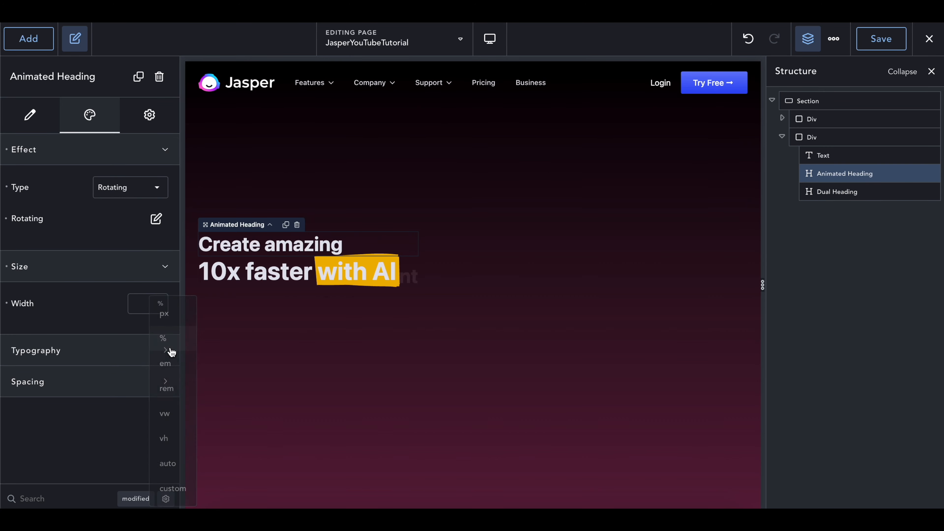
{"action": "left_click", "coordinate": [149, 312]}
{"action": "type", "text": "50"}
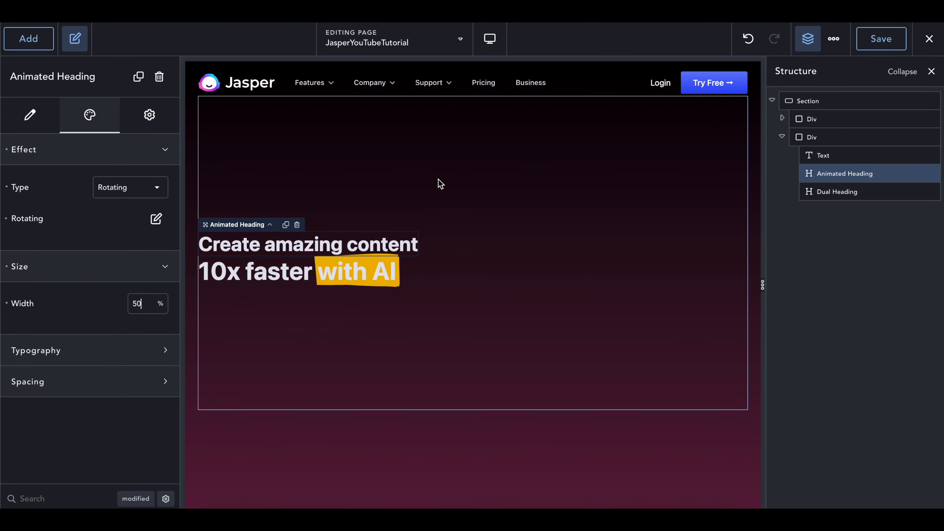
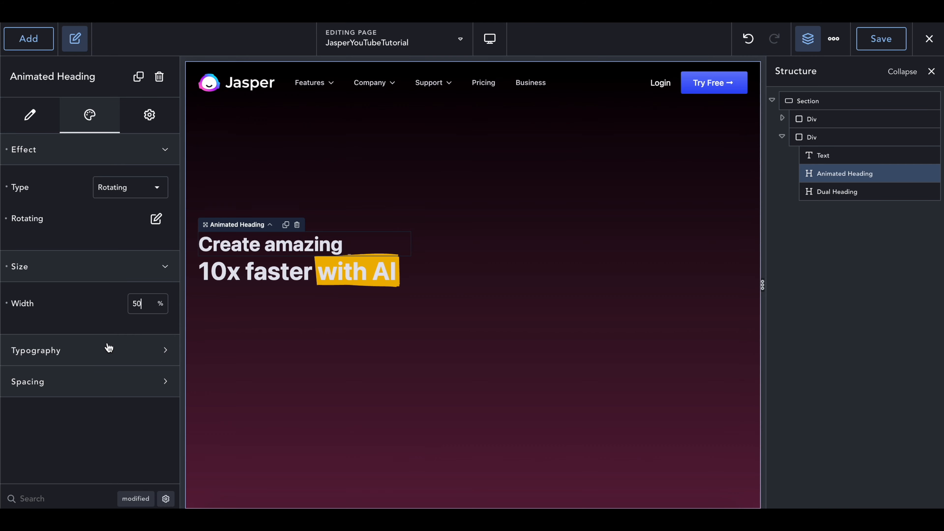
Try a 10% width on the Animated Heading and set it back to 50%.
{"action": "double_click", "coordinate": [144, 298]}
{"action": "type", "text": "10"}
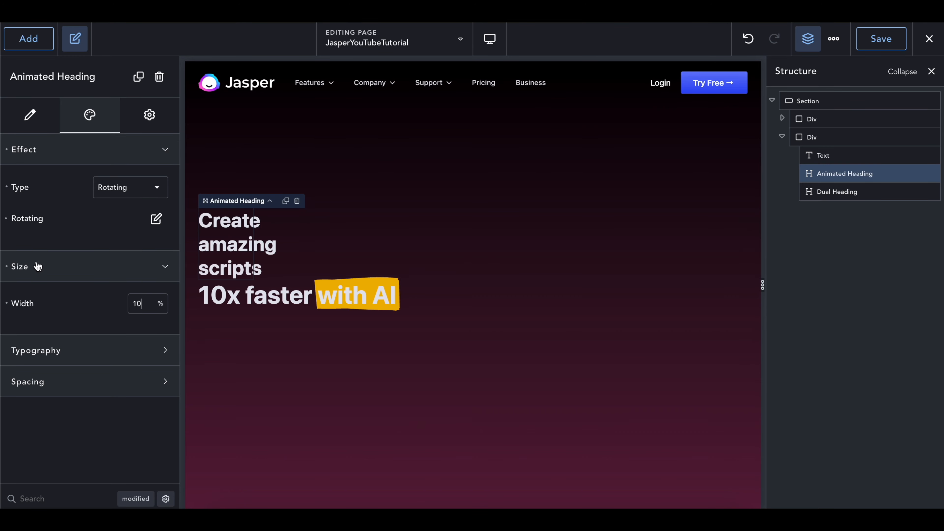
{"action": "type", "text": "50"}
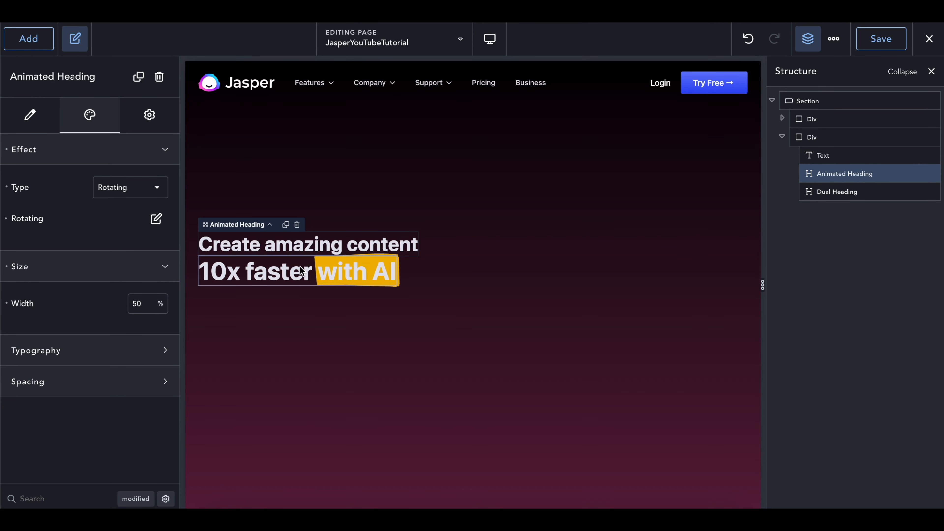
Examine the typography and annotation effect options for the Dual Heading's secondary words.
{"action": "left_click", "coordinate": [280, 274]}
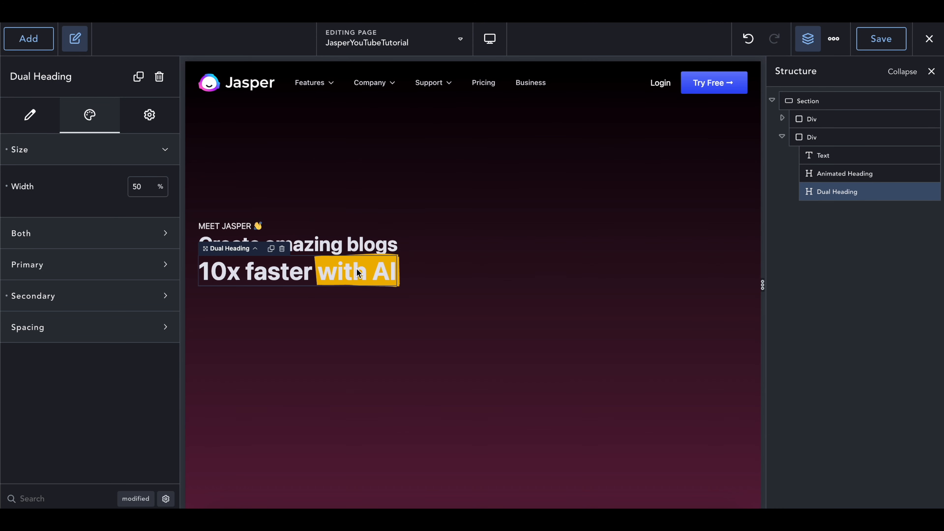
{"action": "left_click", "coordinate": [144, 298]}
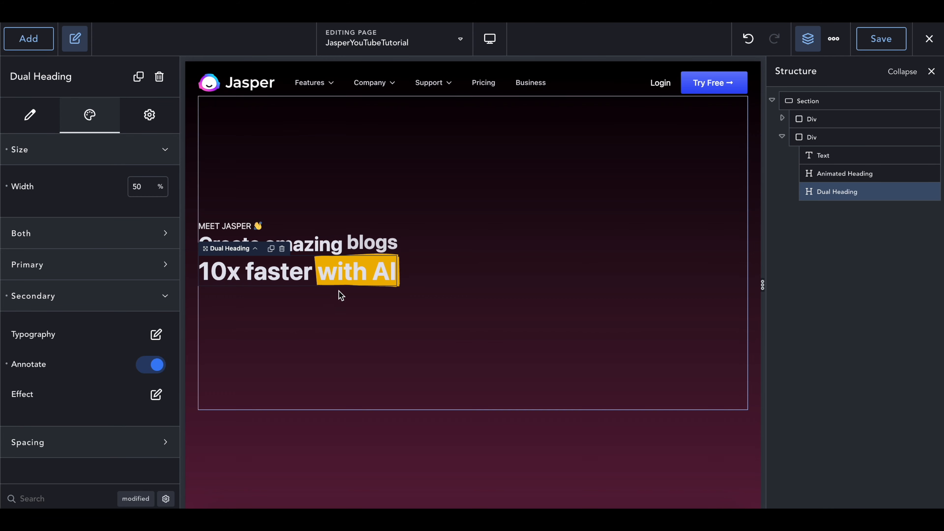
{"action": "left_click", "coordinate": [156, 335]}
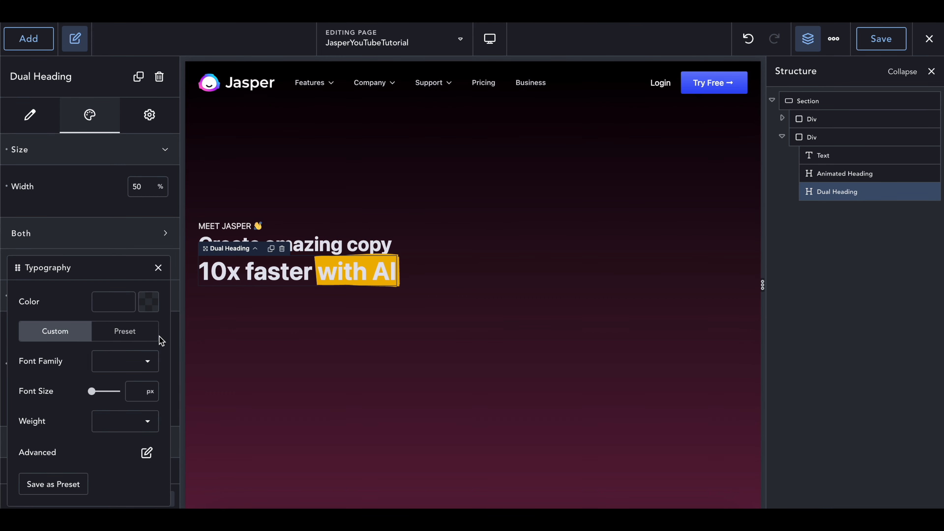
{"action": "left_click", "coordinate": [147, 303]}
{"action": "left_click", "coordinate": [145, 304]}
{"action": "scroll", "coordinate": [122, 378], "scroll_direction": "down", "scroll_amount": 1}
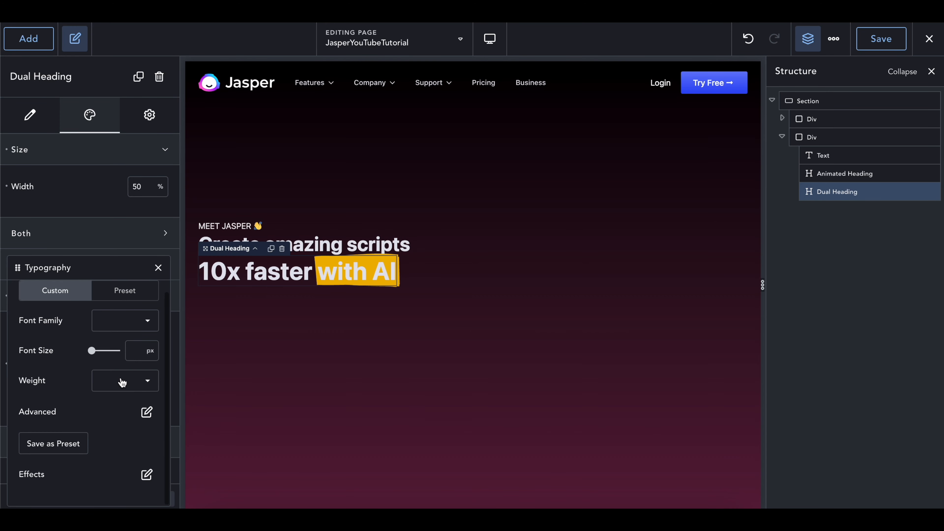
{"action": "left_click", "coordinate": [158, 268]}
{"action": "left_click", "coordinate": [153, 393]}
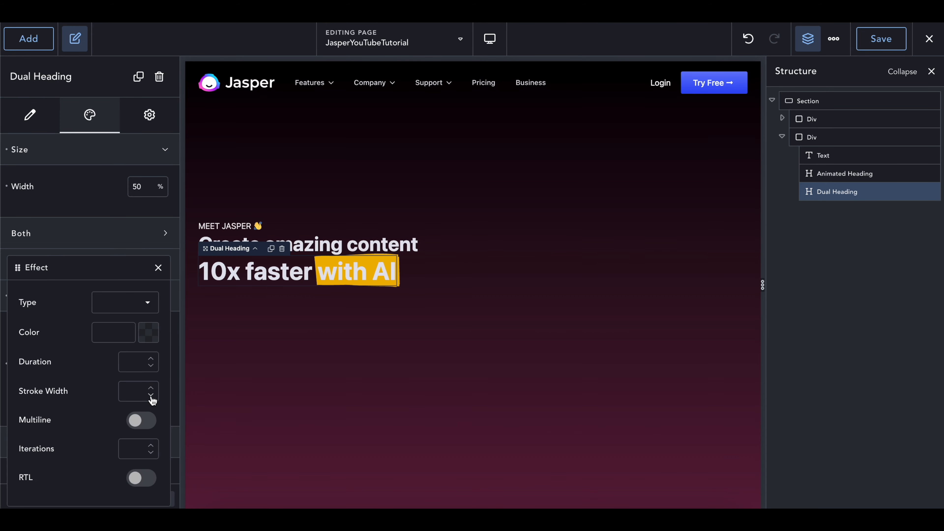
{"action": "left_click", "coordinate": [155, 275]}
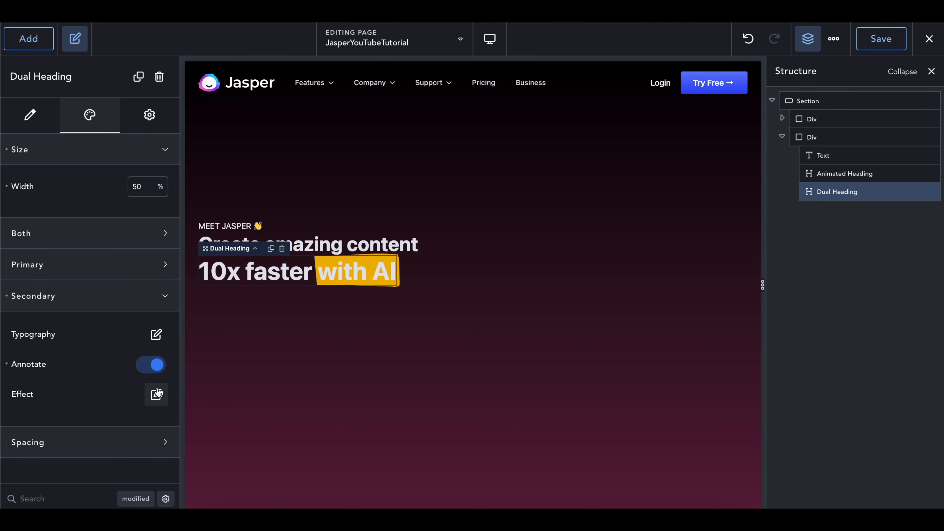
{"action": "left_click", "coordinate": [156, 335]}
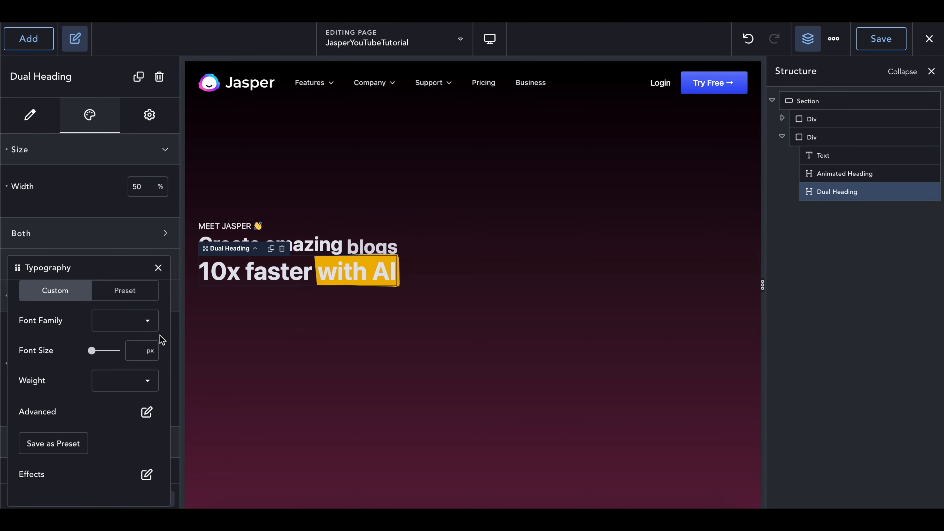
{"action": "left_click", "coordinate": [158, 269]}
Turn off Annotate for the Dual Heading's secondary words "with AI" and underline them with a text decoration.
{"action": "left_click", "coordinate": [150, 365]}
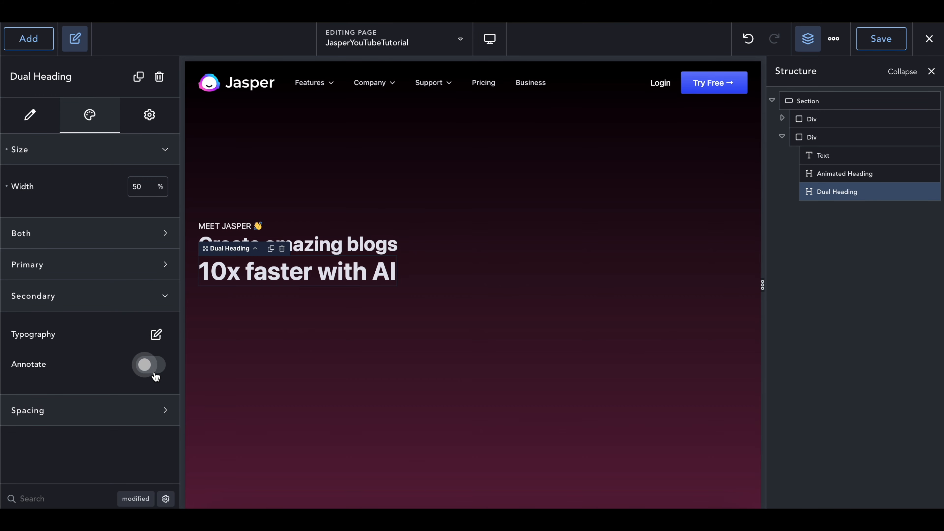
{"action": "left_click", "coordinate": [154, 334]}
{"action": "scroll", "coordinate": [136, 335], "scroll_direction": "up", "scroll_amount": 1}
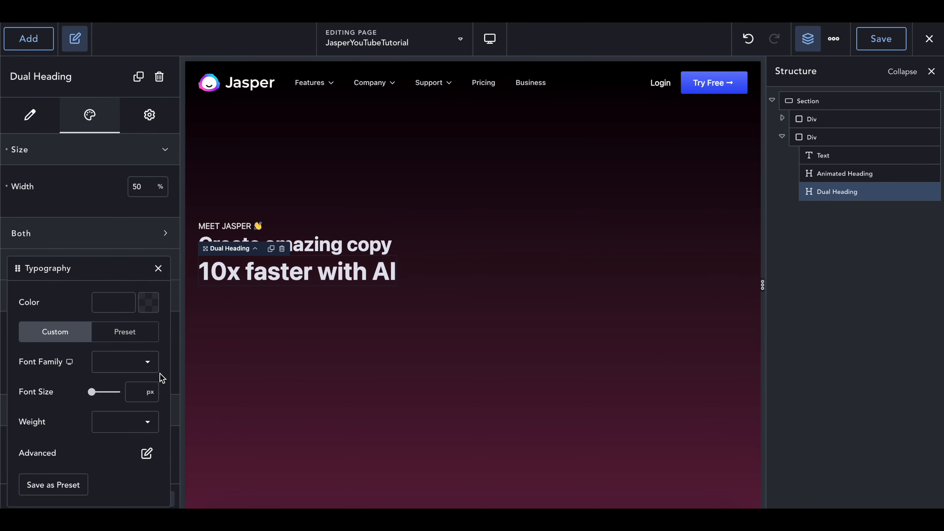
{"action": "left_click", "coordinate": [147, 452]}
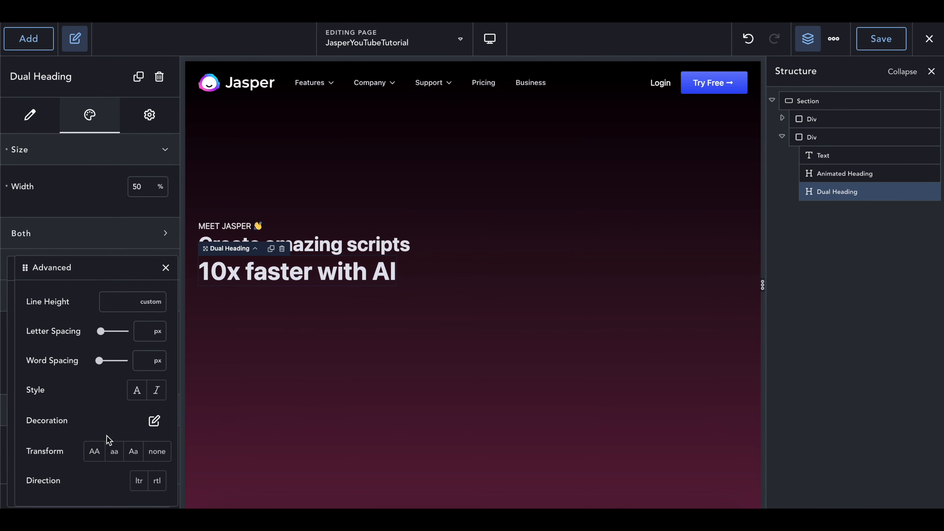
{"action": "left_click", "coordinate": [154, 422]}
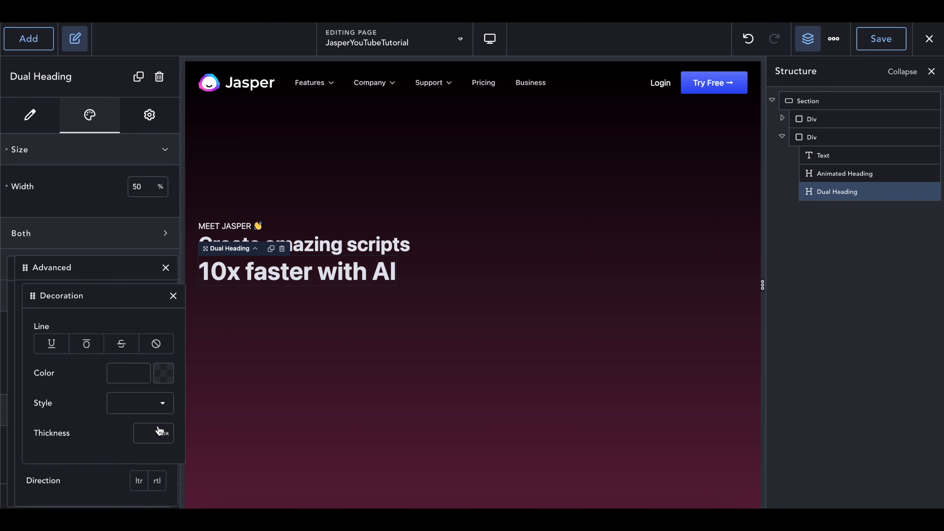
{"action": "left_click", "coordinate": [56, 345]}
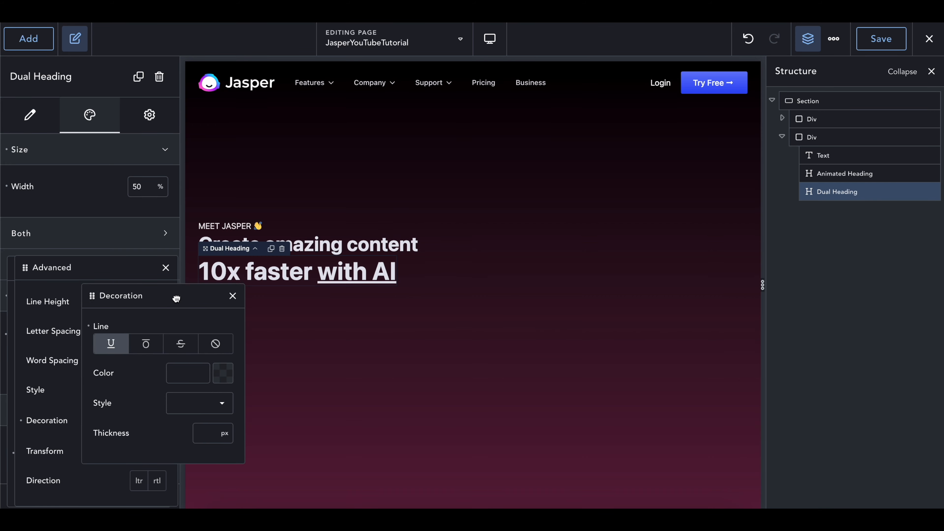
Set the underline of "with AI" to a solid style and colour it light purple, #A78AFF.
{"action": "left_click", "coordinate": [188, 405]}
{"action": "left_click", "coordinate": [199, 413]}
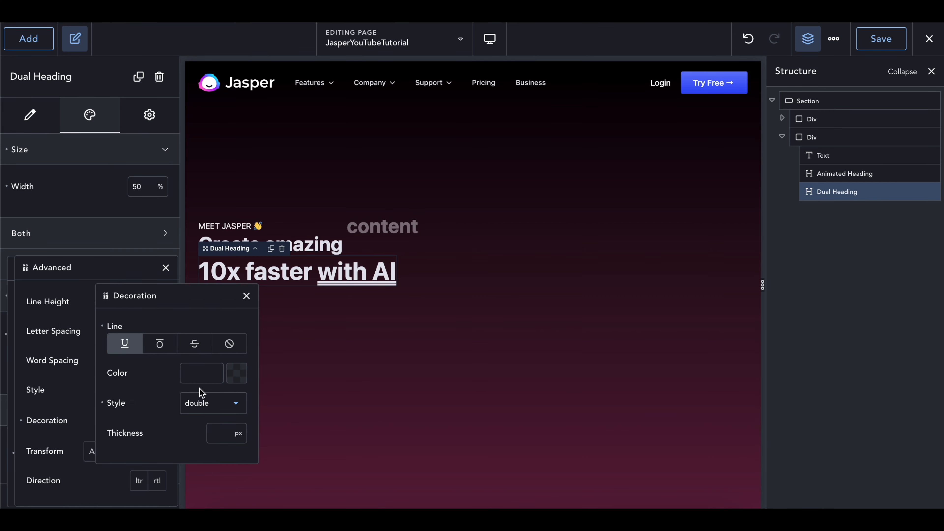
{"action": "left_click", "coordinate": [200, 398]}
{"action": "left_click", "coordinate": [198, 387]}
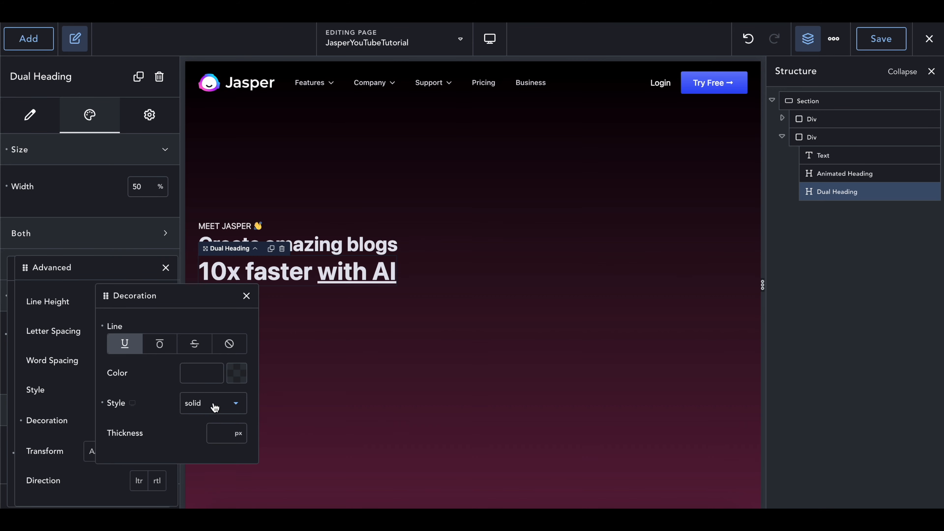
{"action": "left_click", "coordinate": [232, 373]}
{"action": "left_click_drag", "start_coordinate": [181, 396], "coordinate": [174, 331]}
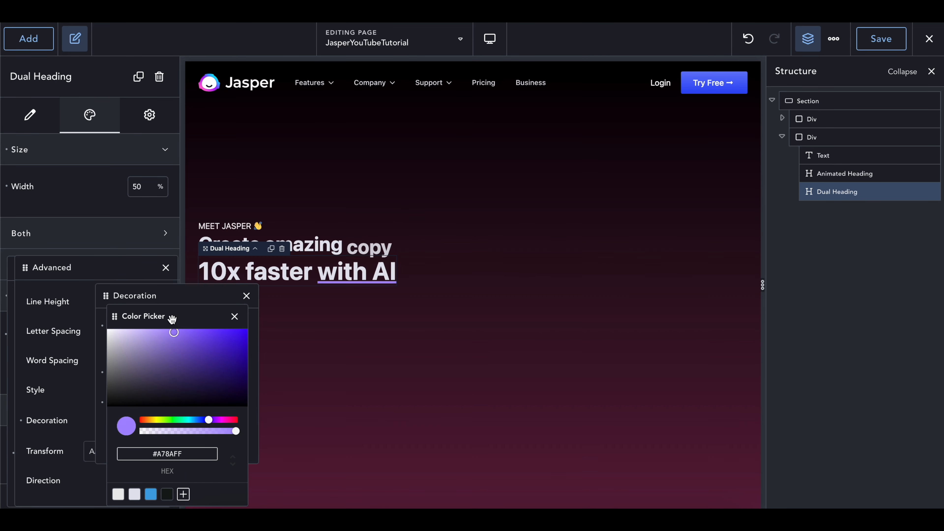
{"action": "left_click", "coordinate": [234, 316]}
{"action": "left_click", "coordinate": [246, 296]}
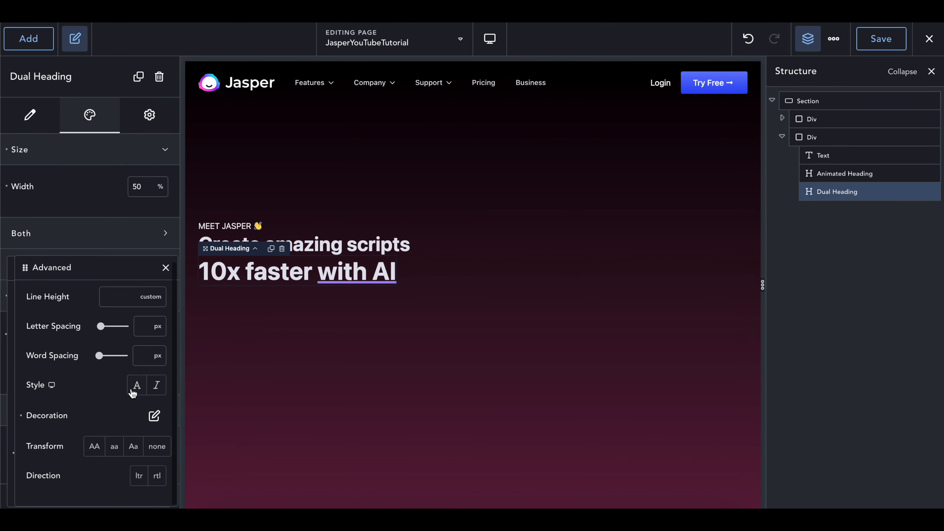
{"action": "left_click", "coordinate": [155, 272]}
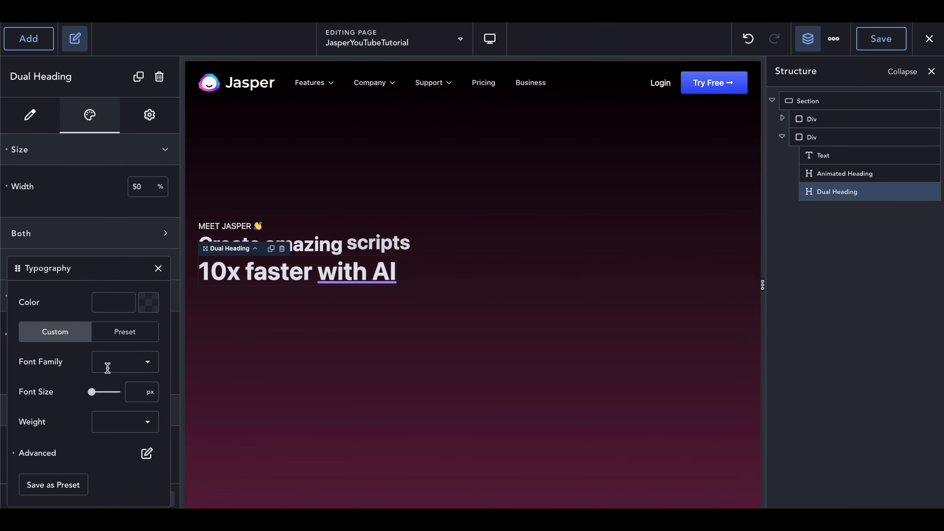
Turn on Annotate for the Dual Heading's secondary words and set its effect type to underline.
{"action": "left_click", "coordinate": [155, 270]}
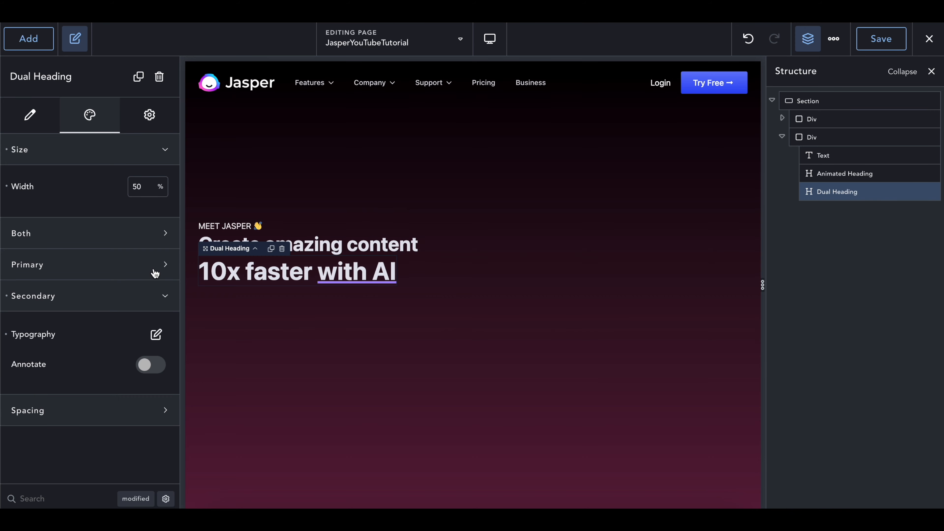
{"action": "left_click", "coordinate": [144, 365]}
{"action": "left_click", "coordinate": [156, 393]}
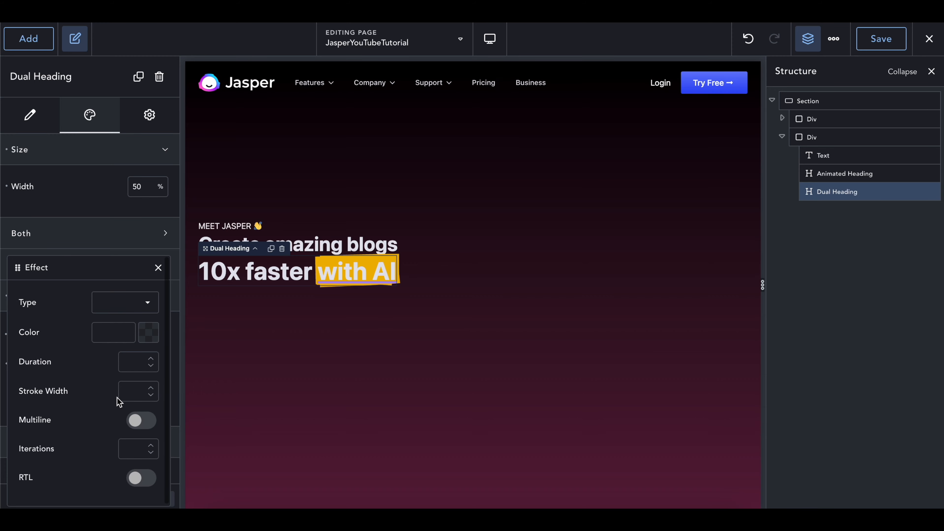
{"action": "left_click", "coordinate": [123, 306]}
{"action": "left_click", "coordinate": [129, 312]}
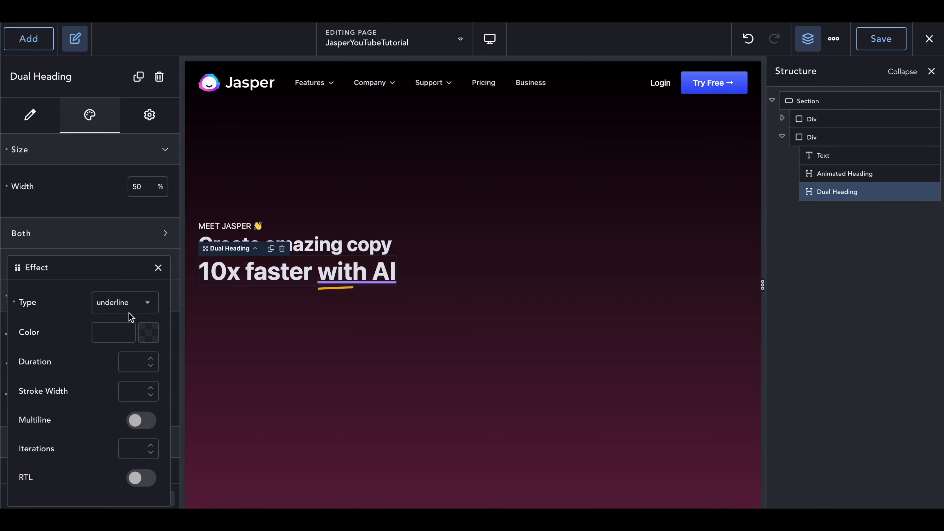
{"action": "left_click", "coordinate": [159, 267]}
Remove the underline text decoration from the Dual Heading's secondary words "with AI".
{"action": "left_click", "coordinate": [154, 332]}
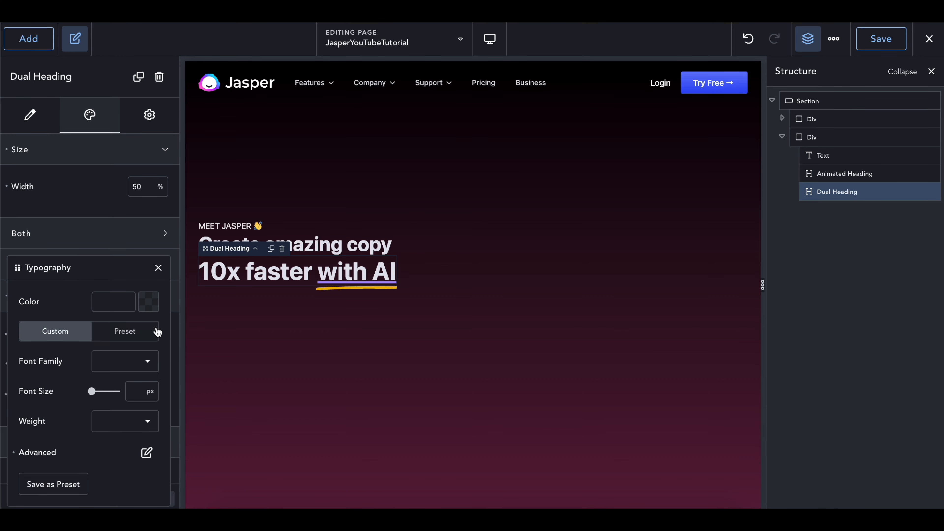
{"action": "left_click", "coordinate": [146, 452]}
{"action": "left_click", "coordinate": [154, 419]}
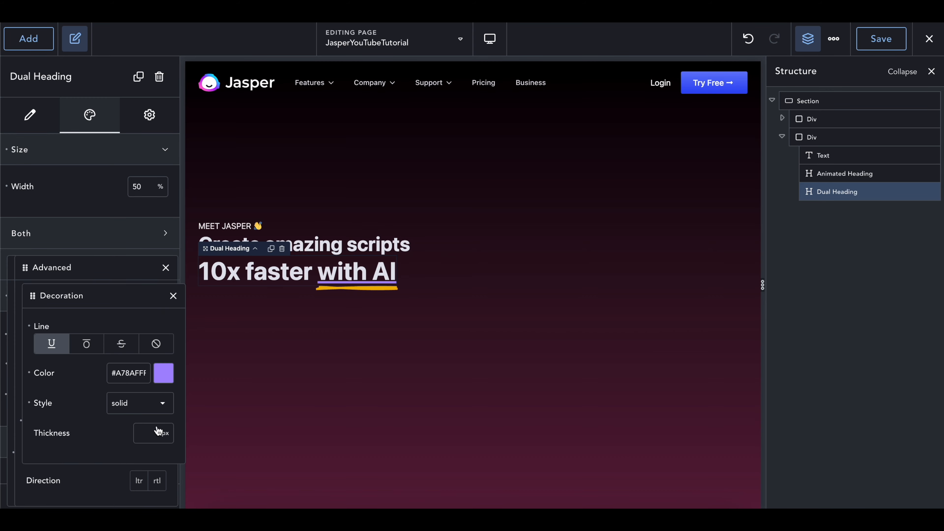
{"action": "left_click", "coordinate": [162, 350]}
{"action": "left_click", "coordinate": [174, 296]}
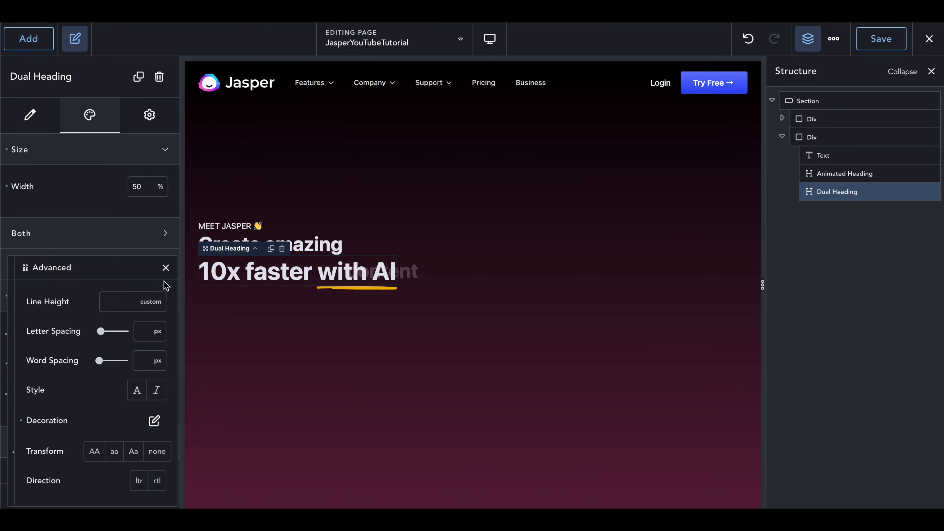
{"action": "left_click", "coordinate": [165, 268]}
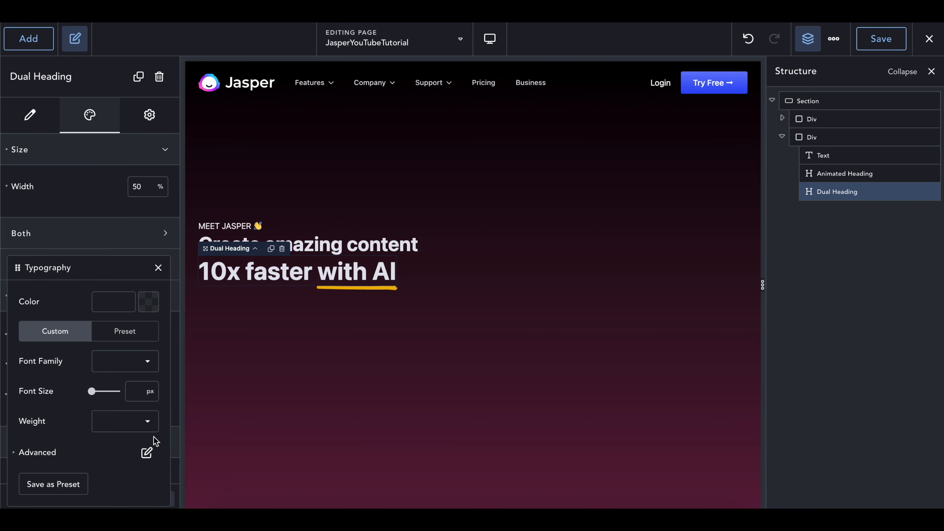
{"action": "left_click", "coordinate": [158, 267]}
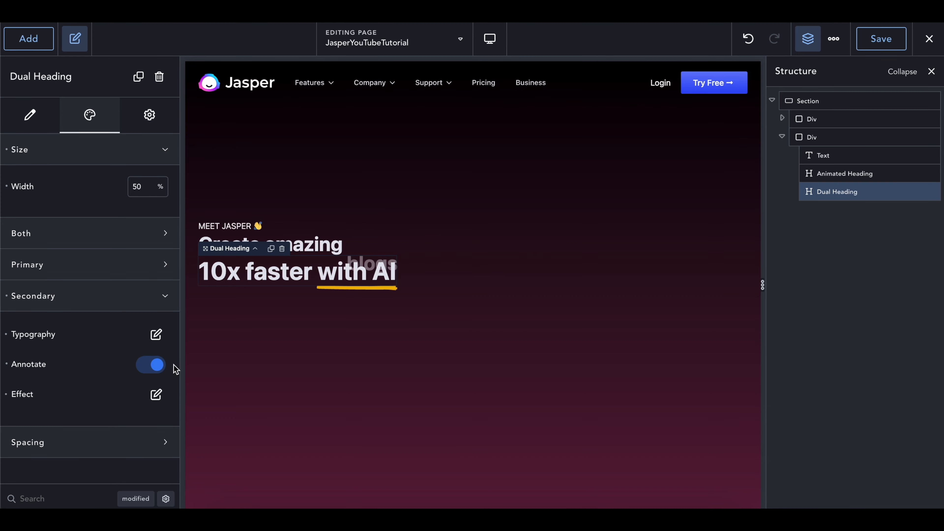
Check the underline on the original Jasper homepage and set the annotation underline's colour to pink, #FE4EAE.
{"action": "left_click", "coordinate": [156, 394]}
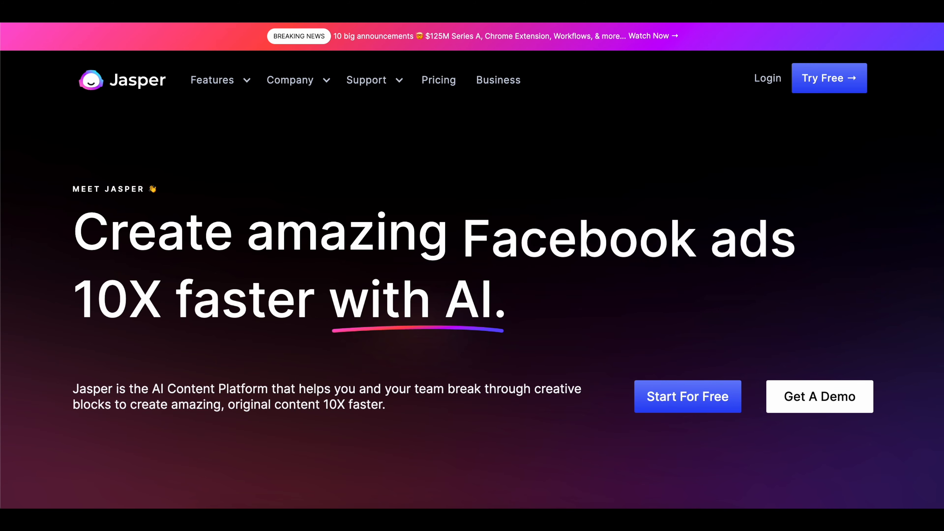
{"action": "left_click", "coordinate": [346, 330]}
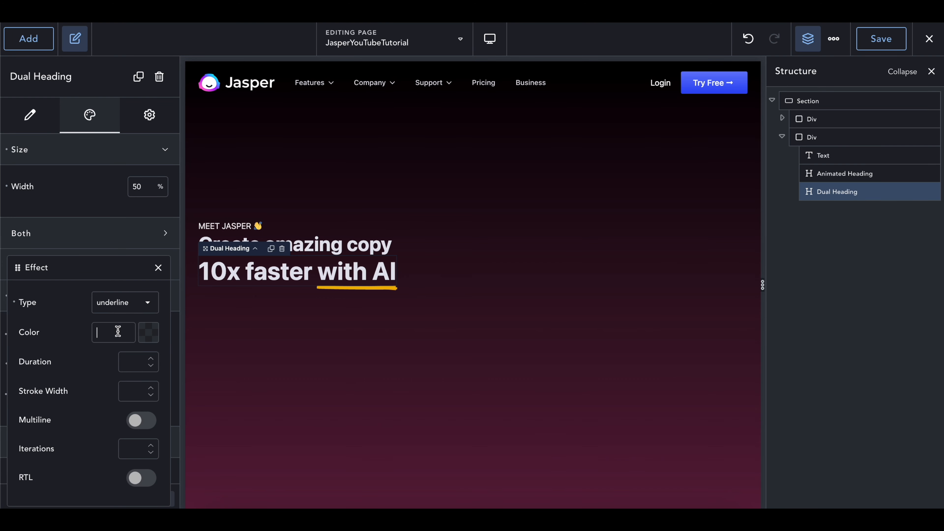
{"action": "type", "text": "#FE4EAE"}
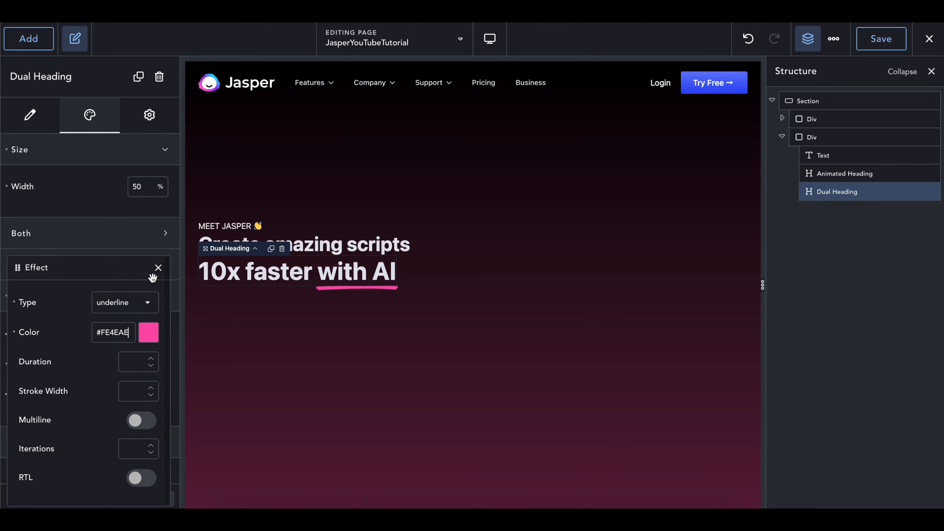
{"action": "left_click", "coordinate": [157, 267]}
Save the page and check the two headings on the live page.
{"action": "left_click", "coordinate": [331, 182]}
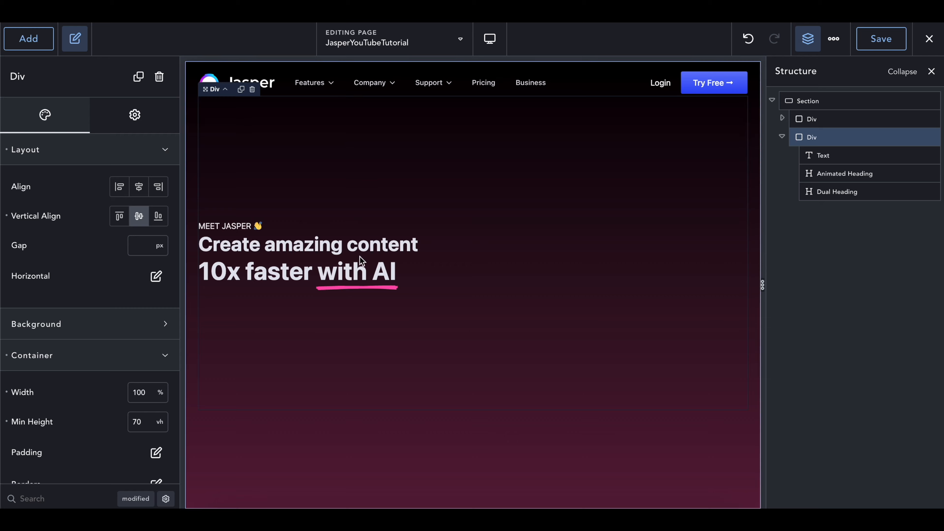
{"action": "left_click", "coordinate": [879, 39]}
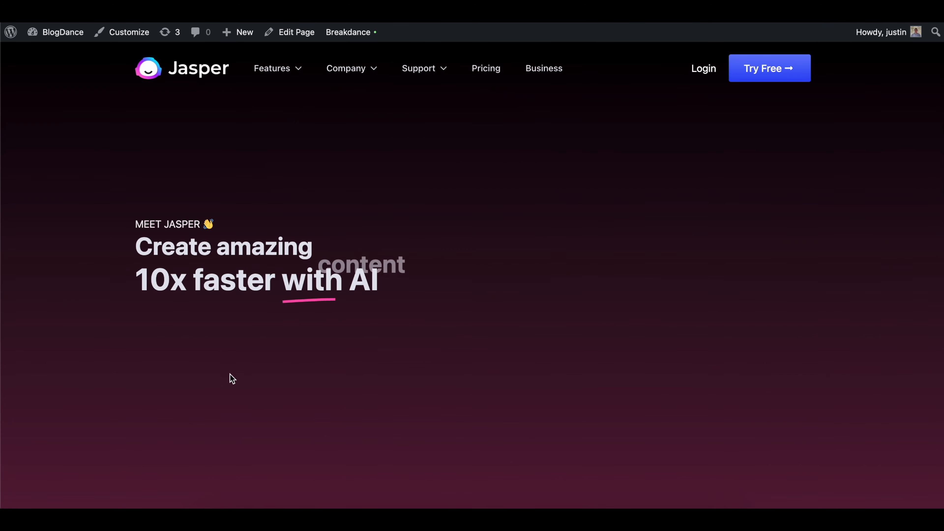
{"action": "left_click_drag", "start_coordinate": [160, 232], "coordinate": [375, 282]}
{"action": "left_click", "coordinate": [375, 282]}
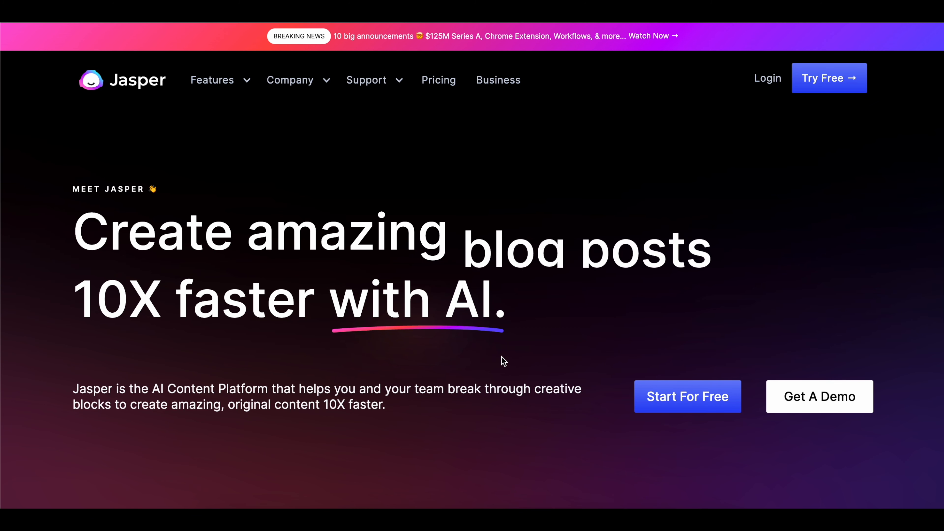
Copy the description paragraph below the headline on the original Jasper homepage.
{"action": "left_click_drag", "start_coordinate": [425, 415], "coordinate": [74, 387]}
{"action": "key", "text": "ctrl+c"}
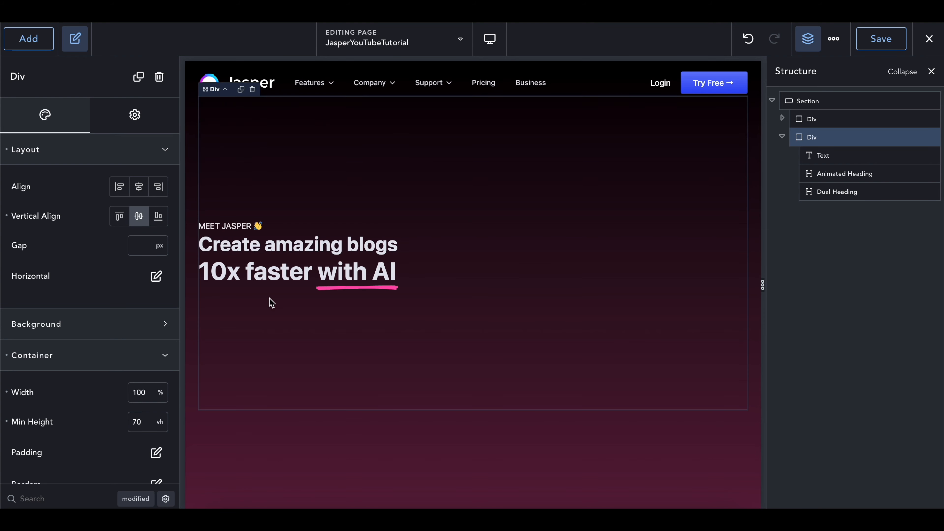
Add a Div below the Dual Heading and insert a Text element inside it.
{"action": "left_click", "coordinate": [18, 41]}
{"action": "left_click", "coordinate": [57, 274]}
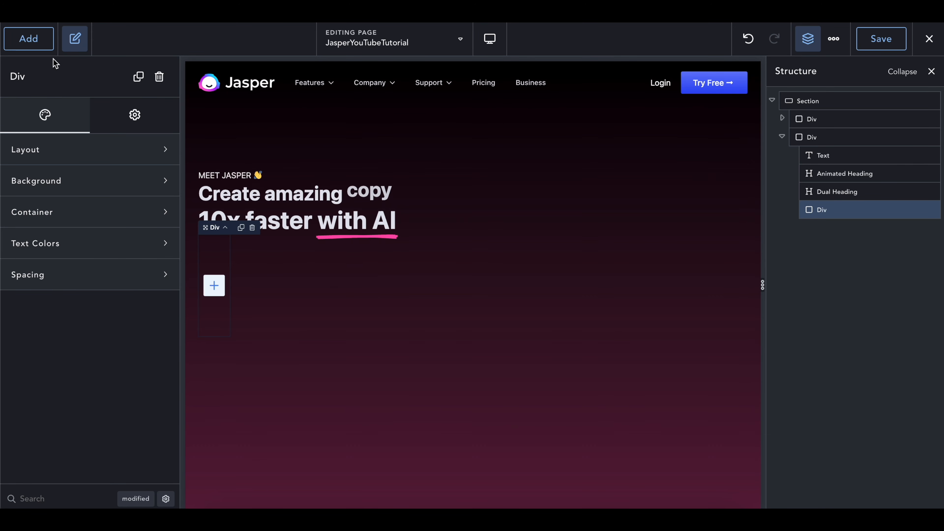
{"action": "left_click", "coordinate": [29, 38]}
{"action": "left_click", "coordinate": [44, 135]}
{"action": "type", "text": "tex"}
{"action": "left_click", "coordinate": [49, 179]}
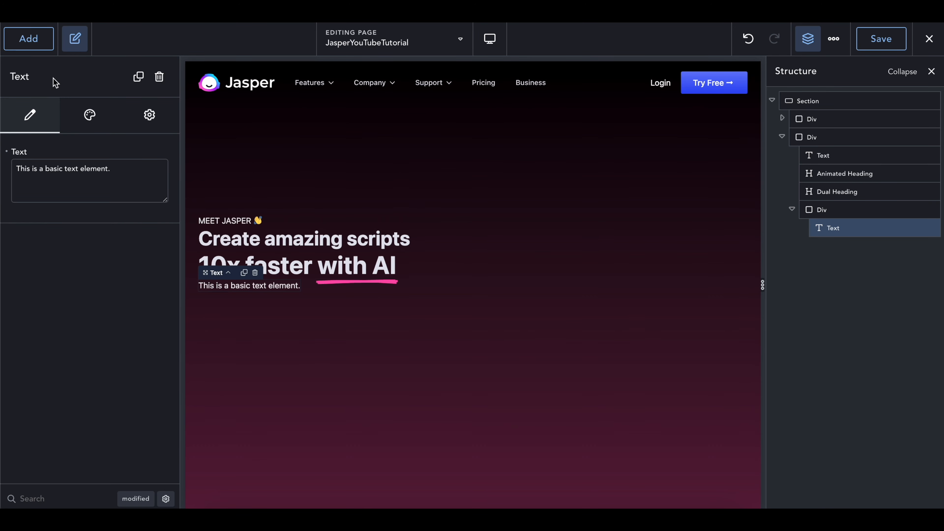
Add two Button elements below the new Text element inside the Div.
{"action": "left_click", "coordinate": [29, 38]}
{"action": "type", "text": "butt"}
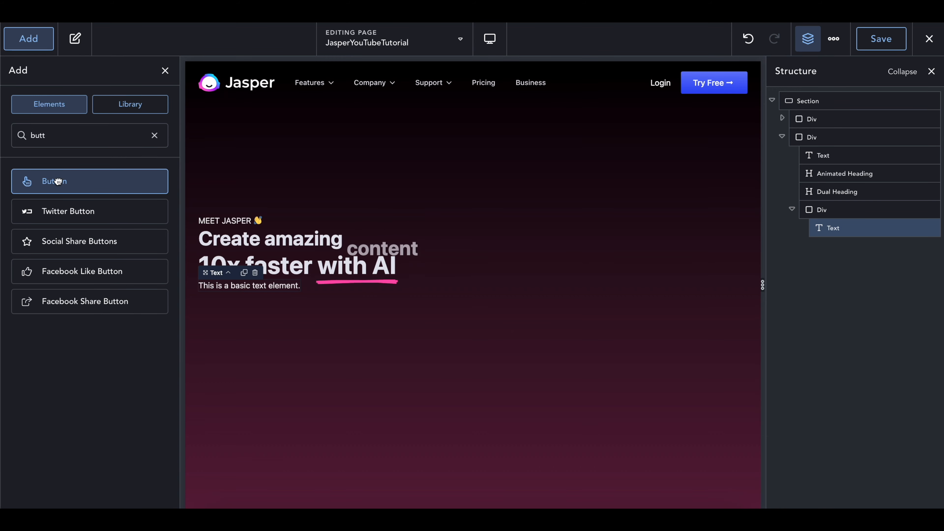
{"action": "left_click", "coordinate": [57, 181]}
{"action": "left_click", "coordinate": [28, 38]}
{"action": "type", "text": "butt"}
{"action": "left_click", "coordinate": [58, 181]}
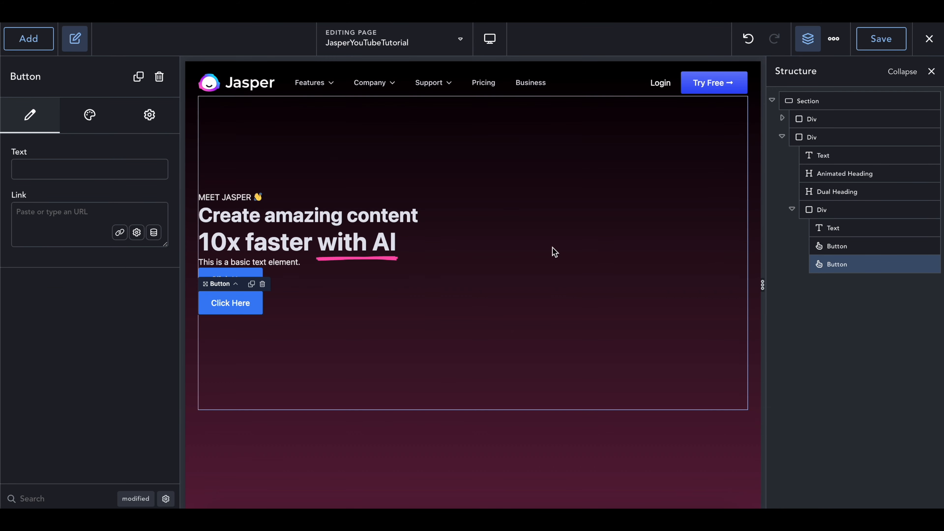
Replace the new Text element's placeholder with the copied Jasper description.
{"action": "left_click", "coordinate": [833, 227]}
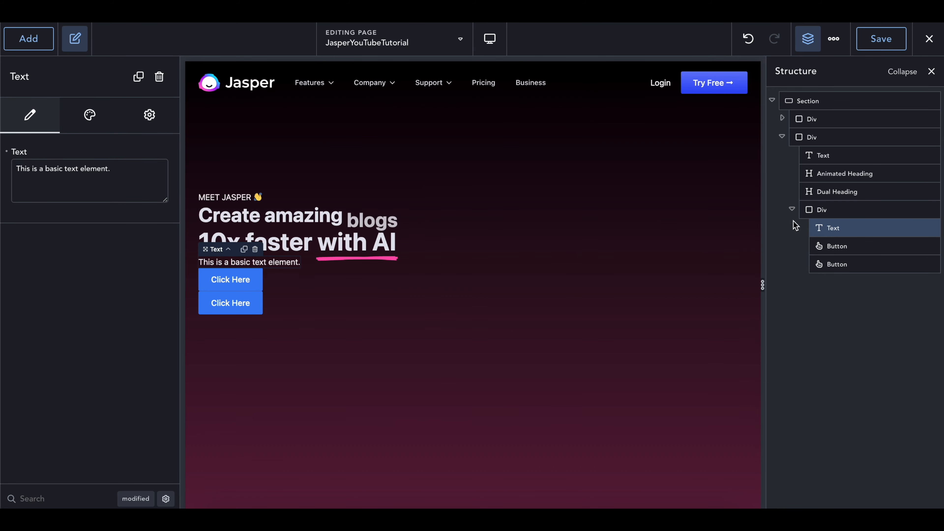
{"action": "triple_click", "coordinate": [259, 263]}
{"action": "key", "text": "ctrl+v"}
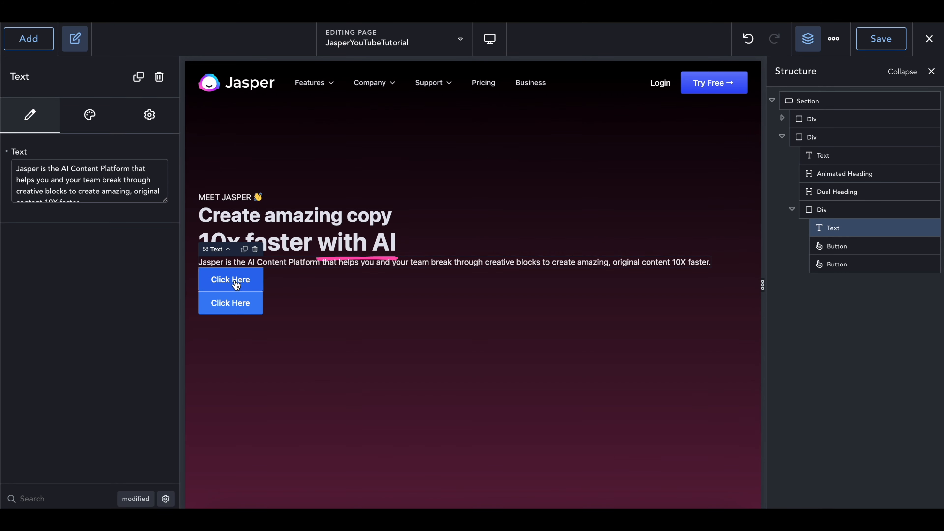
Change the second button's label to "Get A Demo".
{"action": "left_click", "coordinate": [227, 304]}
{"action": "key", "text": "ctrl+a"}
{"action": "type", "text": "Get A Demo"}
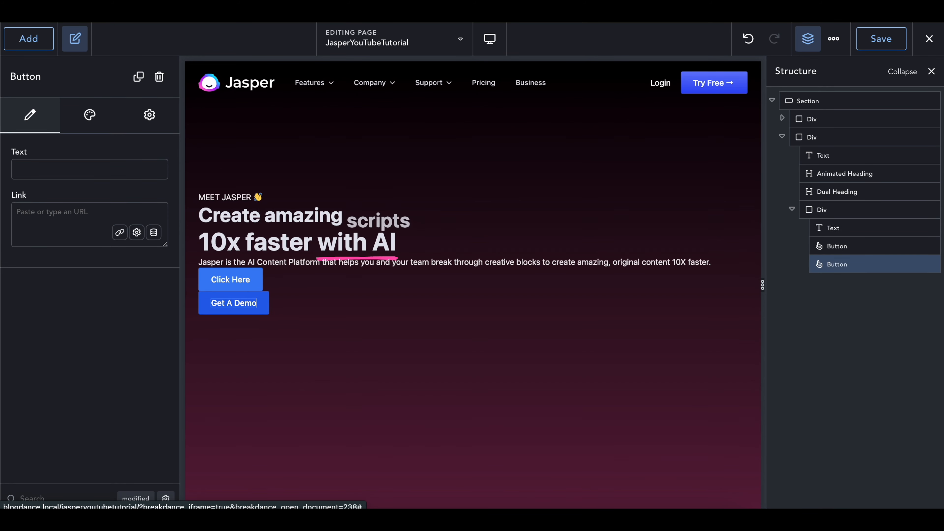
Replace the "Click Here" button with a copy of the header's "Try Free" button.
{"action": "left_click", "coordinate": [703, 84]}
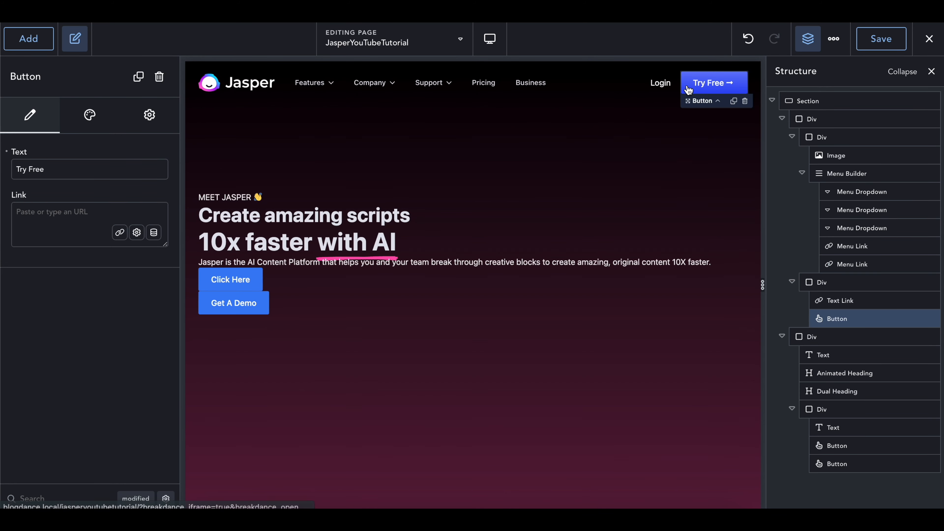
{"action": "left_click", "coordinate": [226, 289]}
{"action": "key", "text": "ctrl+v"}
{"action": "key", "text": "Delete"}
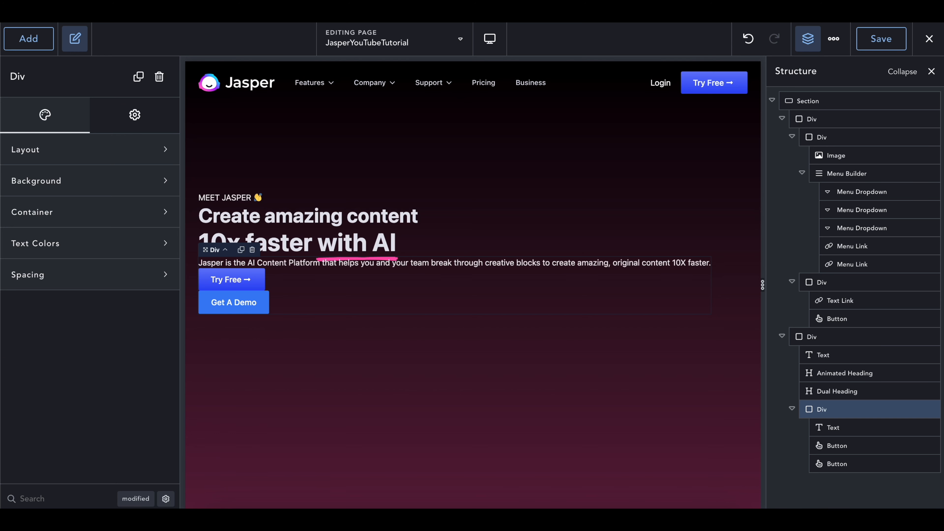
Change the copied button's label to "Start for Free".
{"action": "left_click", "coordinate": [231, 282]}
{"action": "double_click", "coordinate": [233, 287]}
{"action": "type", "text": "Start FOR"}
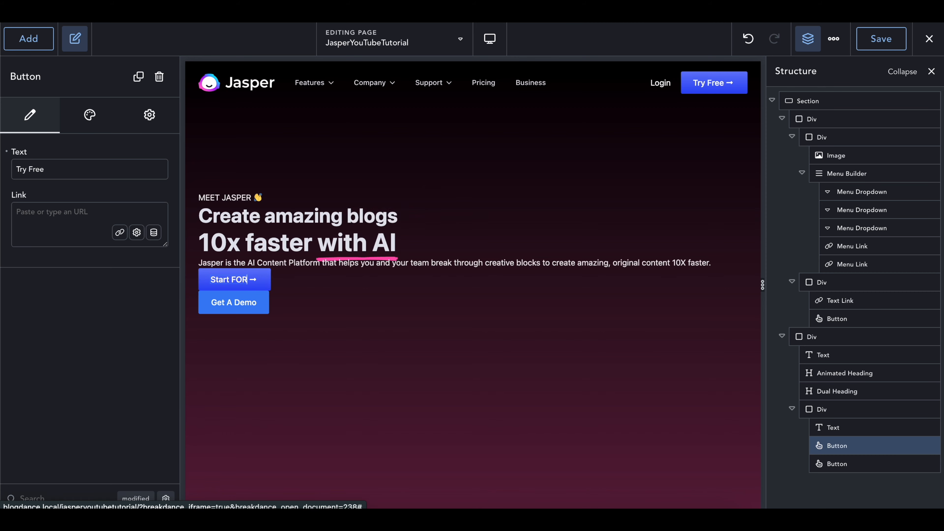
{"action": "type", "text": " Free"}
Remove the arrow icon from the "Start for Free" button's custom style.
{"action": "left_click", "coordinate": [89, 114]}
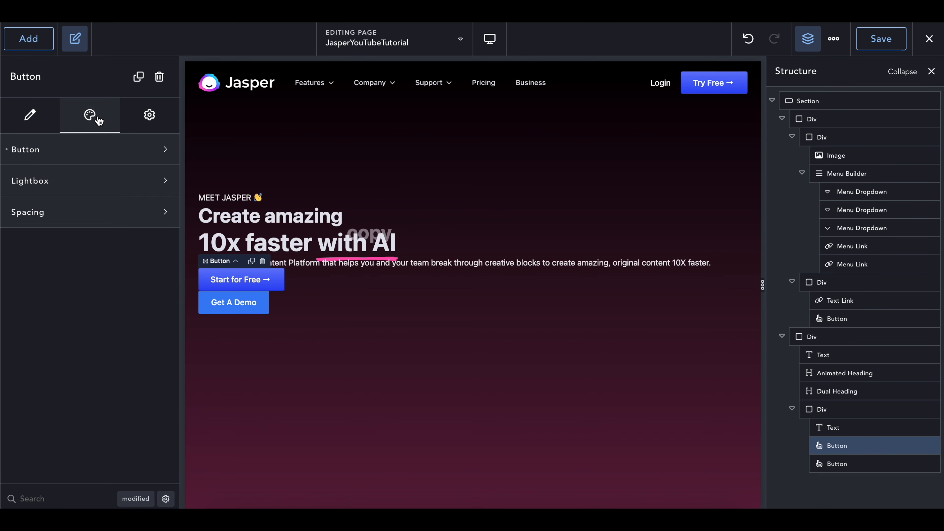
{"action": "left_click", "coordinate": [72, 158]}
{"action": "left_click", "coordinate": [156, 231]}
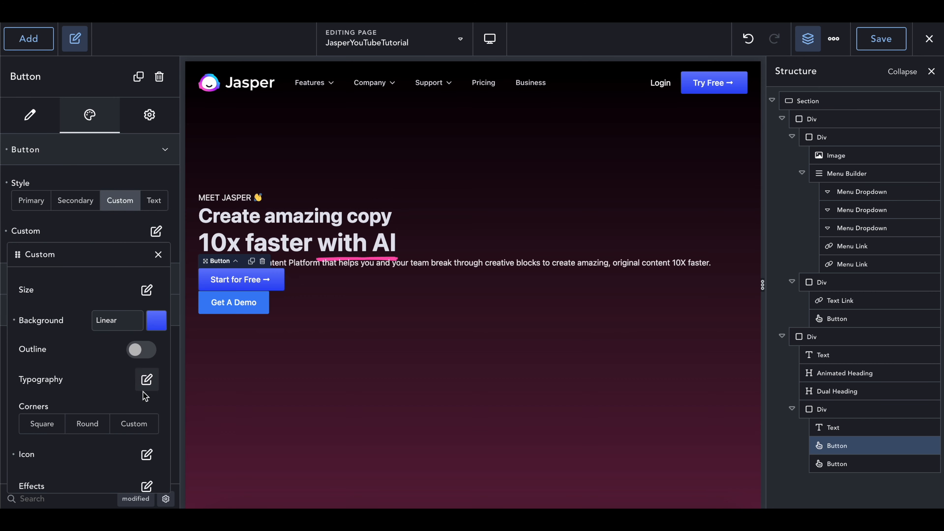
{"action": "scroll", "coordinate": [97, 433], "scroll_direction": "down", "scroll_amount": 1}
{"action": "left_click", "coordinate": [13, 428]}
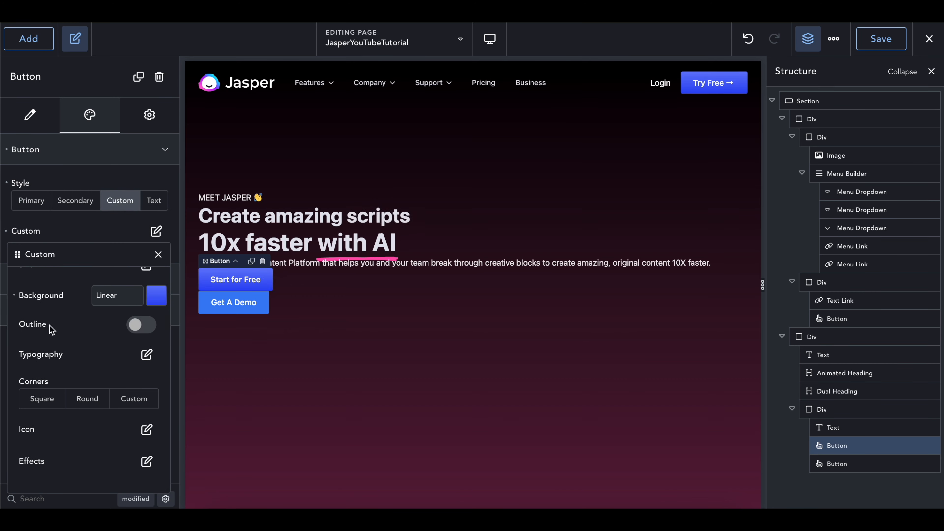
{"action": "left_click", "coordinate": [159, 255]}
Switch the "Get A Demo" button to the Custom style and give it a solid white background.
{"action": "left_click", "coordinate": [234, 303]}
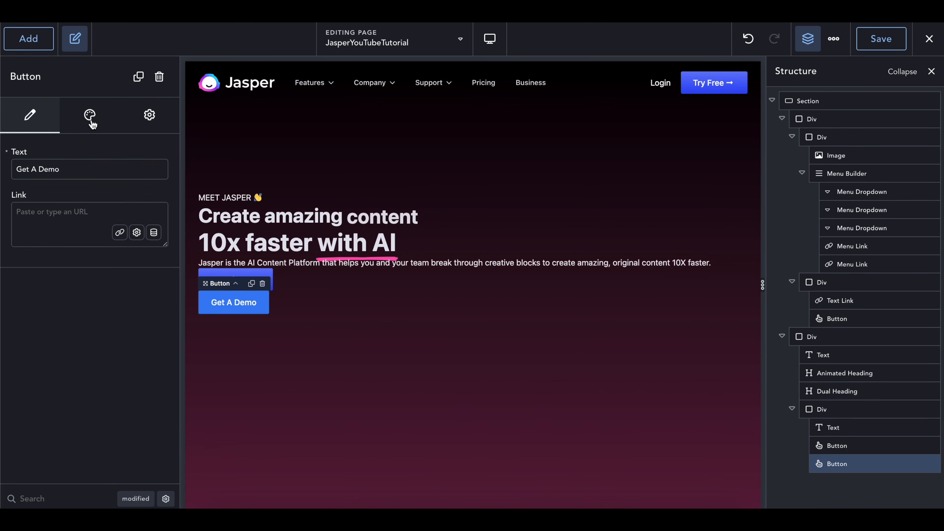
{"action": "left_click", "coordinate": [89, 115]}
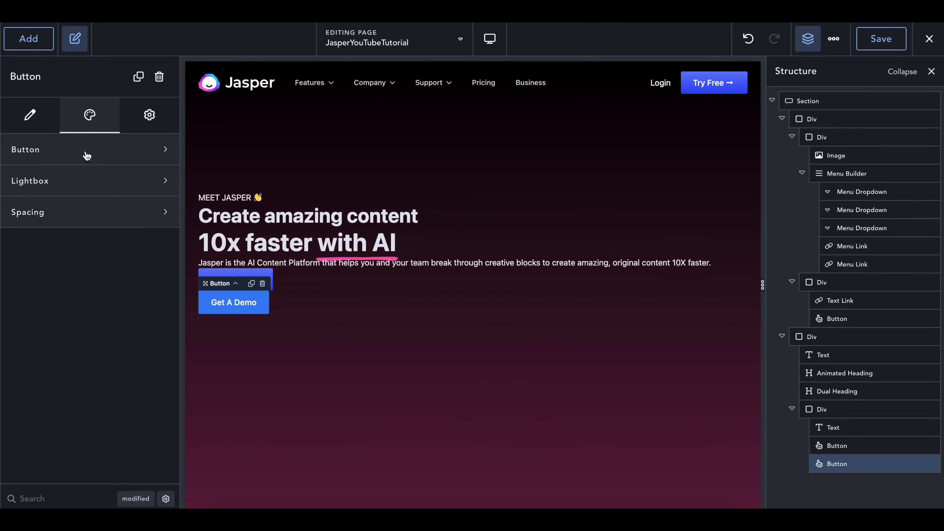
{"action": "left_click", "coordinate": [90, 149]}
{"action": "left_click", "coordinate": [133, 204]}
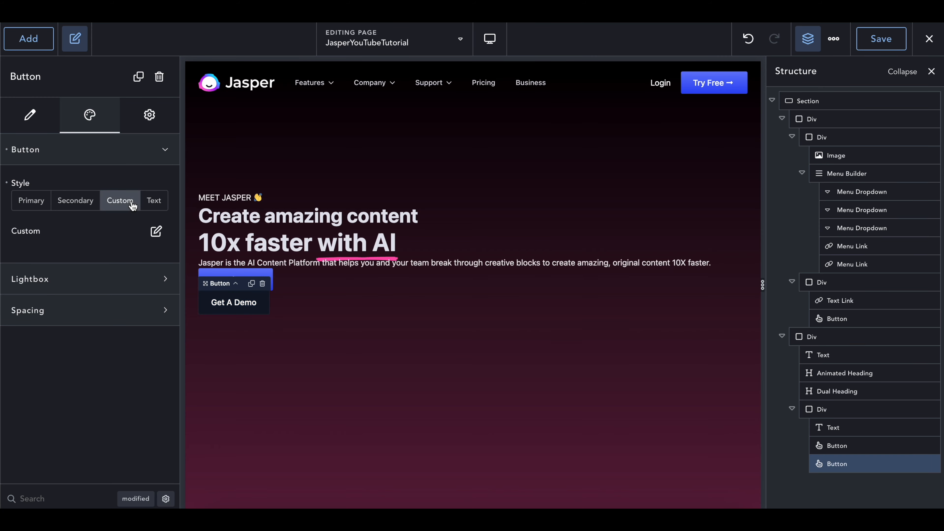
{"action": "left_click", "coordinate": [152, 233]}
{"action": "left_click", "coordinate": [143, 320]}
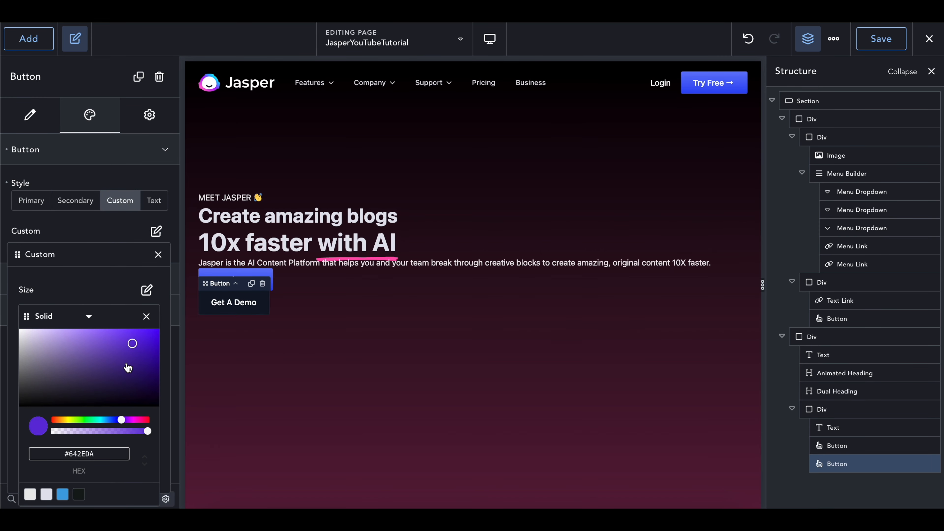
{"action": "left_click_drag", "start_coordinate": [129, 367], "coordinate": [11, 318]}
{"action": "left_click", "coordinate": [147, 316]}
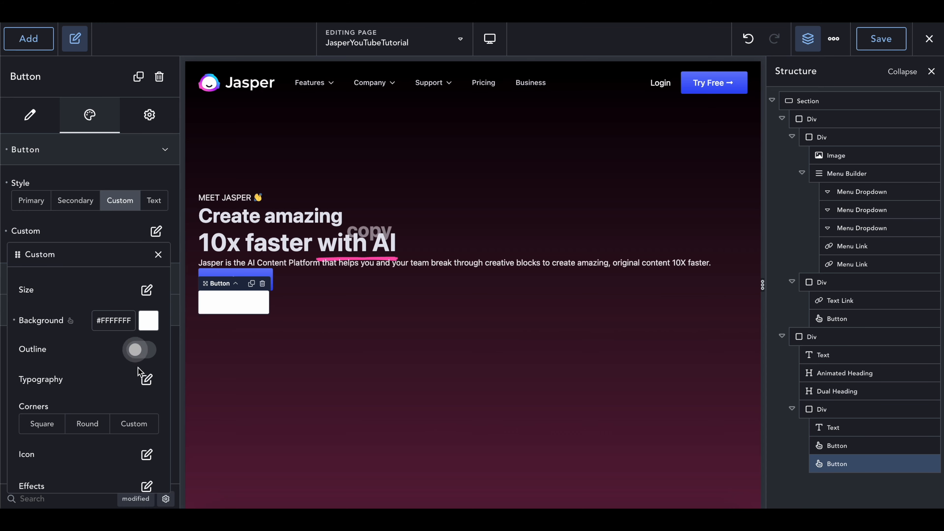
Set the "Get A Demo" button's text colour to black.
{"action": "left_click", "coordinate": [145, 380]}
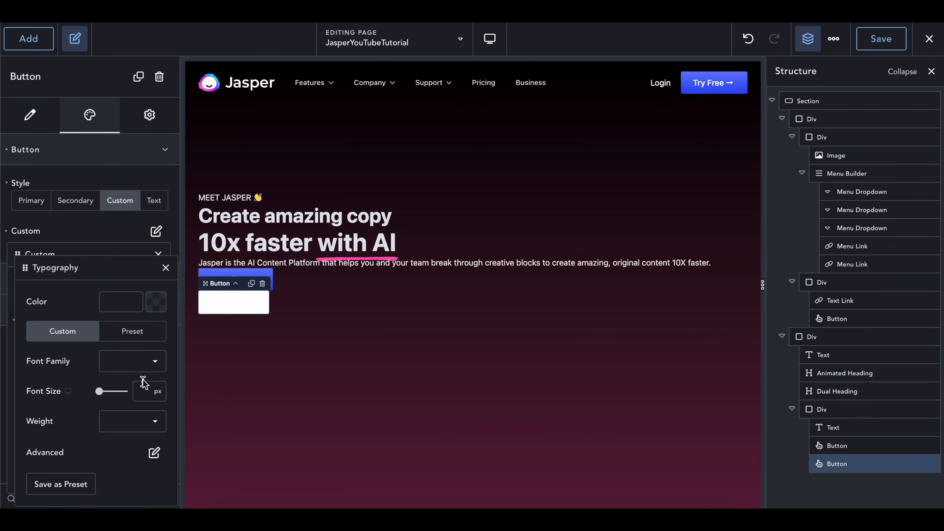
{"action": "left_click", "coordinate": [162, 310]}
{"action": "left_click_drag", "start_coordinate": [130, 363], "coordinate": [3, 463]}
{"action": "left_click", "coordinate": [154, 316]}
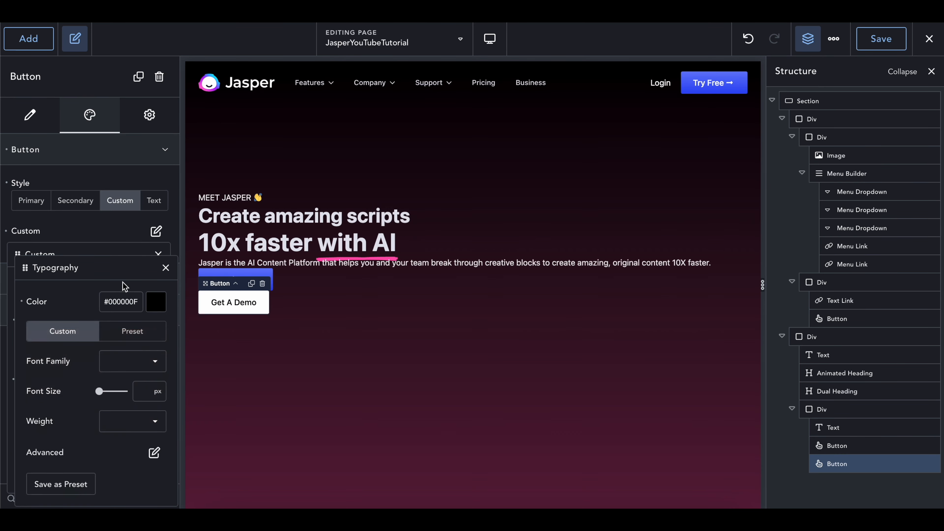
Close the typography and custom style settings of the "Get A Demo" button.
{"action": "left_click_drag", "start_coordinate": [51, 271], "coordinate": [372, 272]}
{"action": "left_click_drag", "start_coordinate": [101, 255], "coordinate": [277, 255]}
{"action": "left_click", "coordinate": [334, 256]}
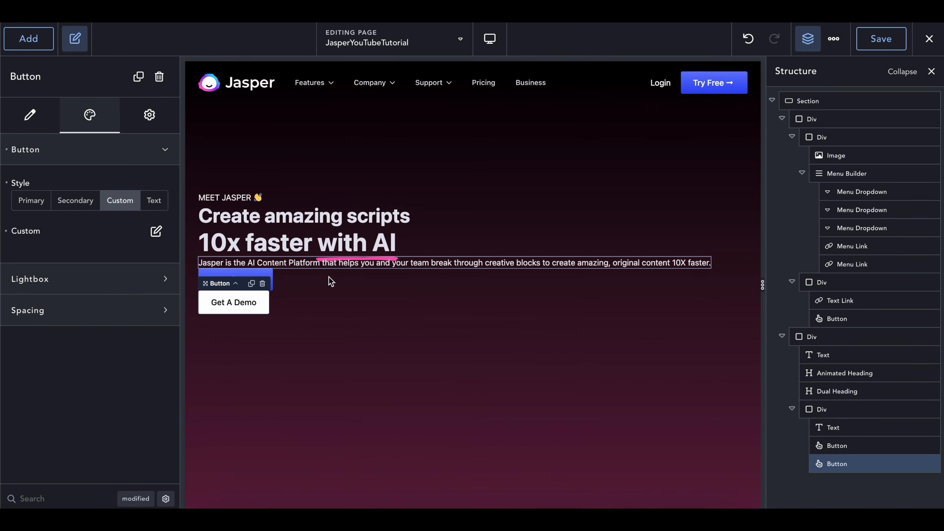
Try Center and Space Between as horizontal alignment on the div holding the description and buttons, and clear the setting.
{"action": "left_click", "coordinate": [322, 297]}
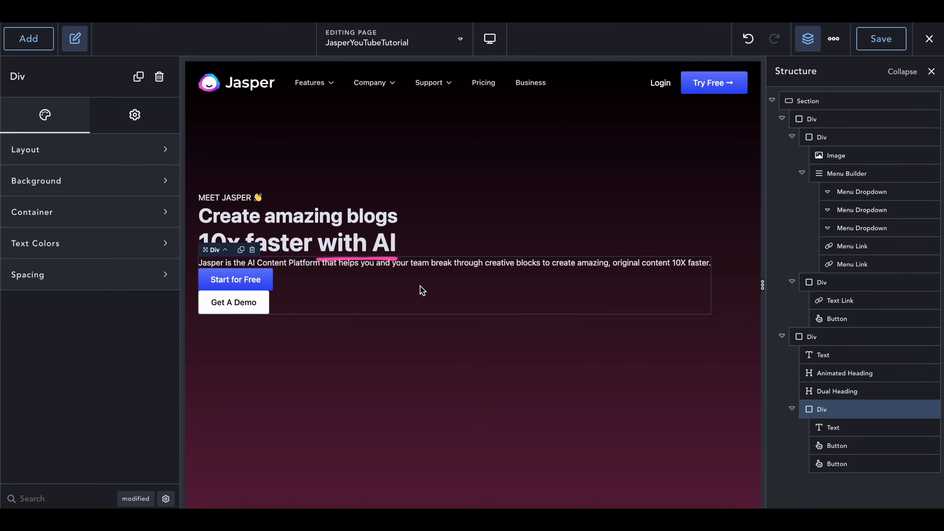
{"action": "left_click", "coordinate": [65, 159]}
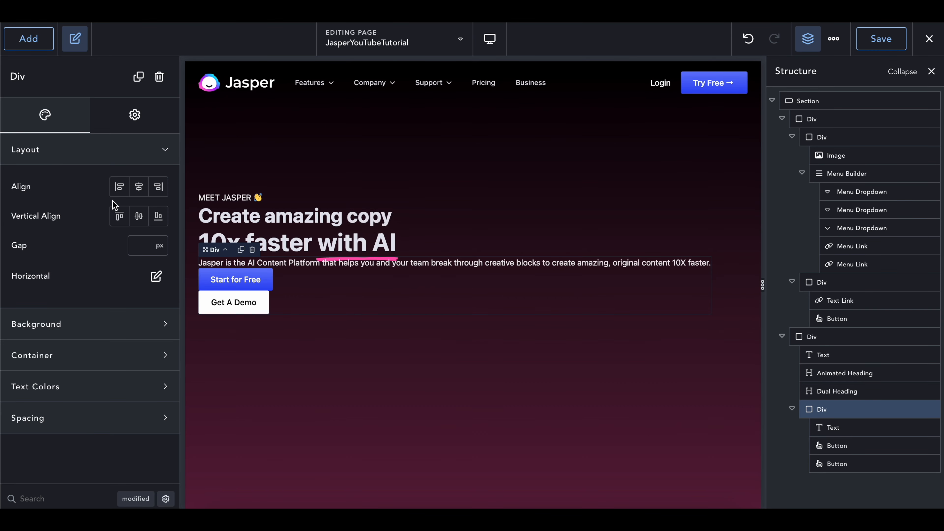
{"action": "left_click", "coordinate": [155, 275]}
{"action": "left_click", "coordinate": [123, 334]}
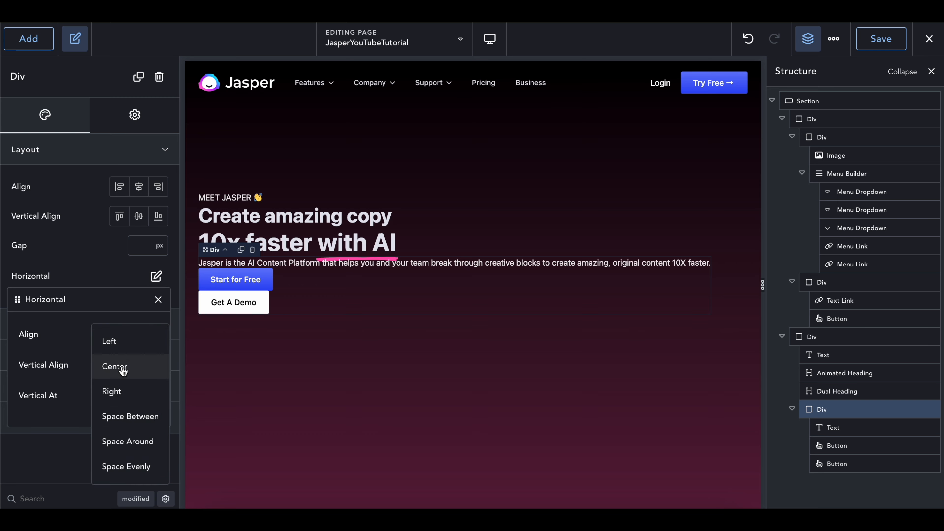
{"action": "left_click", "coordinate": [123, 365]}
{"action": "left_click", "coordinate": [130, 336]}
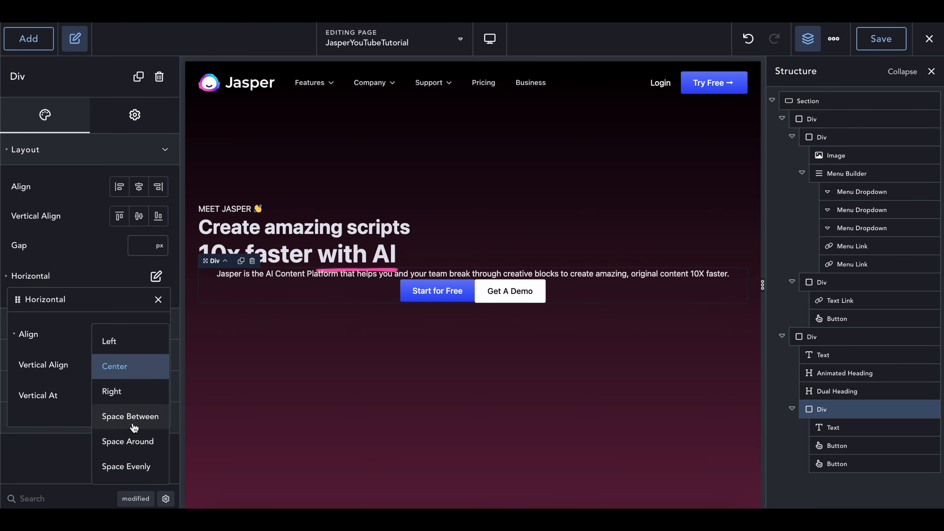
{"action": "left_click", "coordinate": [130, 416]}
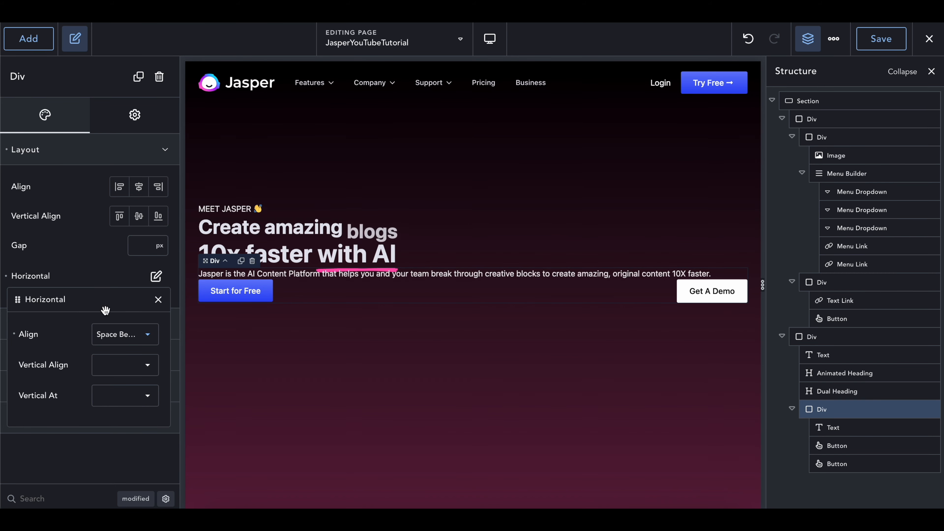
{"action": "left_click", "coordinate": [14, 334]}
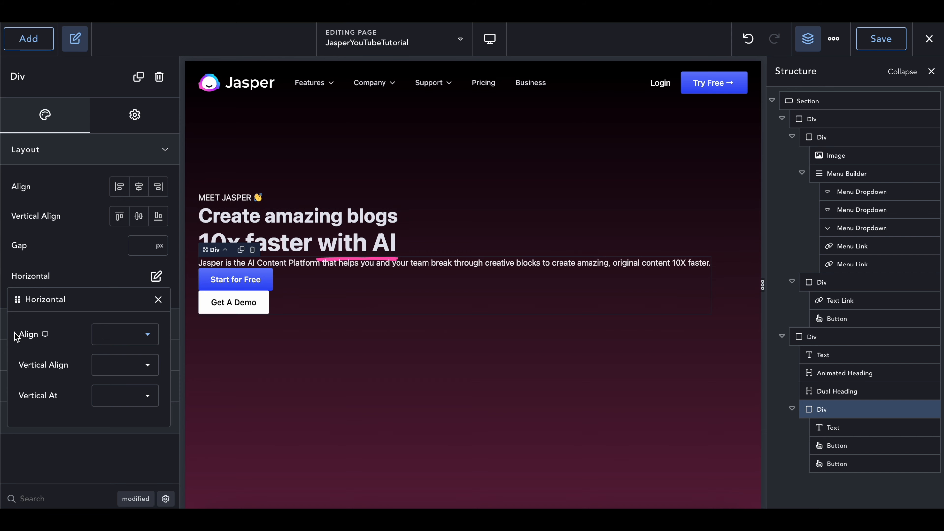
Try Space Around and Space Evenly on the same div, ending with its horizontal alignment set to Center.
{"action": "left_click", "coordinate": [108, 339]}
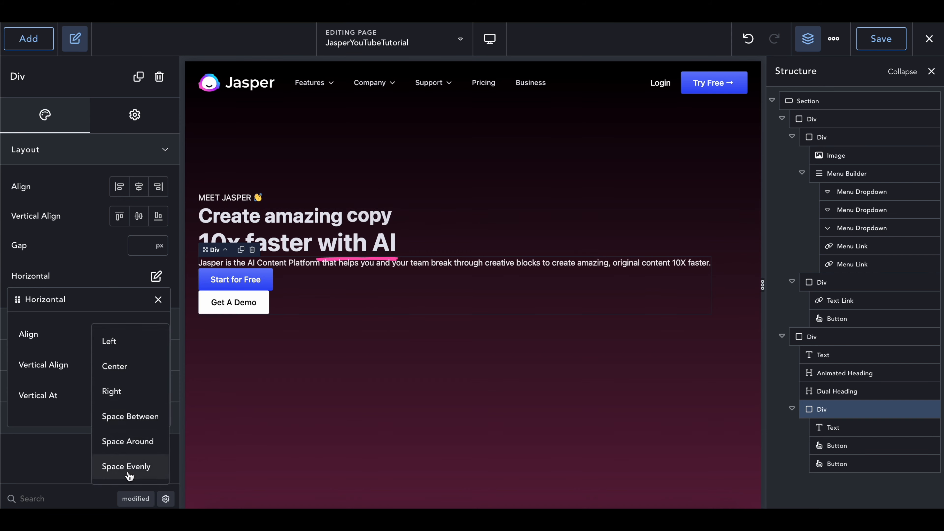
{"action": "left_click", "coordinate": [129, 446]}
{"action": "left_click", "coordinate": [129, 342]}
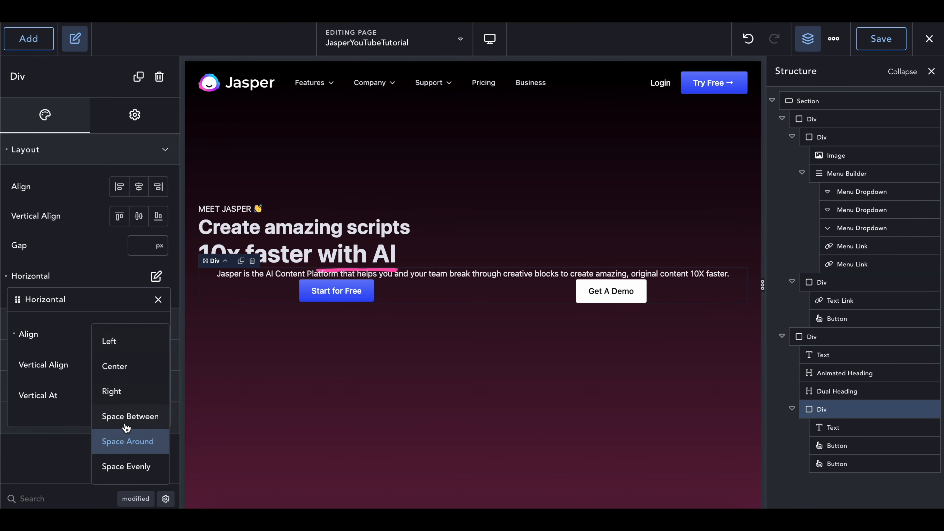
{"action": "left_click", "coordinate": [118, 469]}
{"action": "left_click", "coordinate": [116, 336]}
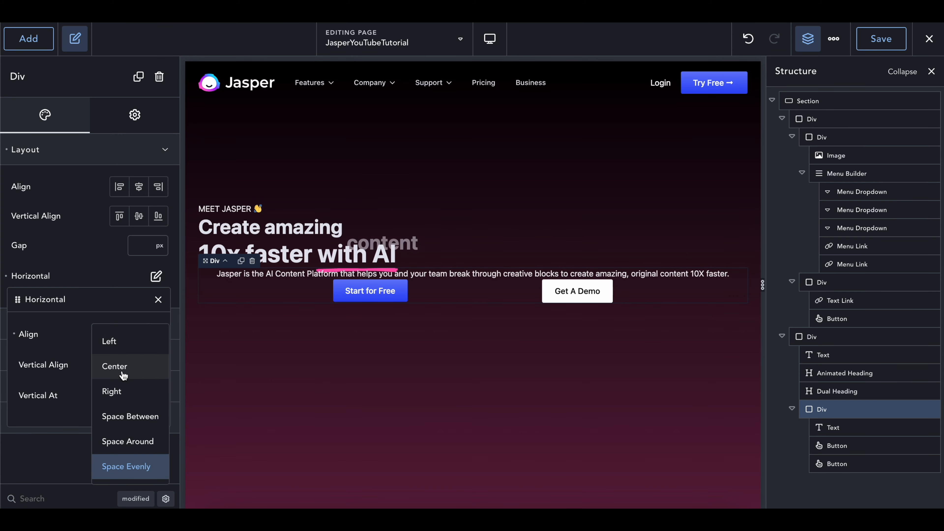
{"action": "left_click", "coordinate": [124, 372]}
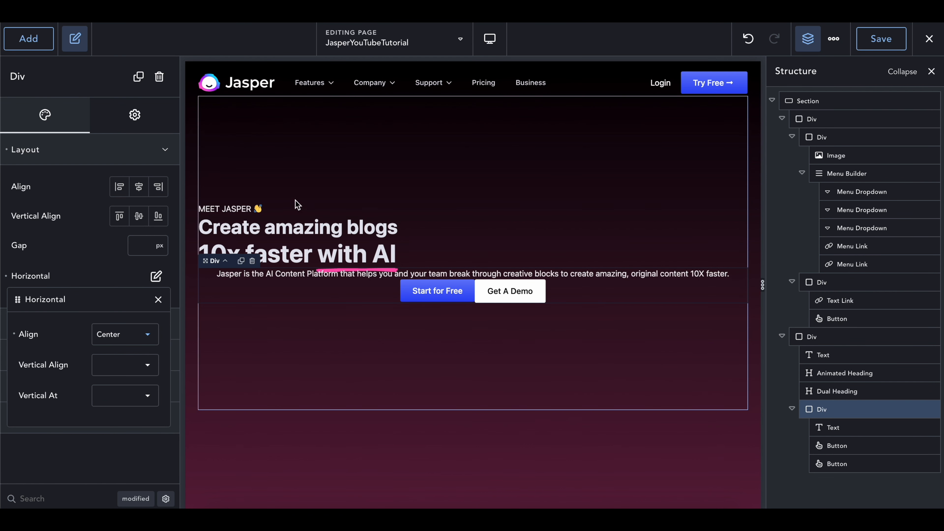
Add a new div beneath the description text and nest both buttons inside it.
{"action": "left_click", "coordinate": [22, 40]}
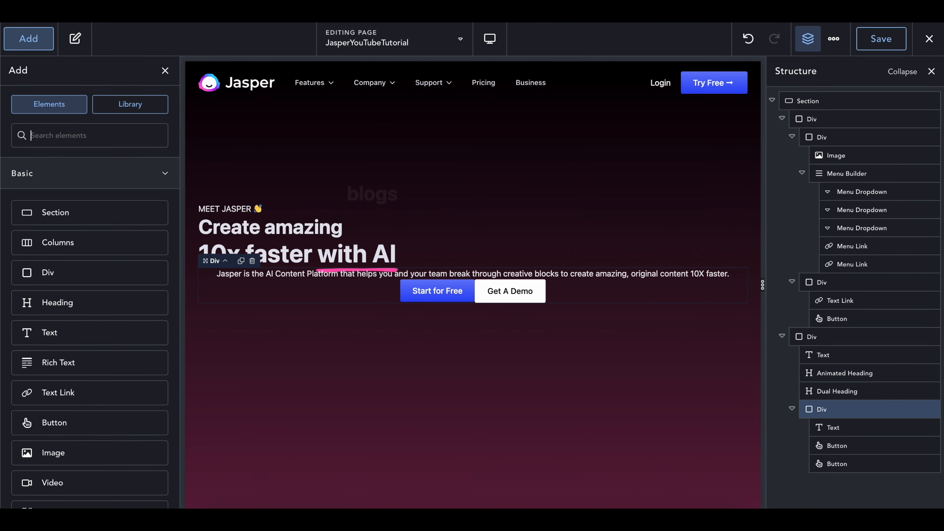
{"action": "type", "text": "div"}
{"action": "left_click", "coordinate": [44, 180]}
{"action": "left_click_drag", "start_coordinate": [833, 483], "coordinate": [863, 483]}
Examine the outer div, its description text and nested button div, and the outer div's container settings.
{"action": "left_click", "coordinate": [828, 411]}
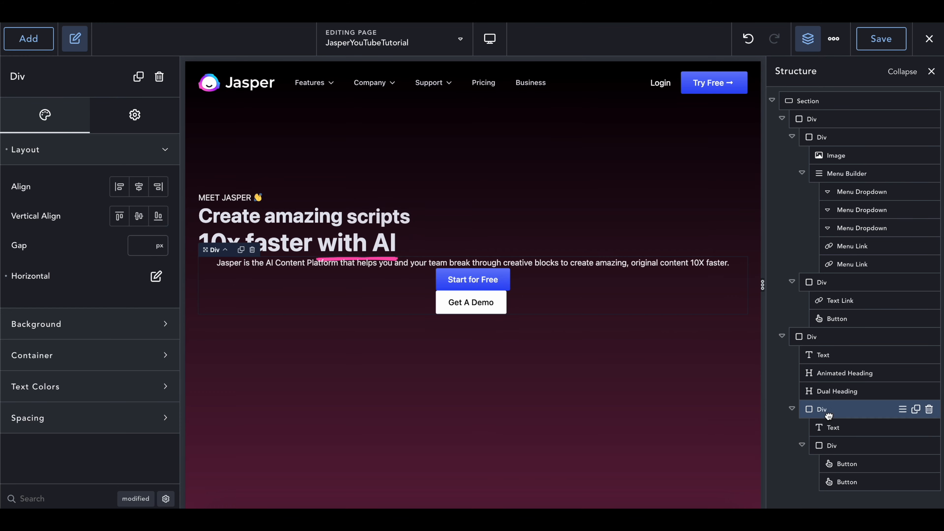
{"action": "left_click", "coordinate": [830, 427]}
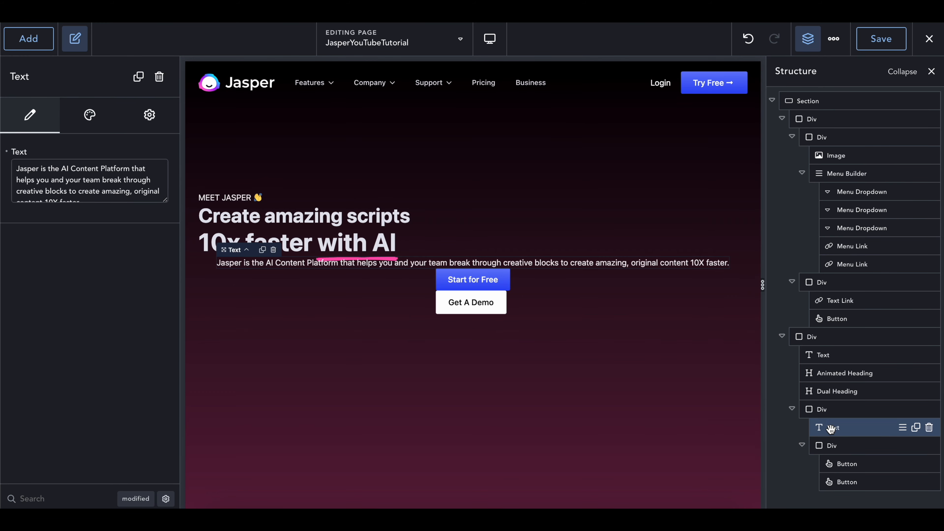
{"action": "left_click", "coordinate": [828, 445]}
{"action": "left_click", "coordinate": [832, 427]}
{"action": "left_click", "coordinate": [831, 444]}
{"action": "left_click", "coordinate": [828, 411]}
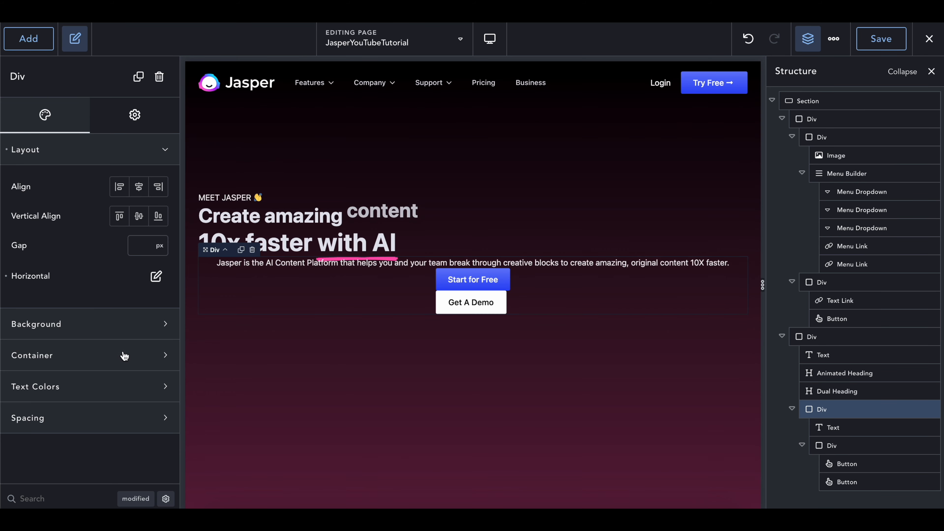
{"action": "left_click", "coordinate": [123, 314]}
{"action": "left_click", "coordinate": [131, 316]}
{"action": "left_click", "coordinate": [115, 368]}
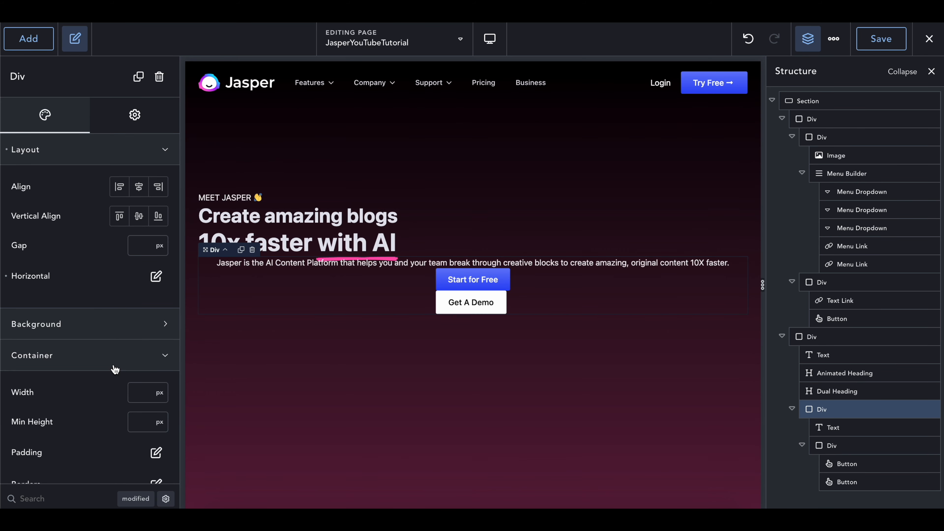
{"action": "left_click", "coordinate": [115, 368]}
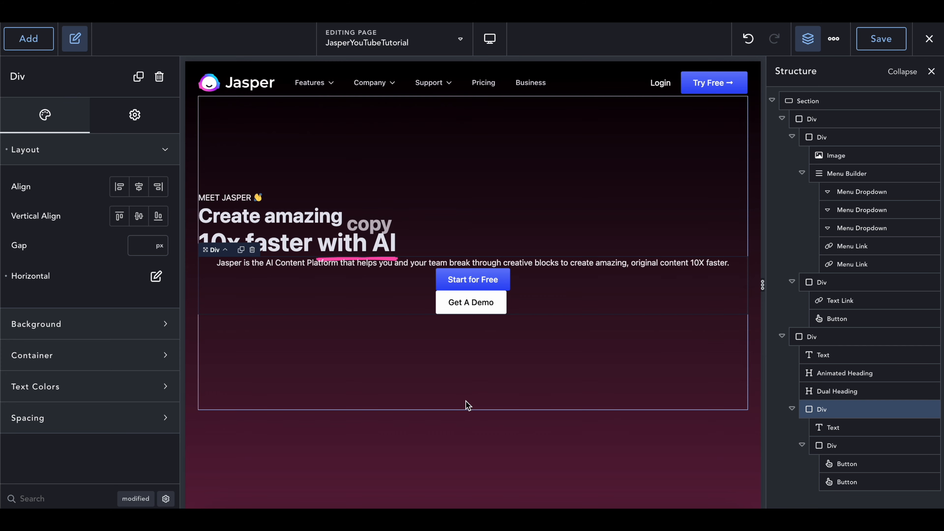
Try Space Between and Space Around as the outer div's horizontal alignment, and clear the setting.
{"action": "left_click", "coordinate": [155, 276]}
{"action": "left_click", "coordinate": [127, 336]}
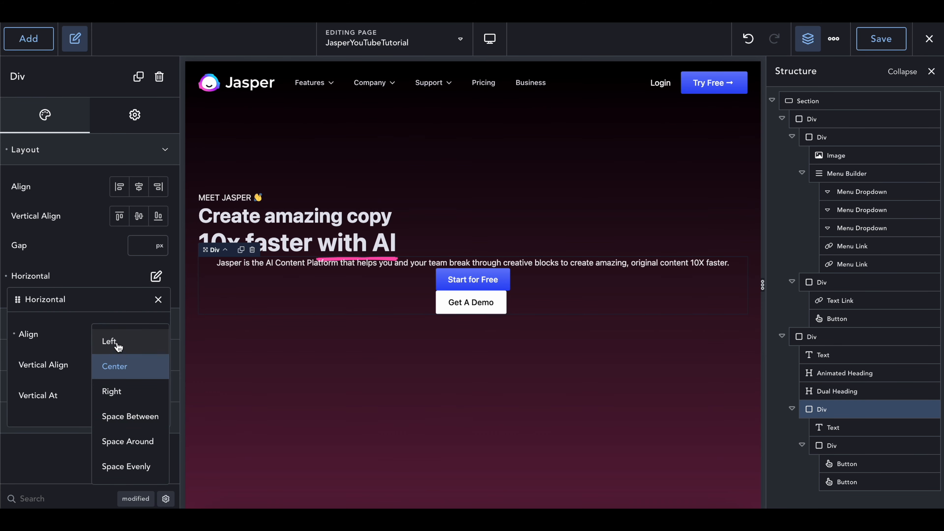
{"action": "left_click", "coordinate": [127, 416]}
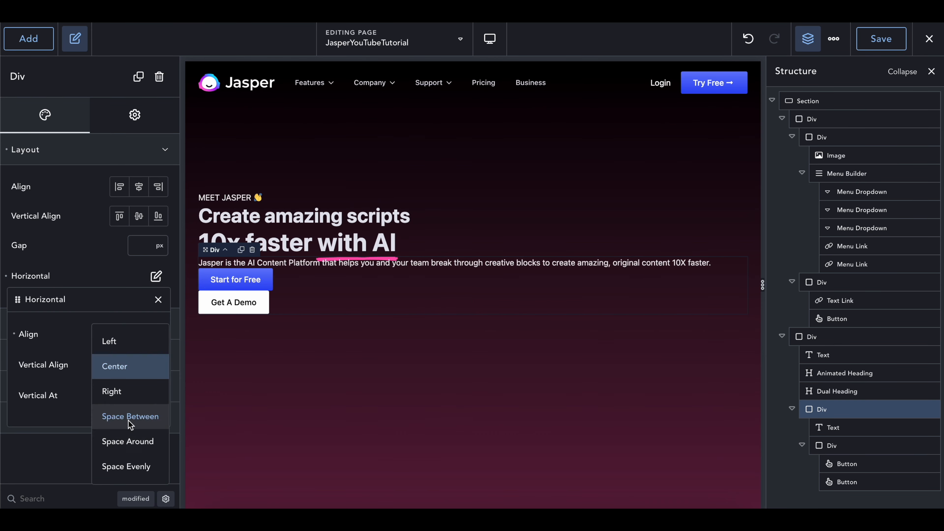
{"action": "left_click", "coordinate": [117, 344]}
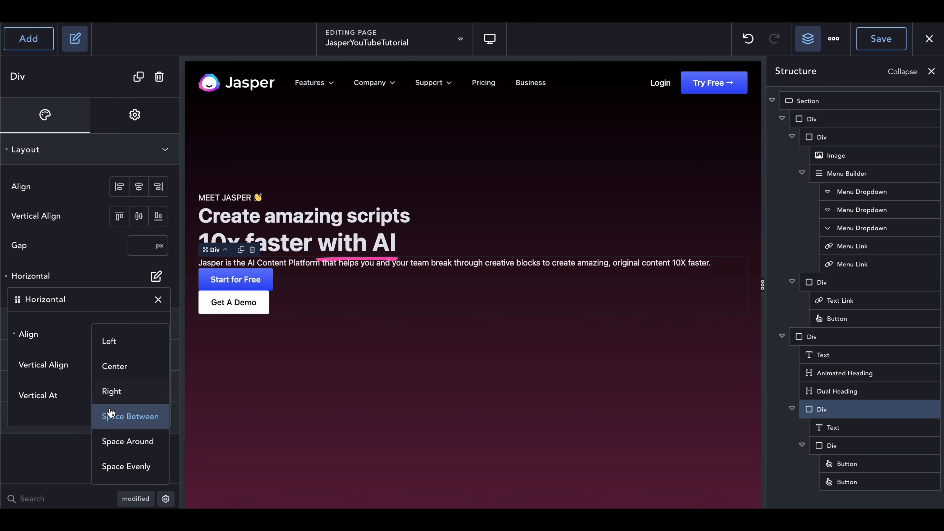
{"action": "left_click", "coordinate": [114, 440]}
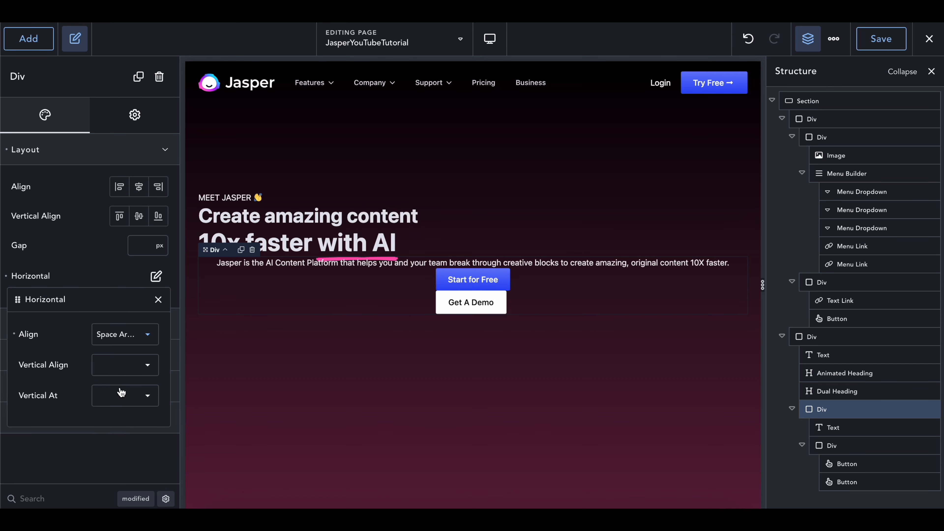
{"action": "left_click", "coordinate": [14, 335]}
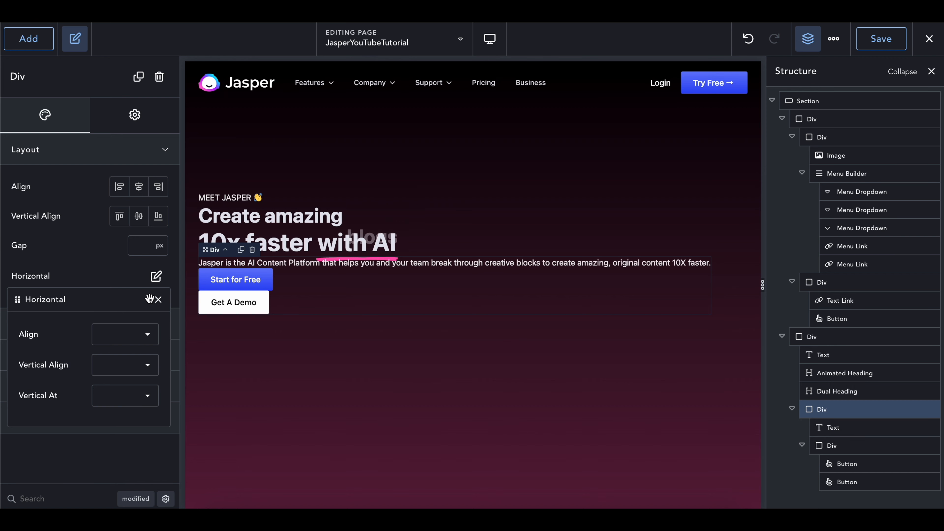
{"action": "left_click", "coordinate": [158, 300]}
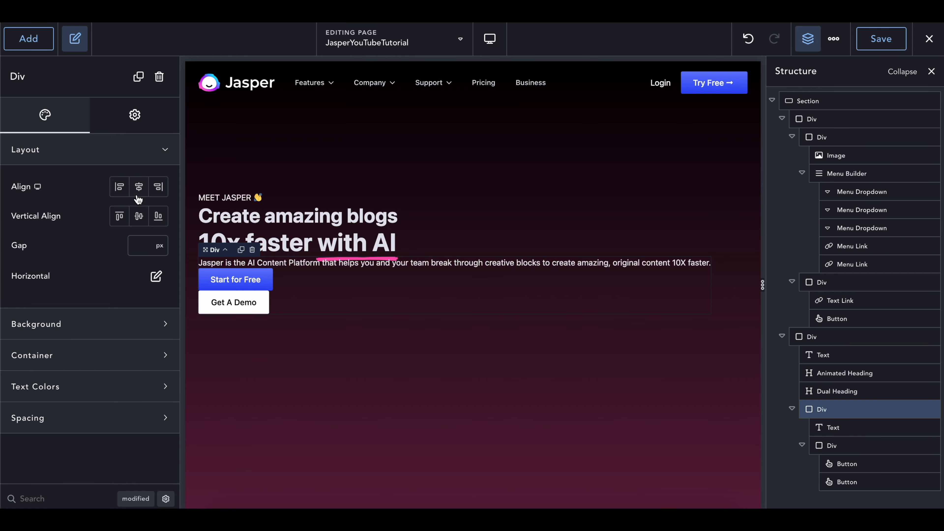
Set the horizontal alignment of the outer div holding the description and the button div to Center.
{"action": "left_click", "coordinate": [156, 277]}
{"action": "left_click", "coordinate": [127, 334]}
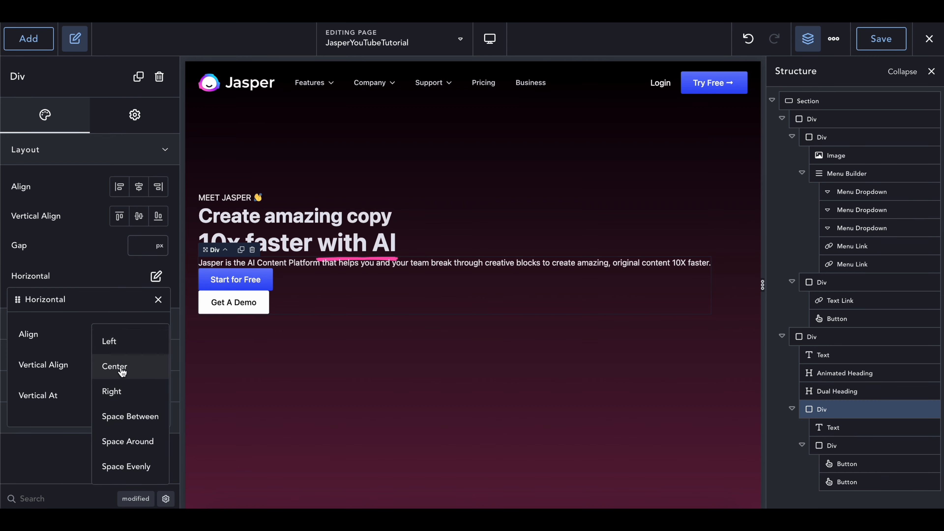
{"action": "left_click", "coordinate": [125, 351]}
{"action": "left_click", "coordinate": [125, 334]}
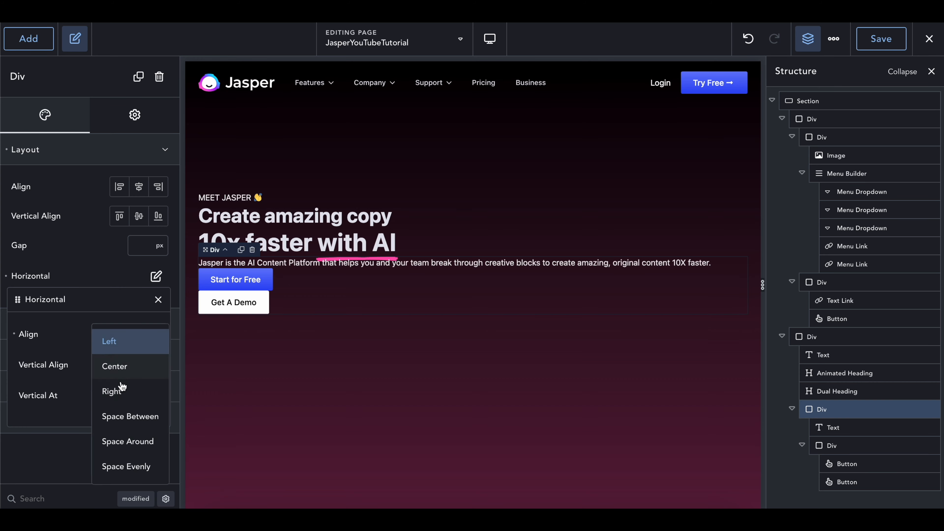
{"action": "left_click", "coordinate": [111, 364]}
Set the description text's width to 60%.
{"action": "left_click", "coordinate": [833, 427]}
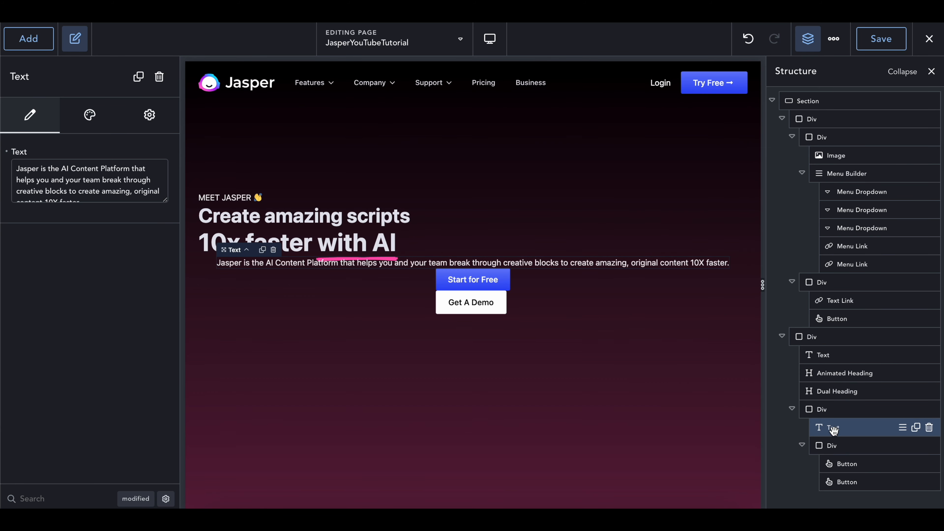
{"action": "left_click", "coordinate": [100, 129]}
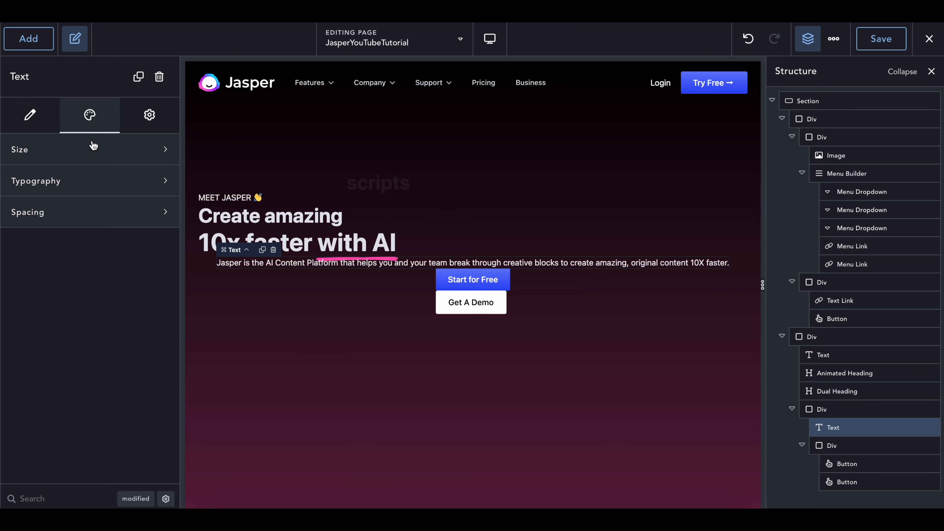
{"action": "left_click", "coordinate": [163, 189]}
{"action": "left_click", "coordinate": [169, 245]}
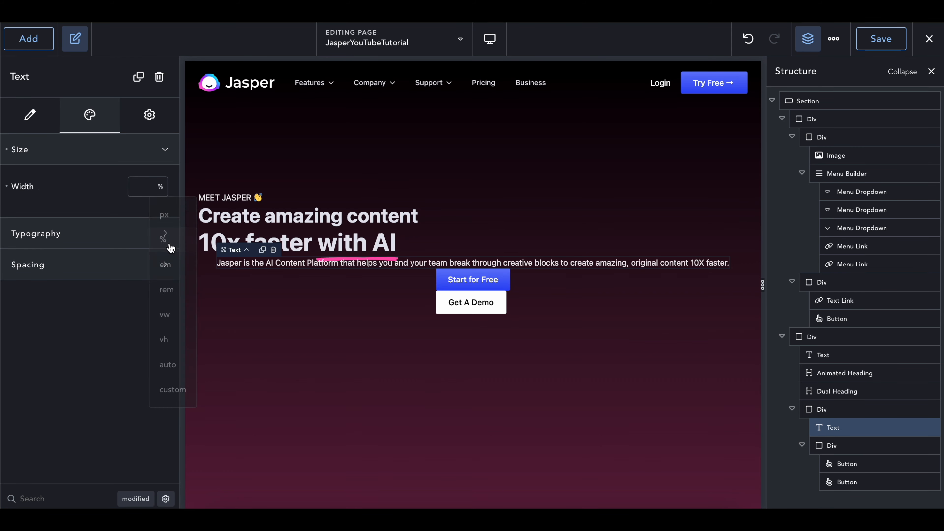
{"action": "type", "text": "60"}
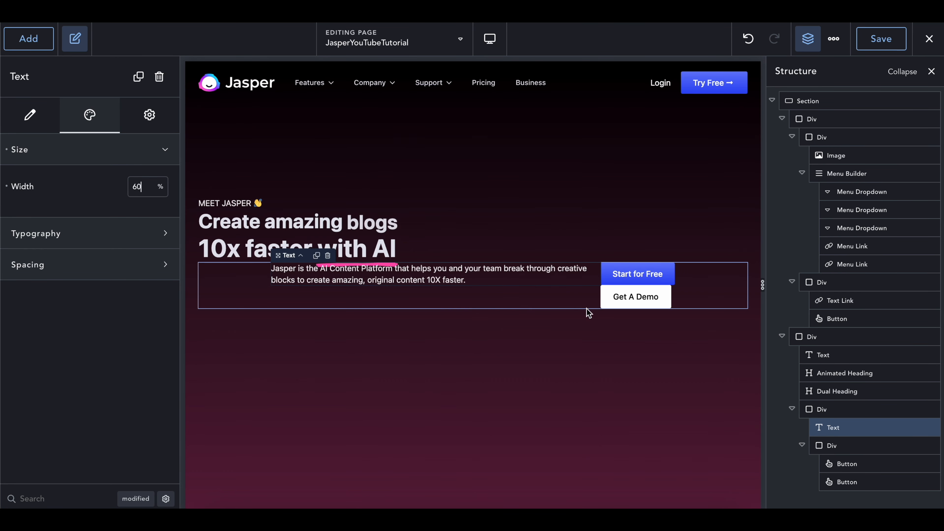
Lay out the div around the two buttons horizontally with Center alignment and a 20 px gap.
{"action": "left_click", "coordinate": [832, 445]}
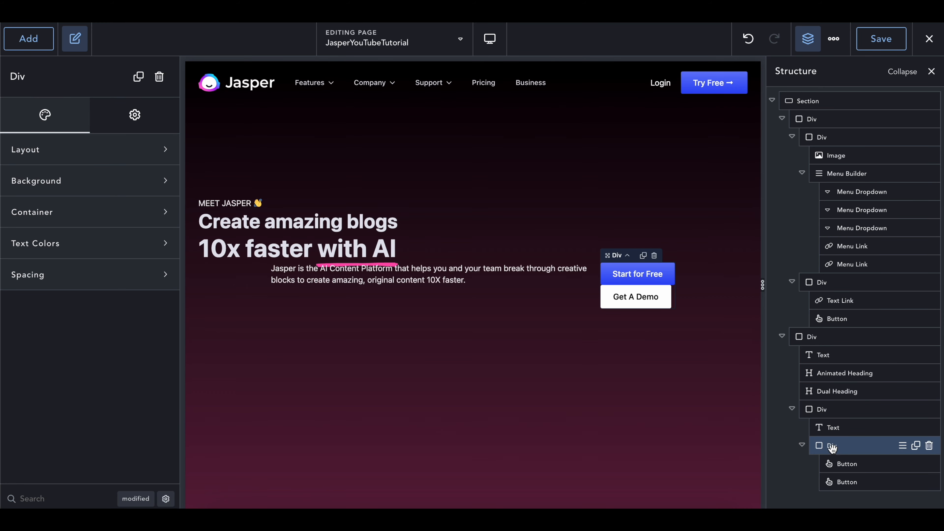
{"action": "left_click", "coordinate": [87, 150]}
{"action": "left_click", "coordinate": [155, 276]}
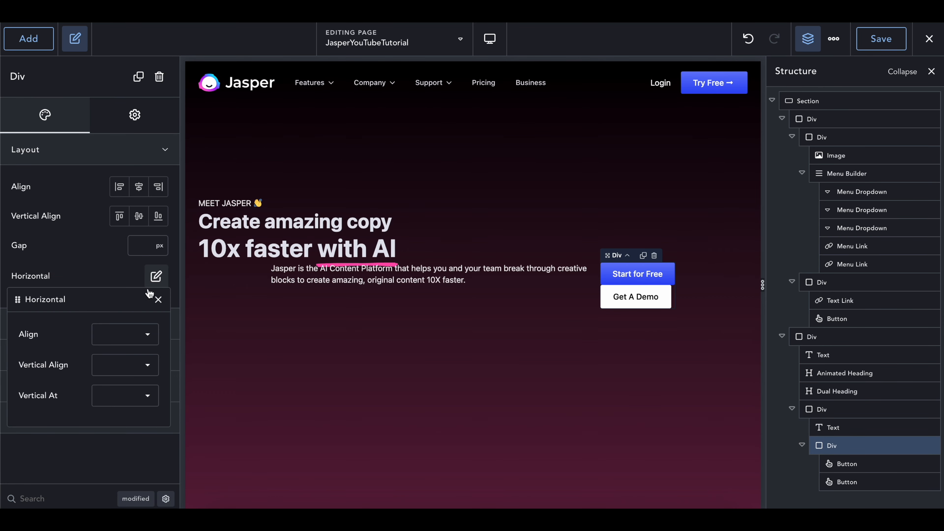
{"action": "left_click", "coordinate": [125, 335]}
{"action": "left_click", "coordinate": [126, 368]}
{"action": "left_click", "coordinate": [158, 301]}
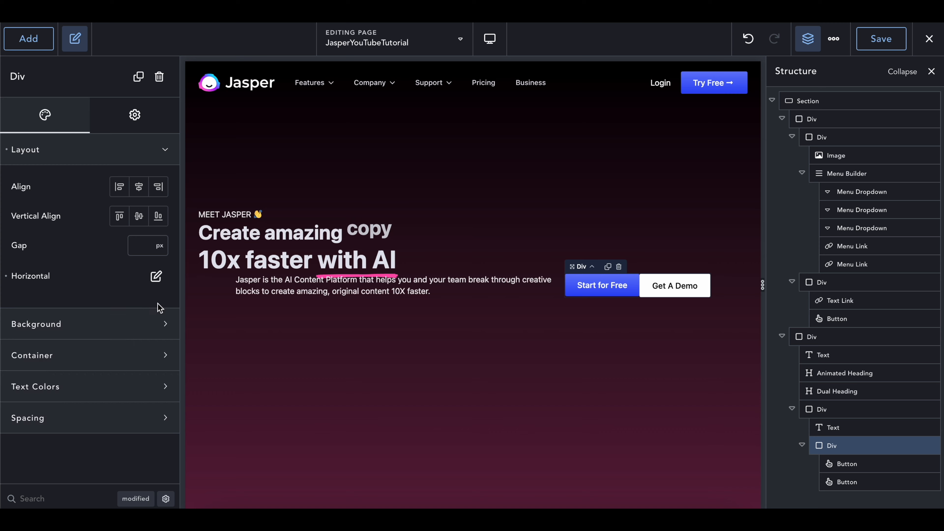
{"action": "type", "text": "20"}
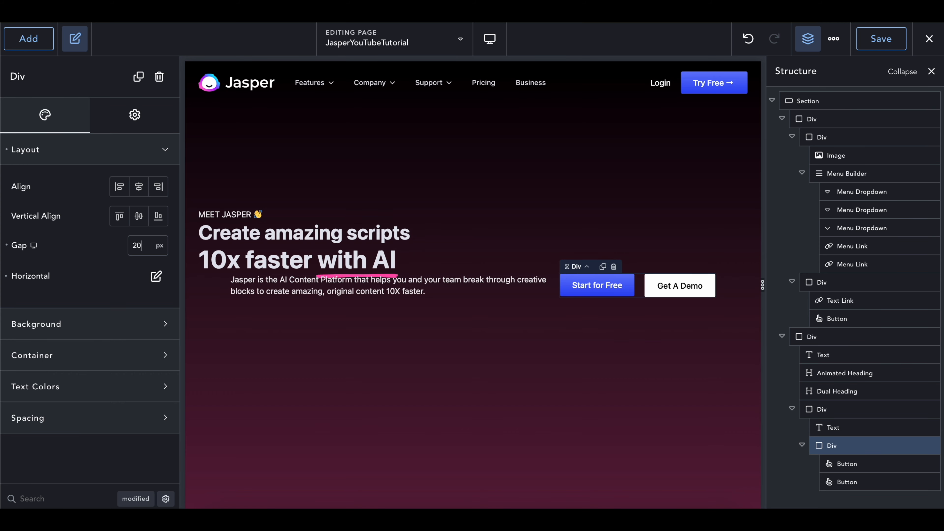
Review the horizontal layout settings of the div around the two buttons and save the page.
{"action": "left_click", "coordinate": [483, 334]}
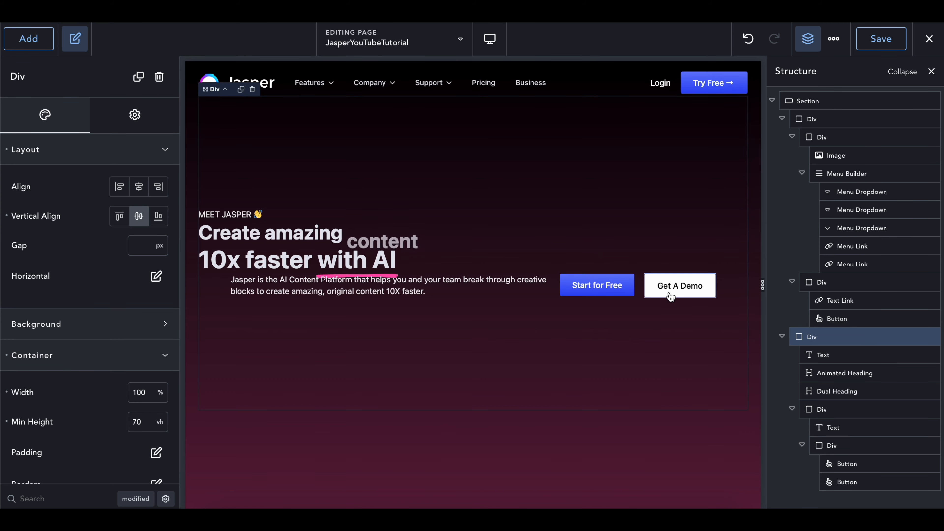
{"action": "left_click", "coordinate": [639, 289]}
{"action": "left_click", "coordinate": [156, 276]}
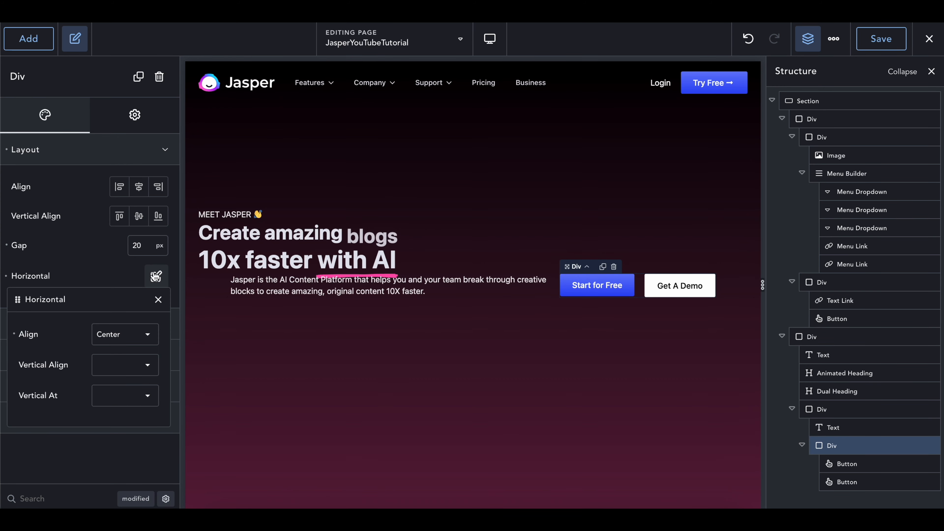
{"action": "left_click", "coordinate": [131, 367]}
{"action": "left_click", "coordinate": [131, 396]}
{"action": "left_click", "coordinate": [158, 299]}
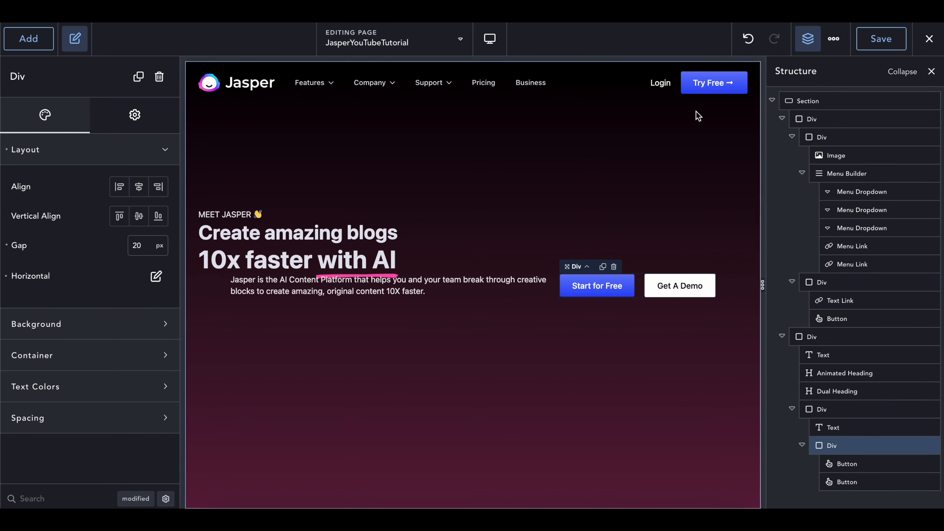
{"action": "left_click", "coordinate": [873, 41]}
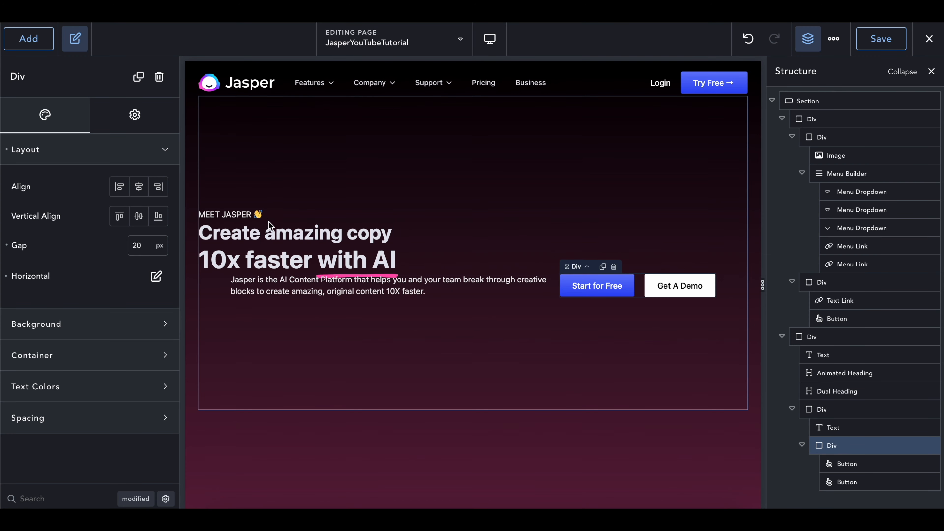
Set the animated heading's font size to 4 rem.
{"action": "left_click", "coordinate": [266, 233]}
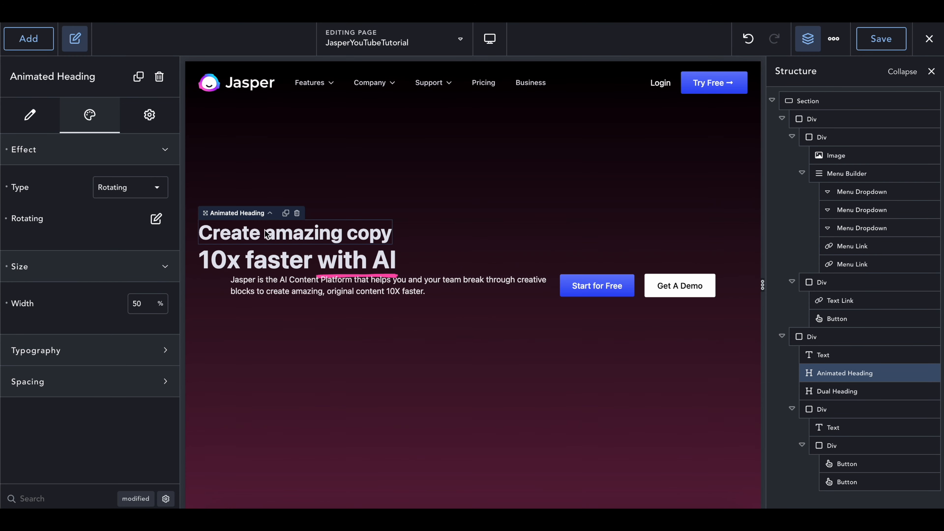
{"action": "left_click", "coordinate": [261, 263]}
{"action": "left_click", "coordinate": [254, 235]}
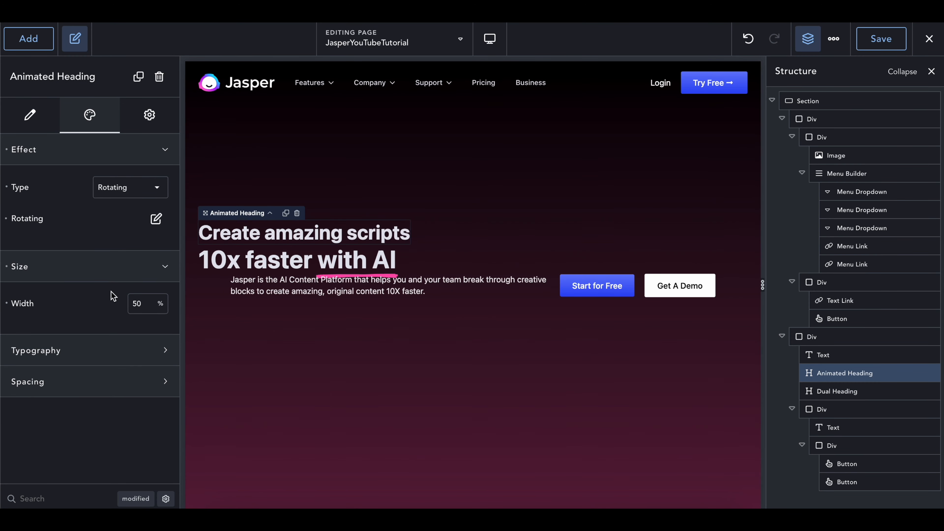
{"action": "left_click", "coordinate": [76, 350]}
{"action": "scroll", "coordinate": [91, 369], "scroll_direction": "down", "scroll_amount": 3}
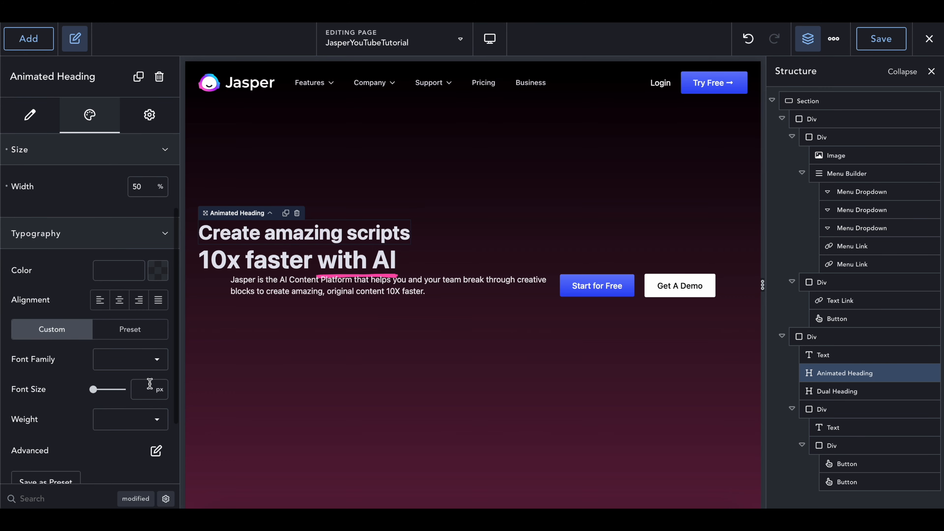
{"action": "left_click", "coordinate": [161, 393]}
{"action": "left_click", "coordinate": [164, 388]}
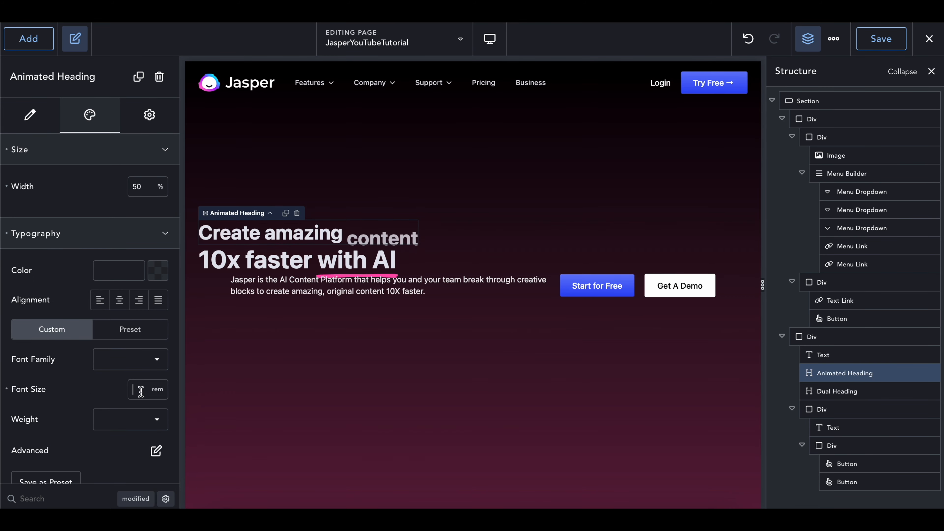
{"action": "type", "text": "3"}
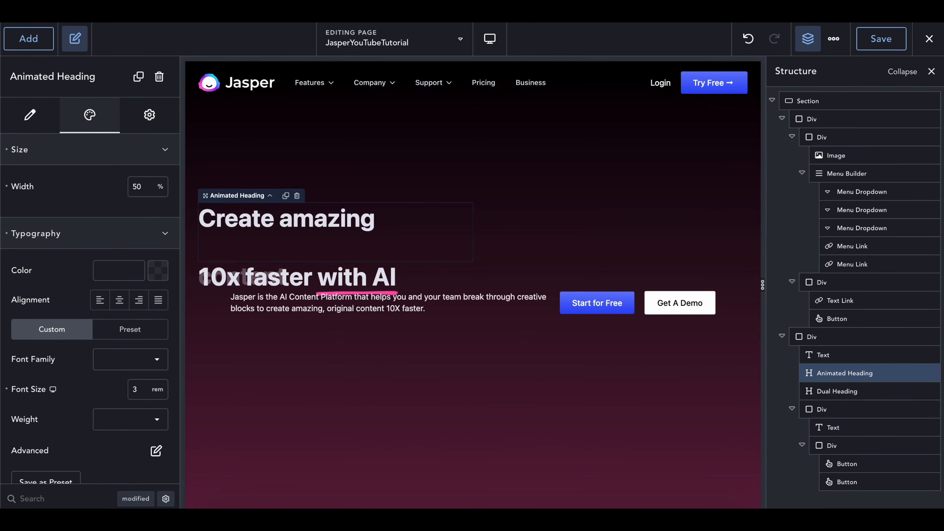
{"action": "key", "text": "super+q"}
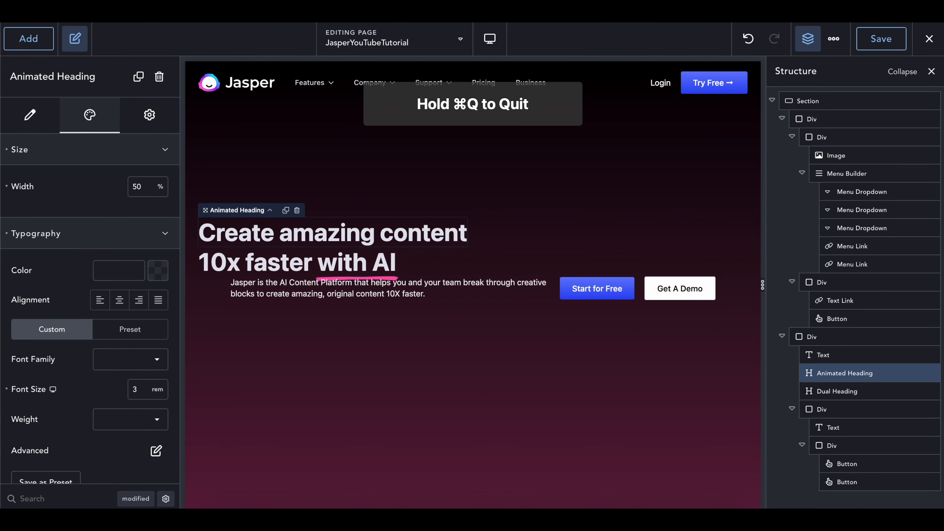
{"action": "key", "text": "super+a"}
{"action": "type", "text": "4"}
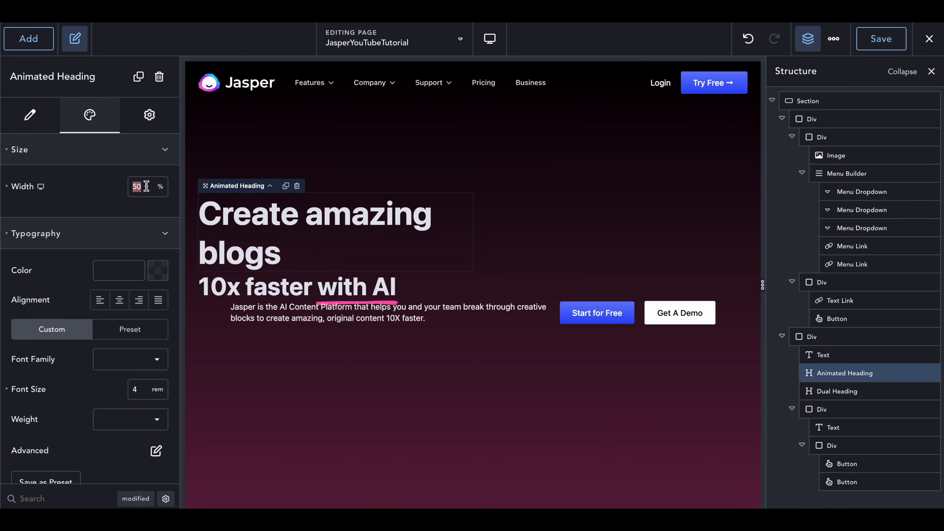
Set the animated heading's width to 75%.
{"action": "type", "text": "70"}
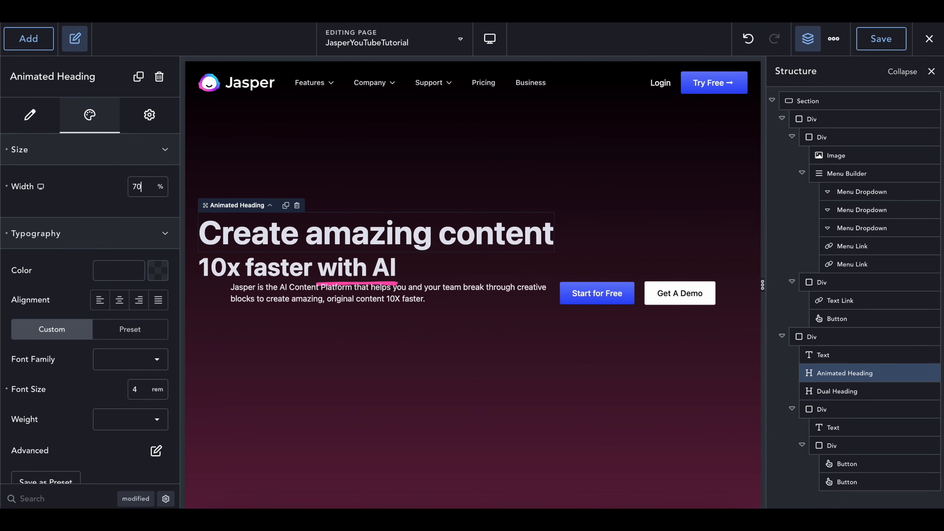
{"action": "key", "text": "BackSpace"}
{"action": "type", "text": "5"}
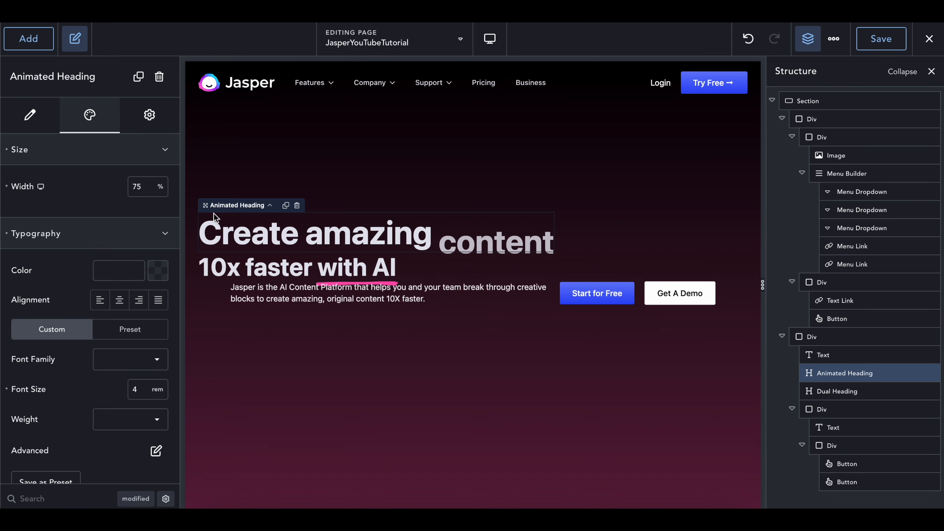
Set the font size for both parts of the dual heading to 4 rem.
{"action": "left_click", "coordinate": [289, 274]}
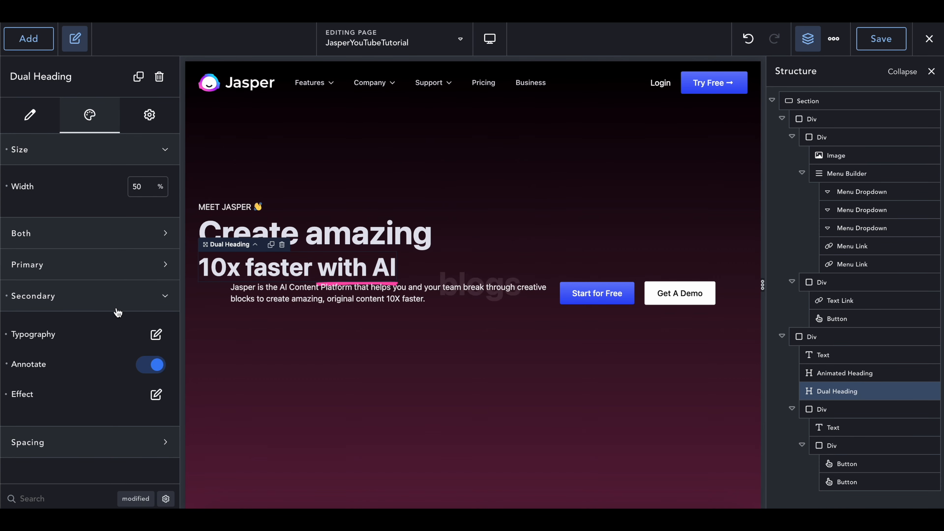
{"action": "left_click", "coordinate": [116, 297]}
{"action": "left_click", "coordinate": [98, 232]}
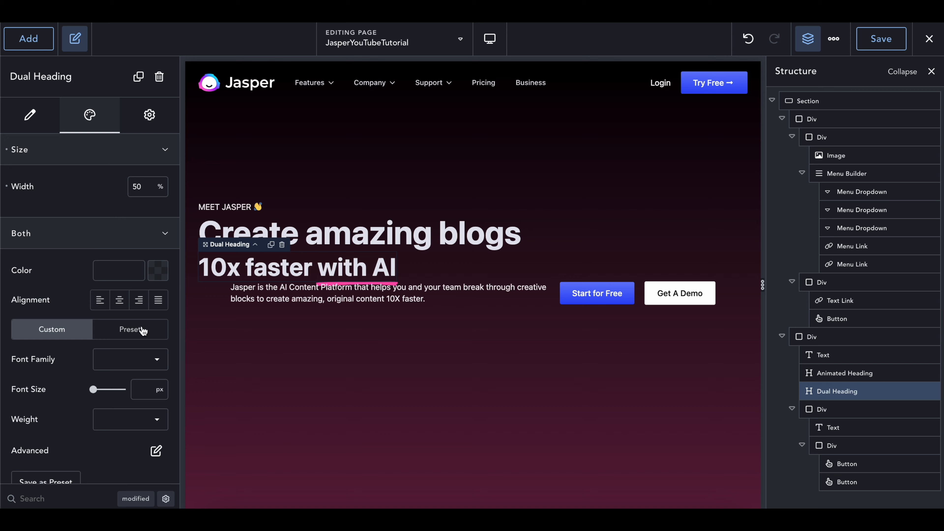
{"action": "scroll", "coordinate": [156, 407], "scroll_direction": "down", "scroll_amount": 1}
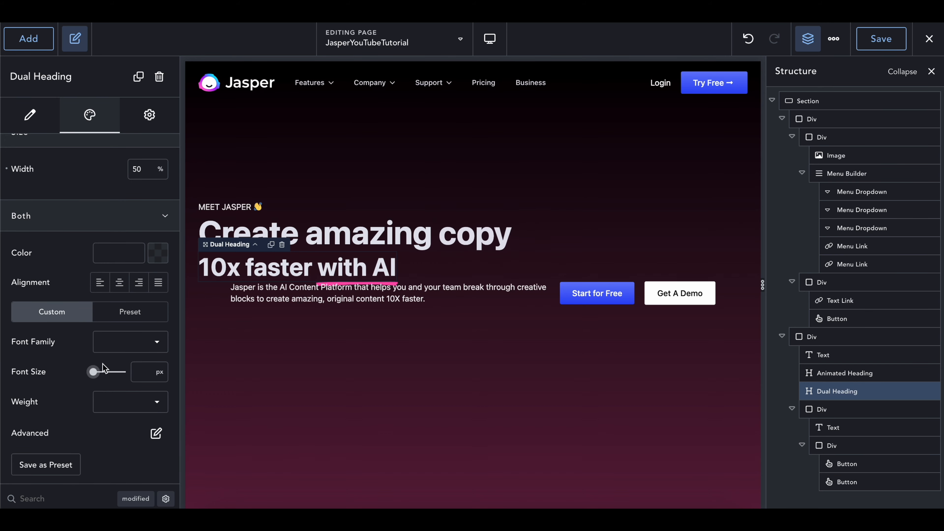
{"action": "left_click", "coordinate": [156, 372]}
{"action": "left_click", "coordinate": [162, 384]}
{"action": "type", "text": "4"}
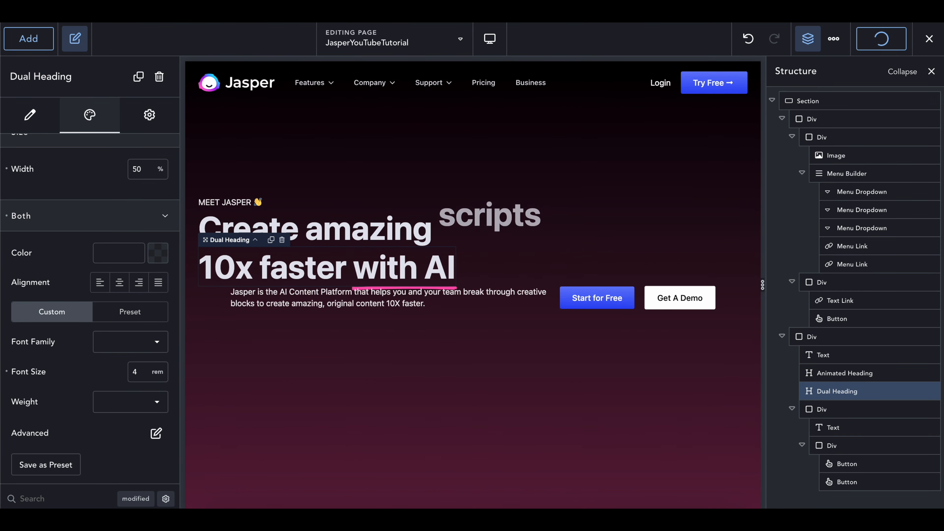
Switch to the live page, reload it and examine the two hero headings.
{"action": "left_click", "coordinate": [345, 15]}
{"action": "key", "text": "super+r"}
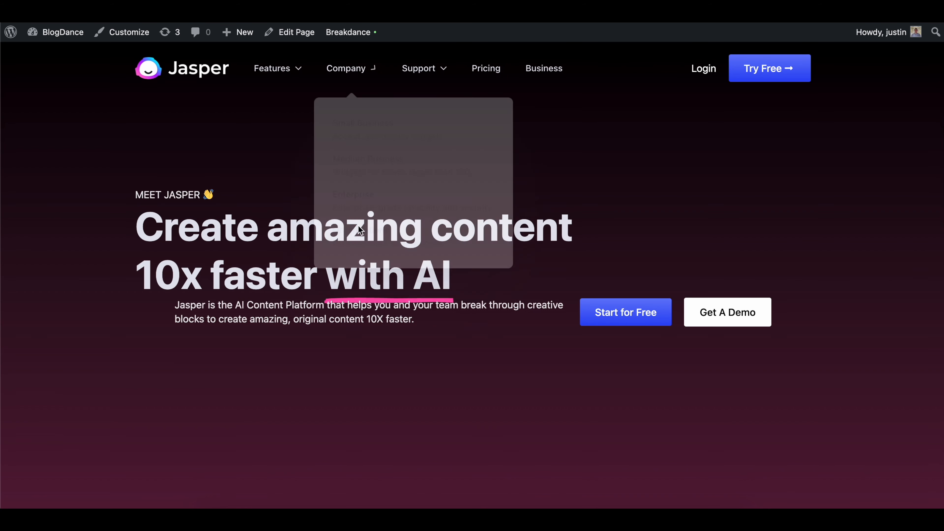
{"action": "left_click_drag", "start_coordinate": [136, 208], "coordinate": [411, 303]}
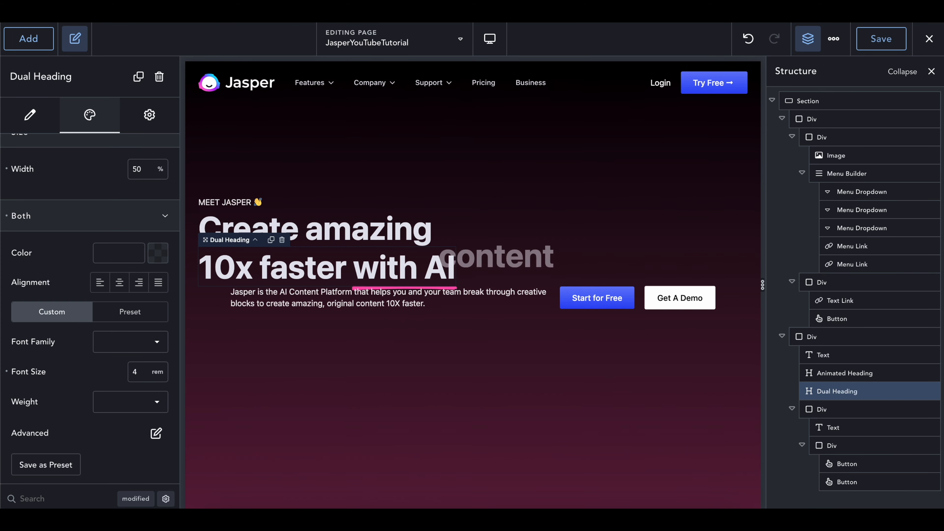
Try font weight 400 on both parts of the dual heading.
{"action": "left_click", "coordinate": [127, 407]}
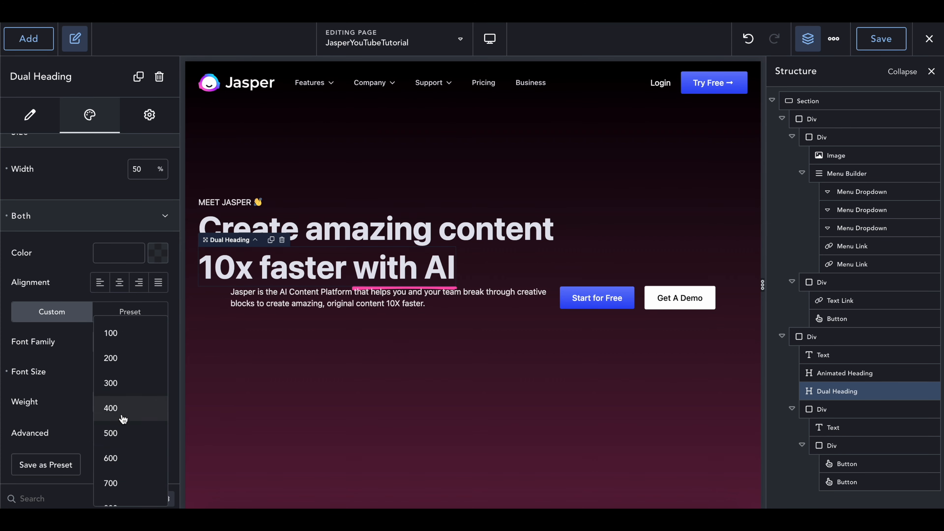
{"action": "left_click", "coordinate": [123, 415]}
{"action": "left_click", "coordinate": [127, 406]}
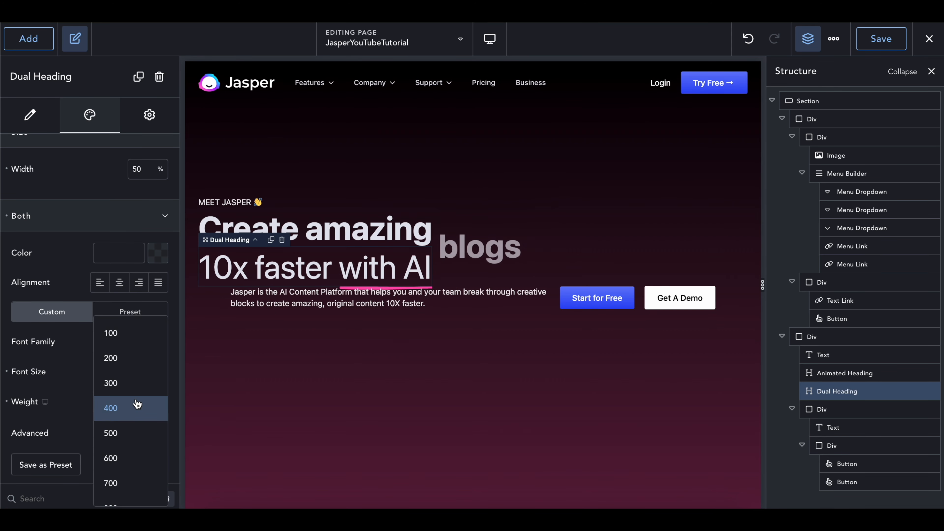
{"action": "left_click", "coordinate": [77, 408]}
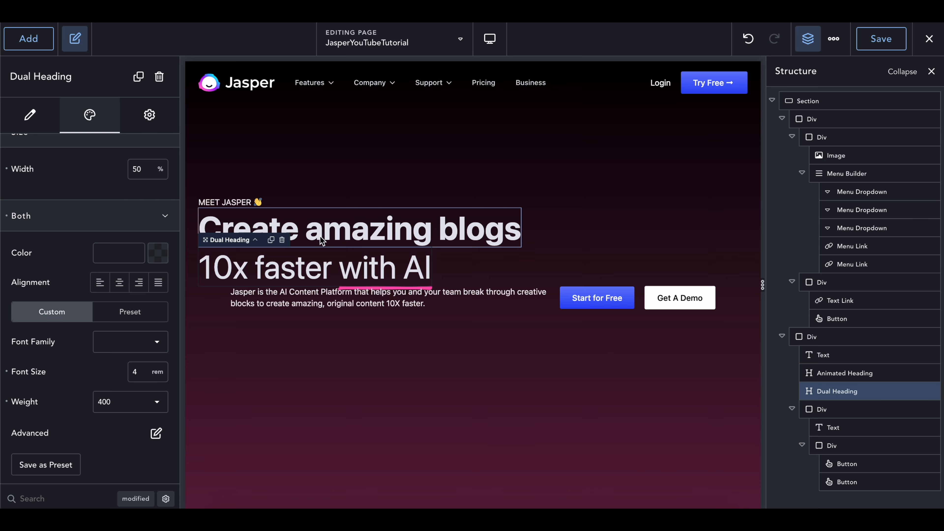
Try font weight 400 on the animated heading, and set it to 500.
{"action": "left_click", "coordinate": [320, 236]}
{"action": "scroll", "coordinate": [128, 389], "scroll_direction": "down", "scroll_amount": 4}
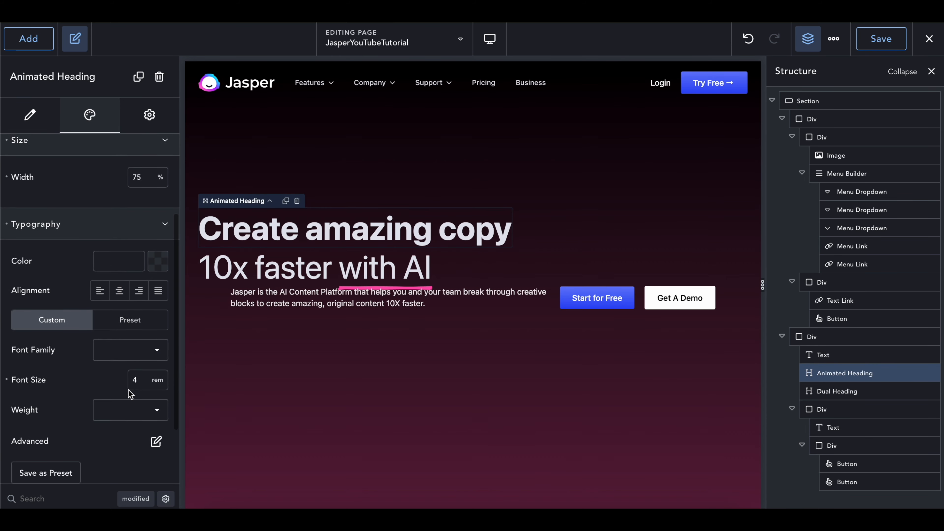
{"action": "left_click", "coordinate": [129, 409]}
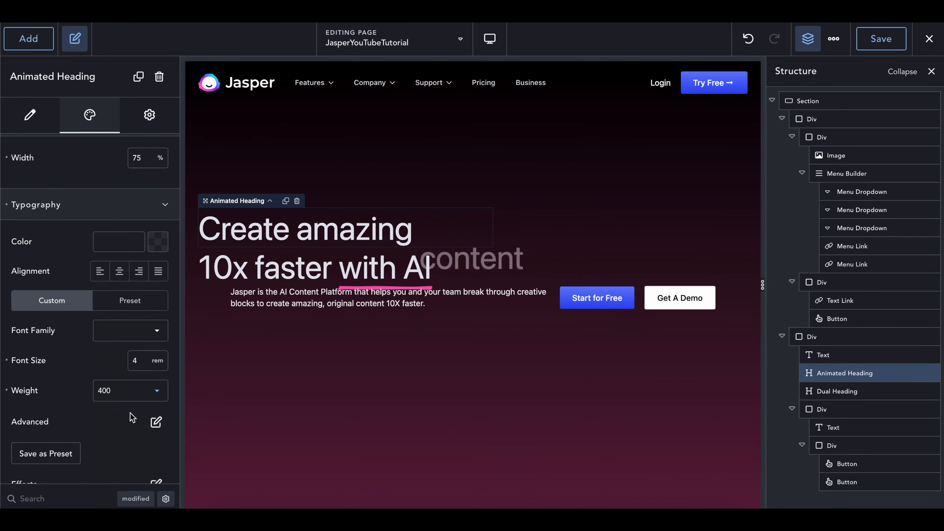
{"action": "left_click", "coordinate": [124, 398]}
{"action": "left_click", "coordinate": [116, 433]}
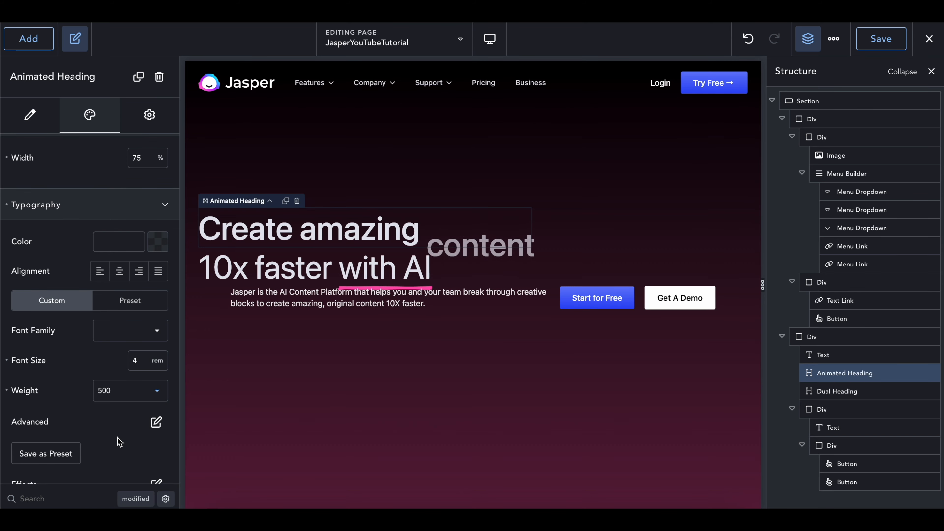
Set the dual heading's font weight to 500 and save the page to check it live.
{"action": "left_click", "coordinate": [360, 271]}
{"action": "left_click", "coordinate": [127, 419]}
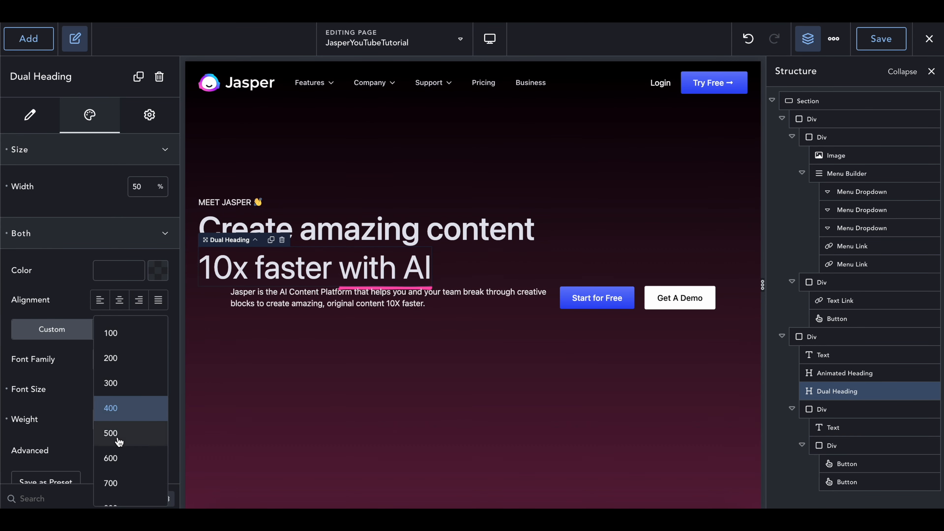
{"action": "left_click", "coordinate": [116, 434]}
{"action": "left_click", "coordinate": [884, 38]}
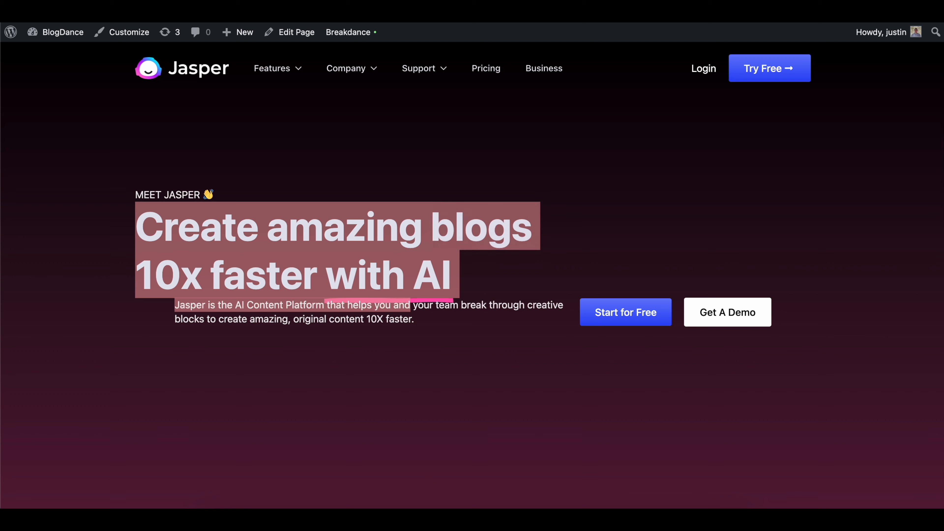
{"action": "left_click", "coordinate": [301, 177]}
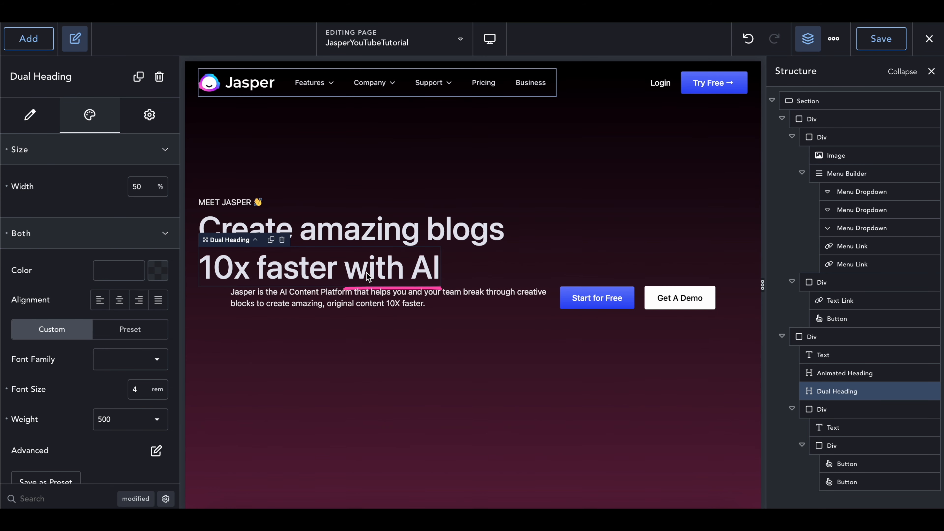
Add a period to the dual heading's second text entry so it reads "with AI.".
{"action": "left_click", "coordinate": [131, 236]}
{"action": "left_click", "coordinate": [84, 158]}
{"action": "left_click", "coordinate": [31, 115]}
{"action": "left_click", "coordinate": [96, 202]}
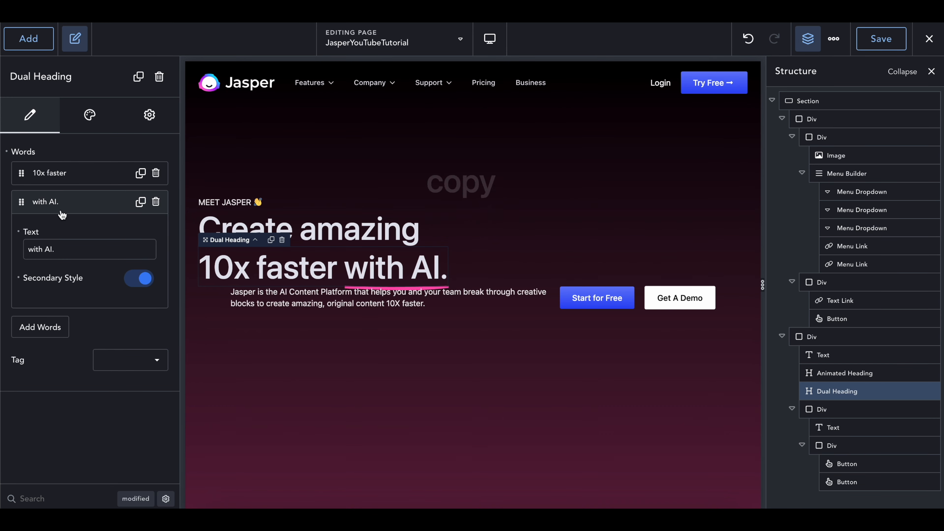
{"action": "left_click", "coordinate": [61, 203]}
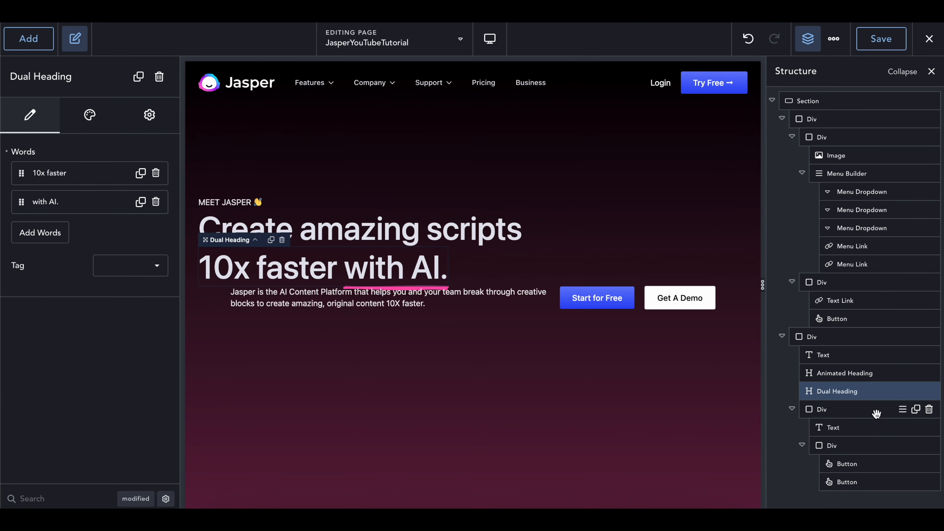
Set the horizontal alignment of the outer div holding the description and buttons to Left.
{"action": "left_click", "coordinate": [825, 410]}
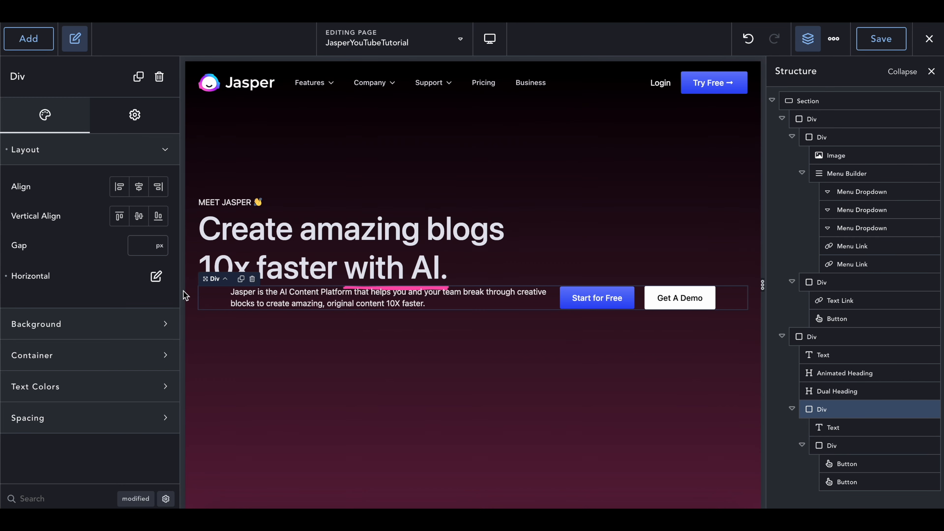
{"action": "left_click", "coordinate": [156, 275]}
{"action": "left_click", "coordinate": [124, 334]}
{"action": "left_click", "coordinate": [109, 346]}
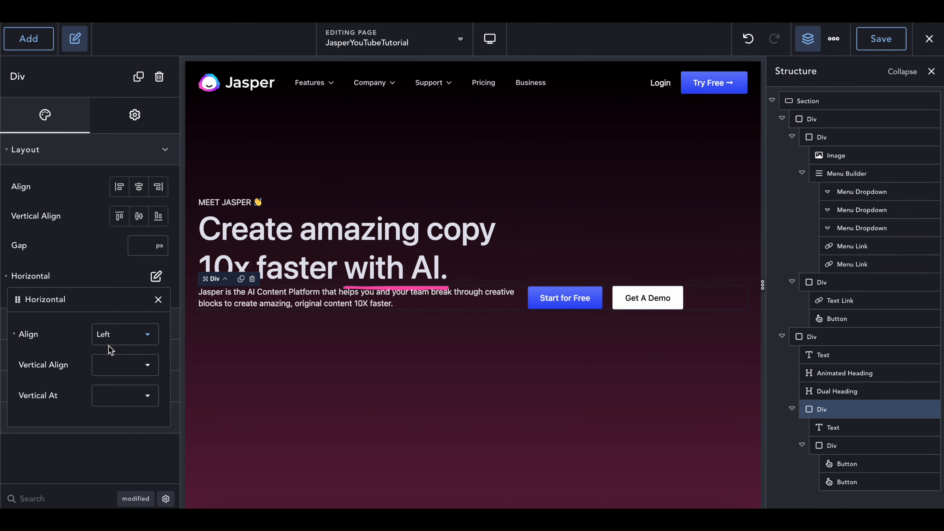
{"action": "left_click", "coordinate": [156, 300]}
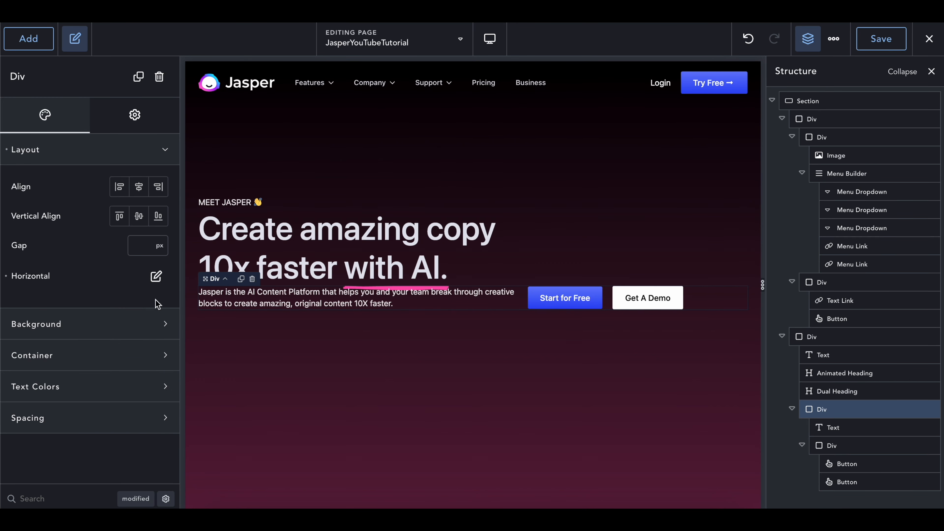
Give the outer div holding the description and buttons a top margin of 20 px.
{"action": "left_click", "coordinate": [100, 415]}
{"action": "left_click", "coordinate": [140, 422]}
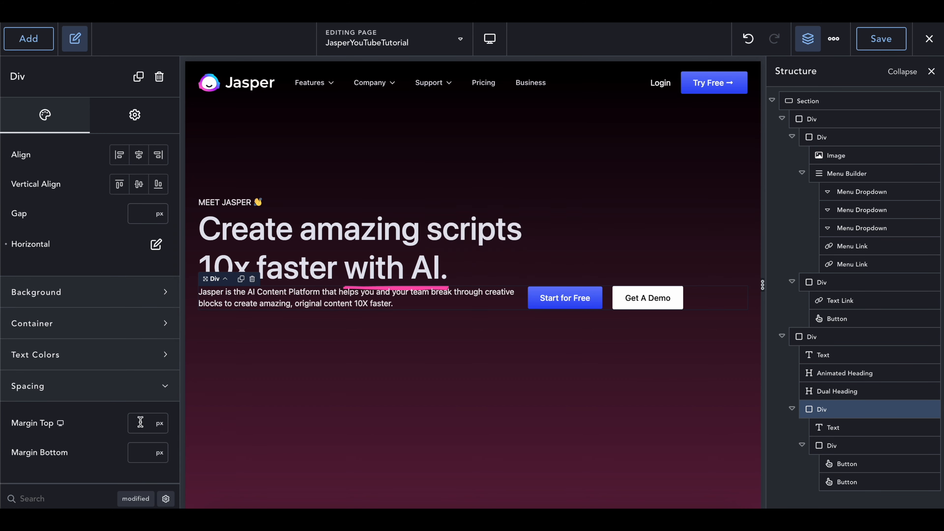
{"action": "type", "text": "20"}
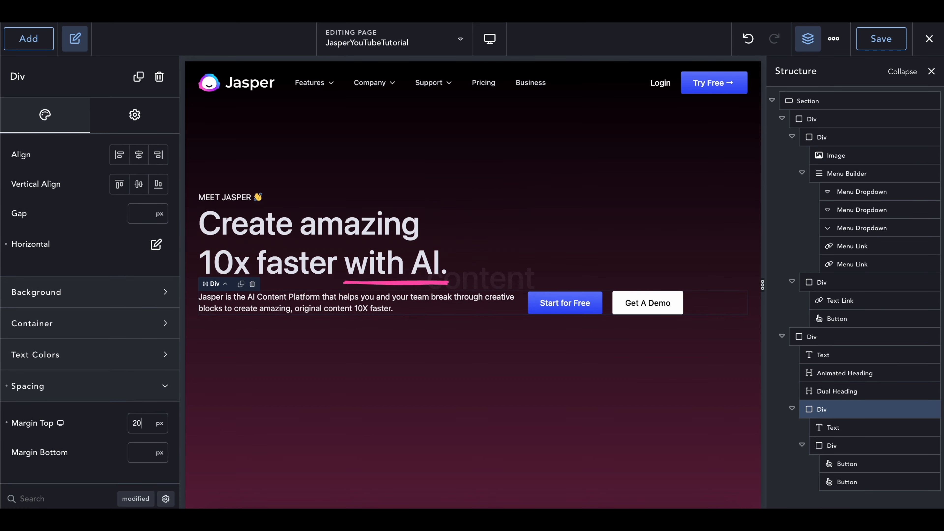
Set the top margin of the outer div holding the description and buttons to 40 px, save, and check the live page.
{"action": "type", "text": "40"}
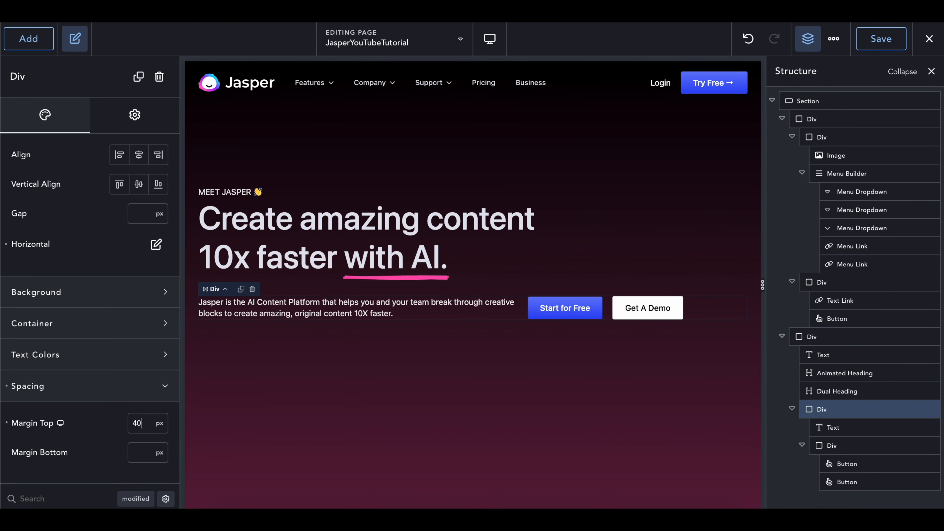
{"action": "key", "text": "ctrl+s"}
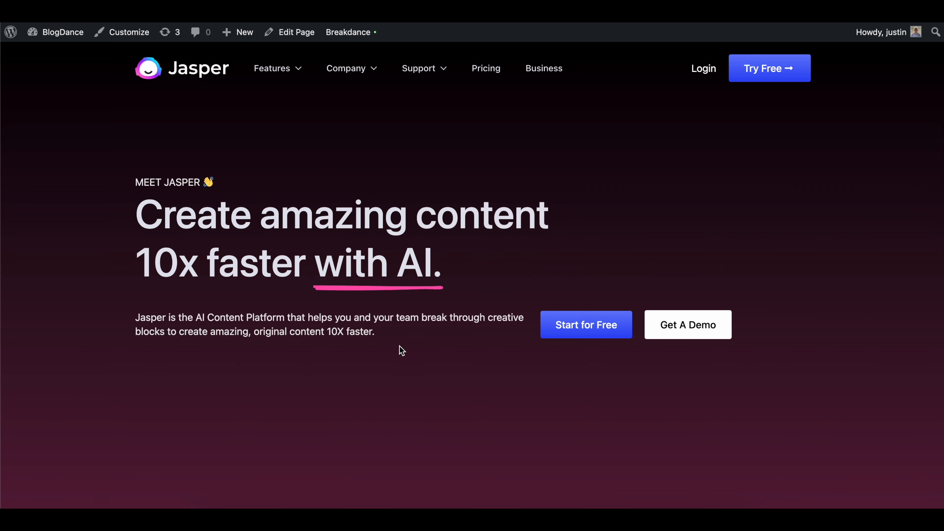
{"action": "left_click_drag", "start_coordinate": [400, 350], "coordinate": [179, 204]}
{"action": "left_click", "coordinate": [179, 204]}
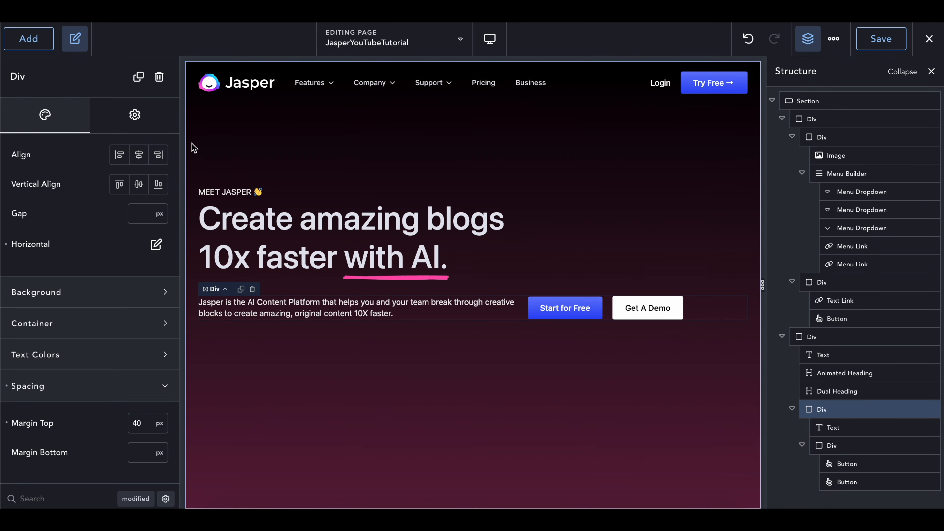
Set the width of the whole hero section to Full.
{"action": "left_click", "coordinate": [193, 149]}
{"action": "scroll", "coordinate": [72, 333], "scroll_direction": "down", "scroll_amount": 1}
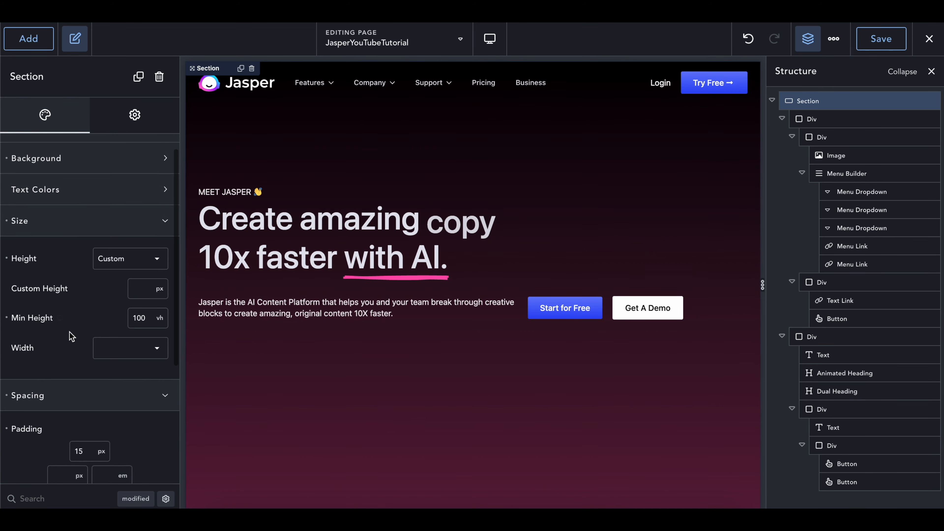
{"action": "left_click", "coordinate": [132, 341]}
{"action": "left_click", "coordinate": [127, 366]}
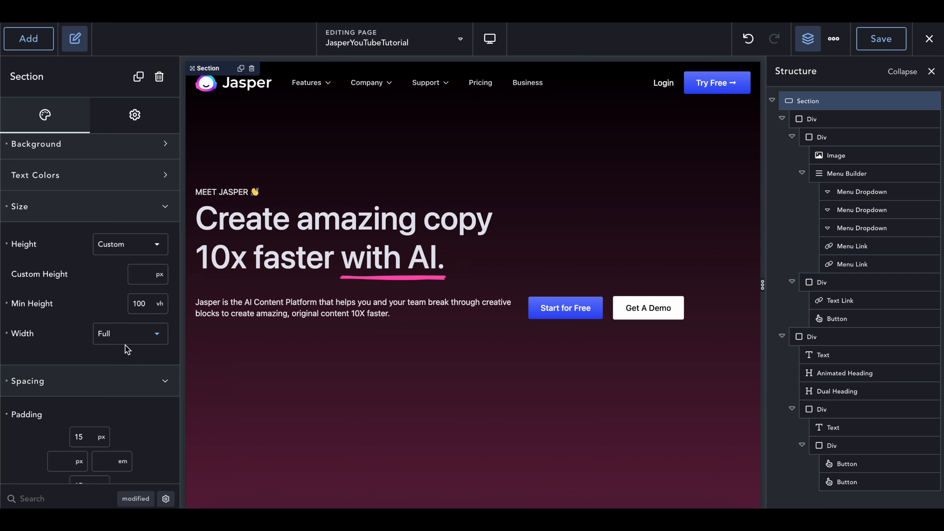
Set the section's left and right padding to 15 px.
{"action": "scroll", "coordinate": [72, 388], "scroll_direction": "down", "scroll_amount": 2}
{"action": "left_click", "coordinate": [62, 381]}
{"action": "type", "text": "15"}
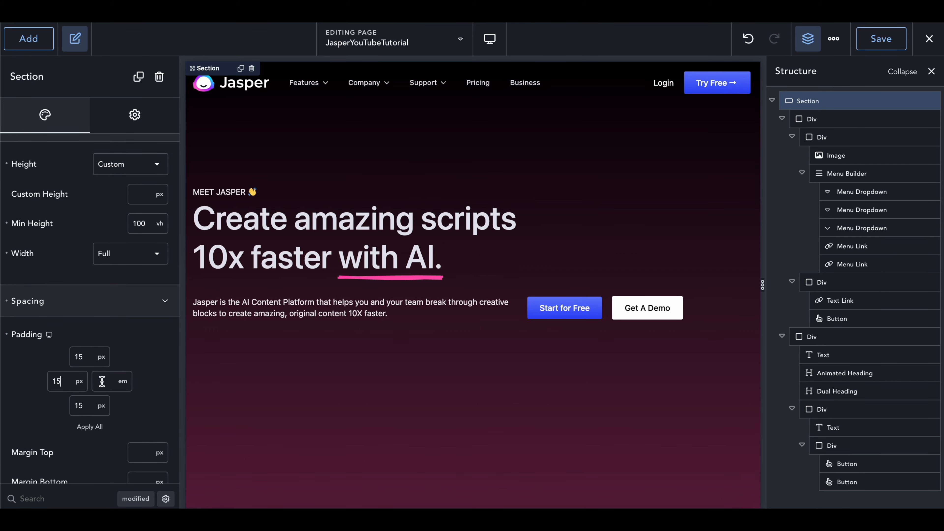
{"action": "type", "text": "15"}
{"action": "left_click", "coordinate": [123, 381]}
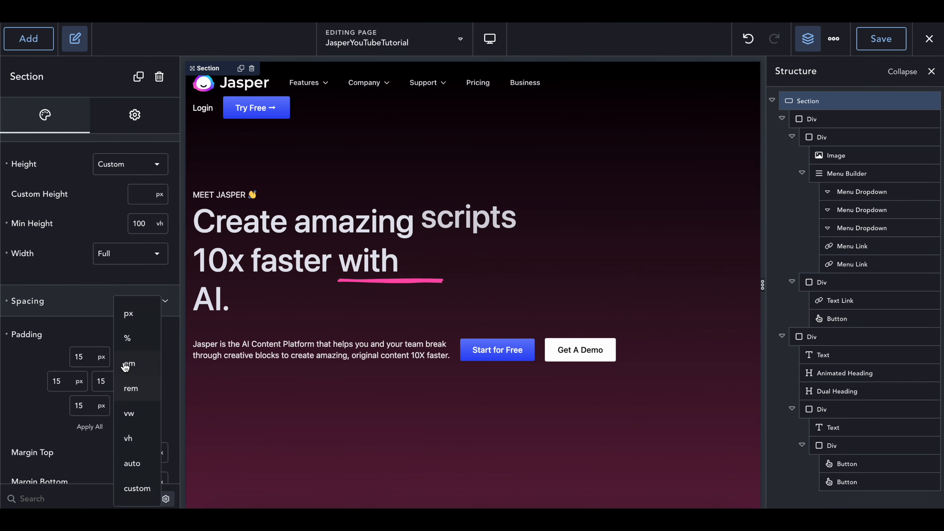
{"action": "left_click", "coordinate": [134, 316]}
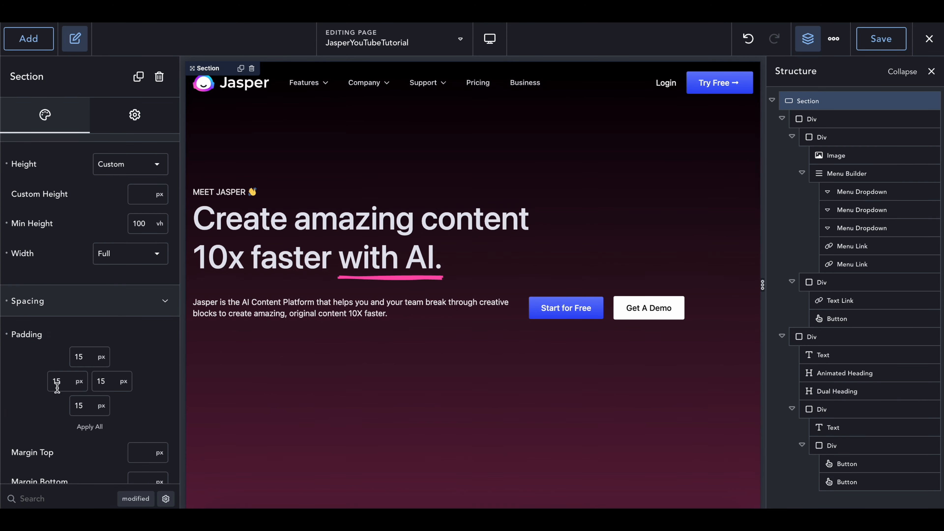
Set the section's left and right padding to 5 vw and check the live page.
{"action": "left_click", "coordinate": [79, 381]}
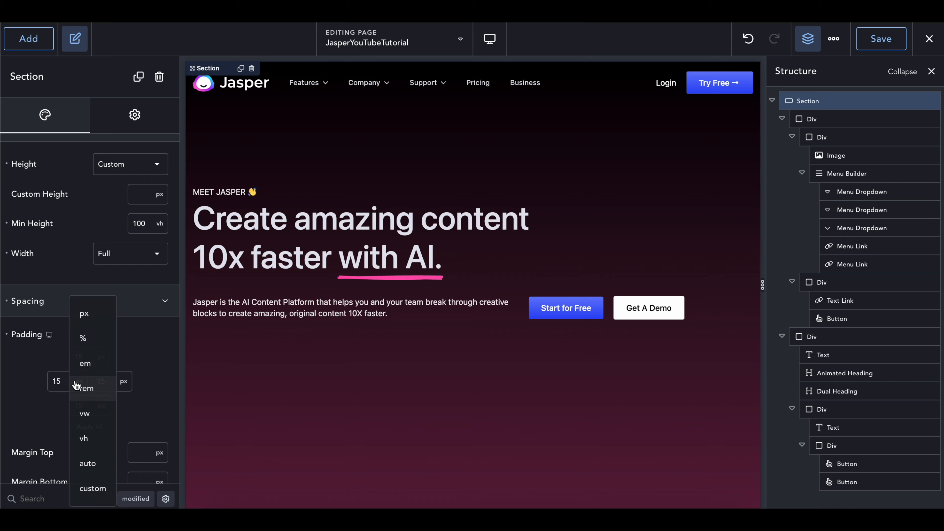
{"action": "left_click", "coordinate": [92, 419]}
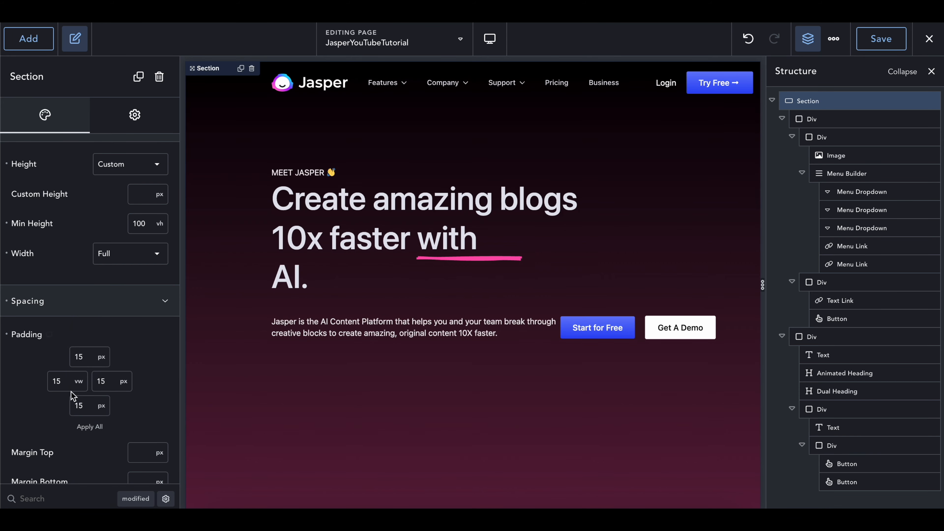
{"action": "type", "text": "5"}
{"action": "left_click", "coordinate": [123, 381]}
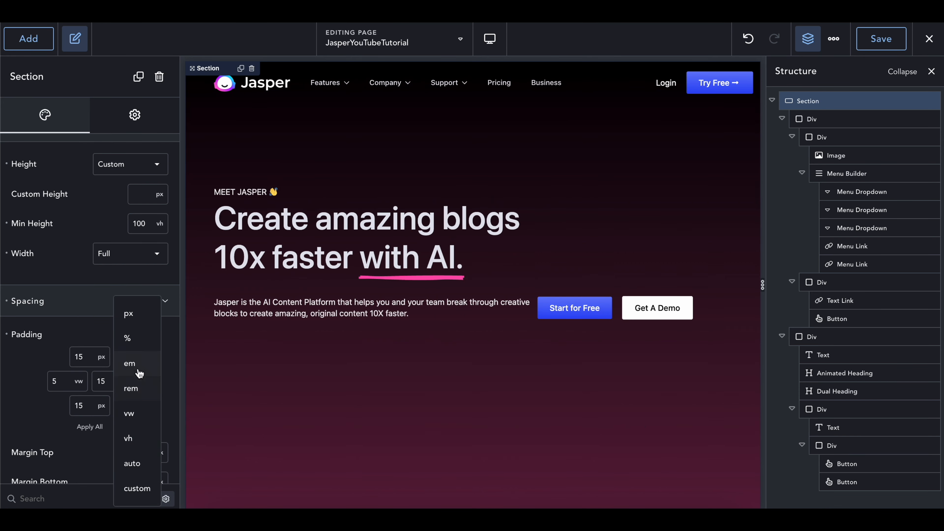
{"action": "left_click", "coordinate": [125, 413]}
{"action": "double_click", "coordinate": [102, 380]}
{"action": "type", "text": "5"}
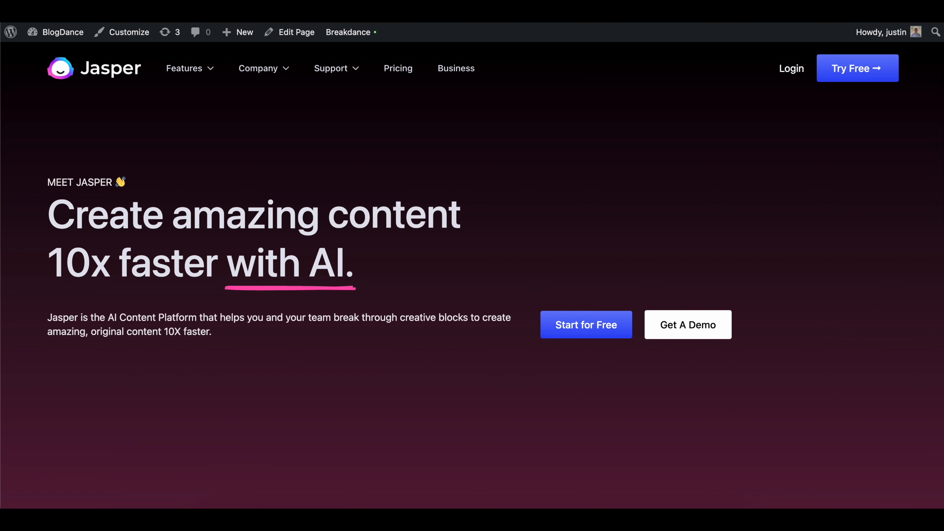
{"action": "left_click_drag", "start_coordinate": [75, 215], "coordinate": [345, 262]}
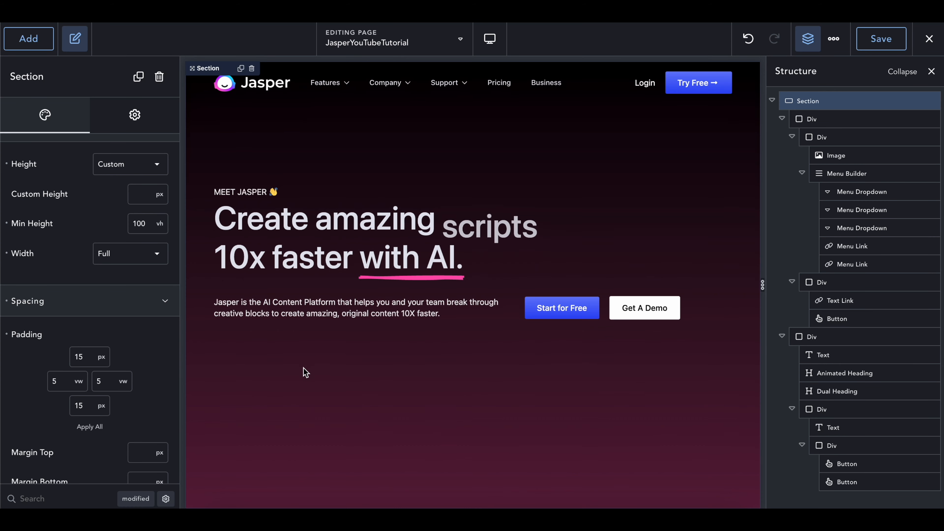
Set the font size of the description text beside the buttons to 1.4 rem.
{"action": "left_click", "coordinate": [309, 308]}
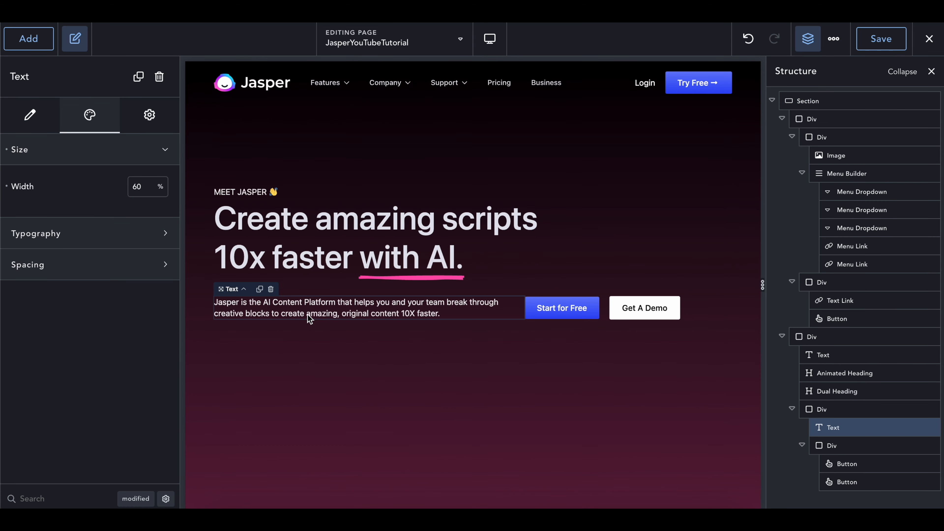
{"action": "left_click", "coordinate": [88, 234]}
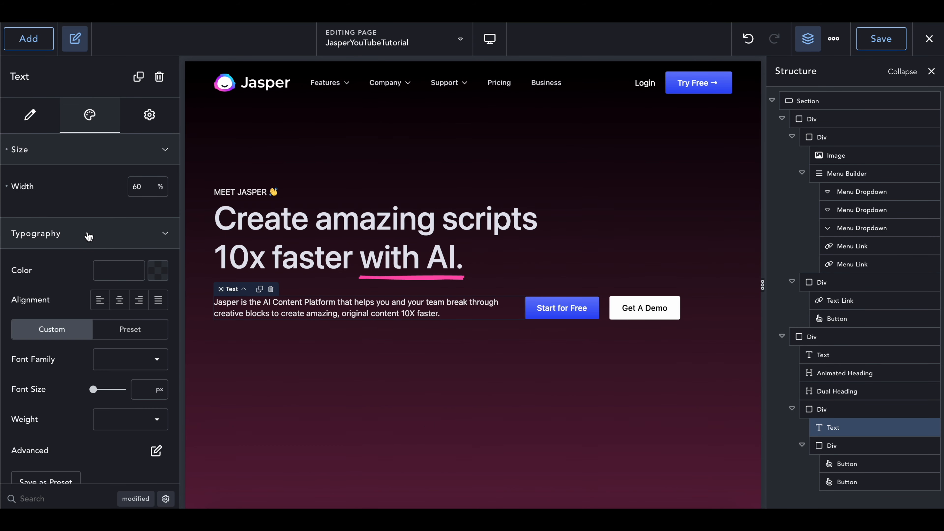
{"action": "left_click", "coordinate": [156, 389]}
{"action": "left_click", "coordinate": [171, 387]}
{"action": "left_click", "coordinate": [141, 386]}
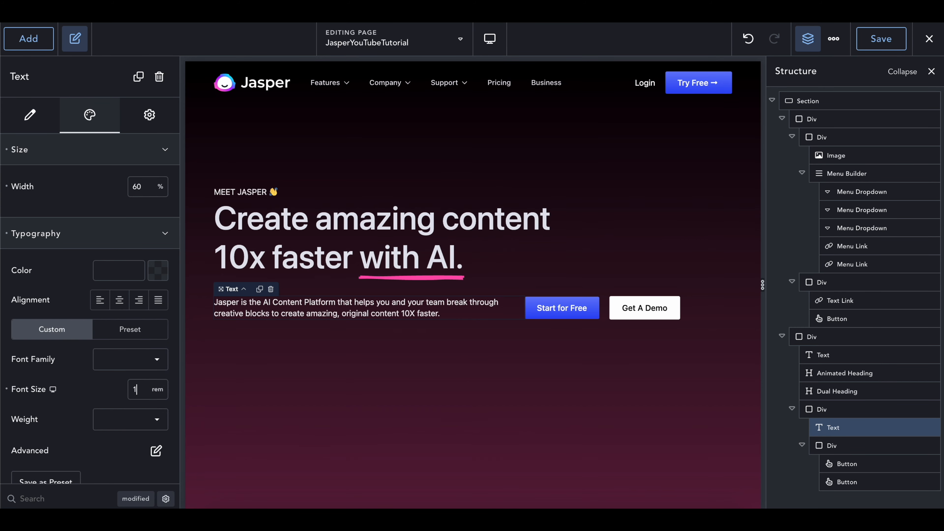
{"action": "type", "text": "21.5"}
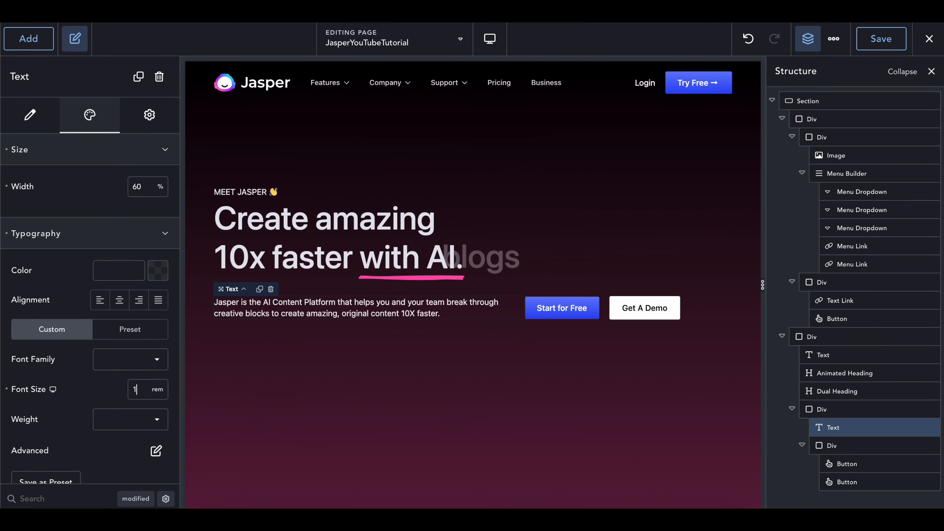
{"action": "type", "text": "1.3"}
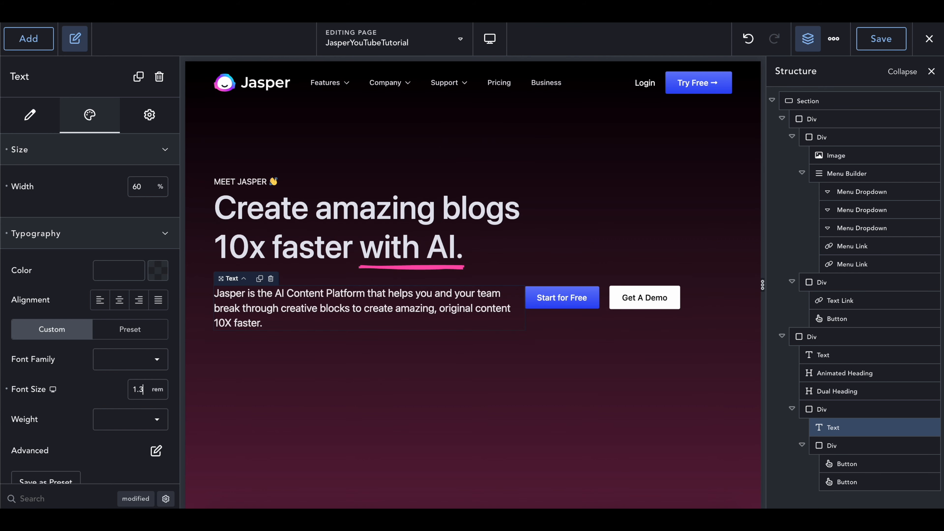
{"action": "key", "text": "Up"}
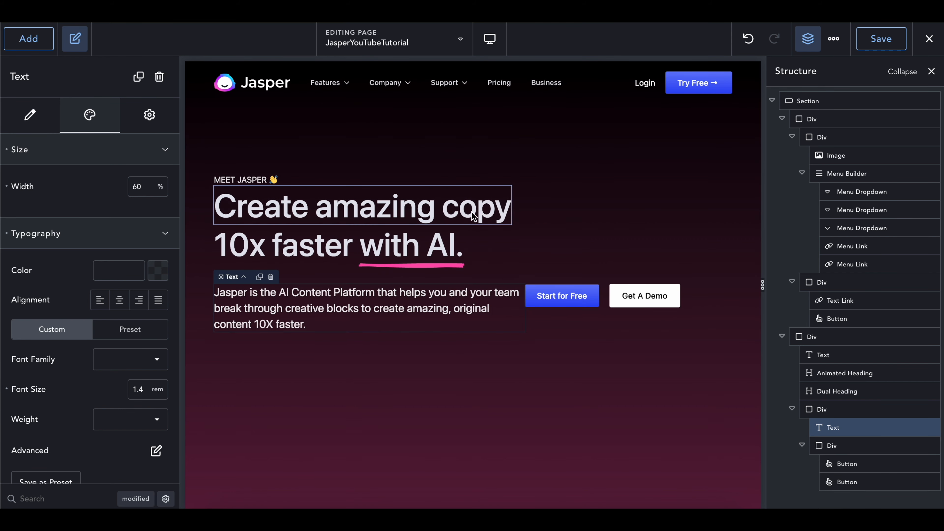
Increase the font size of the animated heading.
{"action": "left_click", "coordinate": [452, 213]}
{"action": "scroll", "coordinate": [137, 308], "scroll_direction": "down", "scroll_amount": 5}
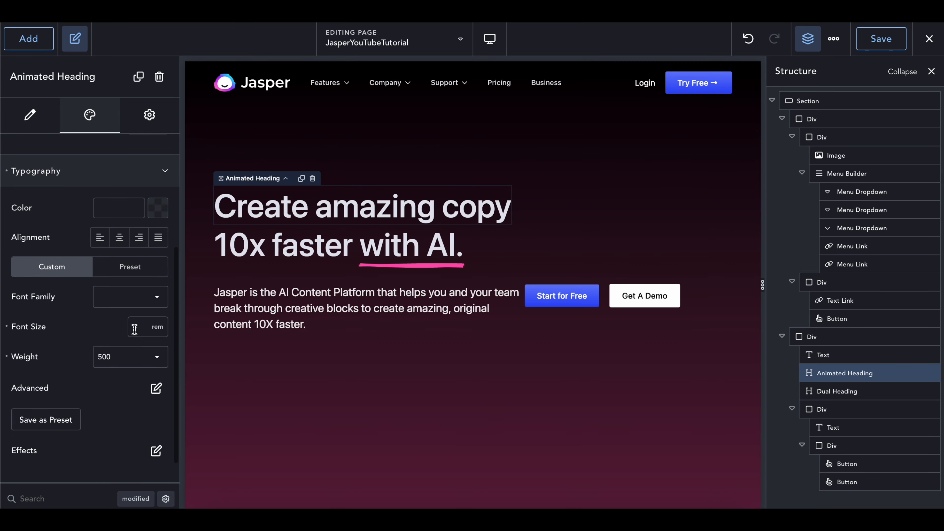
{"action": "left_click", "coordinate": [142, 330]}
Set the dual heading's font size for both text entries to 4.5 rem.
{"action": "left_click", "coordinate": [284, 262]}
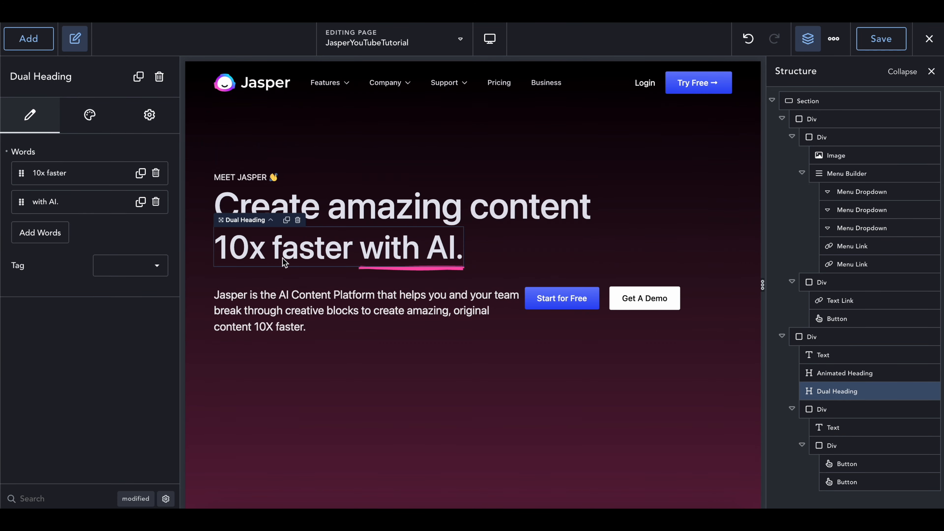
{"action": "left_click", "coordinate": [79, 110]}
{"action": "left_click", "coordinate": [78, 184]}
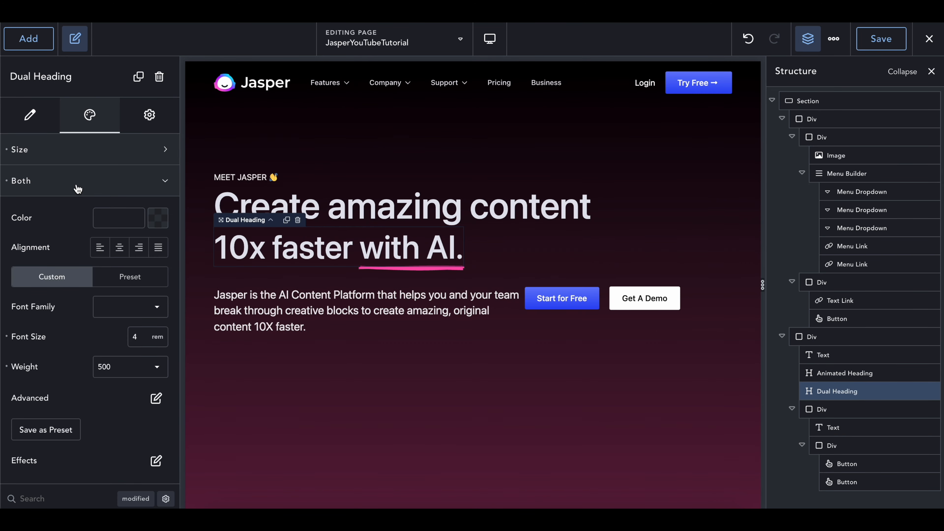
{"action": "left_click", "coordinate": [141, 337]}
{"action": "type", "text": ".5"}
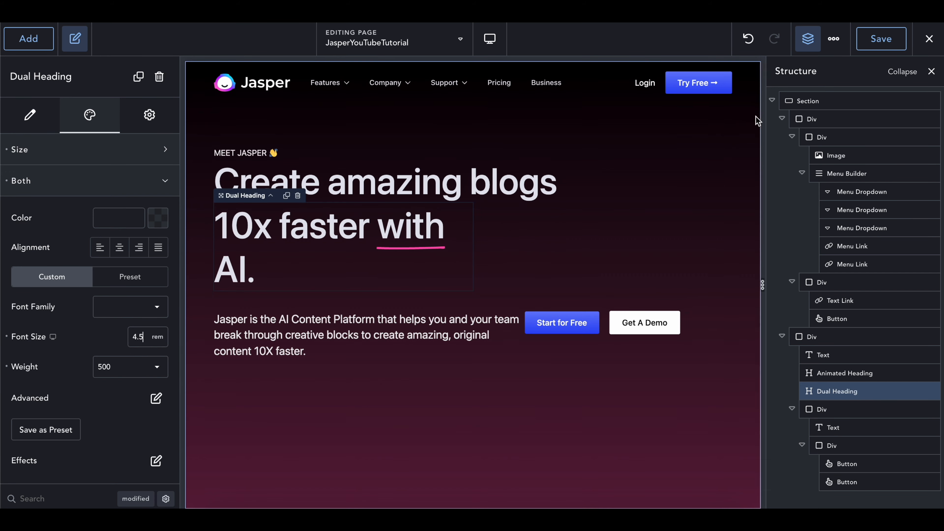
Set the dual heading's width to 75% and save the page.
{"action": "left_click", "coordinate": [115, 150]}
{"action": "double_click", "coordinate": [138, 186]}
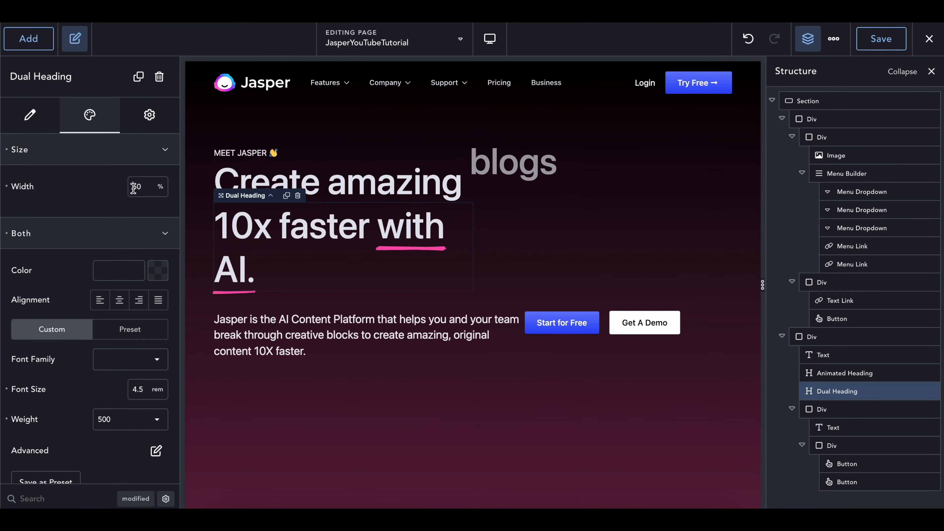
{"action": "type", "text": "75"}
{"action": "left_click", "coordinate": [882, 42]}
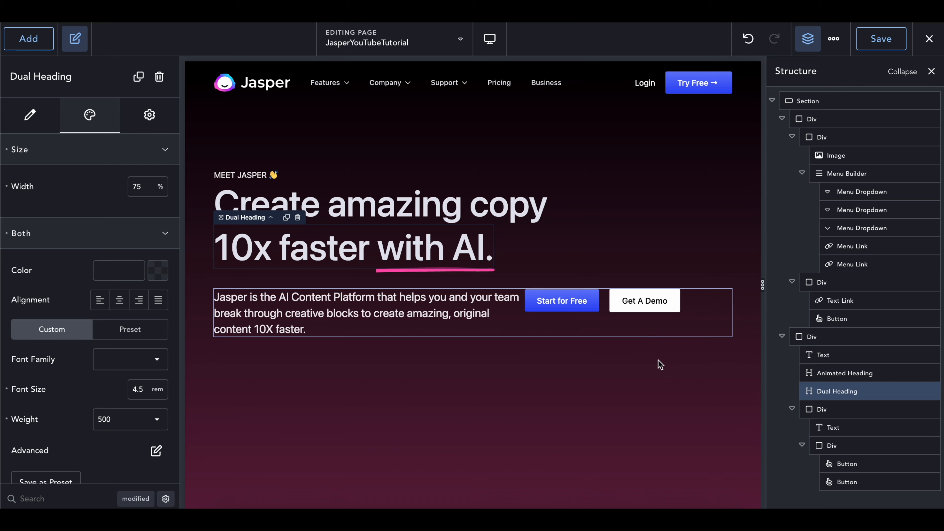
Set the horizontal alignment of the outer div holding the description and buttons to Space Between and save the page.
{"action": "left_click", "coordinate": [854, 338]}
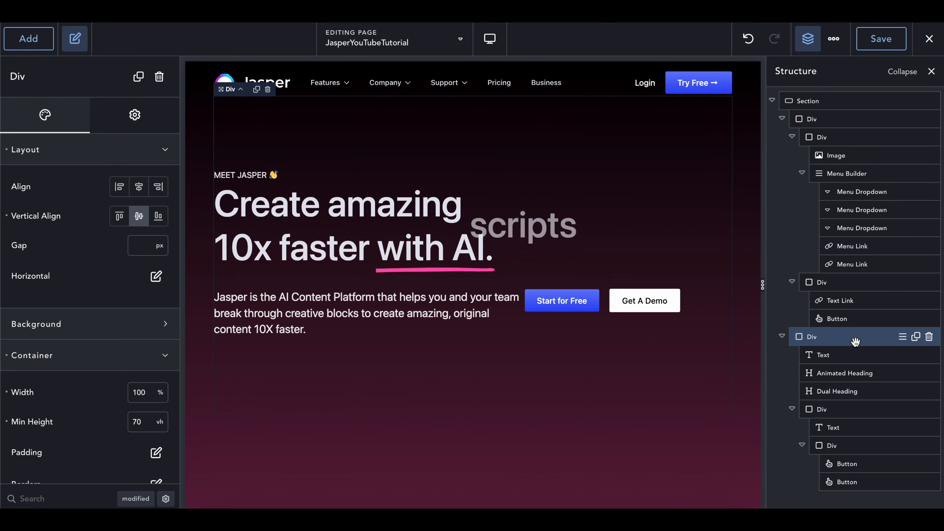
{"action": "left_click", "coordinate": [694, 309]}
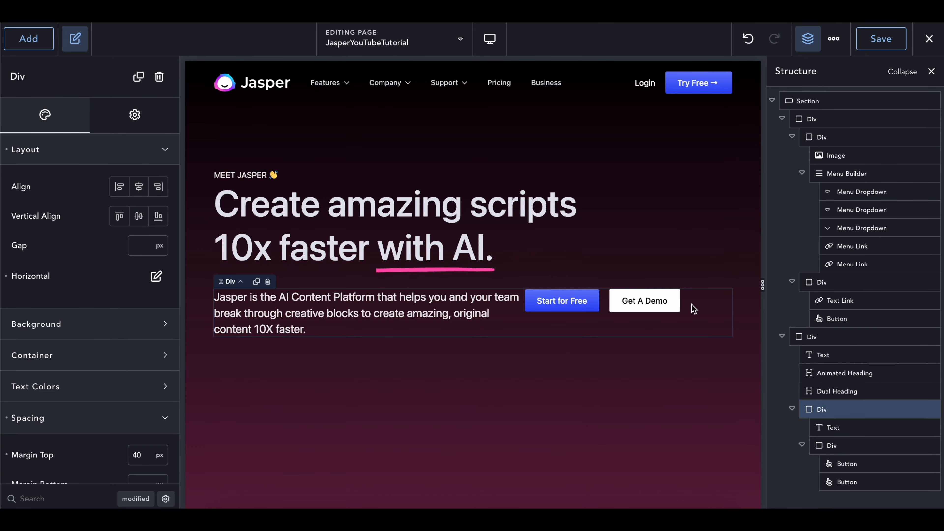
{"action": "left_click", "coordinate": [156, 275]}
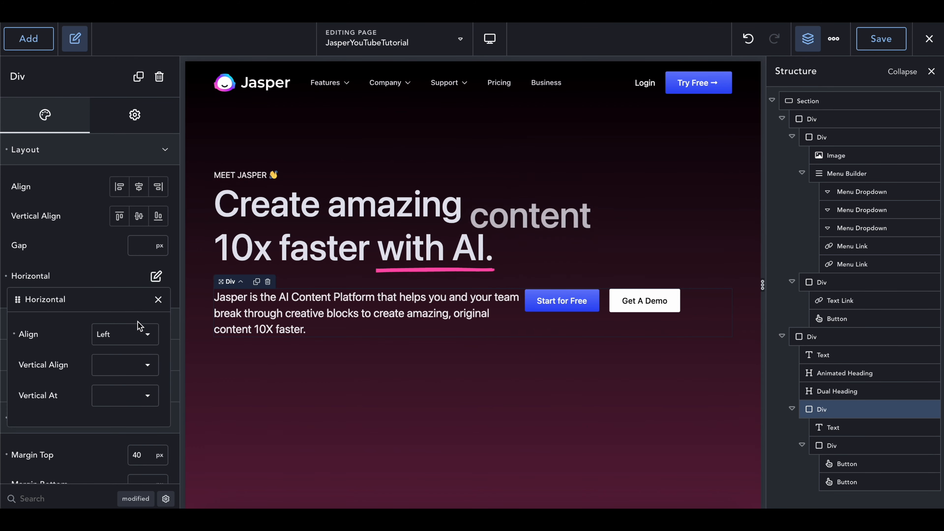
{"action": "left_click", "coordinate": [122, 373]}
{"action": "left_click", "coordinate": [70, 364]}
{"action": "left_click", "coordinate": [112, 396]}
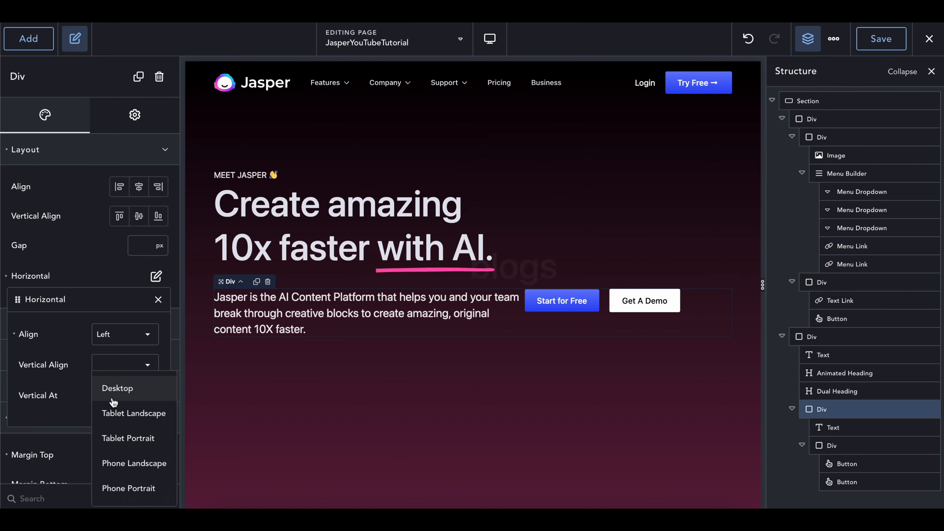
{"action": "left_click", "coordinate": [114, 339]}
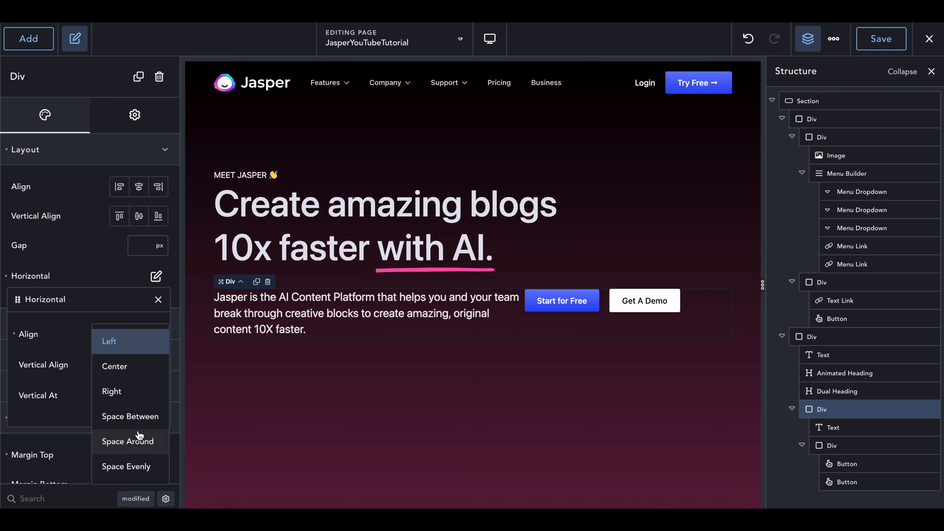
{"action": "left_click", "coordinate": [127, 417]}
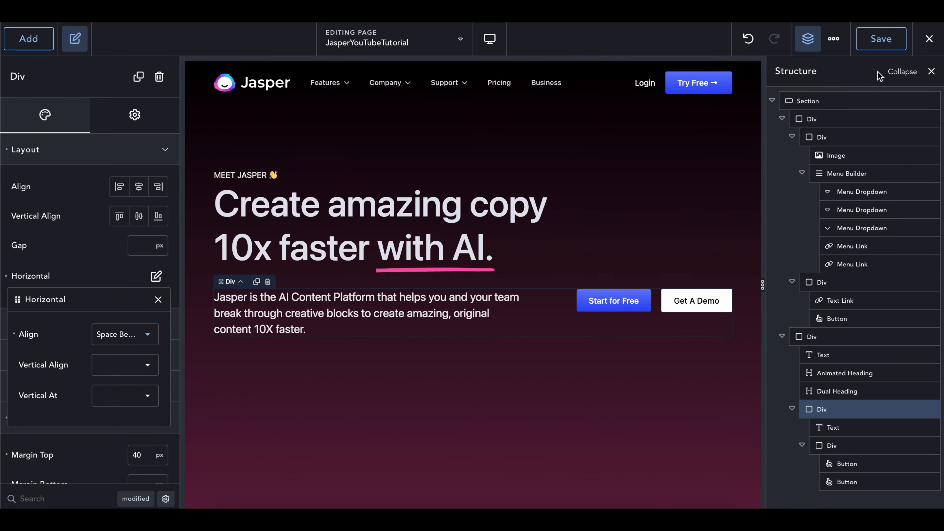
{"action": "left_click", "coordinate": [880, 39]}
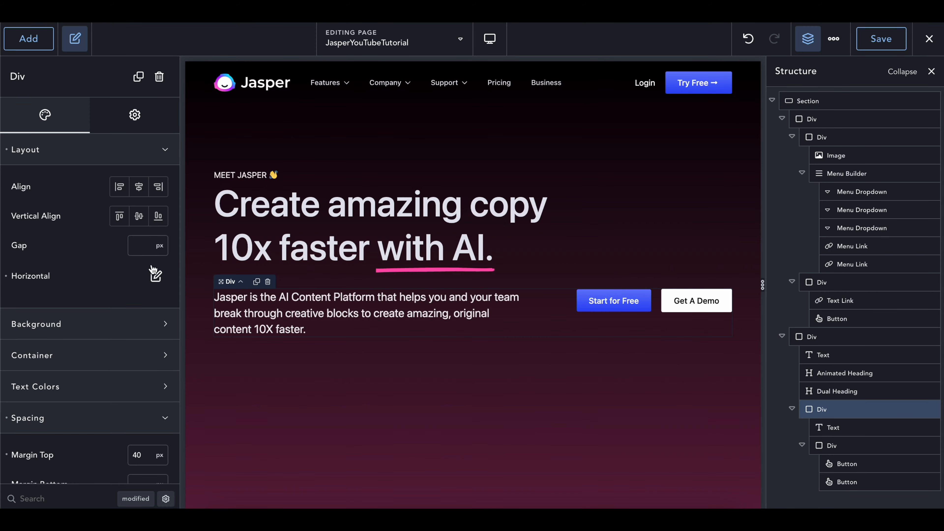
Try Space Around on the outer description-and-buttons div, and switch its horizontal alignment to Space Evenly.
{"action": "left_click", "coordinate": [156, 275]}
{"action": "left_click", "coordinate": [123, 334]}
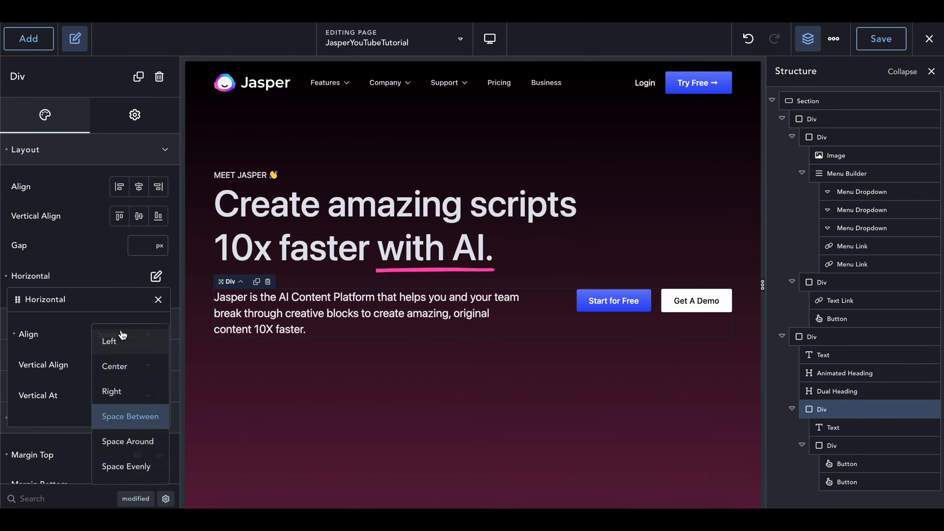
{"action": "left_click", "coordinate": [114, 442]}
{"action": "left_click", "coordinate": [123, 397]}
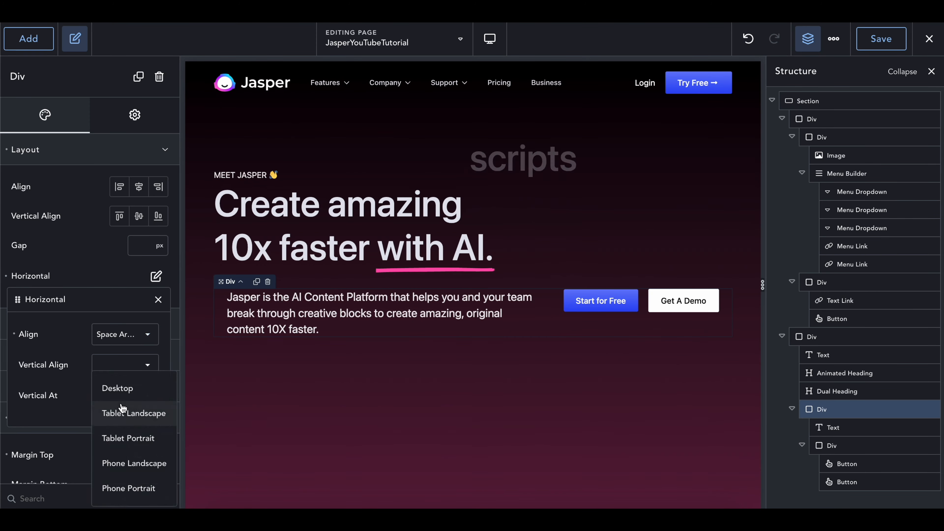
{"action": "left_click", "coordinate": [122, 334]}
{"action": "left_click", "coordinate": [116, 469]}
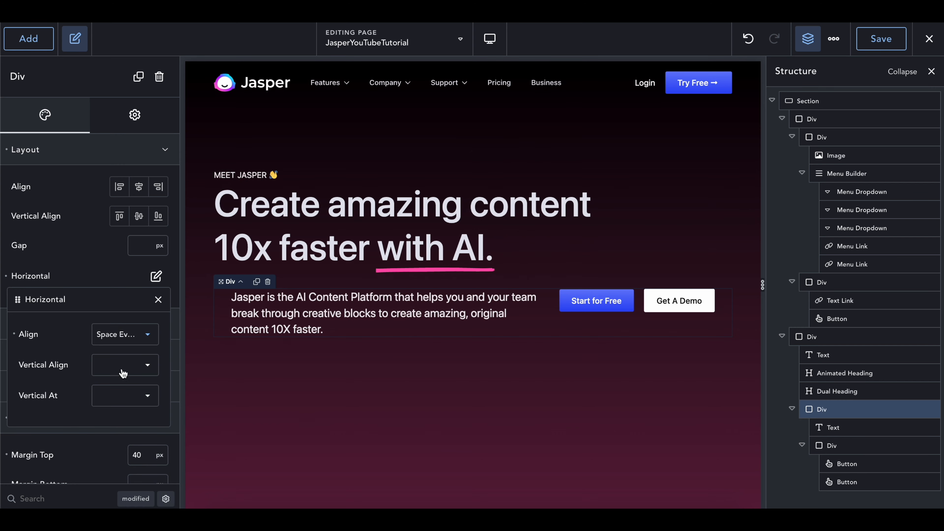
Set the horizontal alignment of the outer description-and-buttons div to Left and its gap to 40 px.
{"action": "left_click", "coordinate": [122, 334]}
{"action": "left_click", "coordinate": [122, 342]}
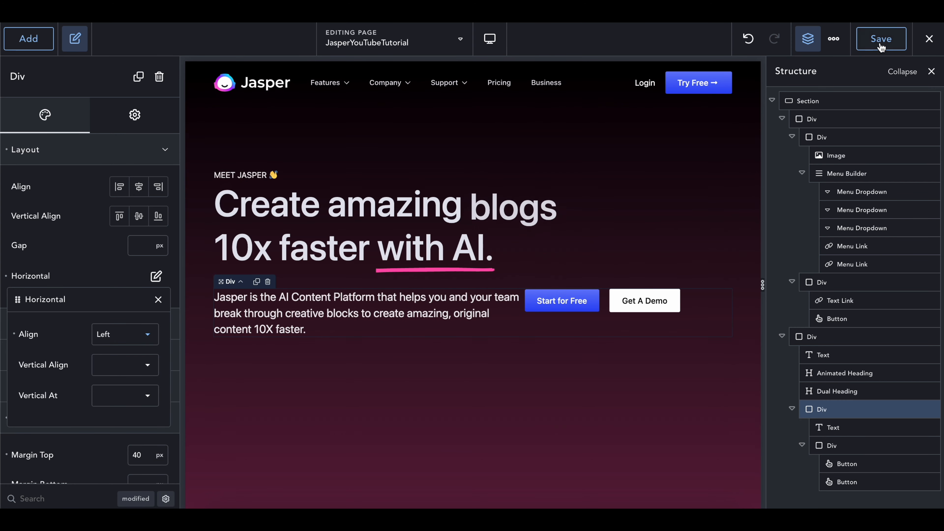
{"action": "left_click", "coordinate": [158, 300]}
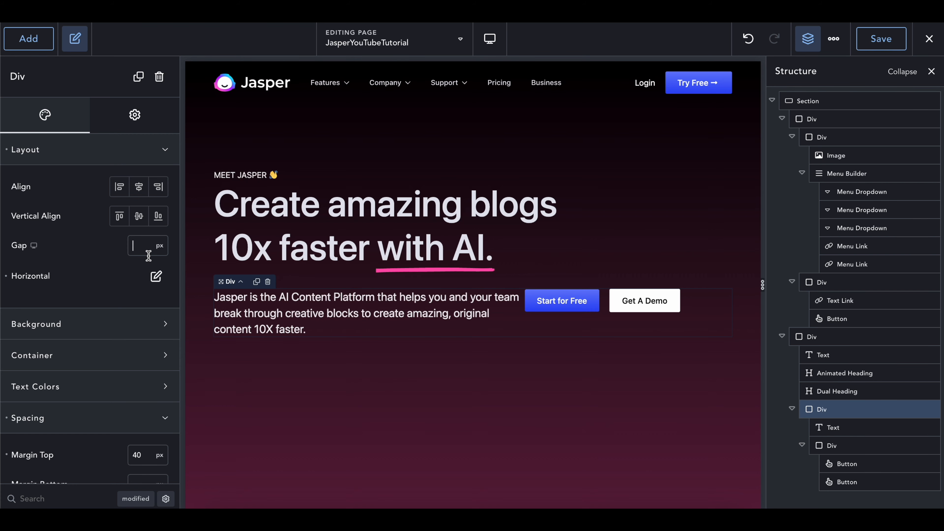
{"action": "type", "text": "40"}
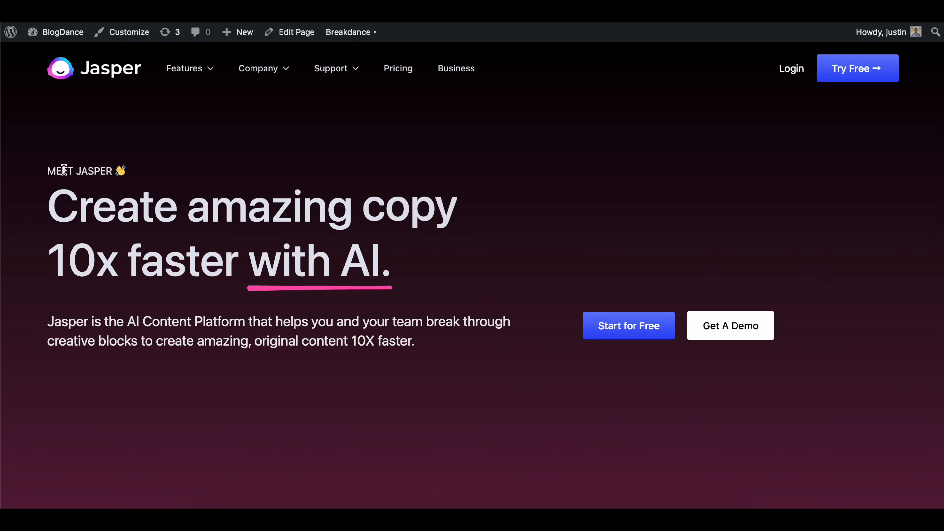
{"action": "left_click_drag", "start_coordinate": [48, 170], "coordinate": [490, 385]}
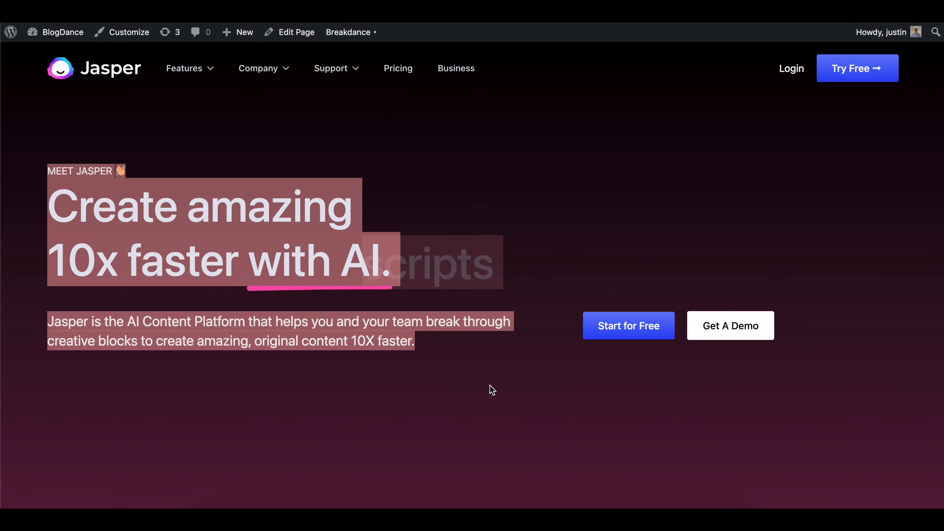
{"action": "left_click", "coordinate": [516, 376]}
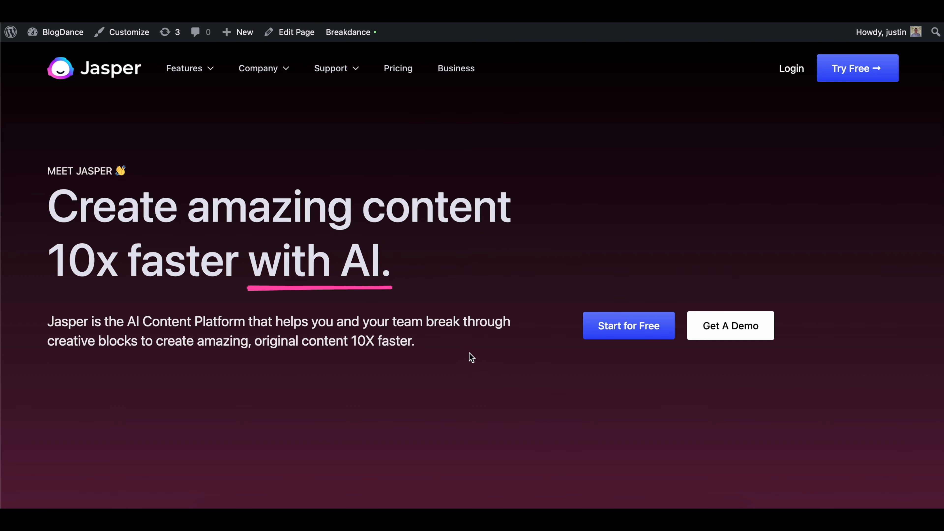
{"action": "left_click_drag", "start_coordinate": [73, 191], "coordinate": [385, 260]}
{"action": "left_click", "coordinate": [385, 256]}
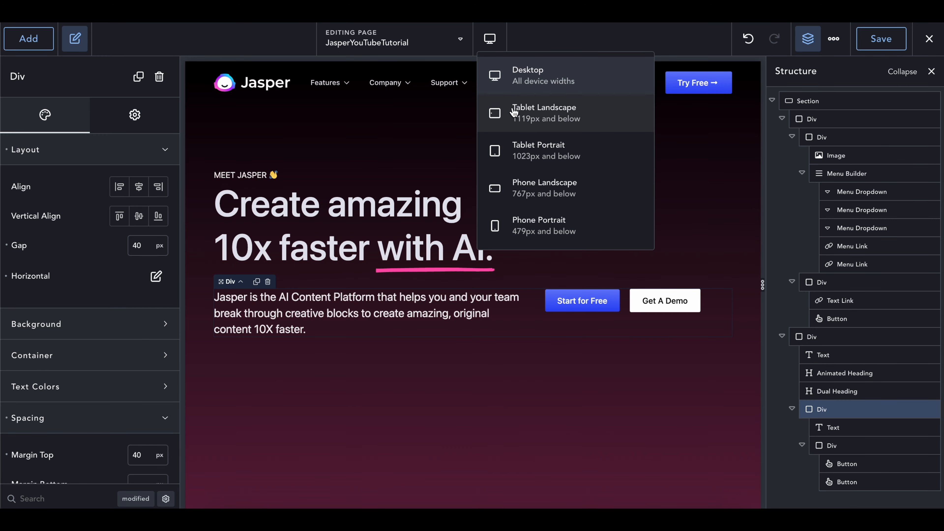
At the Tablet Portrait breakpoint, set the bottom margin of the header div holding the logo and menu to 50 px.
{"action": "left_click", "coordinate": [515, 111]}
{"action": "left_click", "coordinate": [488, 39]}
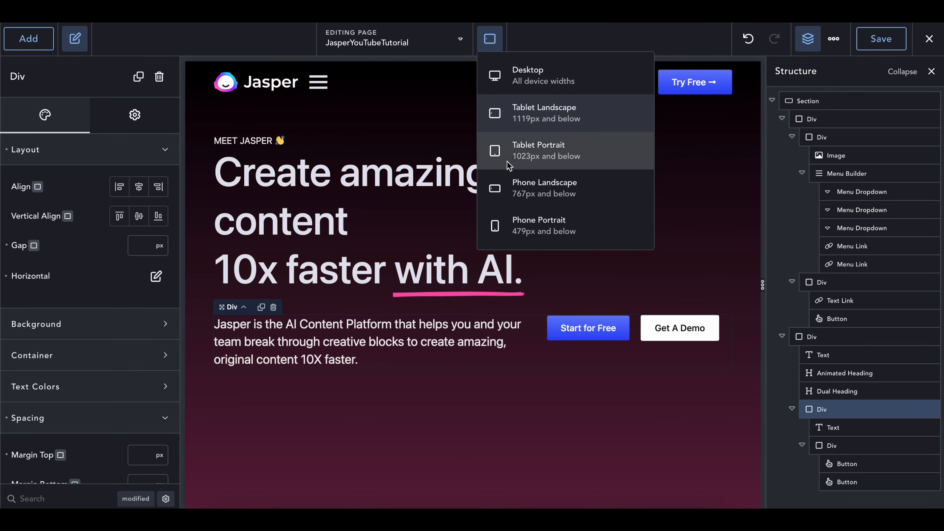
{"action": "left_click", "coordinate": [532, 151]}
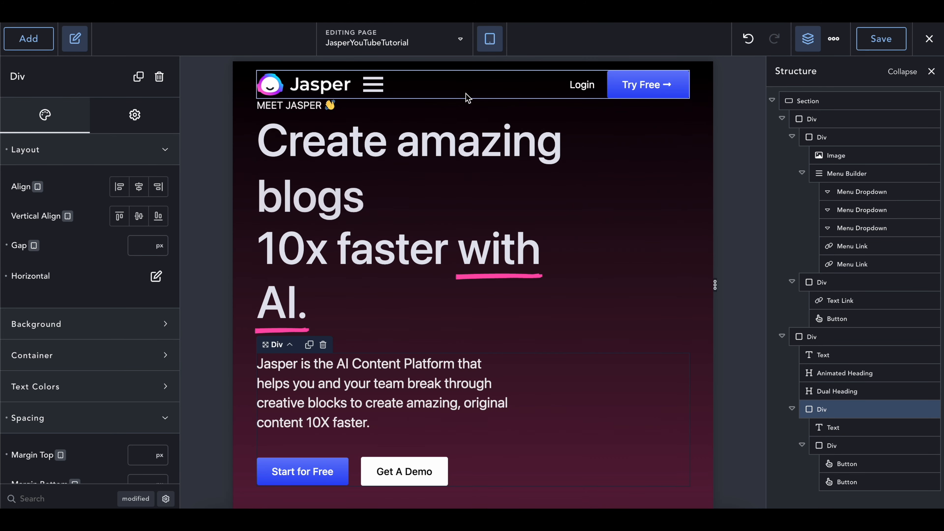
{"action": "left_click", "coordinate": [467, 96]}
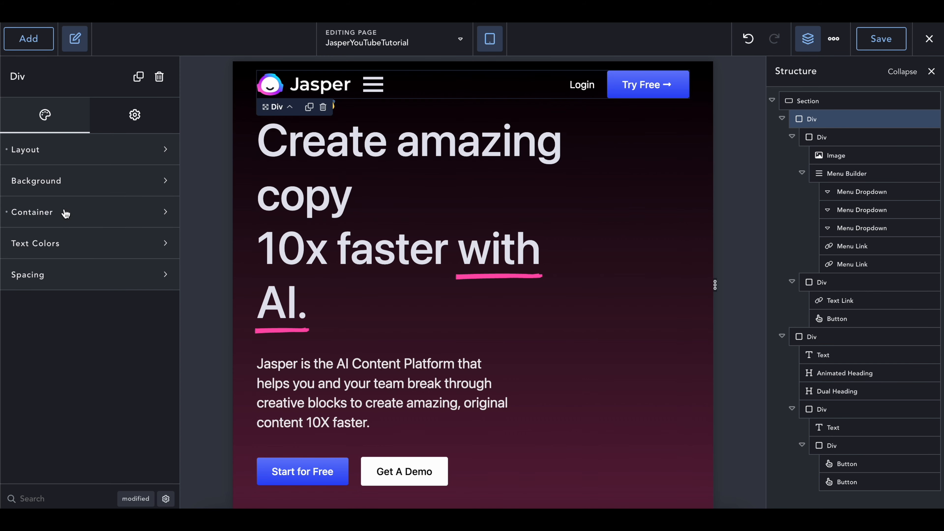
{"action": "left_click", "coordinate": [68, 274]}
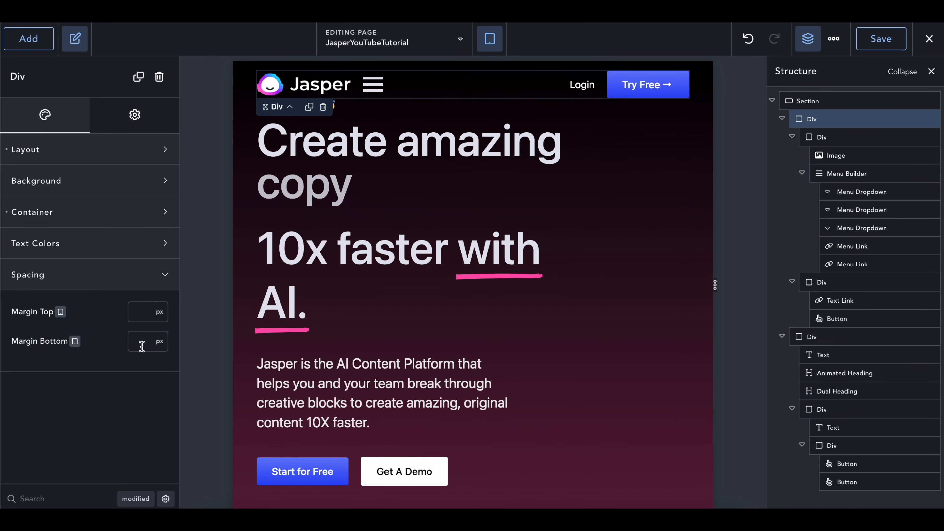
{"action": "type", "text": "3050"}
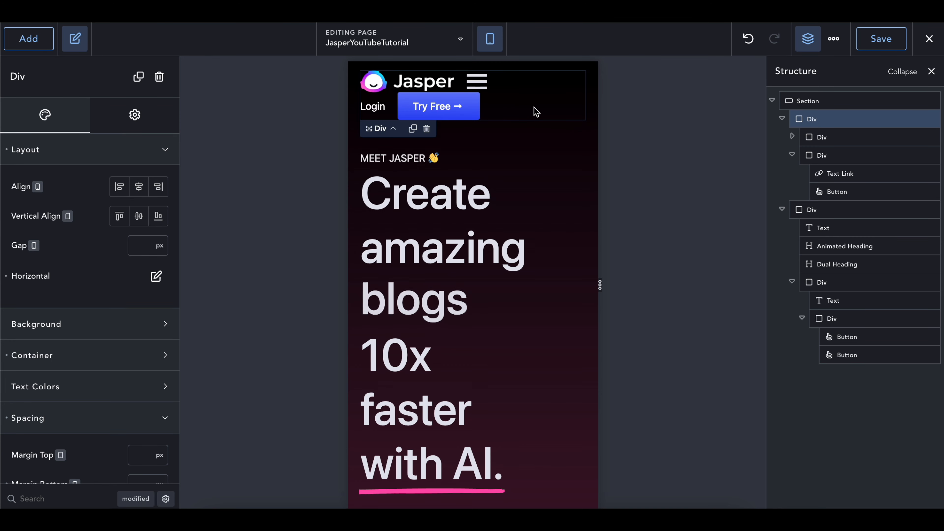
At the phone breakpoint, set the header div's horizontal alignment to Space Between.
{"action": "left_click", "coordinate": [156, 283]}
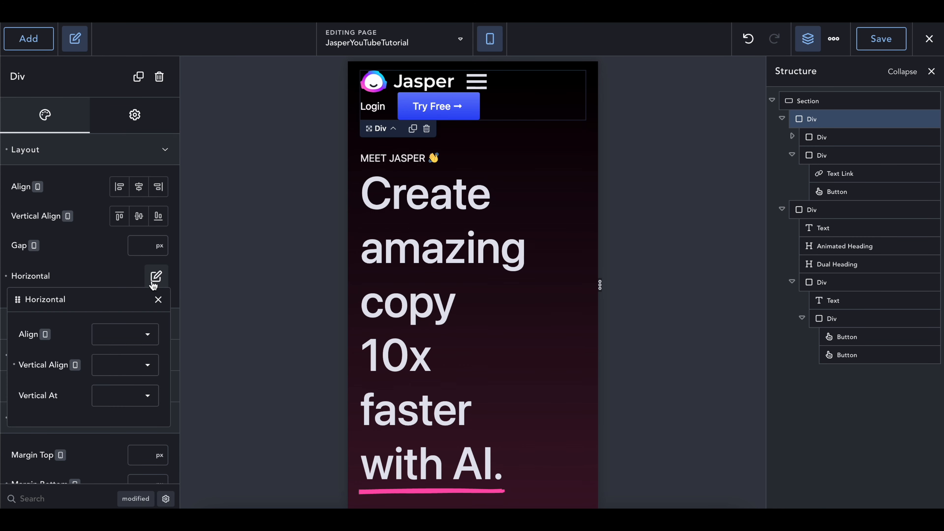
{"action": "left_click", "coordinate": [118, 338]}
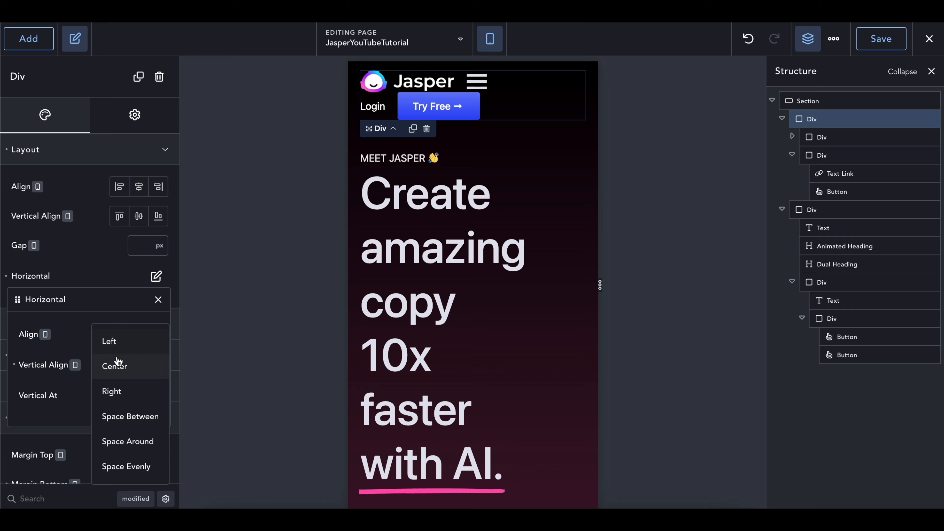
{"action": "left_click", "coordinate": [118, 418]}
{"action": "left_click", "coordinate": [158, 301]}
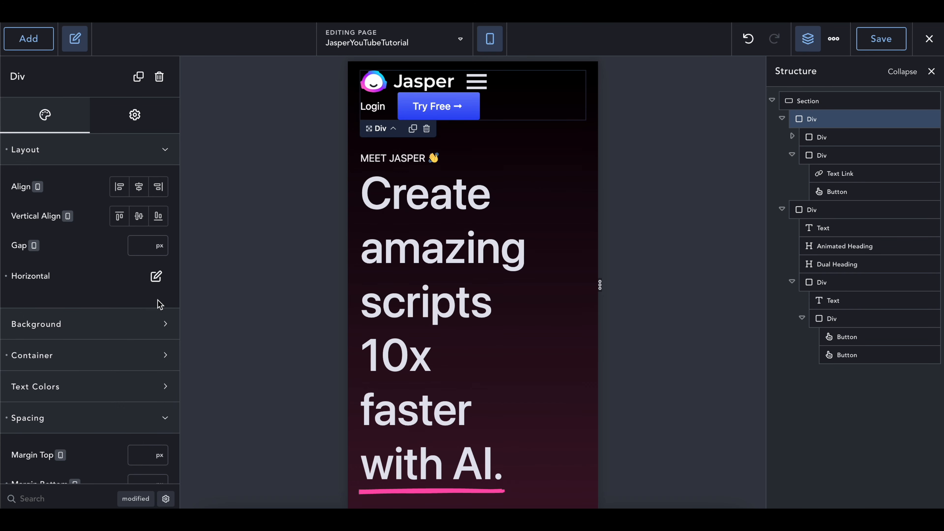
Hide the Login text link on Phone Landscape and Phone Portrait, with its in-builder preview set to Hidden.
{"action": "left_click", "coordinate": [370, 108]}
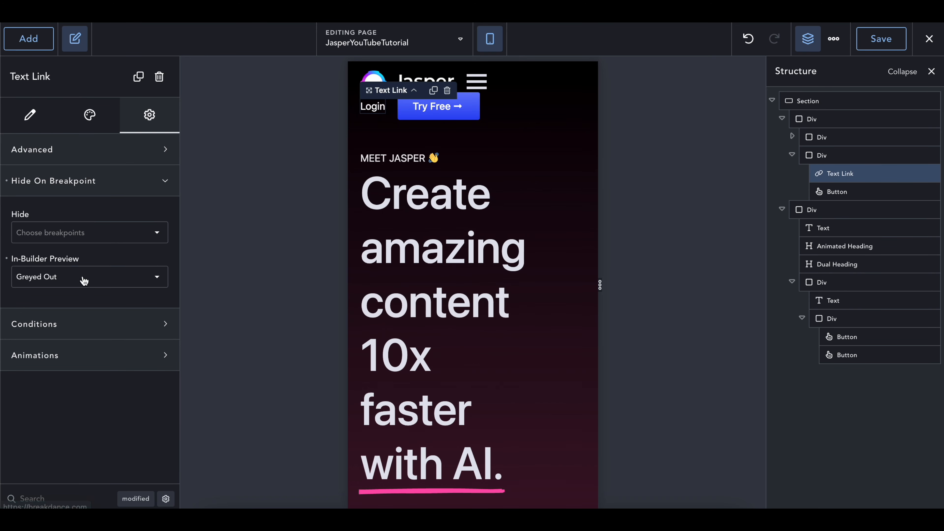
{"action": "left_click", "coordinate": [78, 233]}
{"action": "left_click", "coordinate": [91, 344]}
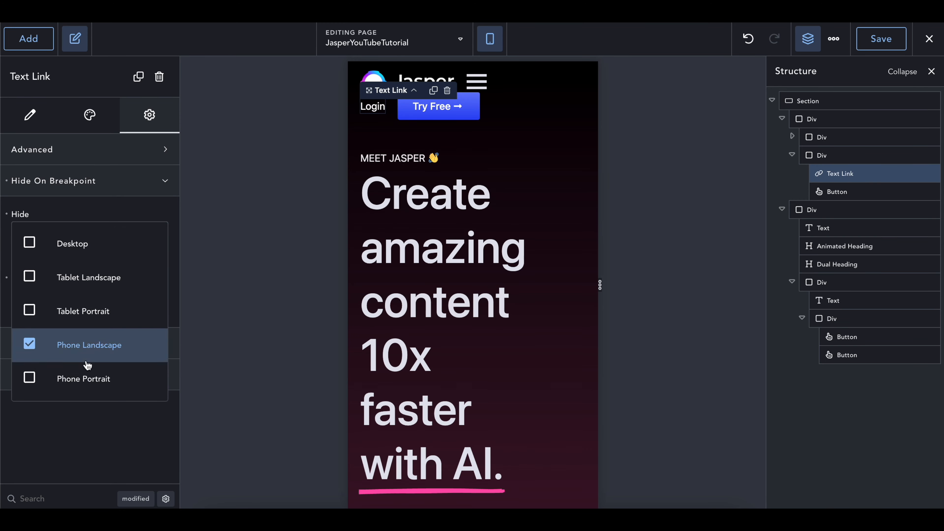
{"action": "left_click", "coordinate": [87, 377]}
{"action": "left_click", "coordinate": [91, 214]}
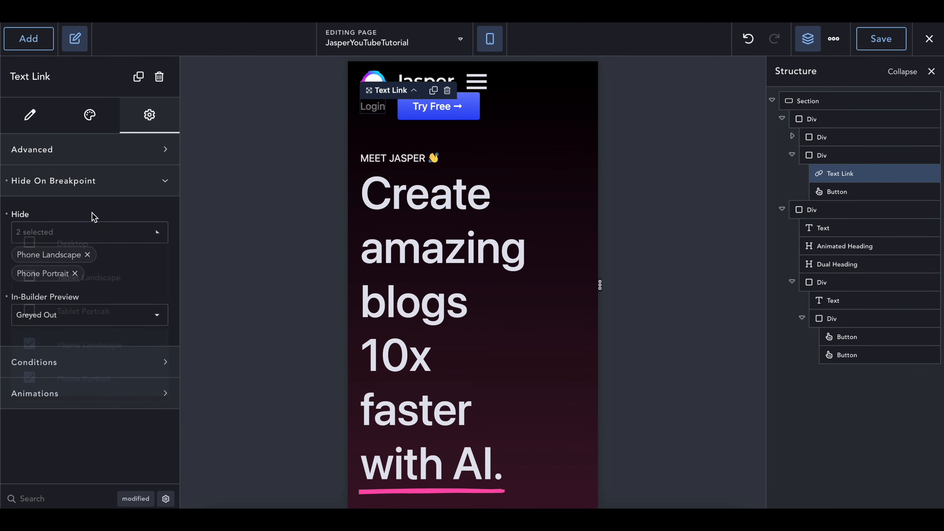
{"action": "left_click", "coordinate": [61, 314]}
{"action": "left_click", "coordinate": [58, 349]}
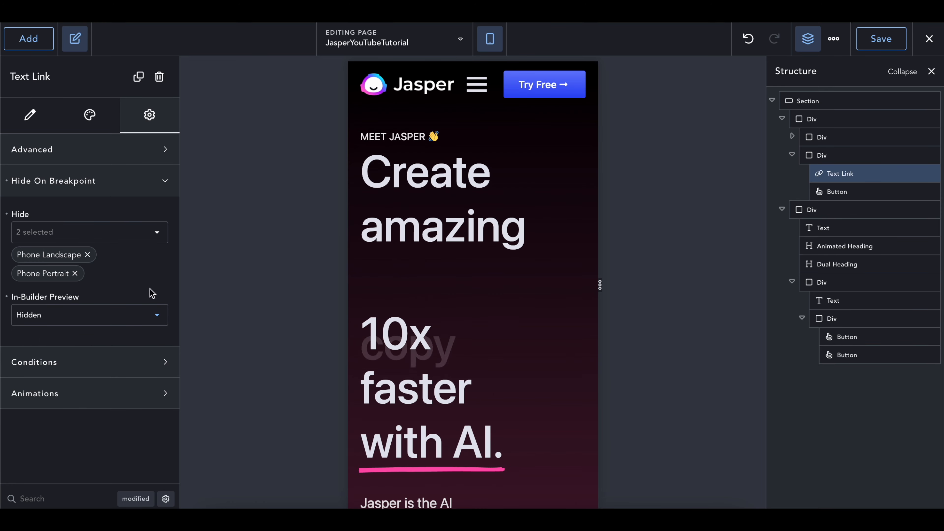
Open and close the header's mobile menu to check it, and collapse the Menu Builder's items in the structure tree.
{"action": "left_click", "coordinate": [472, 90]}
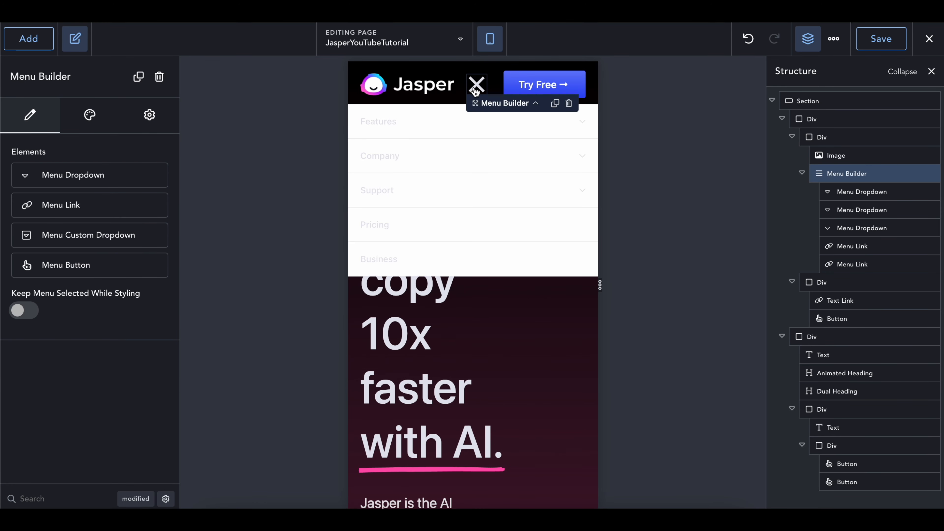
{"action": "left_click", "coordinate": [476, 89]}
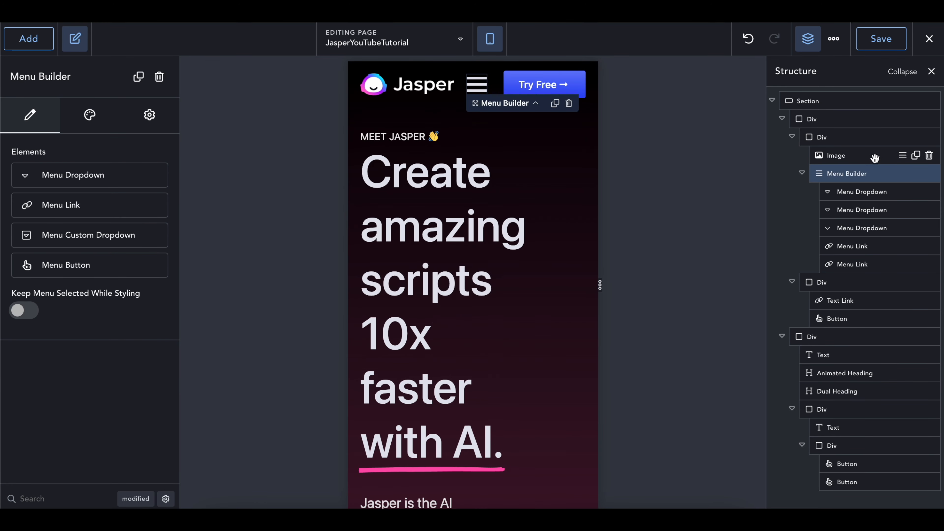
{"action": "left_click", "coordinate": [832, 155]}
{"action": "left_click", "coordinate": [824, 137]}
{"action": "left_click", "coordinate": [810, 173]}
{"action": "left_click", "coordinate": [801, 172]}
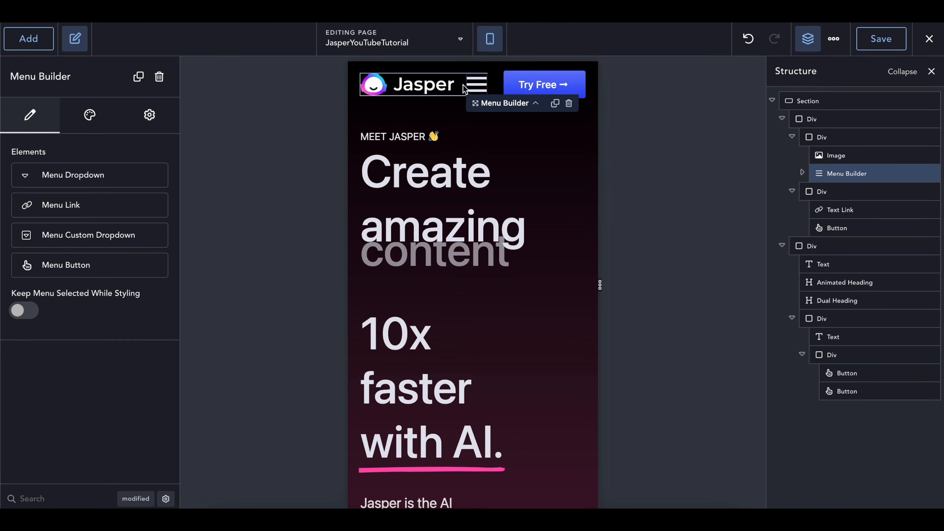
With the phone preview widened to 442 px, set the animated heading's font size to 2.3 rem after trying 2 and 2.5 rem.
{"action": "left_click_drag", "start_coordinate": [599, 284], "coordinate": [613, 306]}
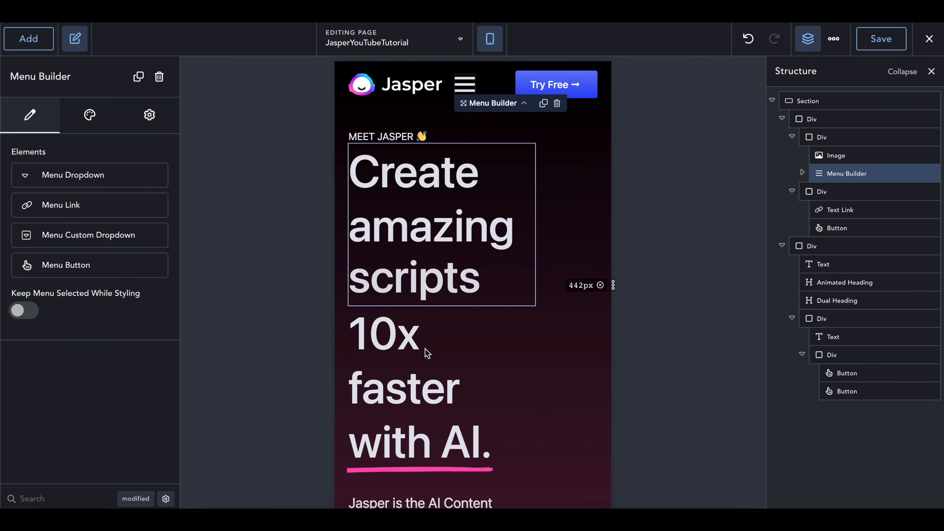
{"action": "left_click", "coordinate": [433, 227]}
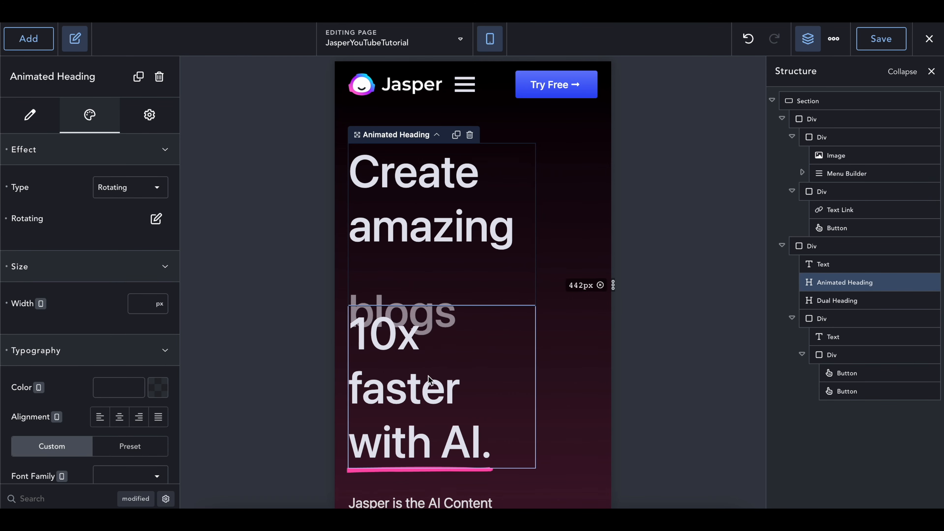
{"action": "scroll", "coordinate": [112, 364], "scroll_direction": "down", "scroll_amount": 3}
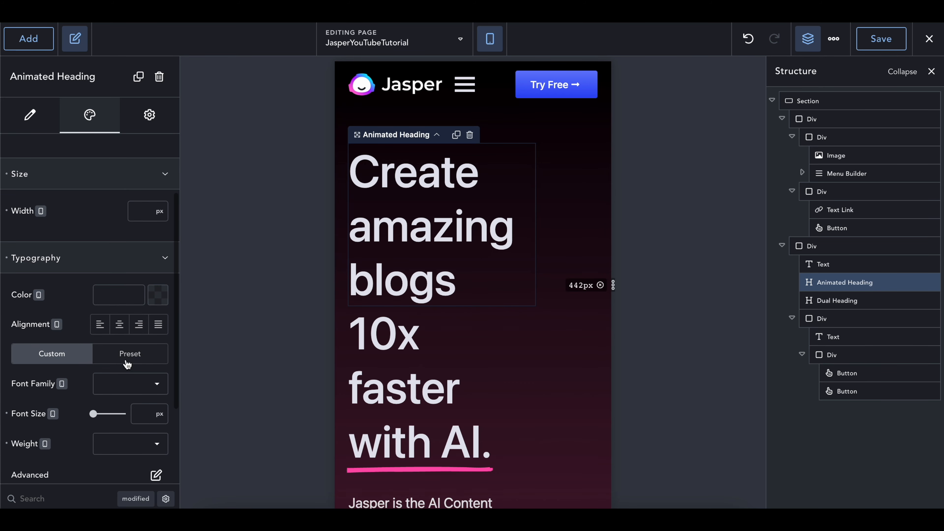
{"action": "scroll", "coordinate": [127, 357], "scroll_direction": "up", "scroll_amount": 3}
{"action": "scroll", "coordinate": [152, 327], "scroll_direction": "down", "scroll_amount": 3}
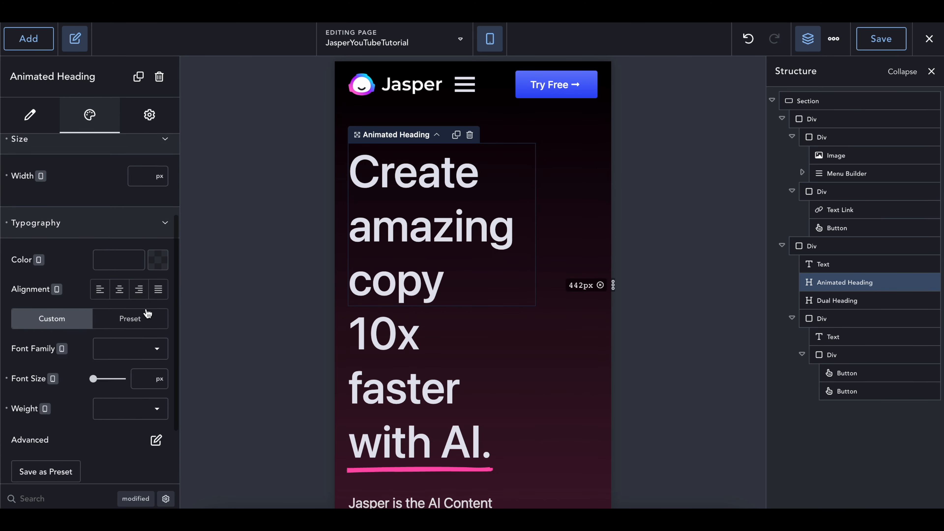
{"action": "left_click", "coordinate": [157, 382]}
{"action": "left_click", "coordinate": [165, 386]}
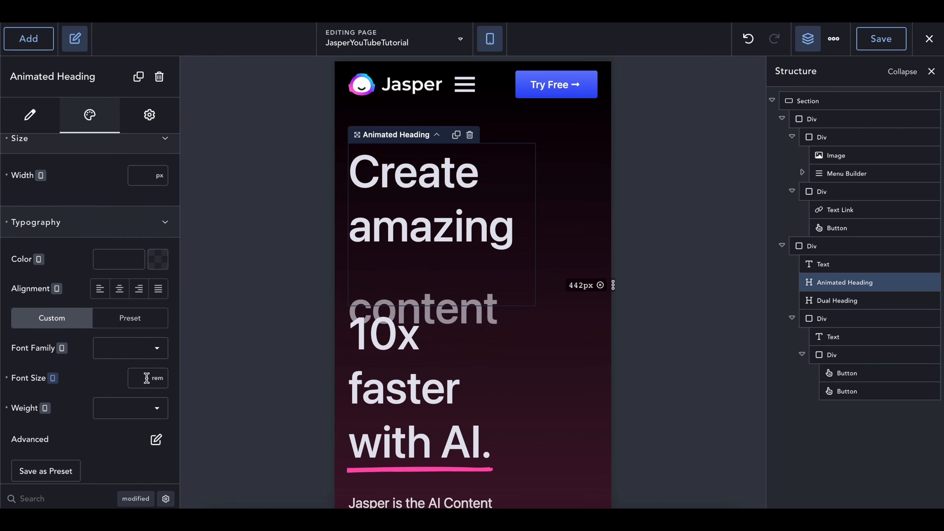
{"action": "type", "text": "2"}
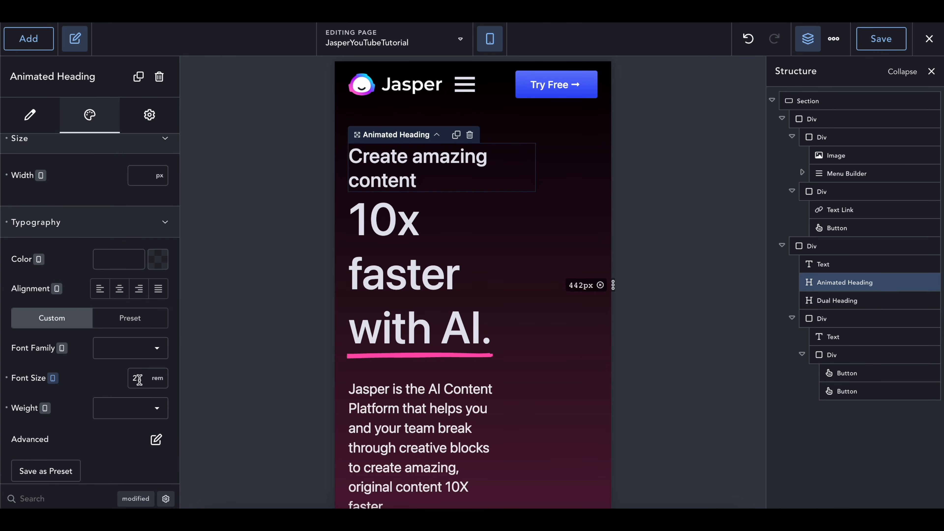
{"action": "type", "text": ".3"}
{"action": "type", "text": "2"}
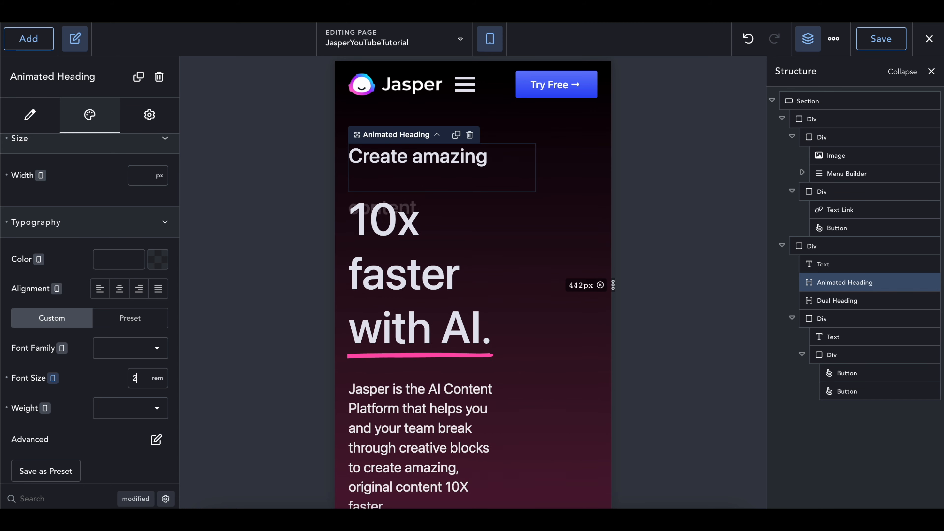
{"action": "type", "text": "2.5"}
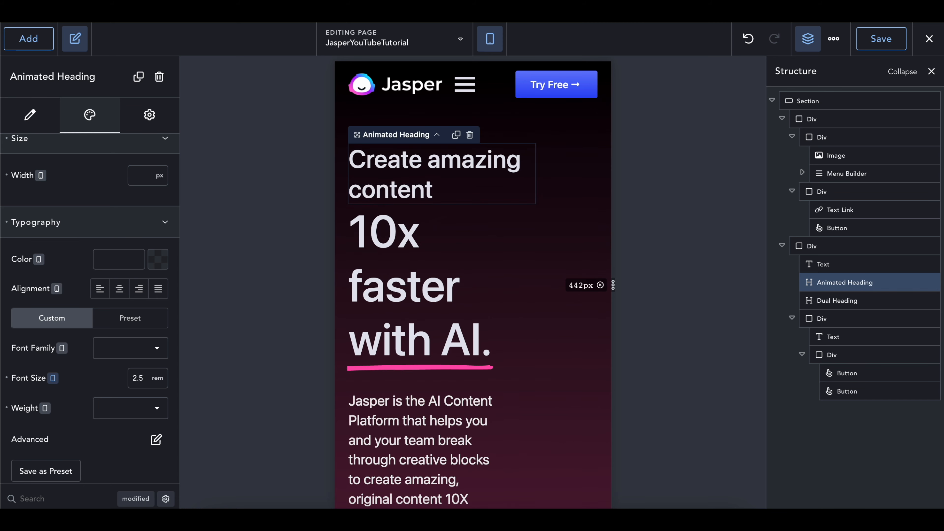
{"action": "type", "text": "2.3"}
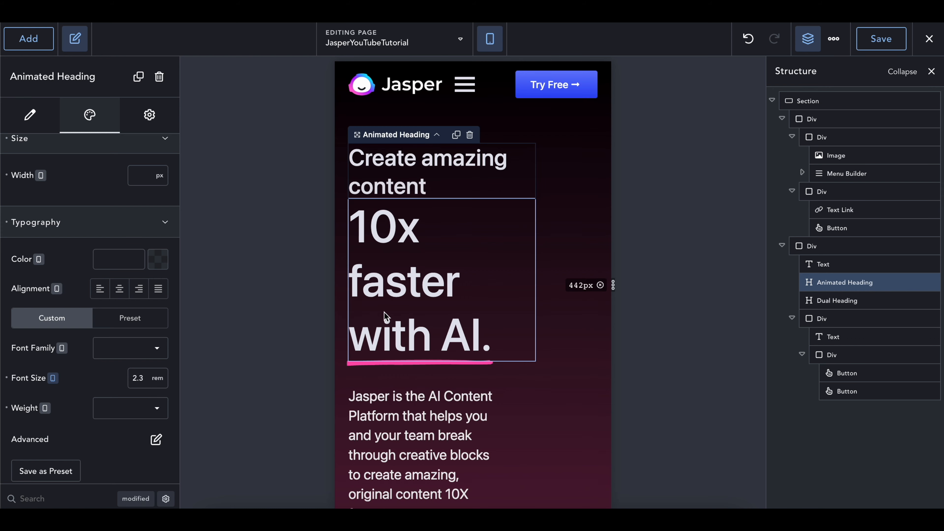
Set the dual heading's font size for both texts to 2.3 rem at the phone breakpoint.
{"action": "left_click", "coordinate": [397, 289]}
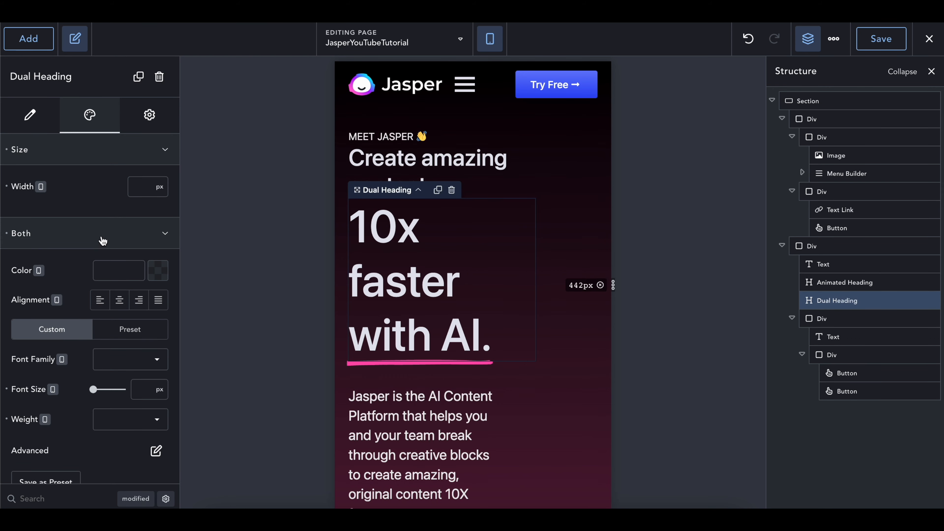
{"action": "left_click", "coordinate": [160, 390]}
{"action": "left_click", "coordinate": [163, 388]}
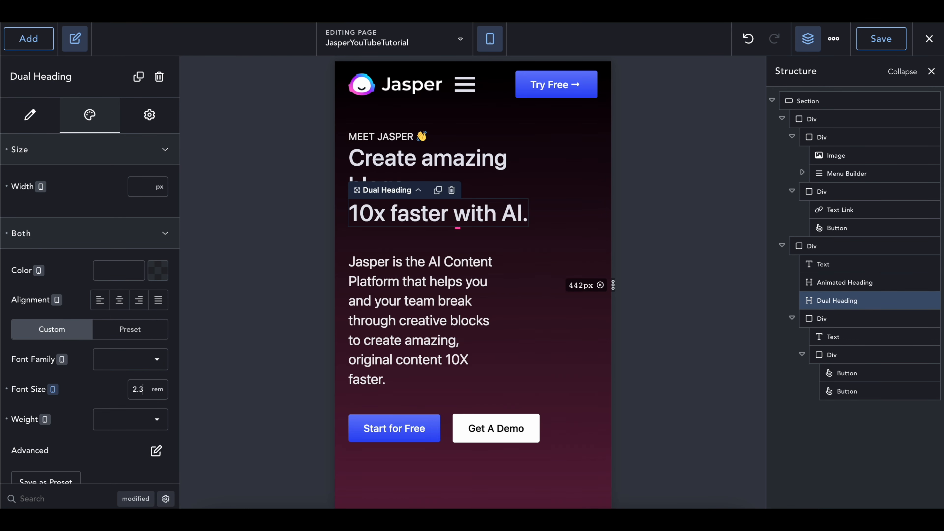
Reduce the animated heading's phone font size to 1.5 rem.
{"action": "left_click", "coordinate": [482, 181]}
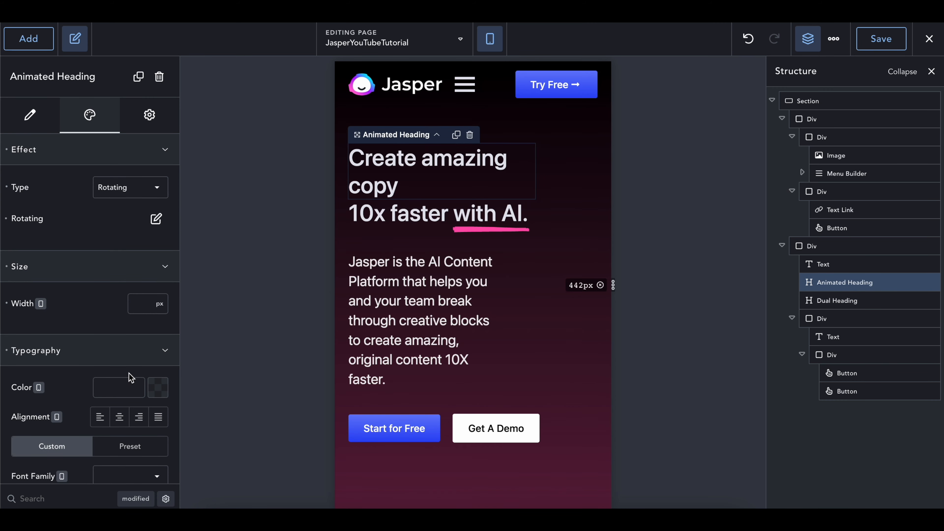
{"action": "scroll", "coordinate": [137, 441], "scroll_direction": "down", "scroll_amount": 3}
{"action": "left_click", "coordinate": [143, 397]}
{"action": "key", "text": "BackSpace"}
{"action": "key", "text": "BackSpace"}
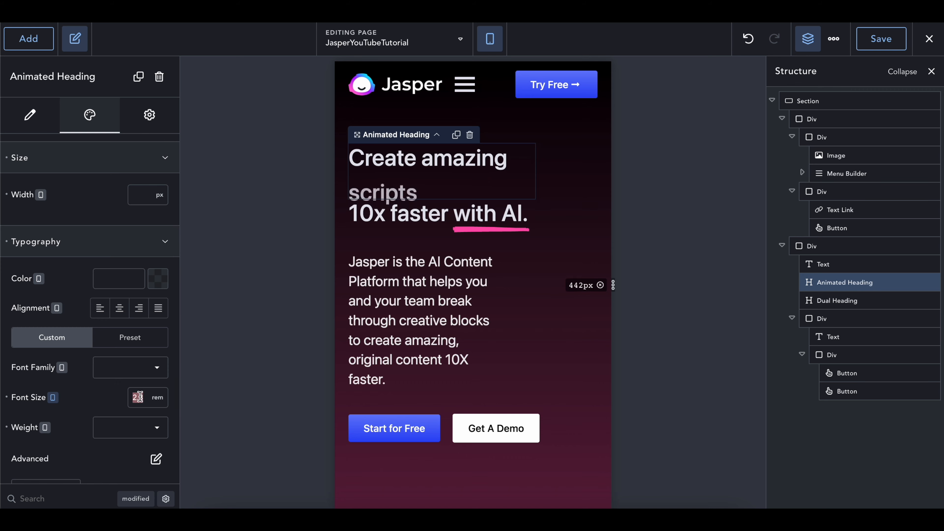
{"action": "type", "text": "1.5"}
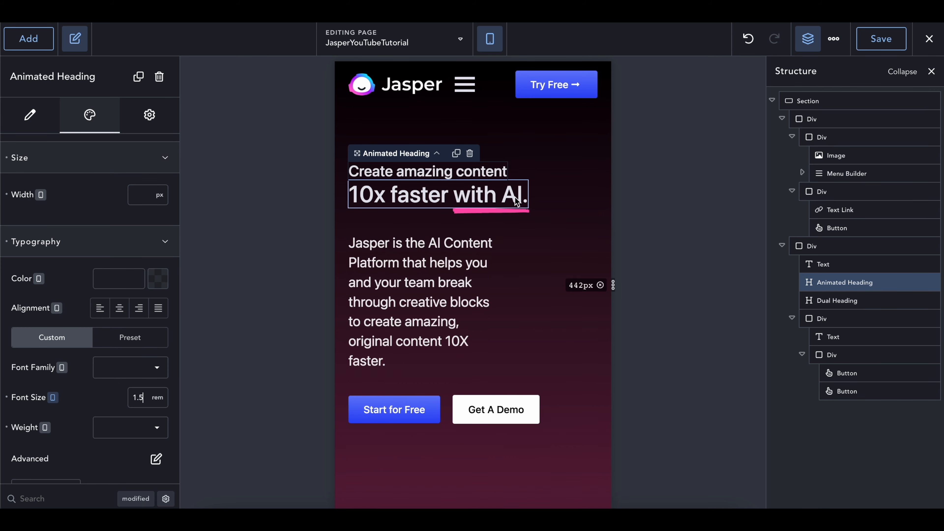
Set the animated heading's phone font size to 2.3 rem after trying larger sizes up to 3 rem.
{"action": "double_click", "coordinate": [139, 397]}
{"action": "type", "text": "2.3"}
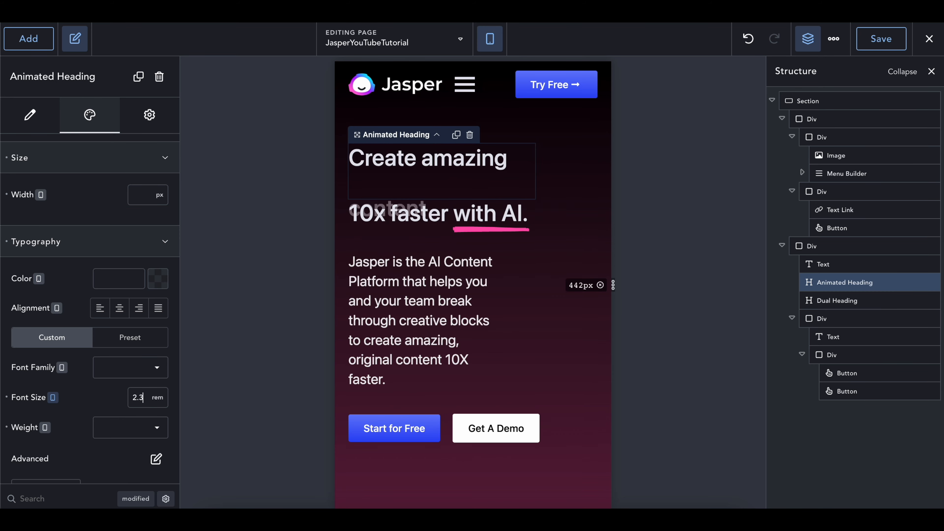
{"action": "key", "text": "Up"}
{"action": "key", "text": "Up"}
{"action": "key", "text": "Up"}
{"action": "key", "text": "Up"}
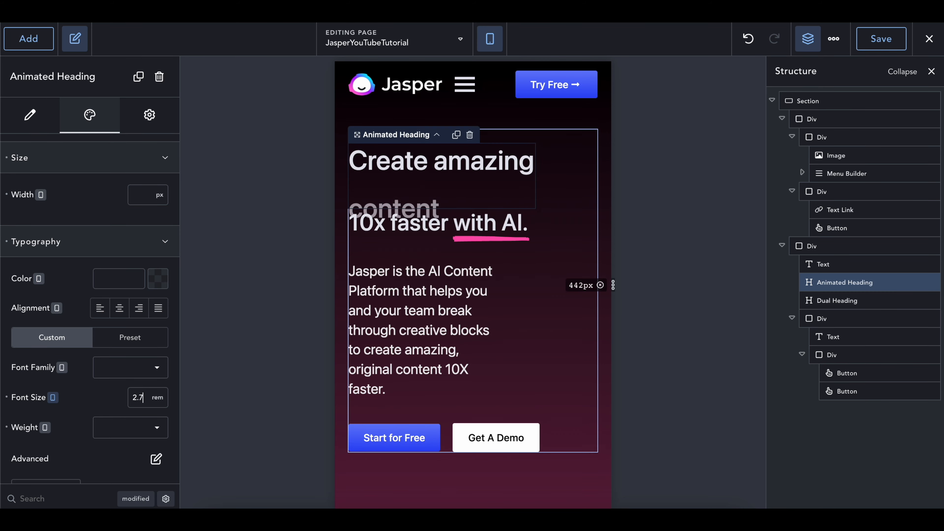
{"action": "key", "text": "Up"}
{"action": "key", "text": "Up"}
{"action": "key", "text": "Up"}
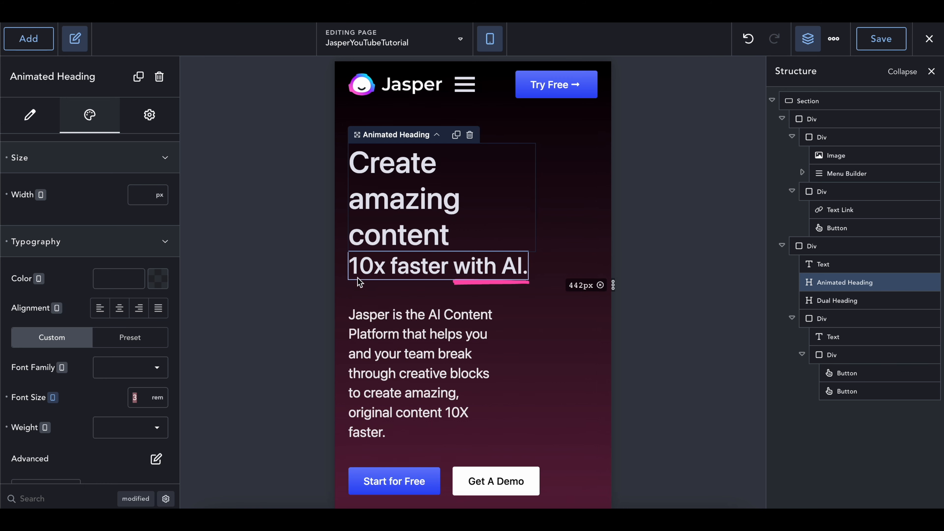
{"action": "type", "text": "2.3"}
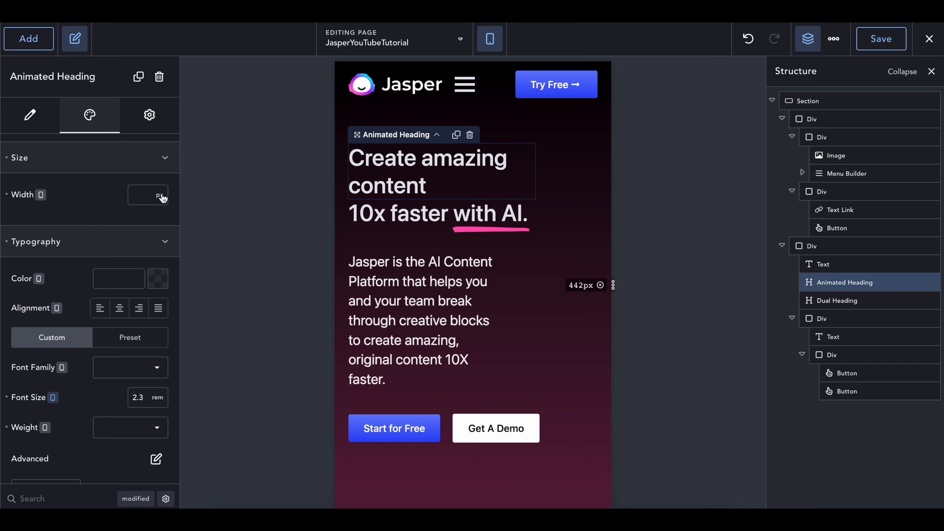
Set the animated heading's width to 100% at the phone breakpoint.
{"action": "left_click", "coordinate": [162, 198]}
{"action": "left_click", "coordinate": [159, 243]}
{"action": "left_click", "coordinate": [145, 195]}
{"action": "type", "text": "100"}
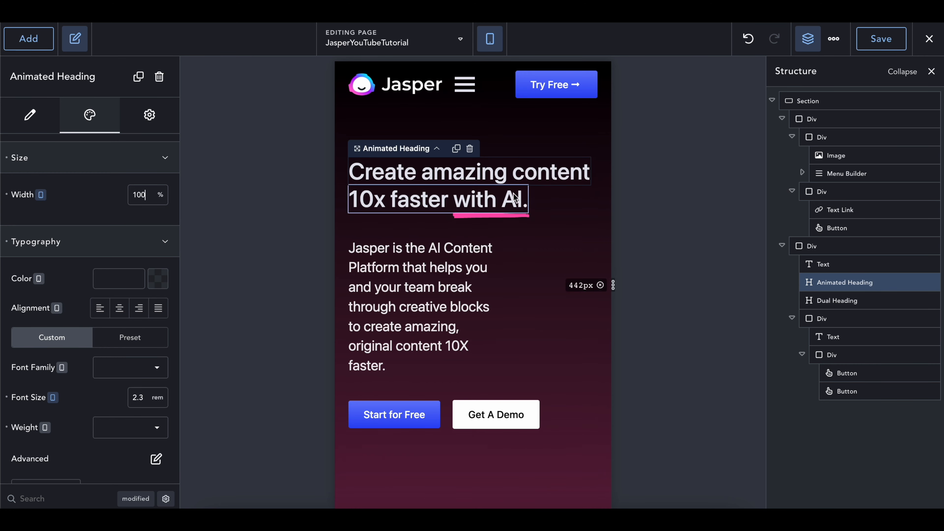
Set the dual heading's width to 100% at the phone breakpoint.
{"action": "left_click", "coordinate": [900, 301]}
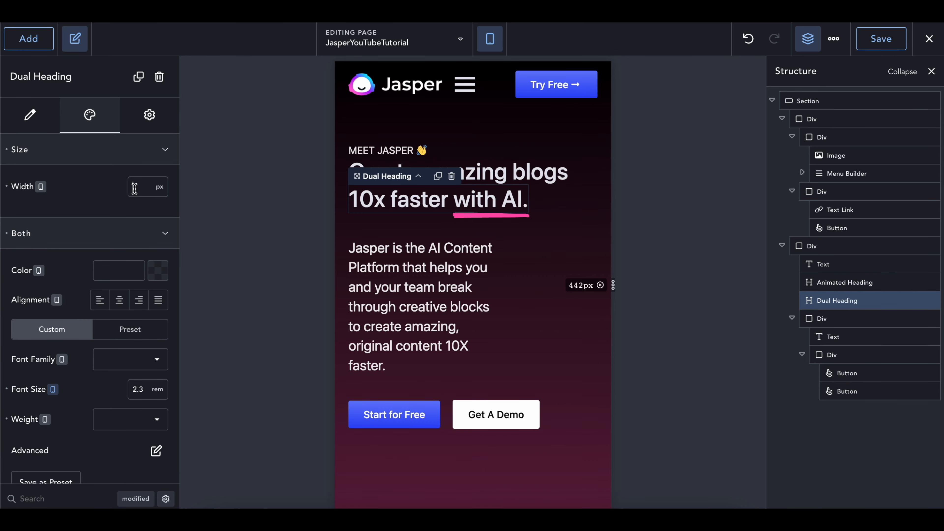
{"action": "left_click", "coordinate": [160, 187]}
{"action": "left_click", "coordinate": [165, 287]}
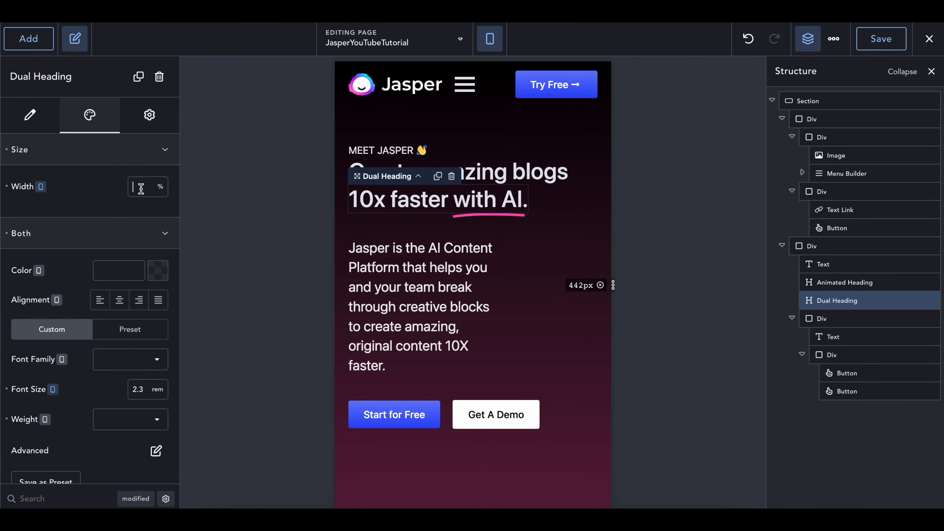
{"action": "type", "text": "100"}
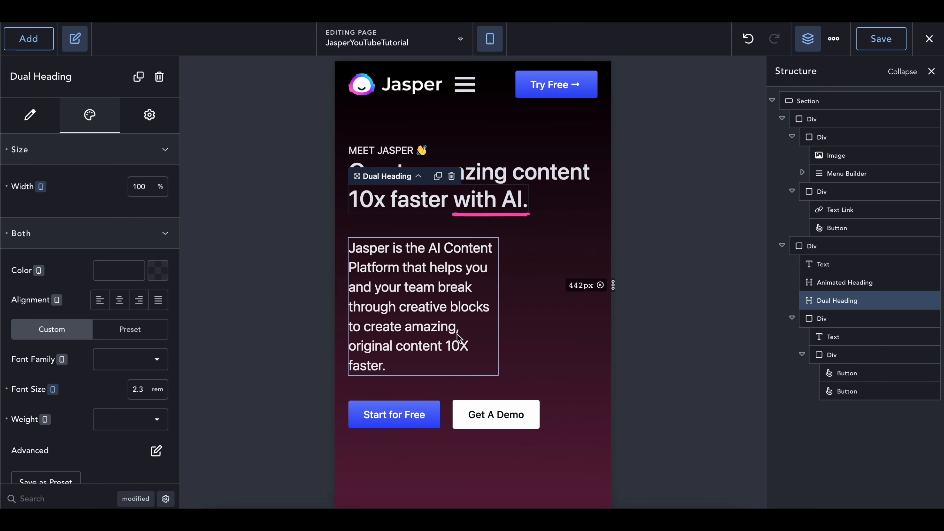
Increase the animated heading's phone font size to 3 rem.
{"action": "left_click", "coordinate": [419, 290]}
{"action": "left_click", "coordinate": [450, 180]}
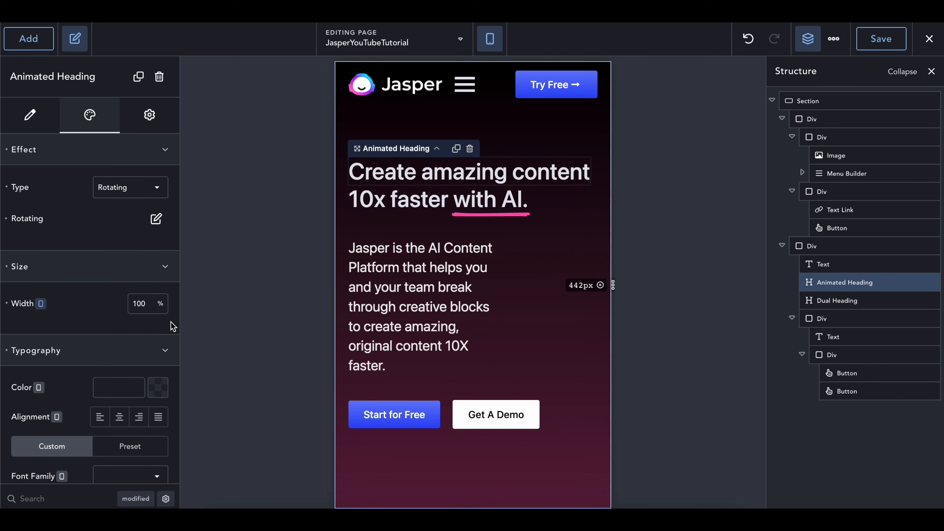
{"action": "scroll", "coordinate": [143, 428], "scroll_direction": "down", "scroll_amount": 2}
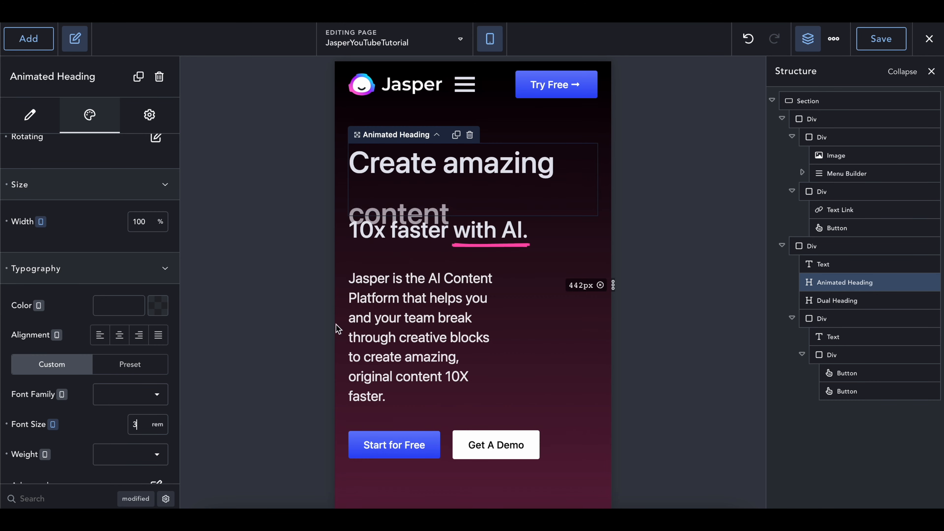
Increase the dual heading's phone font size for both texts to 3 rem.
{"action": "left_click", "coordinate": [416, 233]}
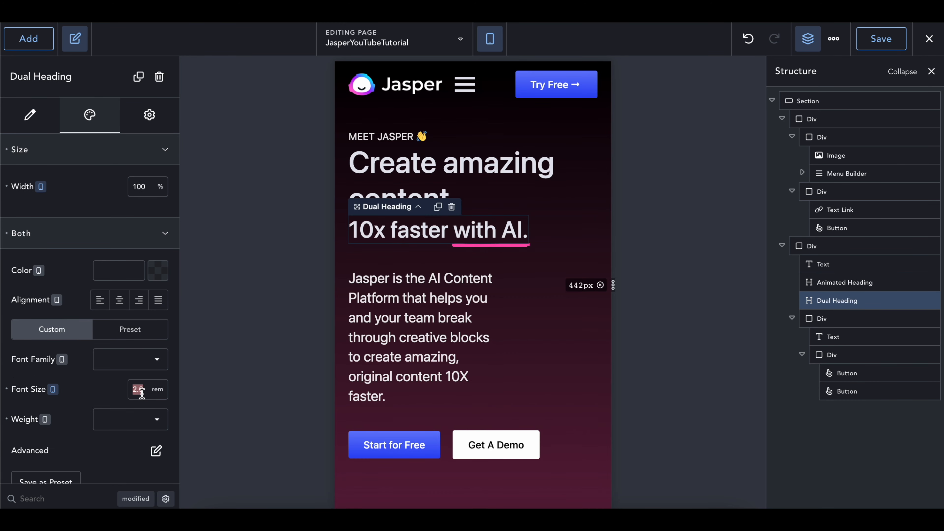
{"action": "type", "text": "3"}
{"action": "left_click", "coordinate": [449, 211]}
{"action": "key", "text": "ctrl+z"}
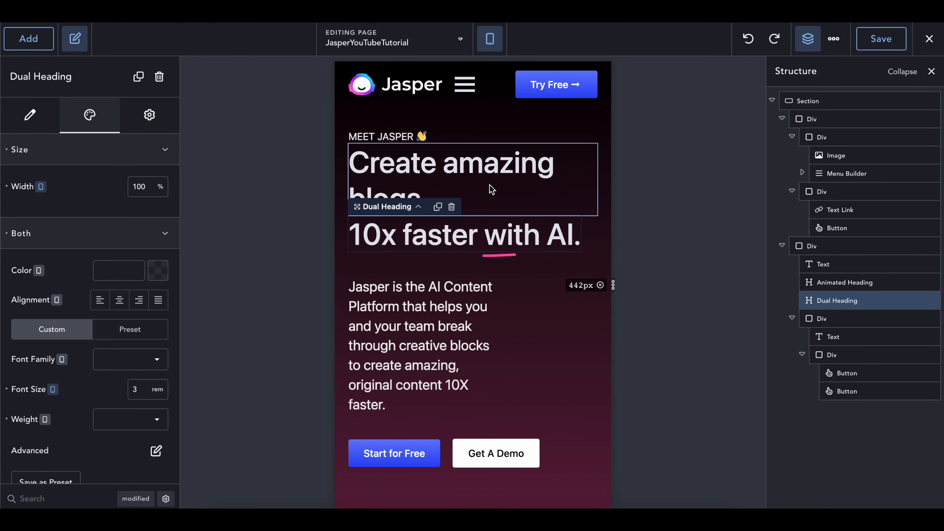
{"action": "left_click", "coordinate": [516, 178]}
Set the font size of the description text below the headings to 1 rem at the phone breakpoint.
{"action": "left_click", "coordinate": [450, 320]}
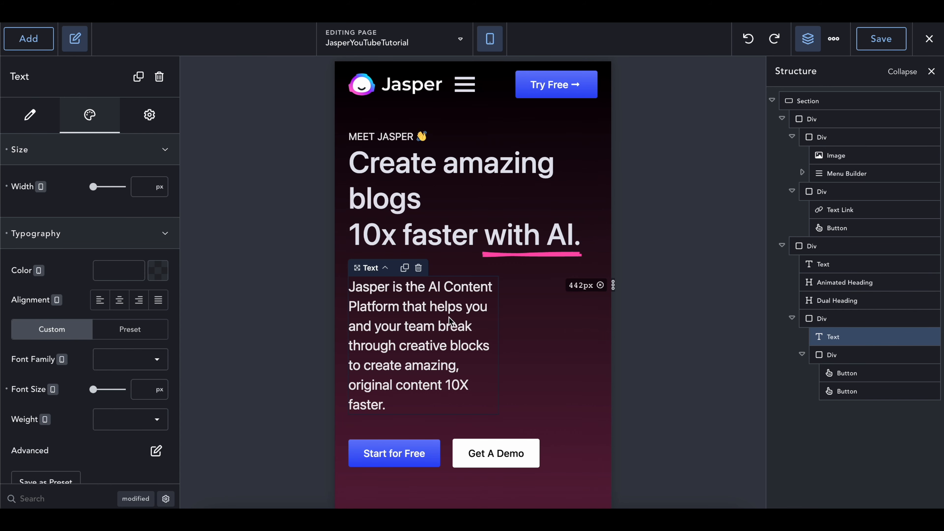
{"action": "left_click", "coordinate": [160, 389]}
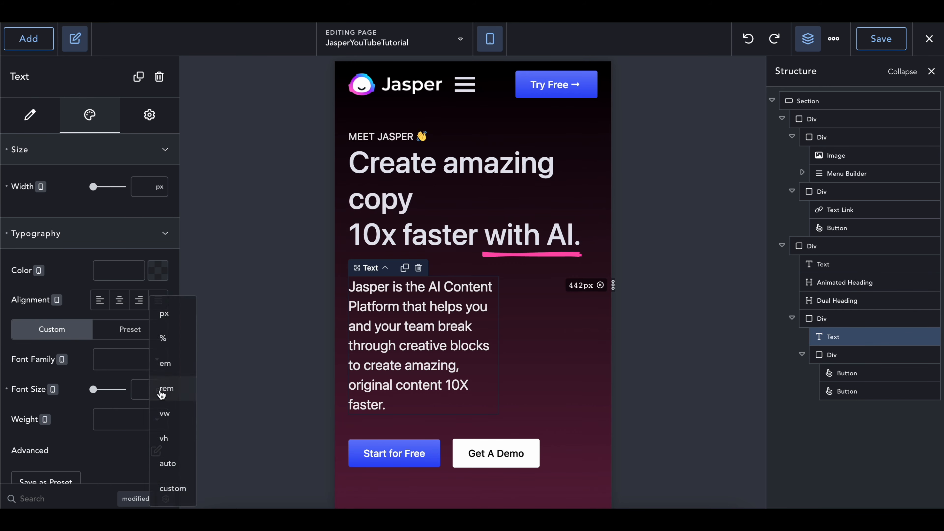
{"action": "left_click", "coordinate": [177, 390]}
{"action": "type", "text": "1"}
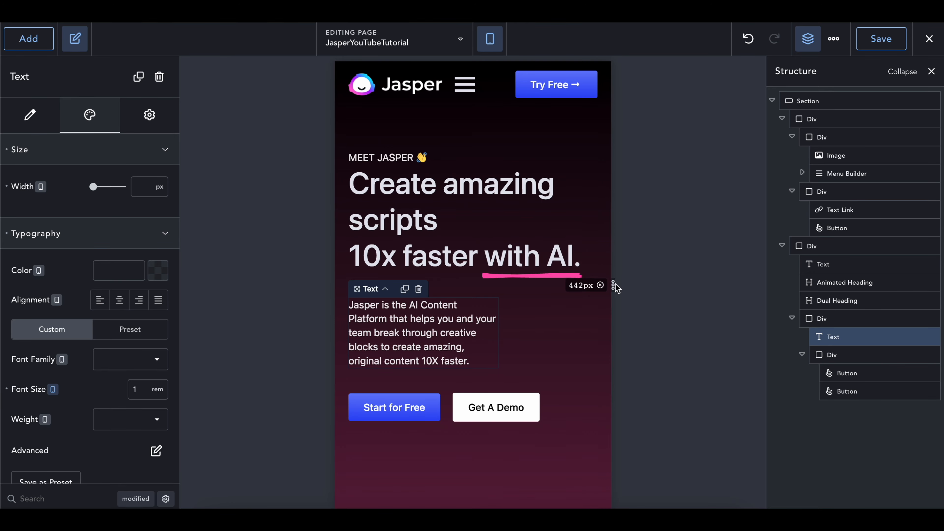
Widen the preview to 636 px, switch it back to the desktop view and save the page.
{"action": "left_click_drag", "start_coordinate": [612, 285], "coordinate": [672, 285]}
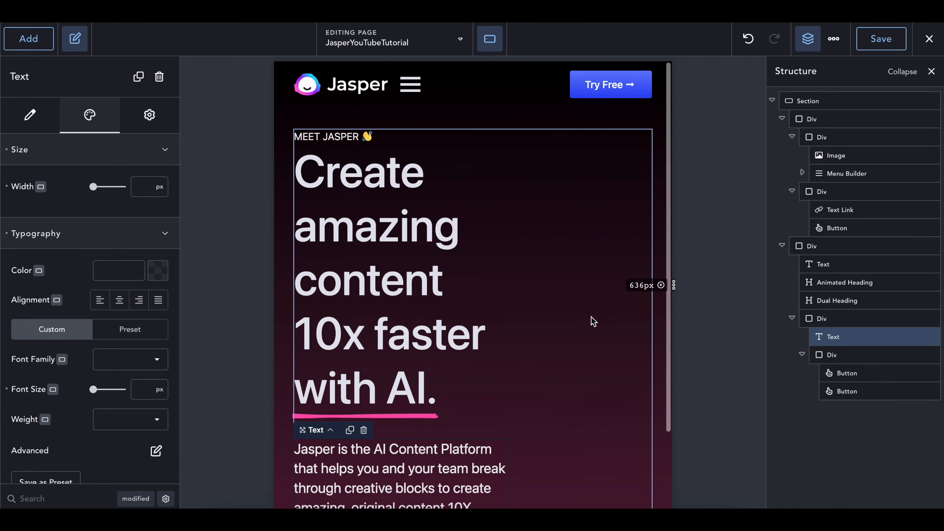
{"action": "left_click", "coordinate": [489, 39]}
{"action": "left_click", "coordinate": [500, 74]}
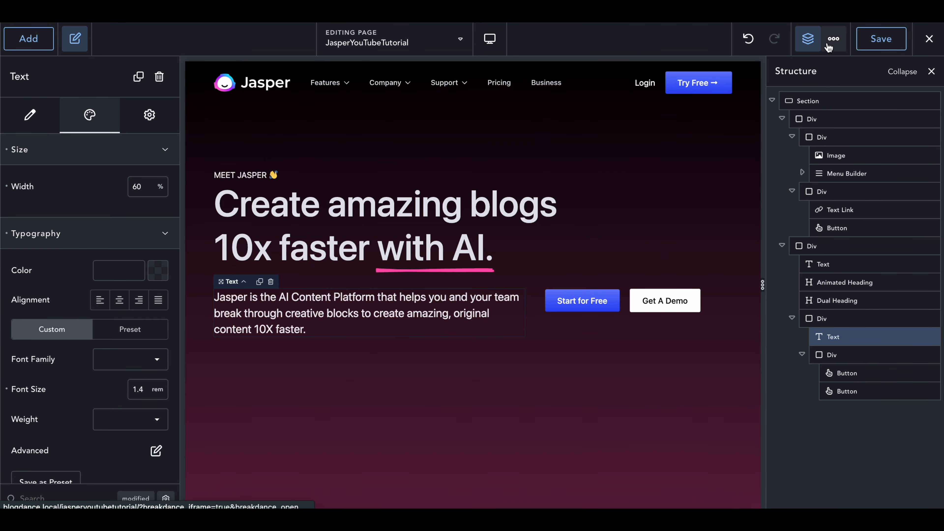
{"action": "left_click", "coordinate": [870, 44]}
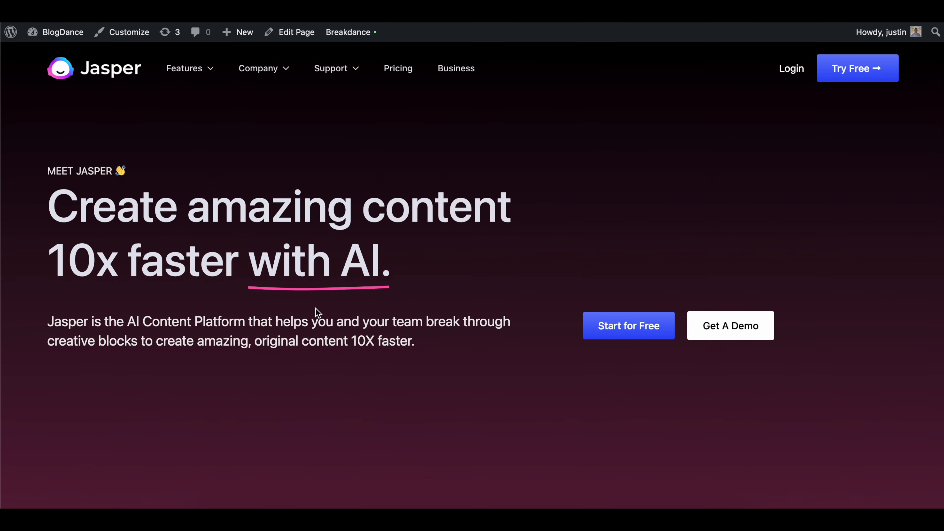
Examine the published page's header, headings, text and buttons in the iPhone SE device emulation, and close the developer tools.
{"action": "key", "text": "super+alt+i"}
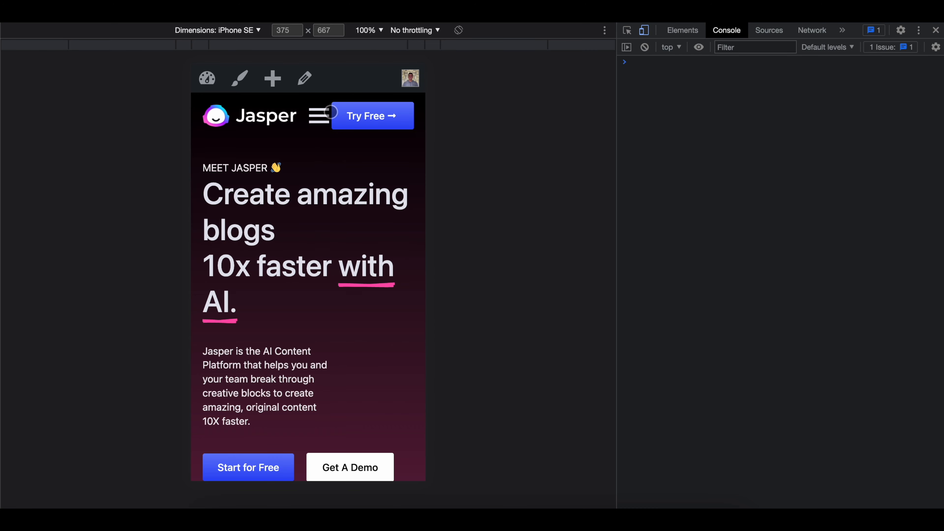
{"action": "scroll", "coordinate": [329, 230], "scroll_direction": "down", "scroll_amount": 2}
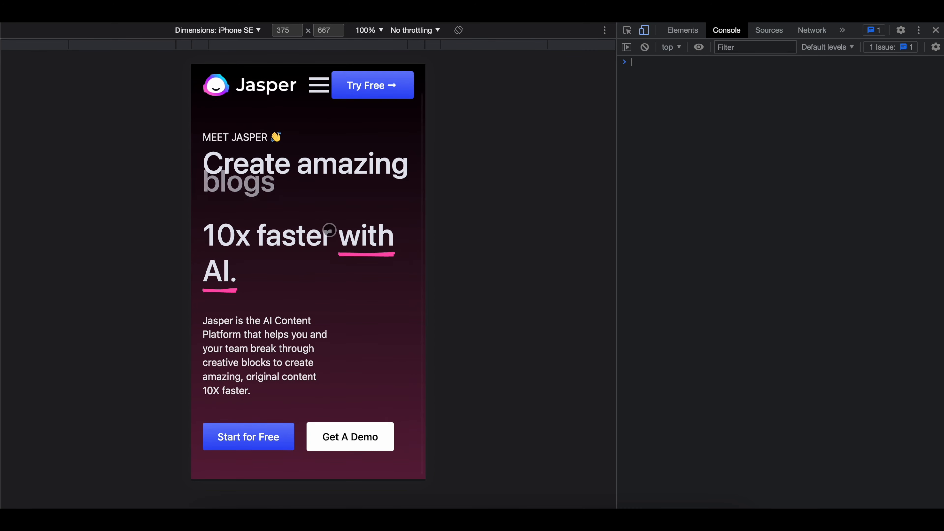
{"action": "scroll", "coordinate": [329, 231], "scroll_direction": "up", "scroll_amount": 2}
{"action": "scroll", "coordinate": [329, 230], "scroll_direction": "down", "scroll_amount": 2}
{"action": "scroll", "coordinate": [329, 230], "scroll_direction": "up", "scroll_amount": 2}
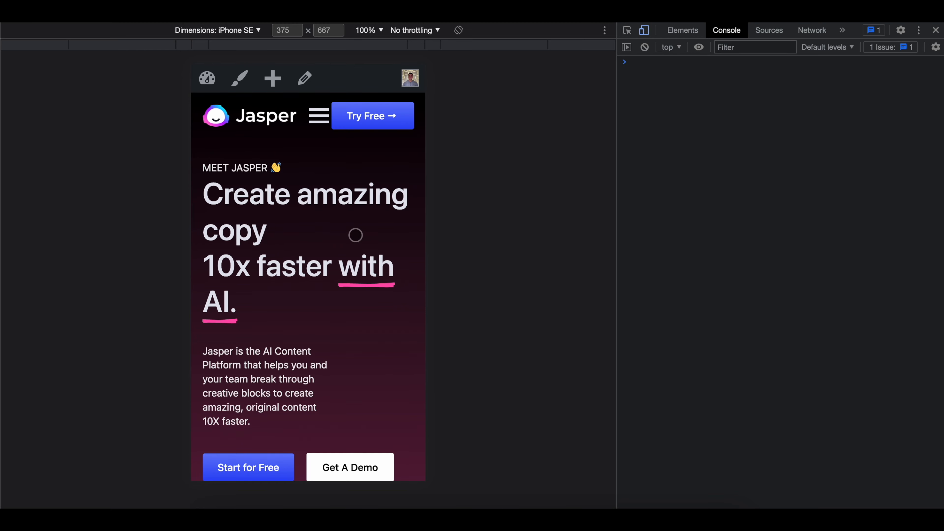
{"action": "scroll", "coordinate": [354, 233], "scroll_direction": "down", "scroll_amount": 2}
{"action": "scroll", "coordinate": [312, 227], "scroll_direction": "up", "scroll_amount": 2}
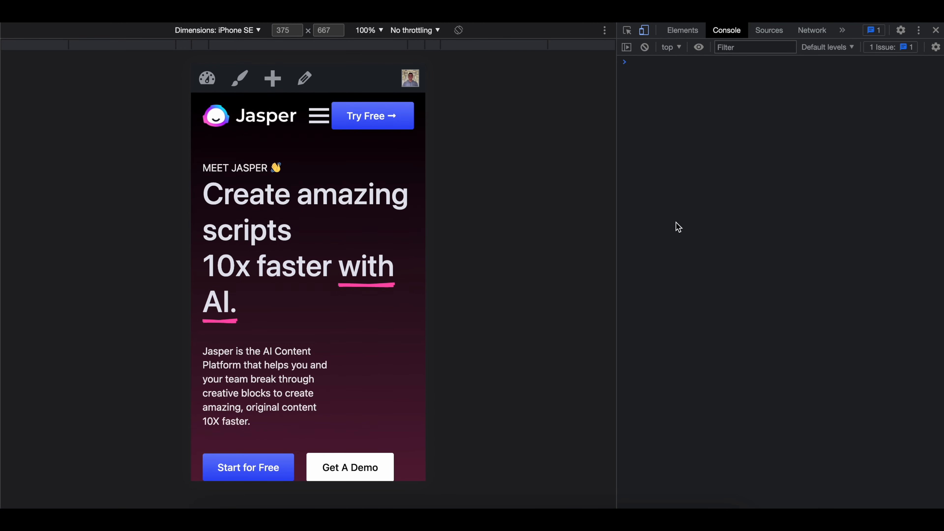
{"action": "scroll", "coordinate": [350, 316], "scroll_direction": "down", "scroll_amount": 1}
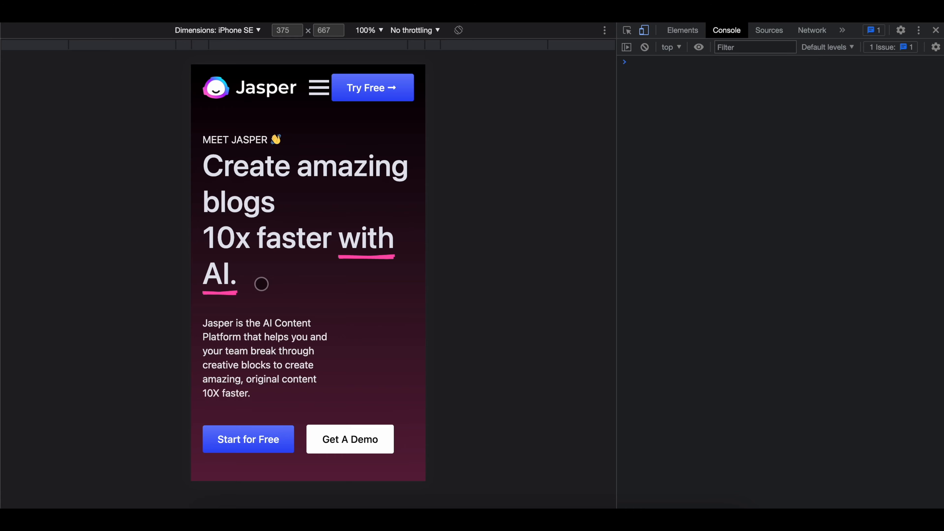
{"action": "scroll", "coordinate": [283, 303], "scroll_direction": "up", "scroll_amount": 1}
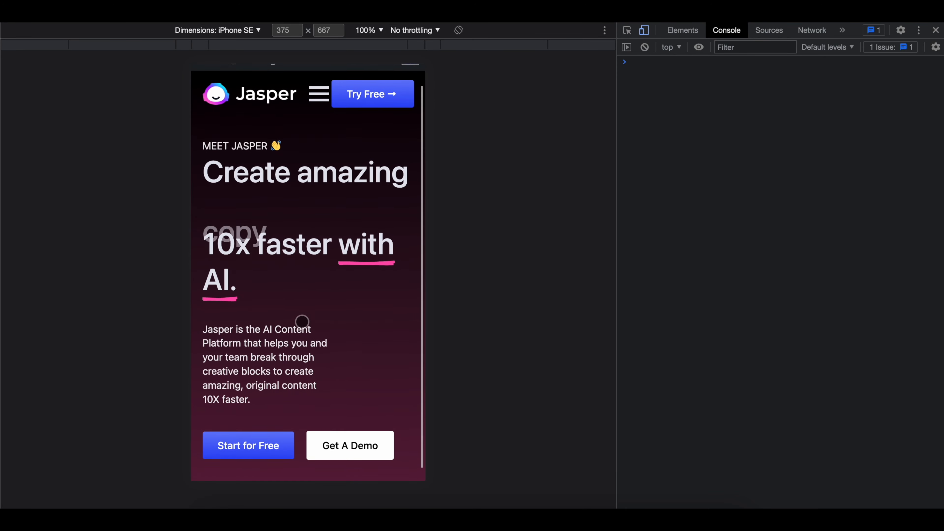
{"action": "scroll", "coordinate": [302, 321], "scroll_direction": "up", "scroll_amount": 1}
{"action": "scroll", "coordinate": [302, 321], "scroll_direction": "down", "scroll_amount": 1}
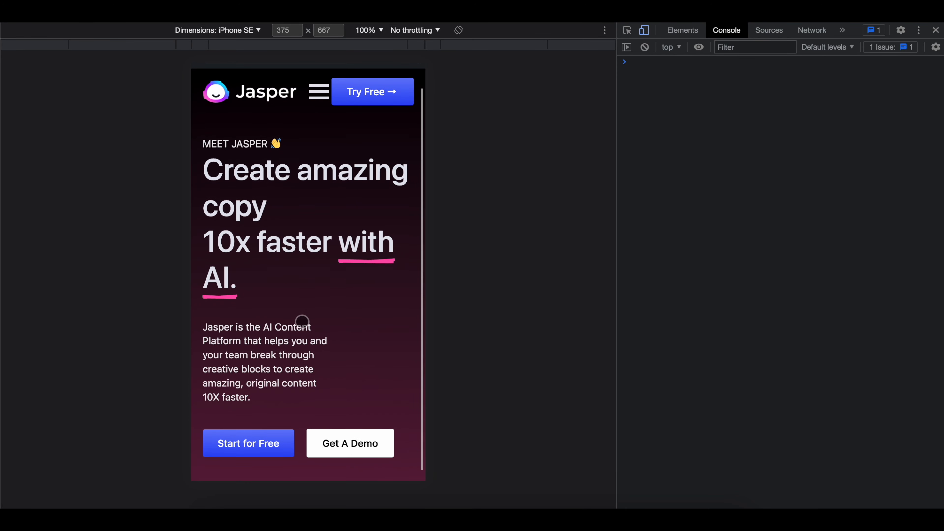
{"action": "left_click", "coordinate": [936, 31]}
On the original Jasper homepage, close the phone emulation and look over the full desktop page for comparison.
{"action": "scroll", "coordinate": [674, 143], "scroll_direction": "up", "scroll_amount": 1}
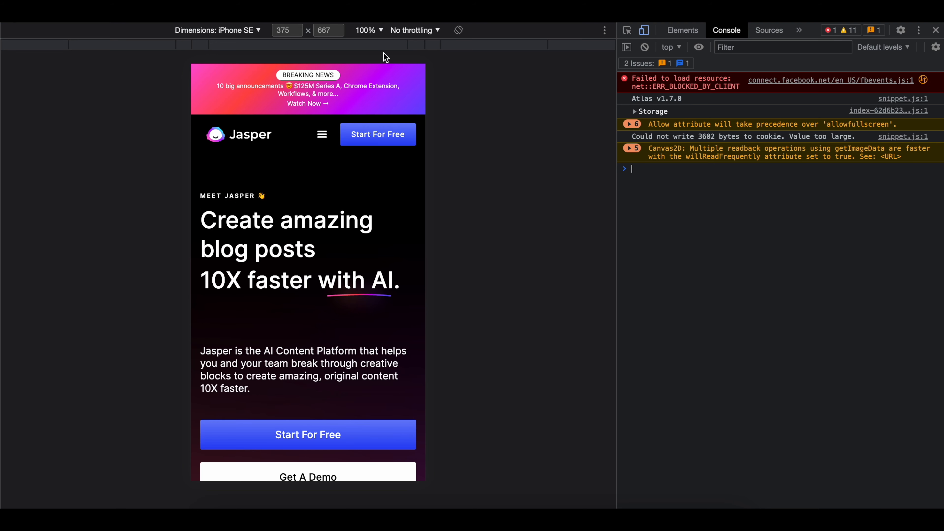
{"action": "left_click", "coordinate": [936, 31]}
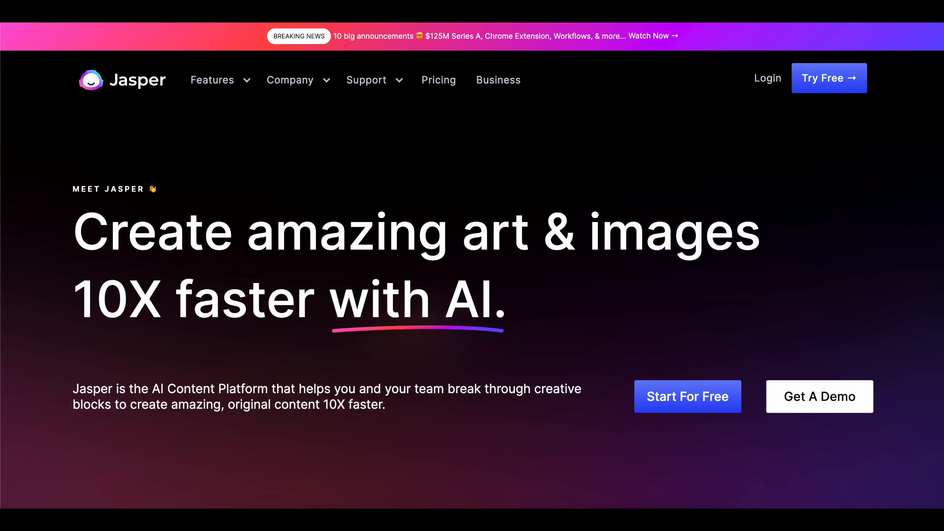
{"action": "scroll", "coordinate": [580, 289], "scroll_direction": "down", "scroll_amount": 20}
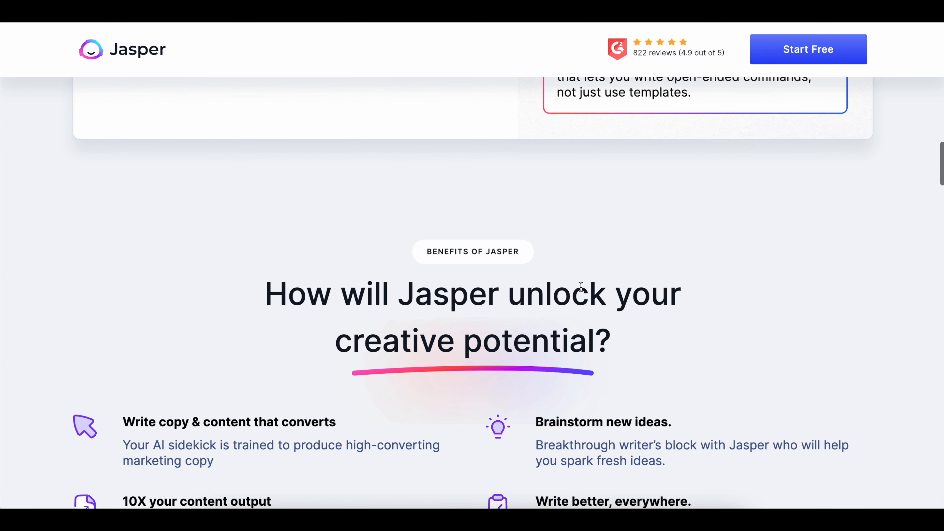
{"action": "scroll", "coordinate": [580, 289], "scroll_direction": "up", "scroll_amount": 20}
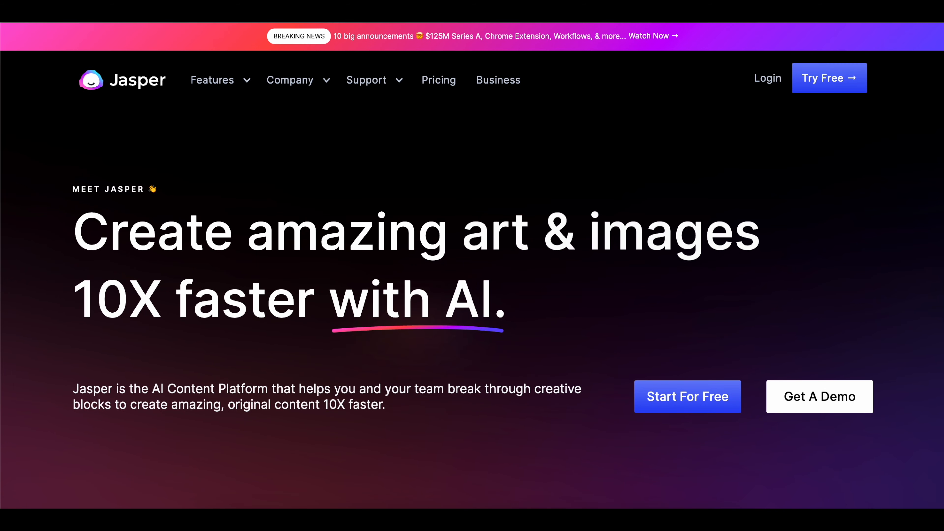